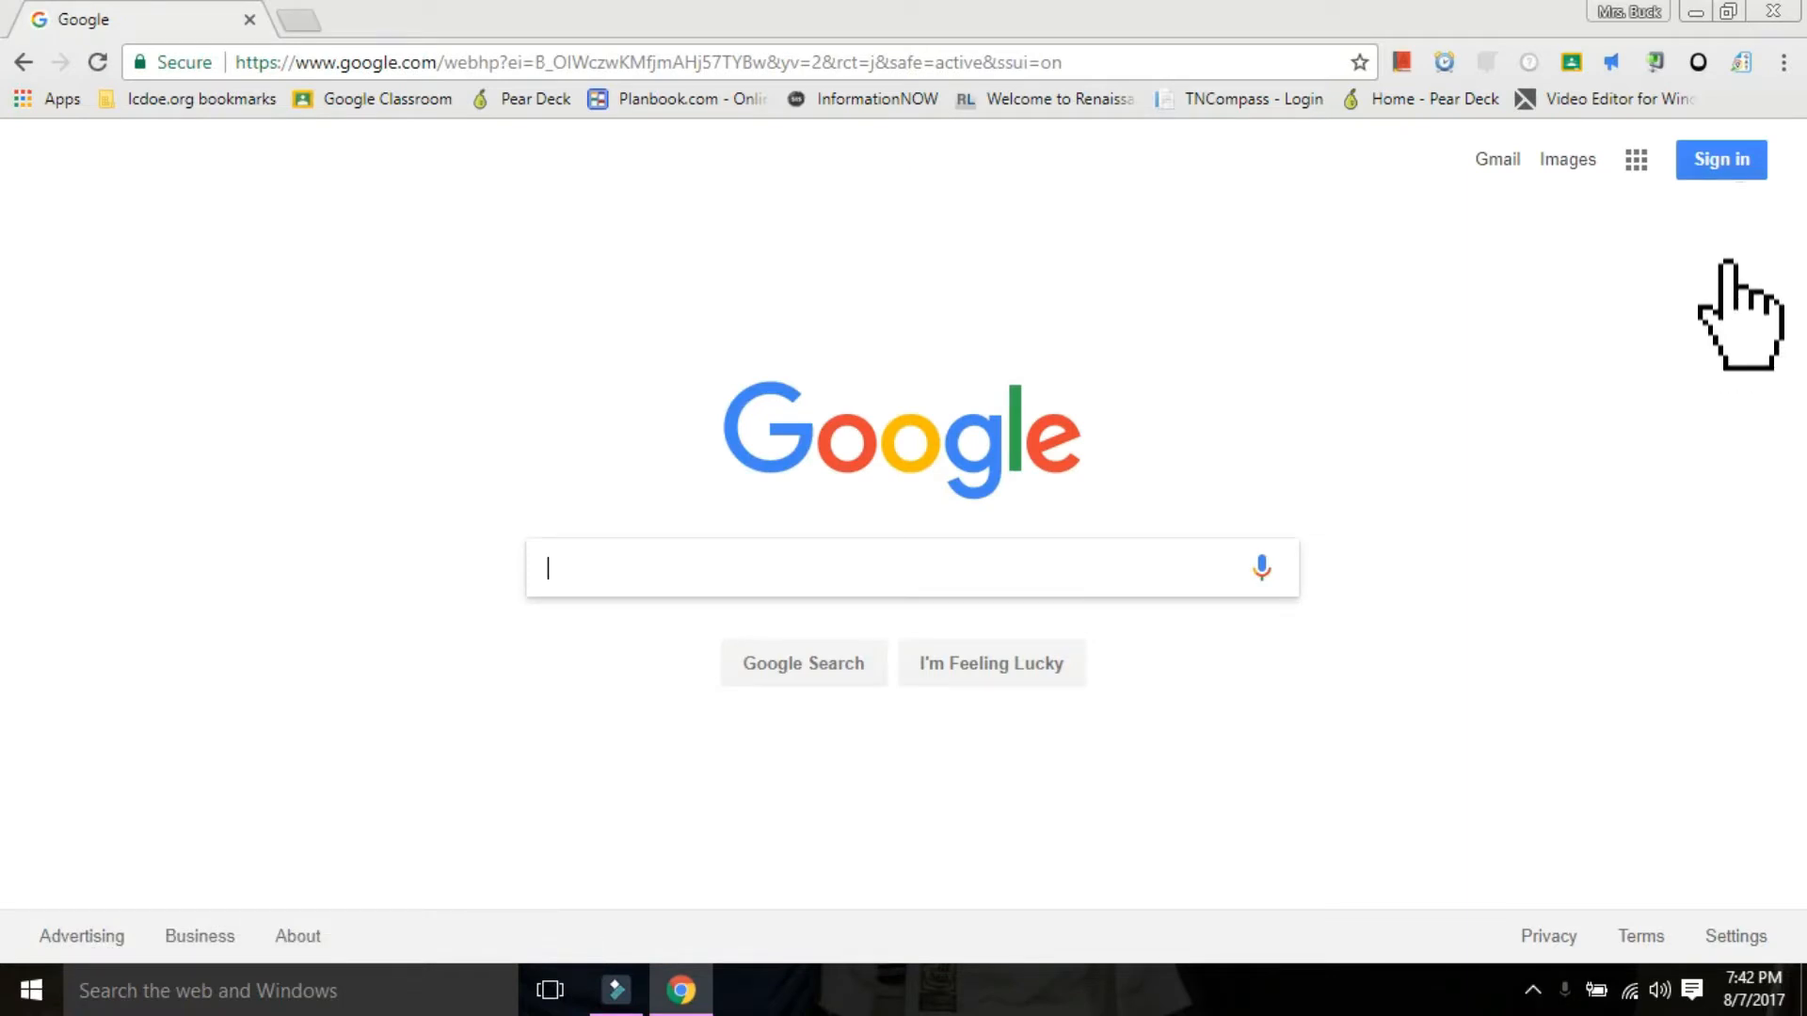
Sign in to Google with the school account listed first and enter the account password.
click(1721, 160)
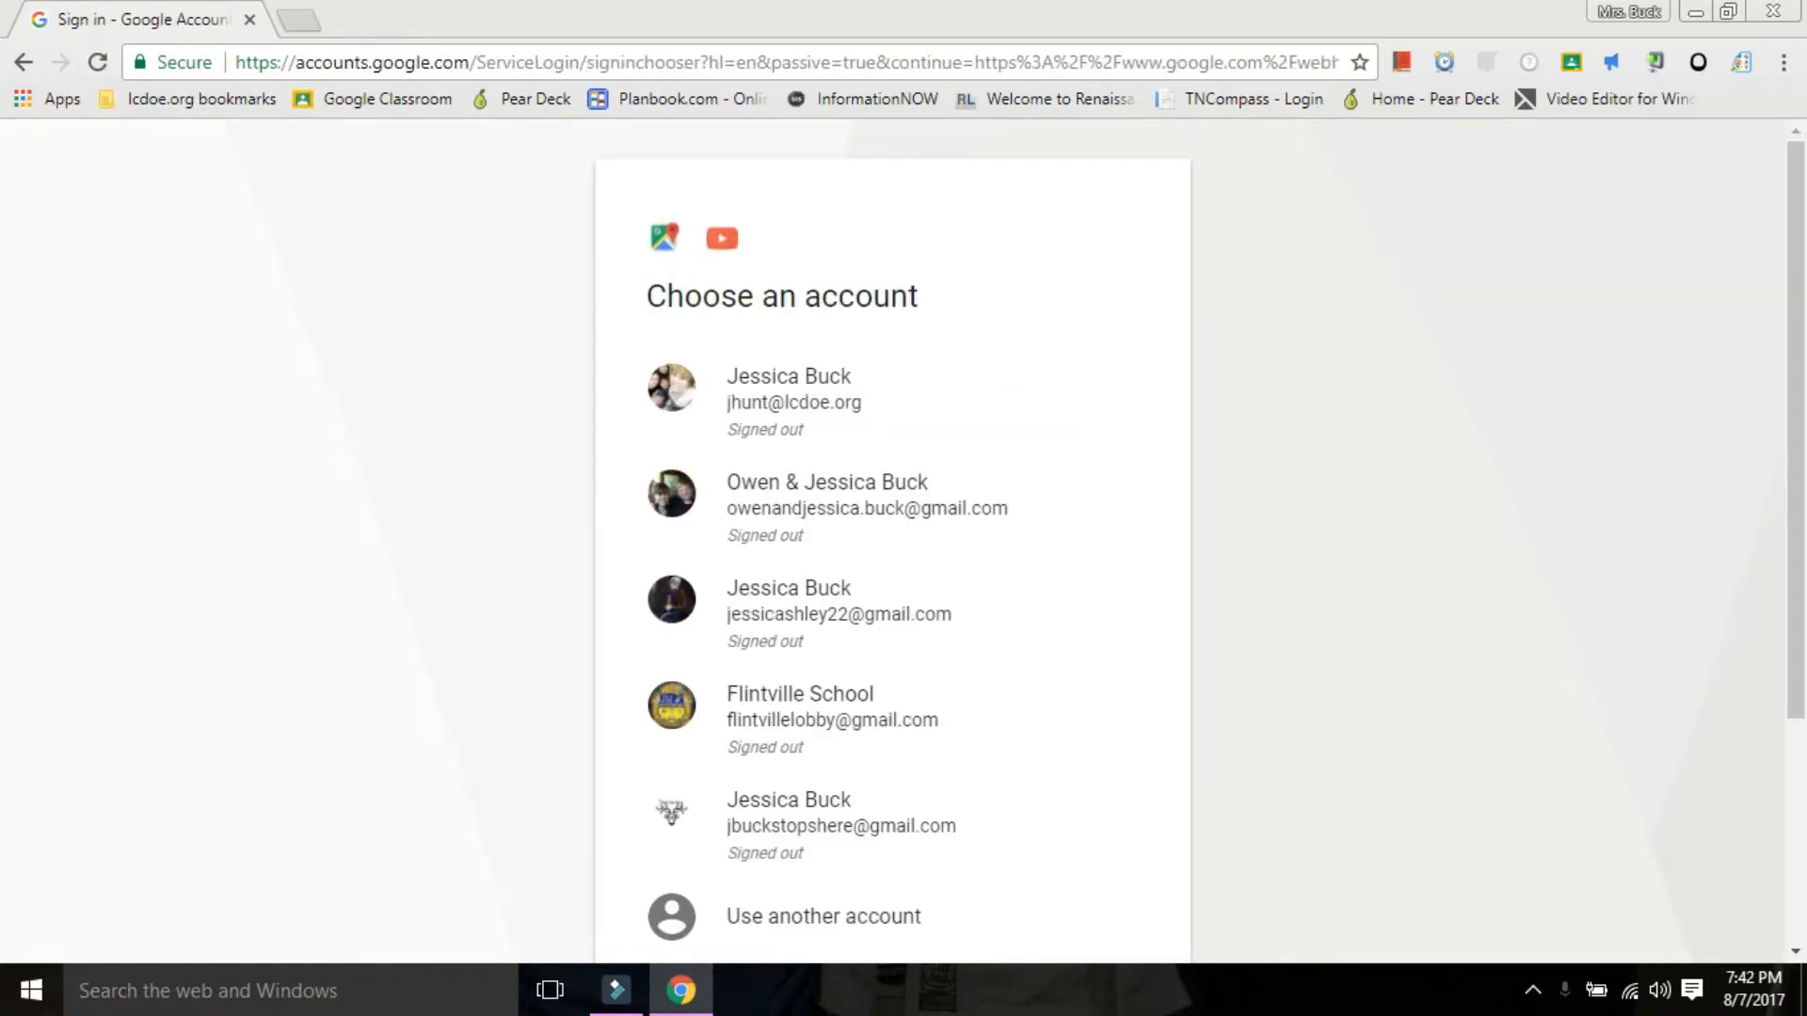
click(892, 403)
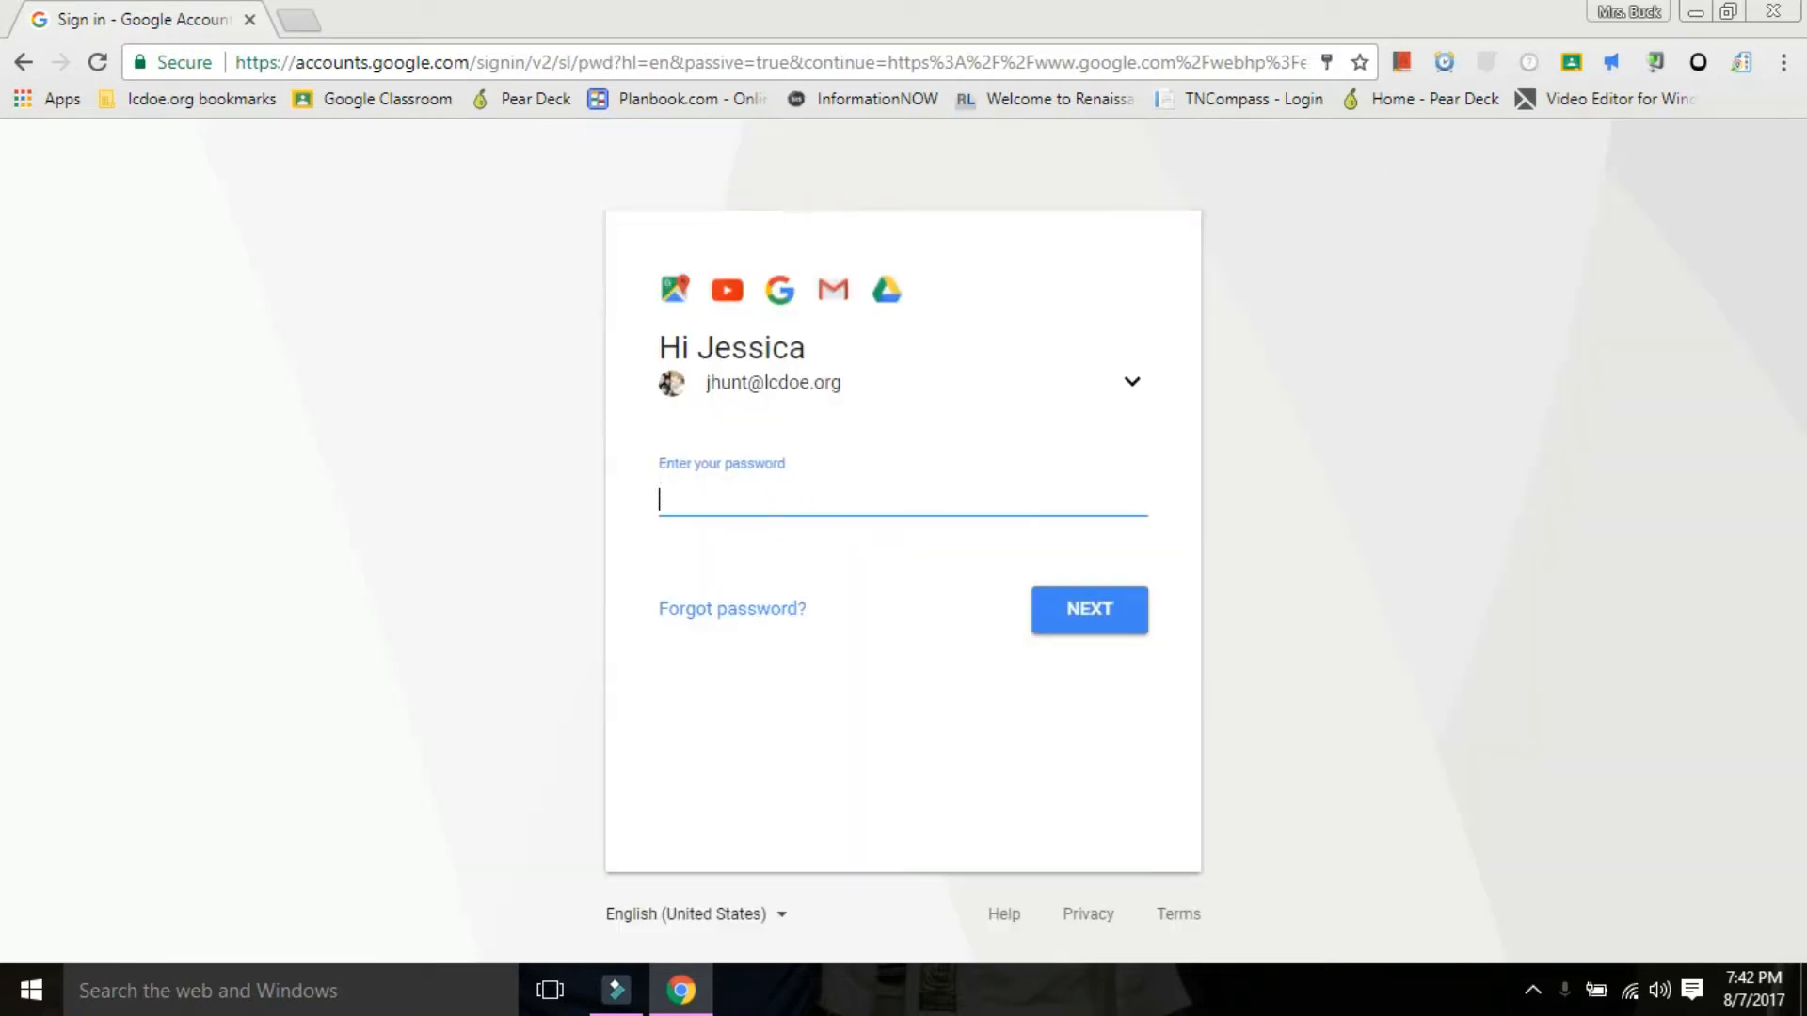
text(********)
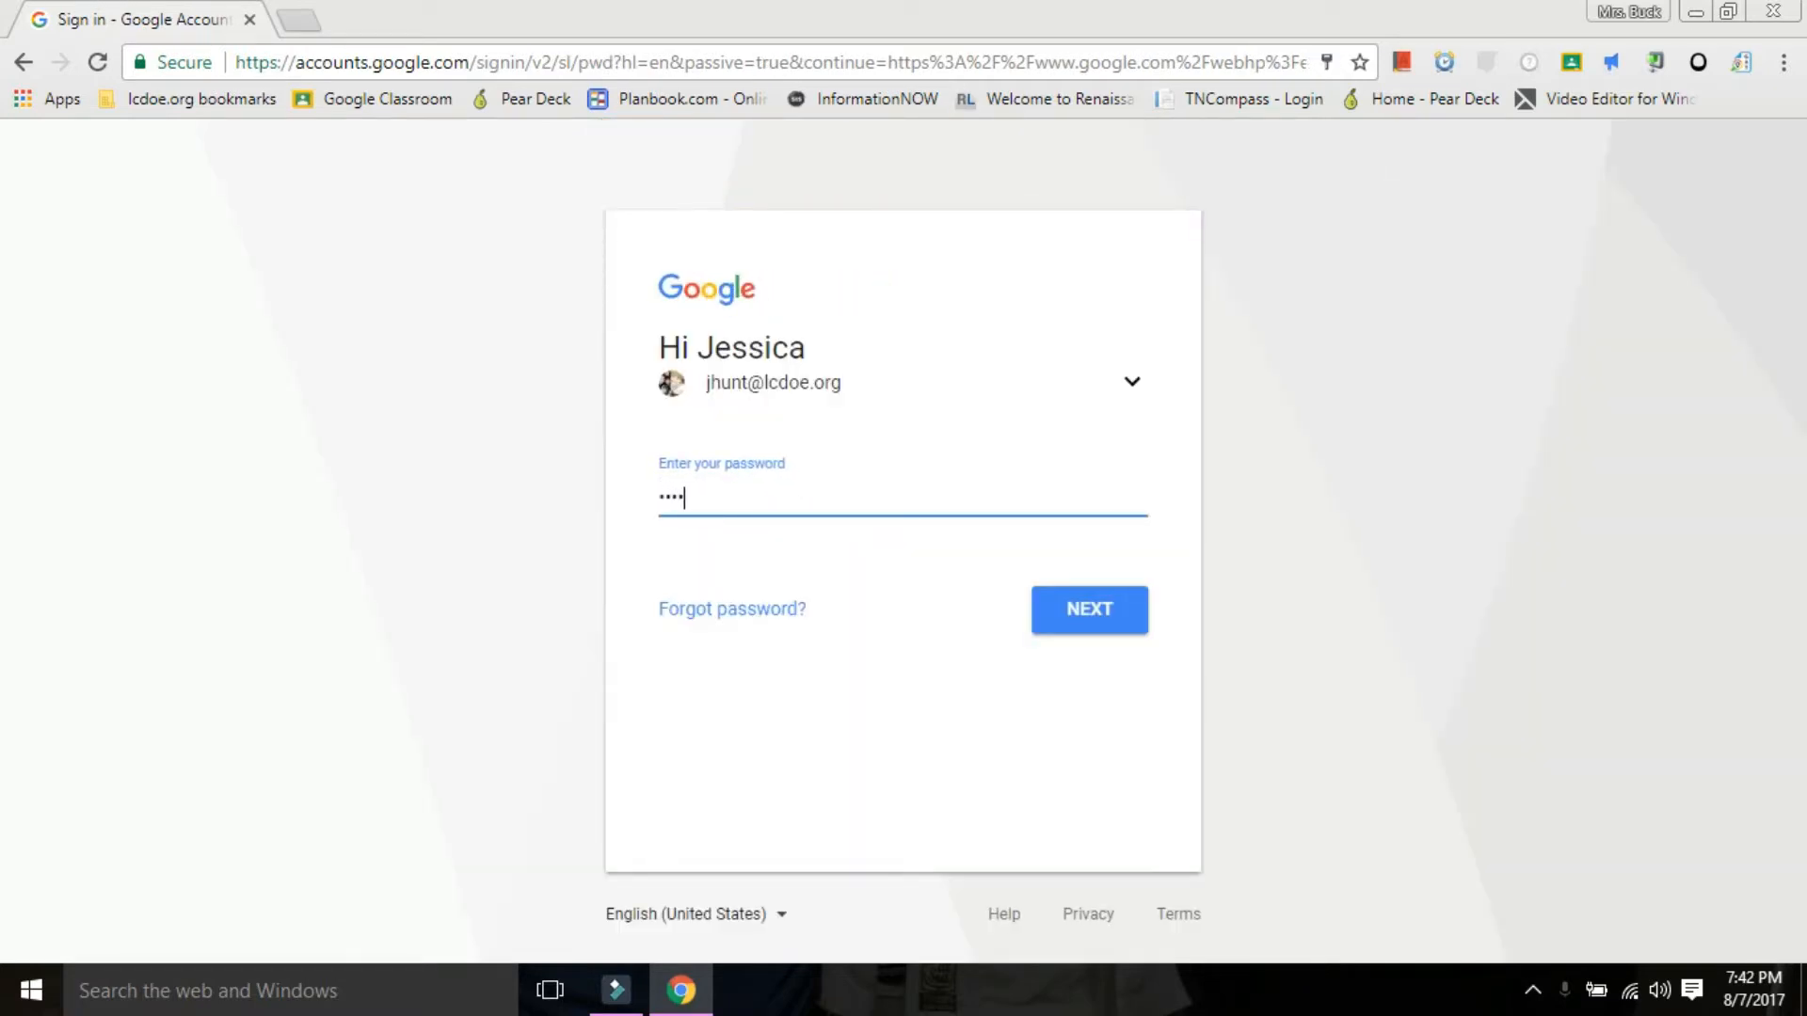
key(Return)
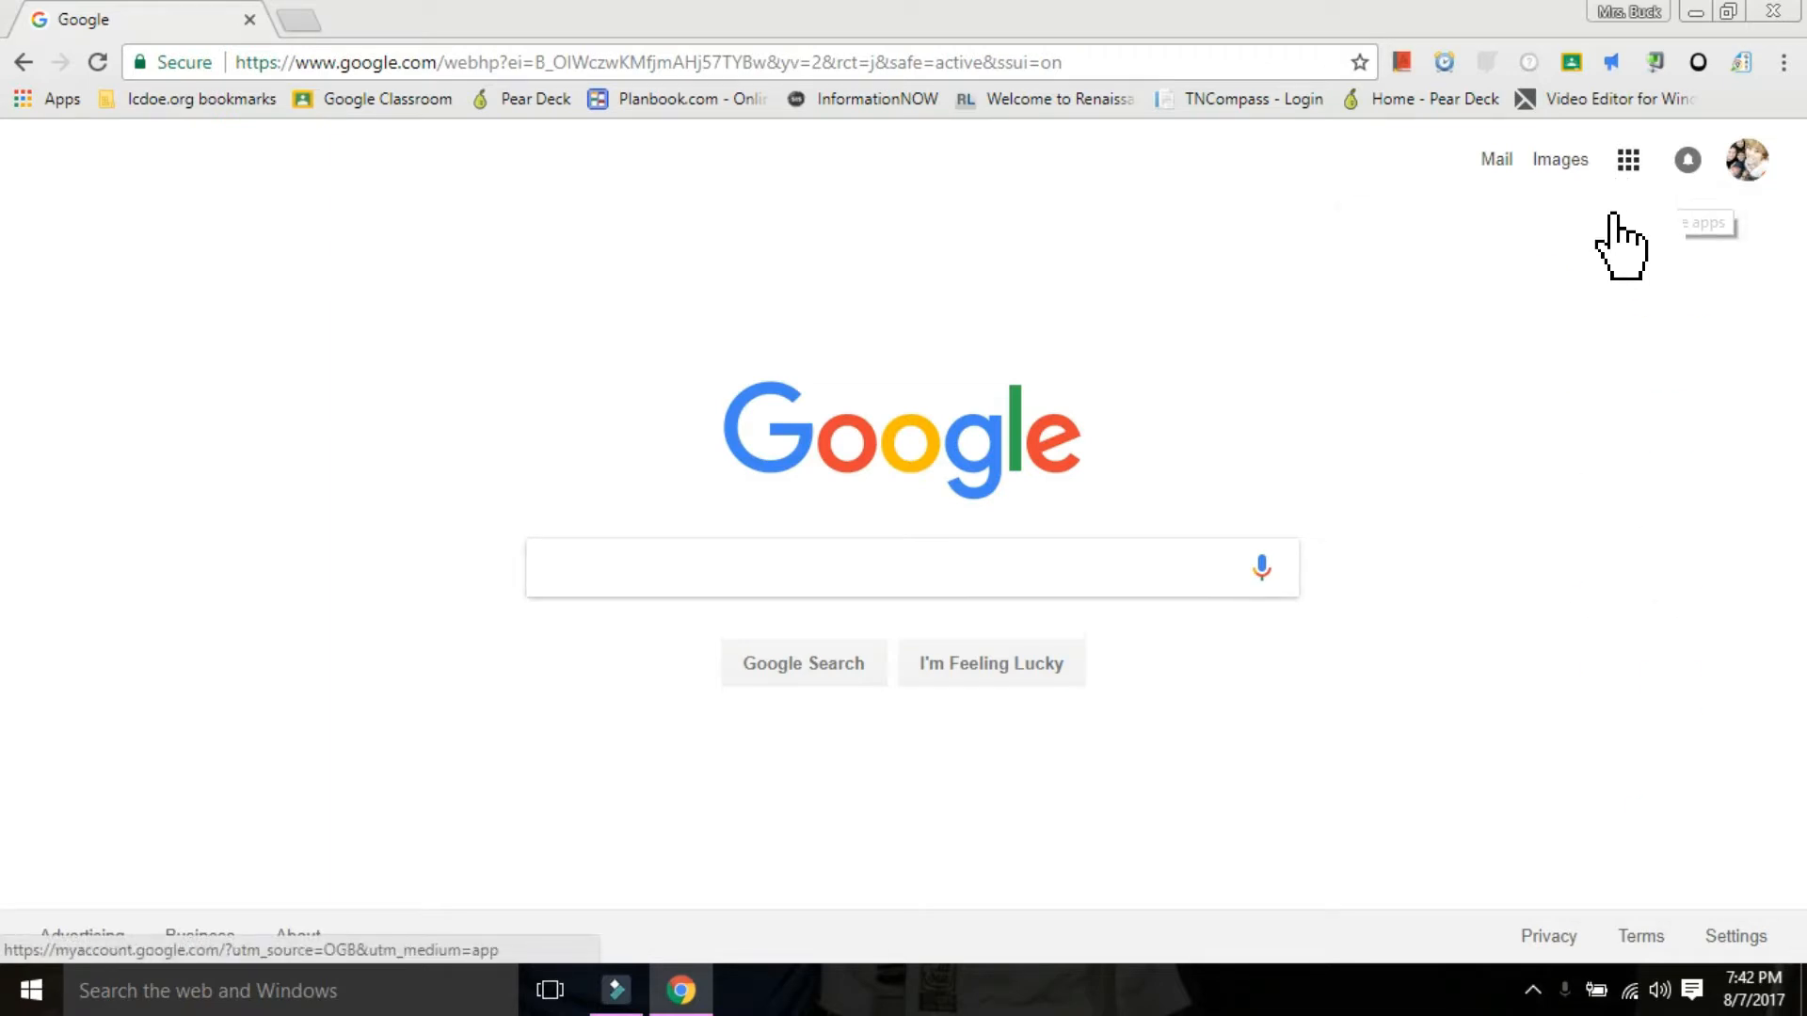
Open Google Forms from the extended list of Google apps.
click(1628, 159)
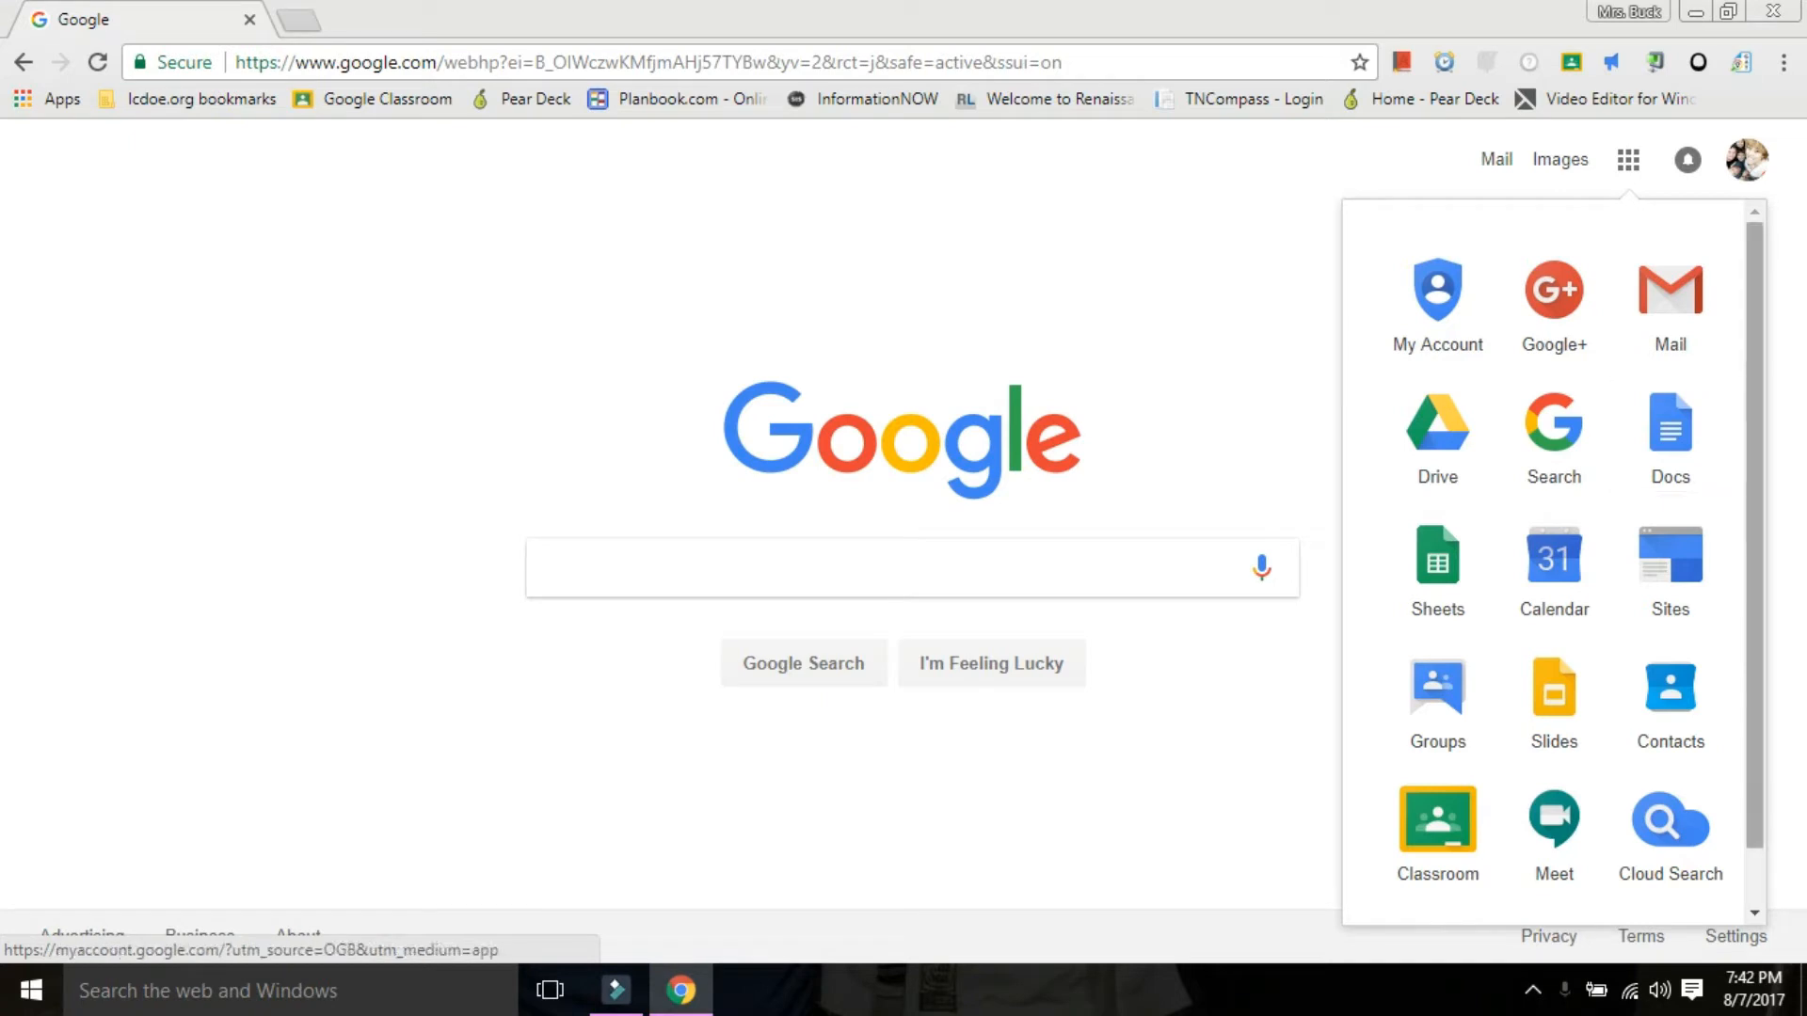
scroll(1556, 562, down, 1)
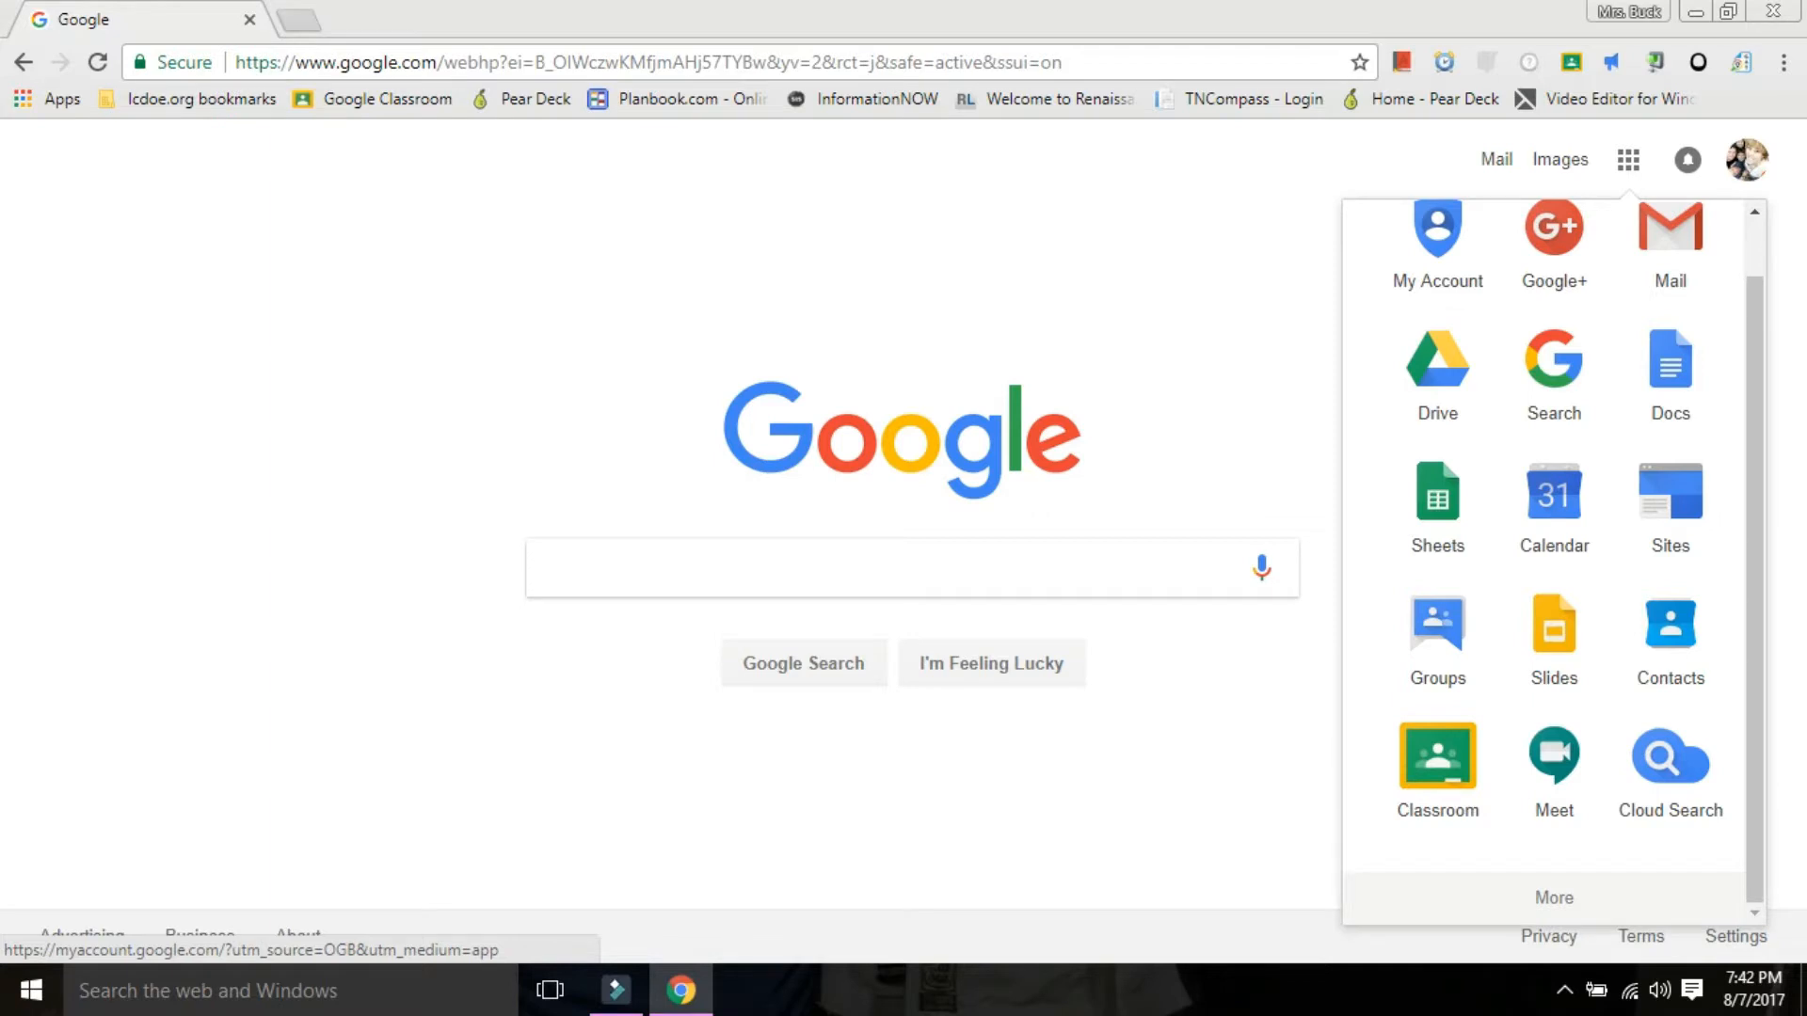
click(1553, 898)
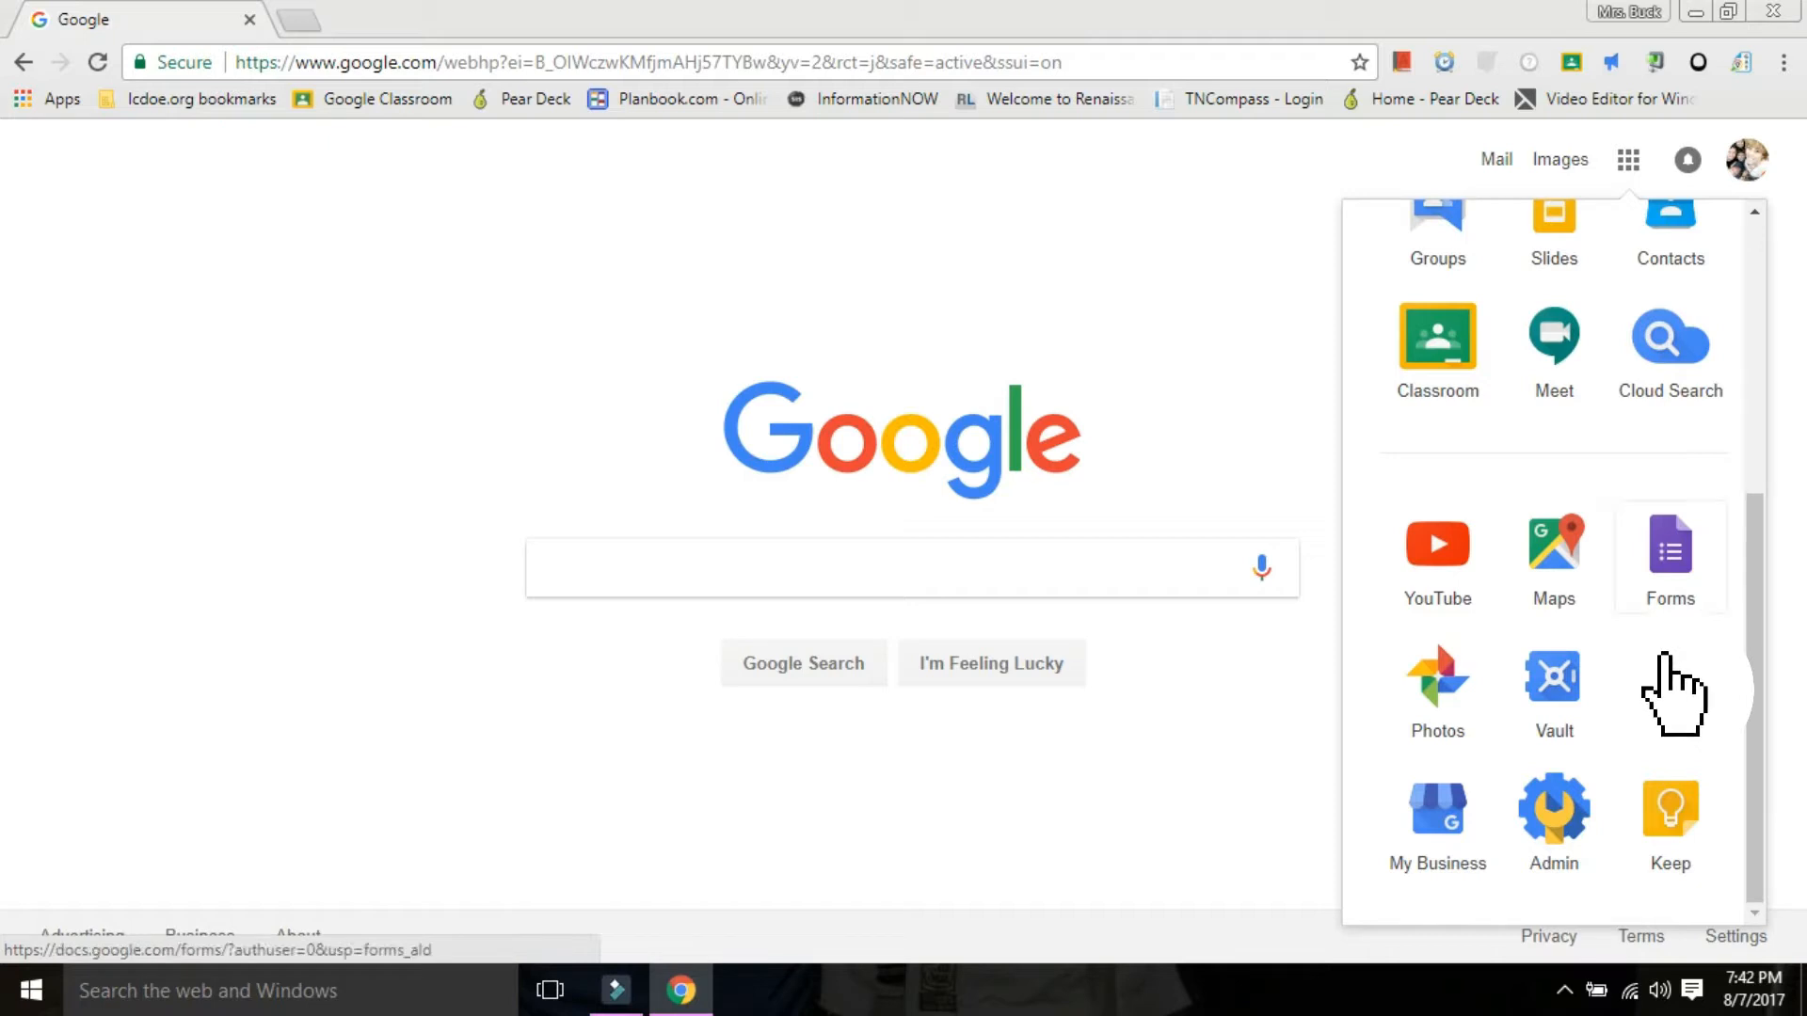
click(1665, 593)
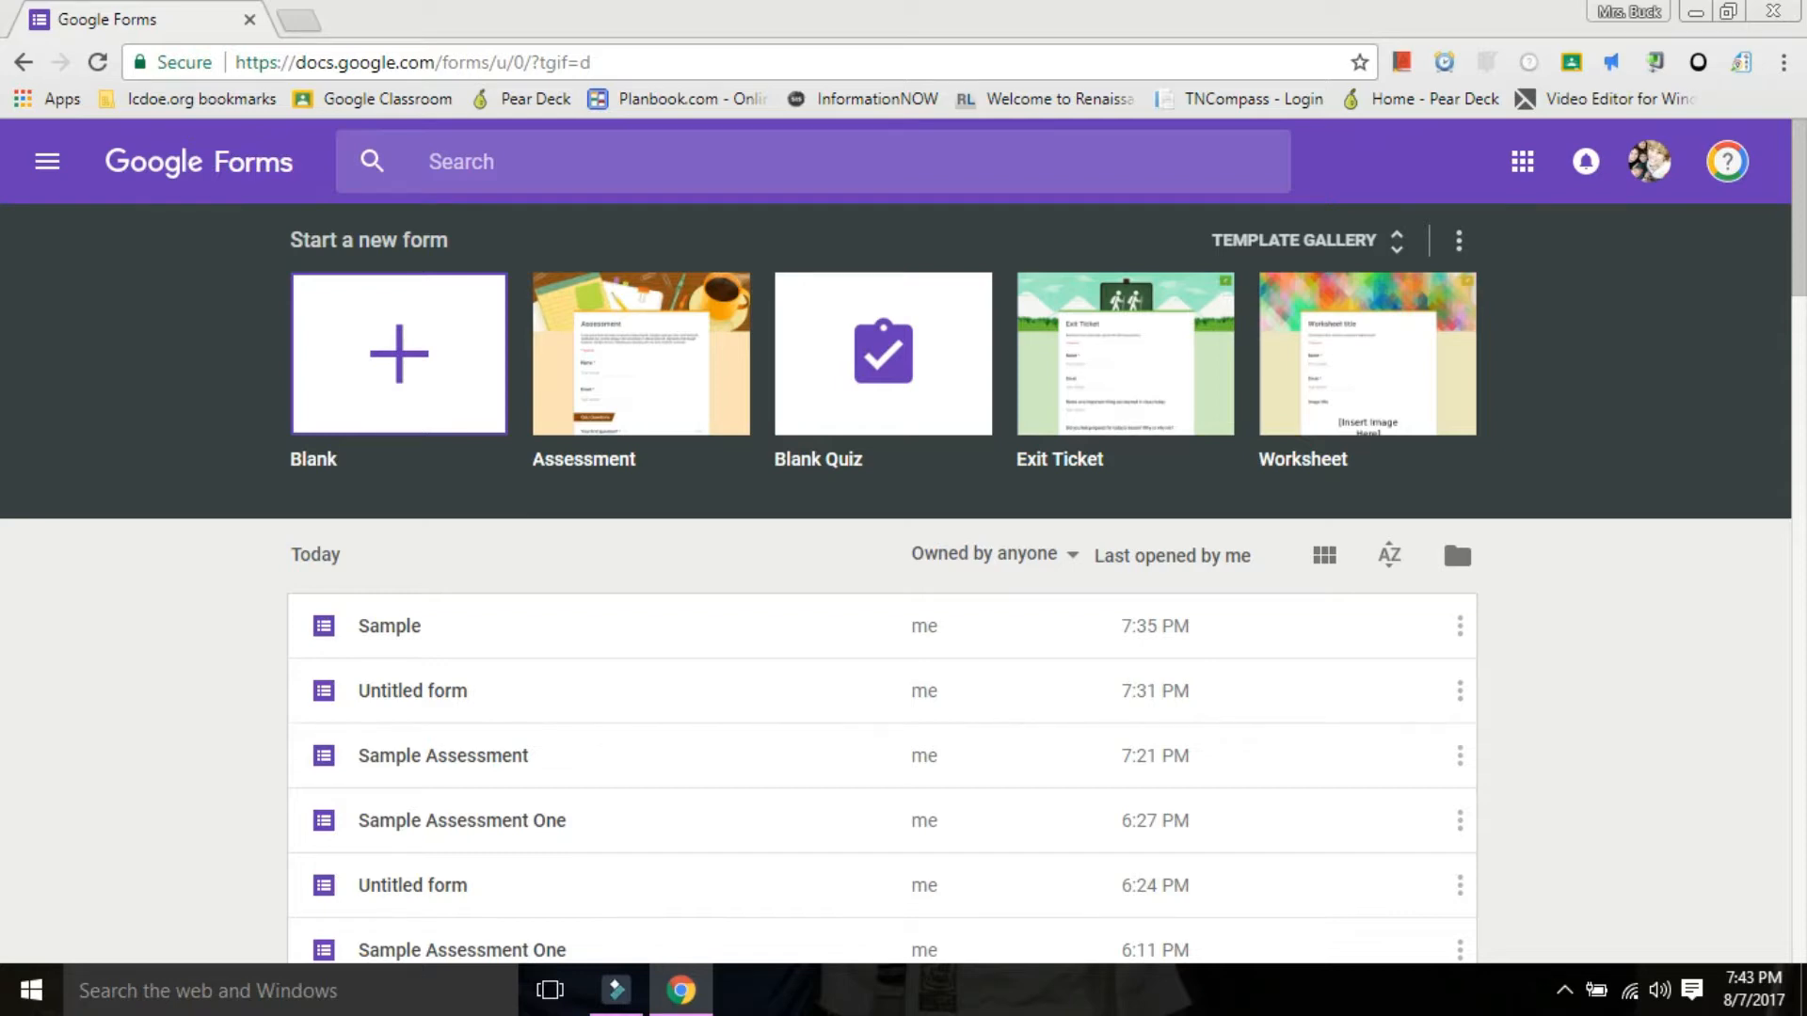
Create a blank form and name it "Sample 1".
click(399, 354)
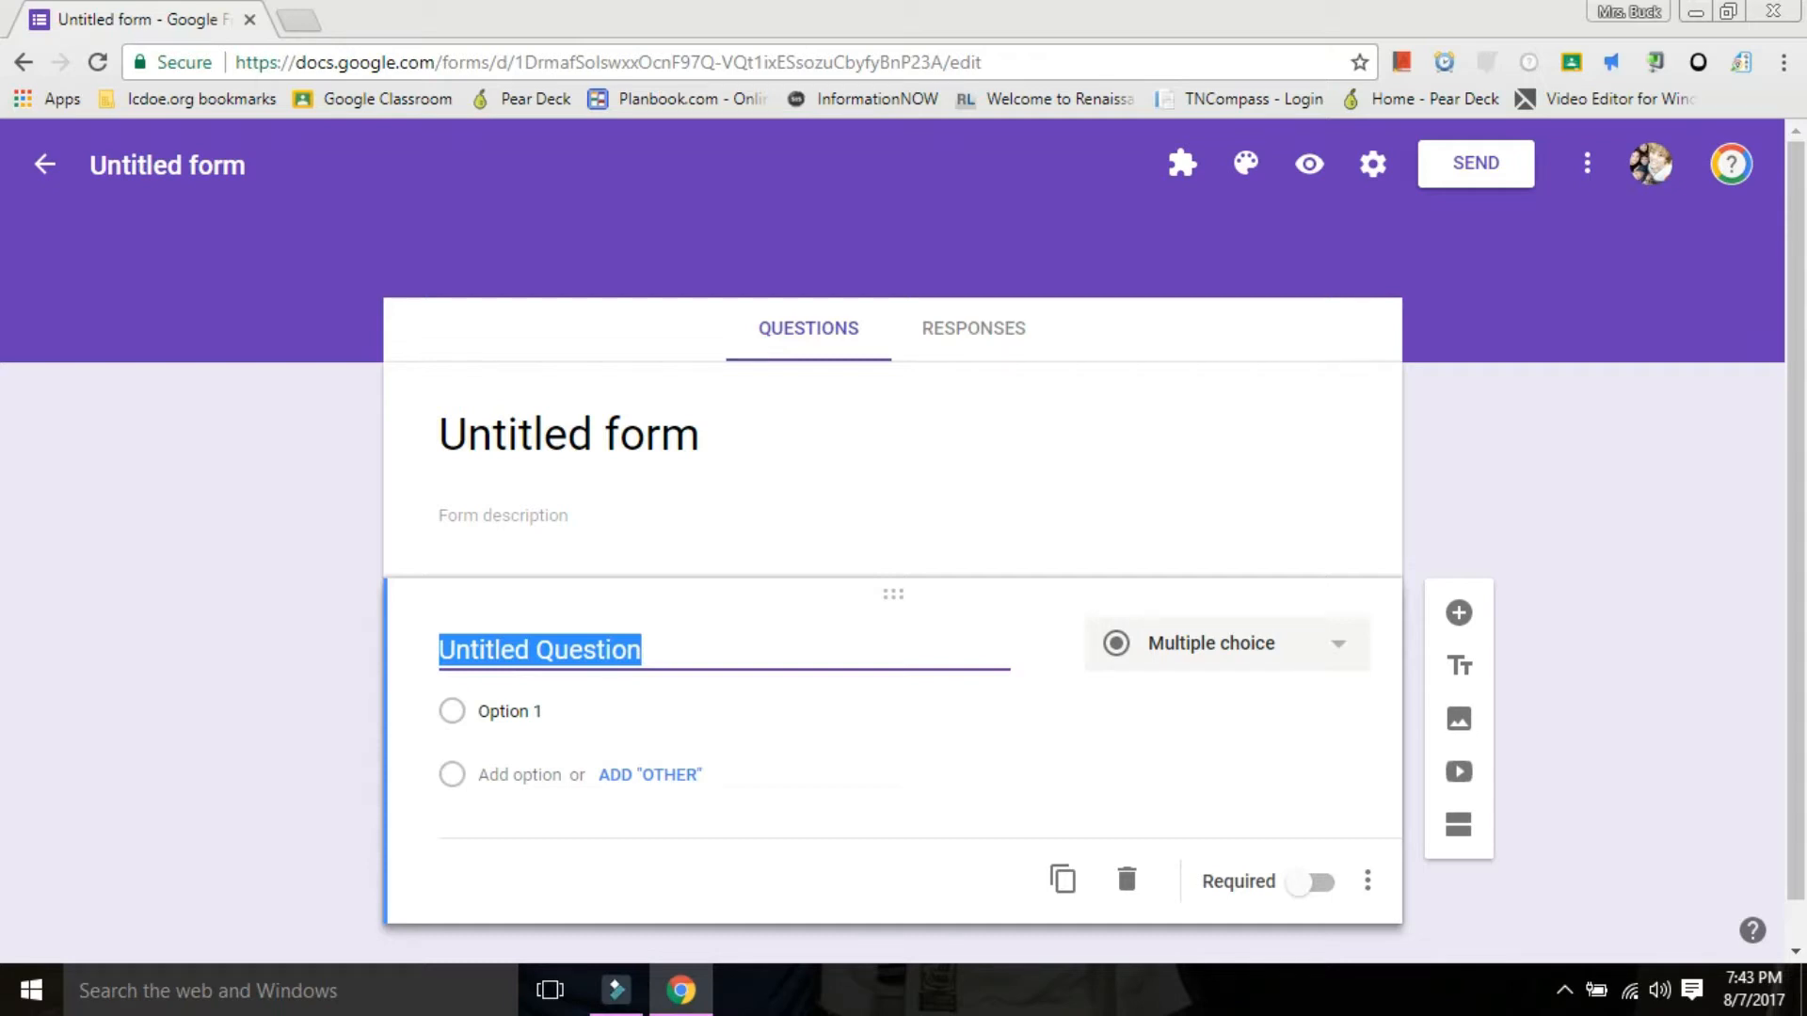
click(168, 165)
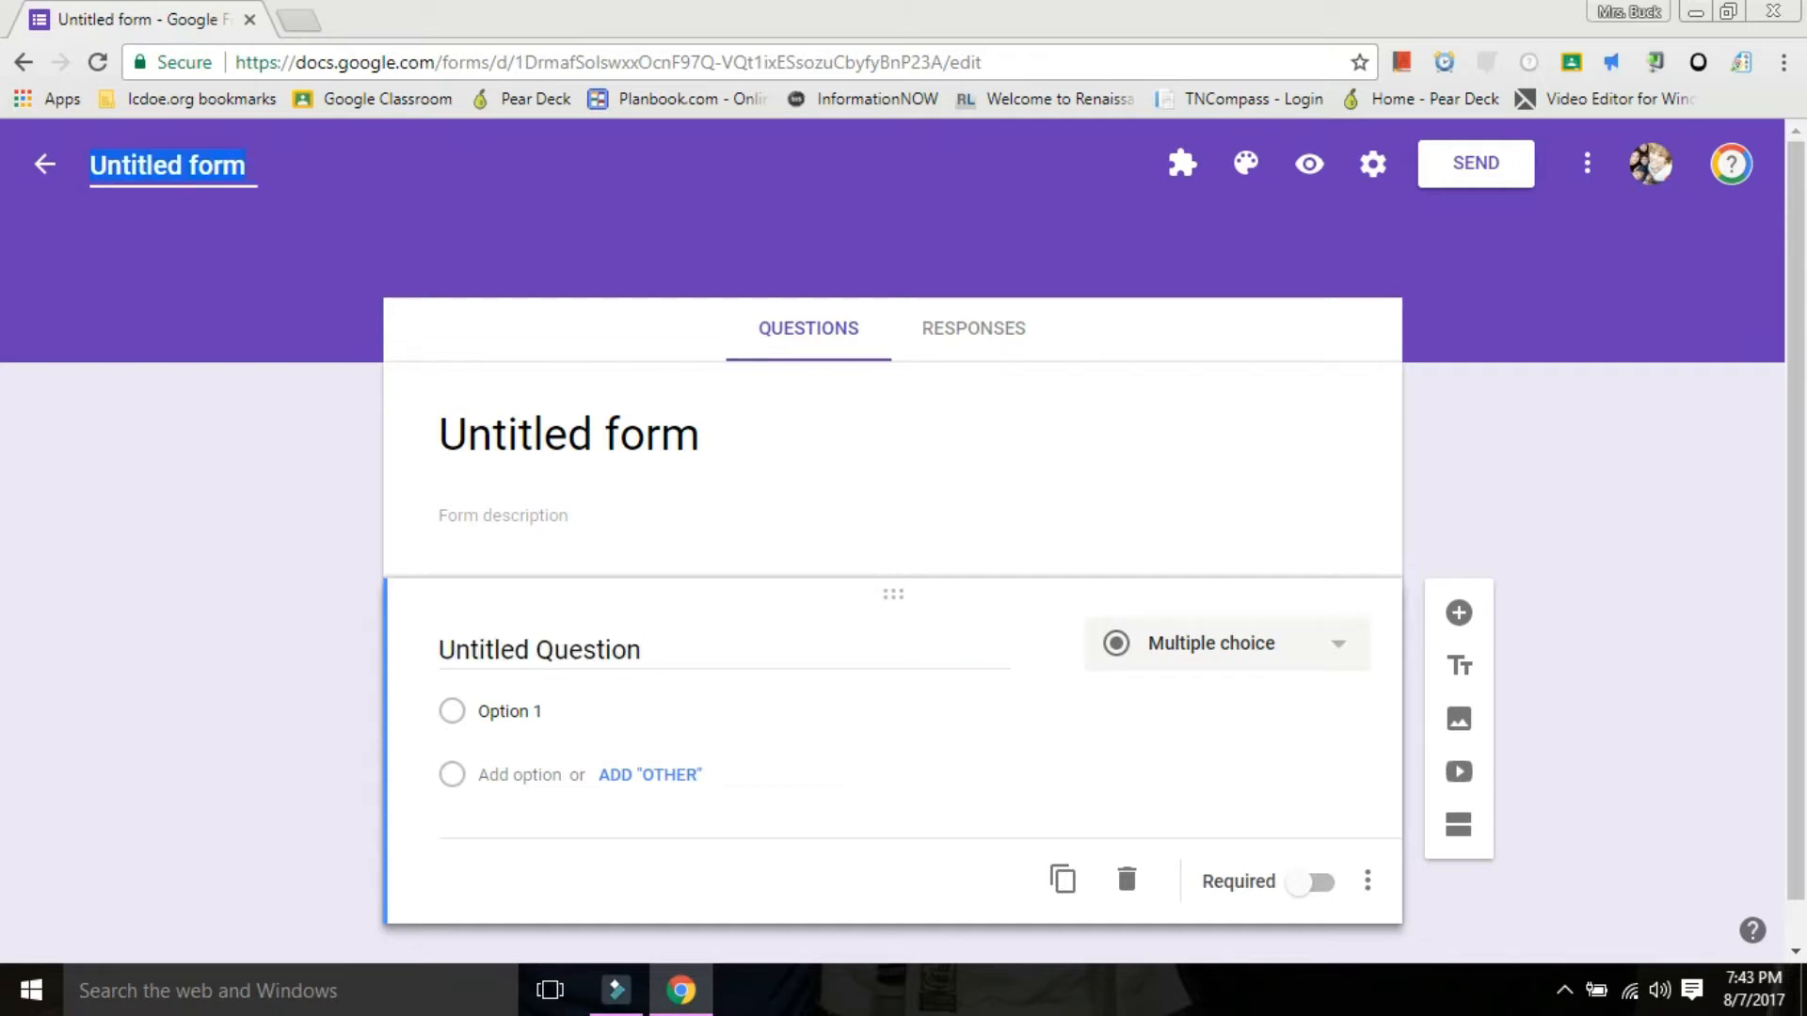
text(Sample)
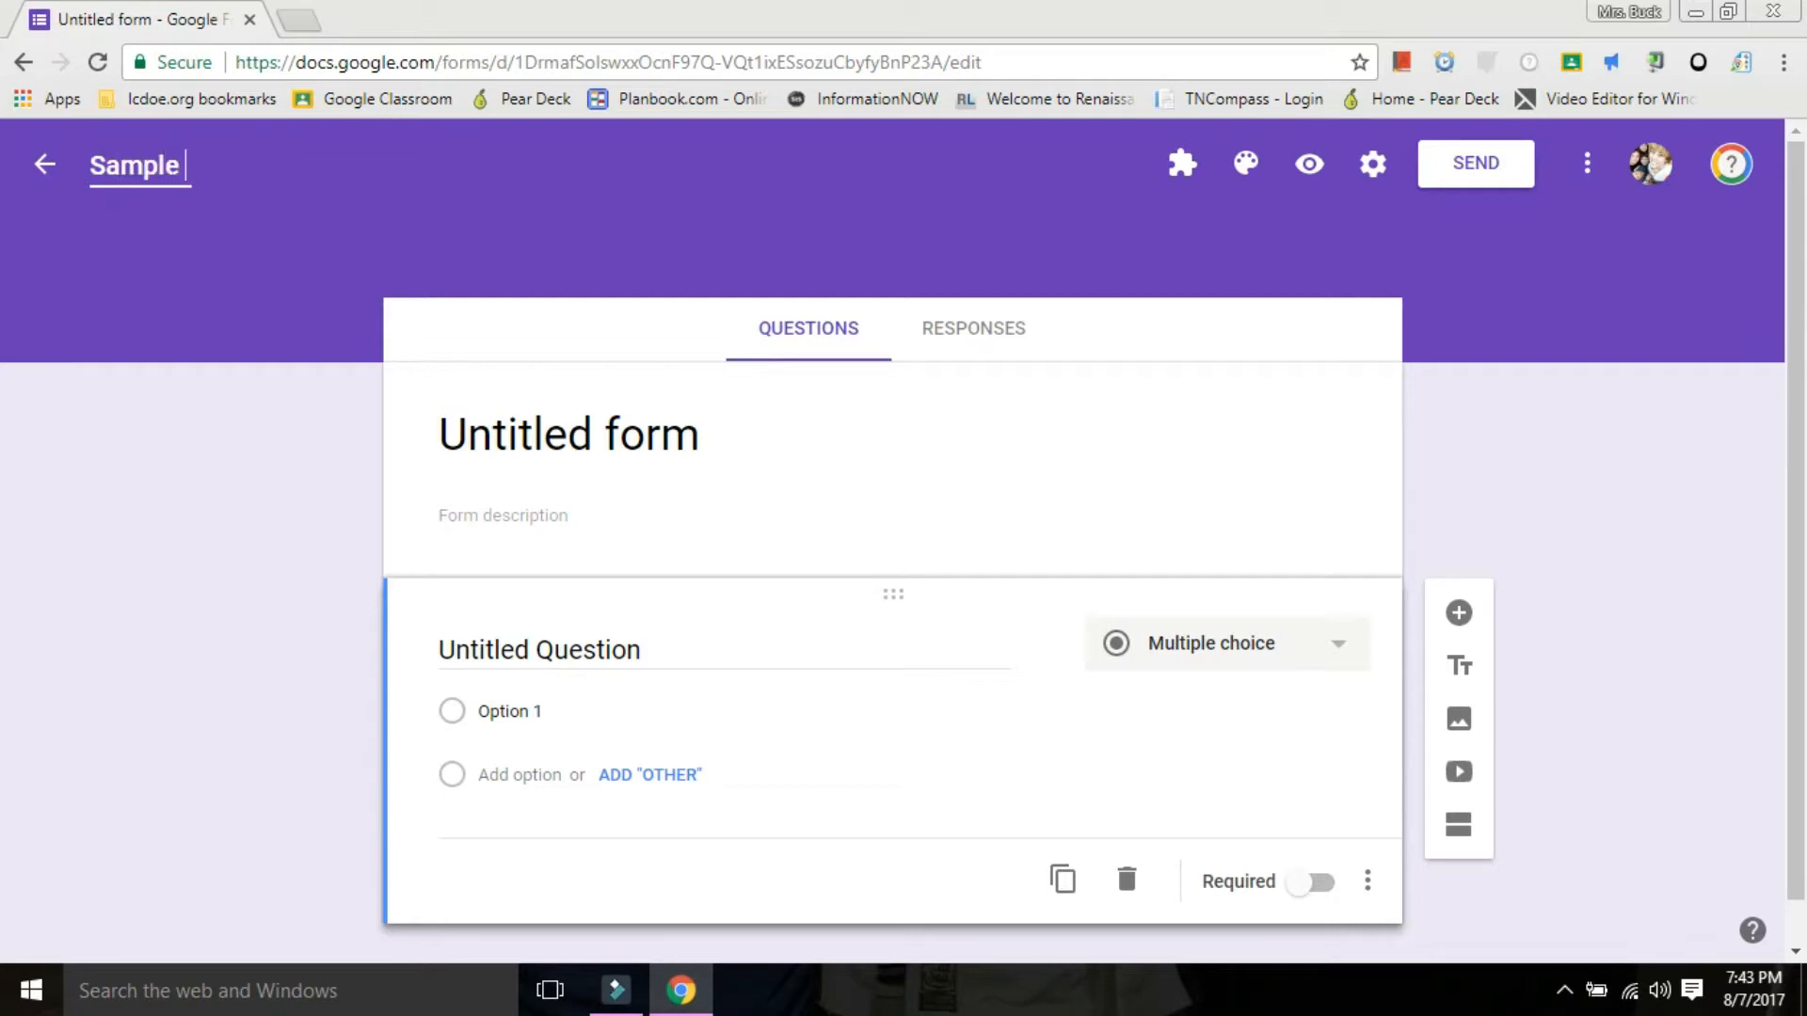
text( 1)
key(Return)
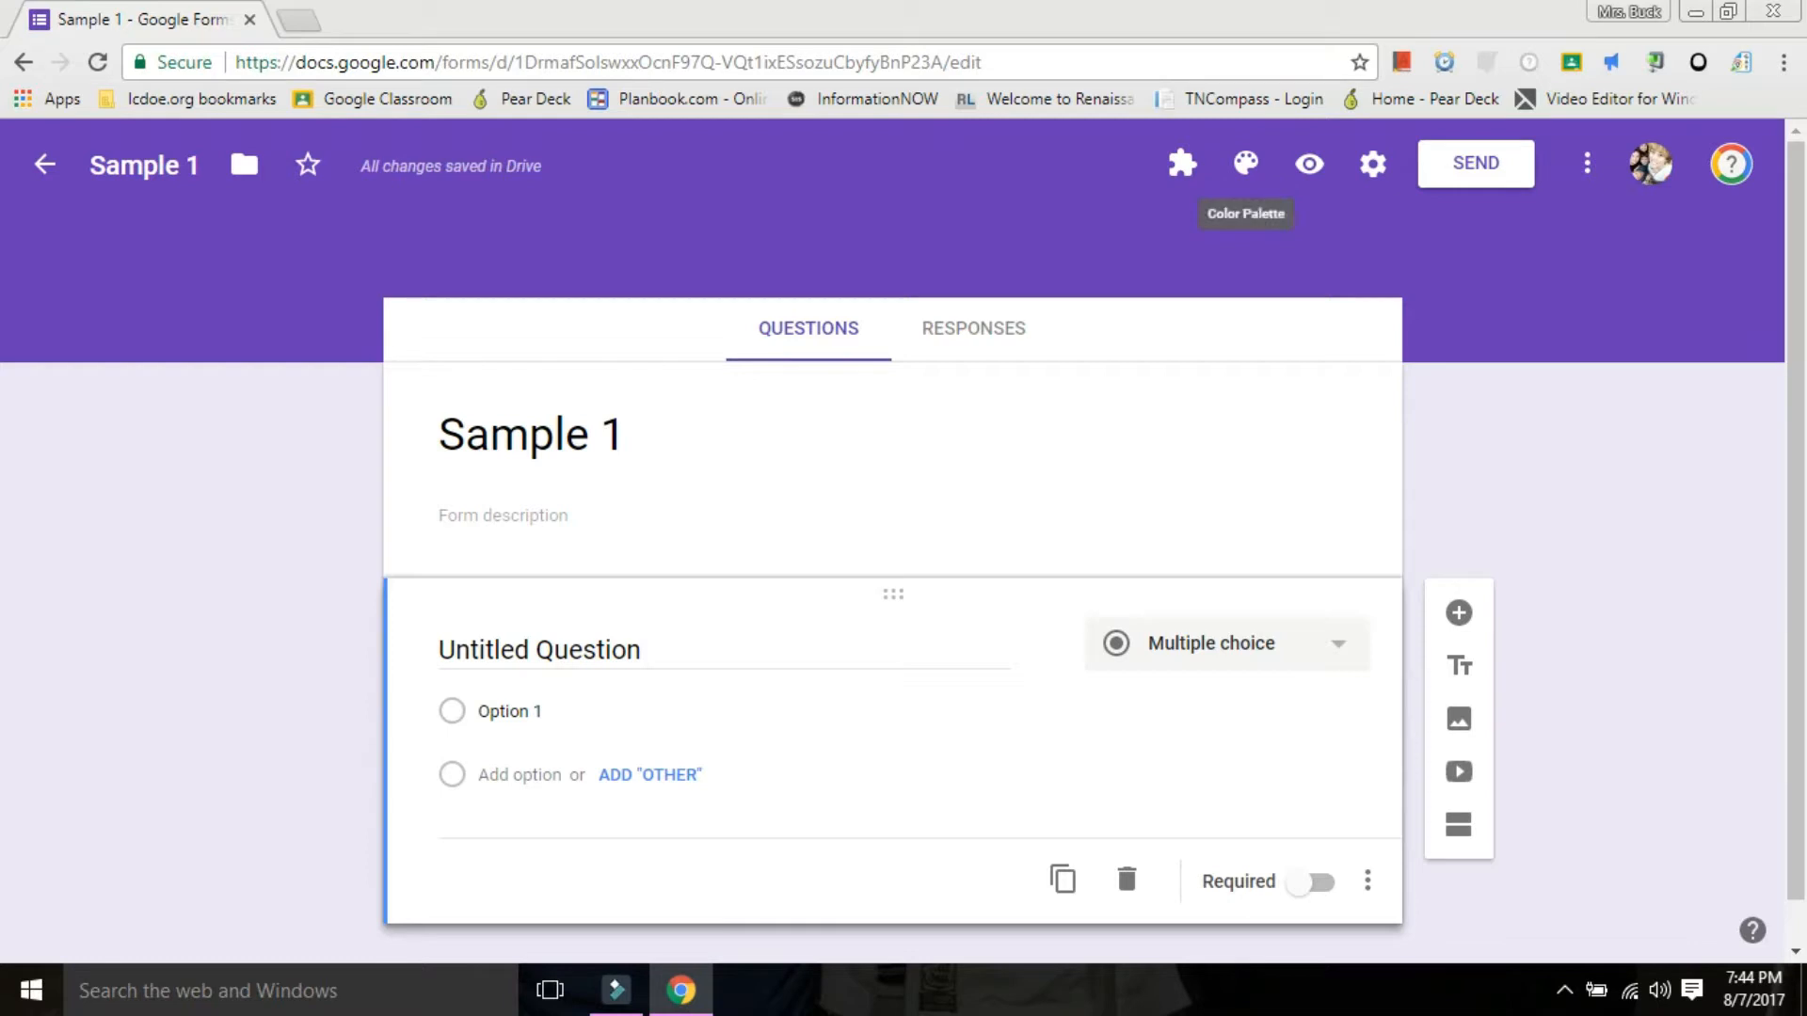
Apply the rocky river image from the Travel themes as the form's header.
click(1245, 163)
click(1519, 529)
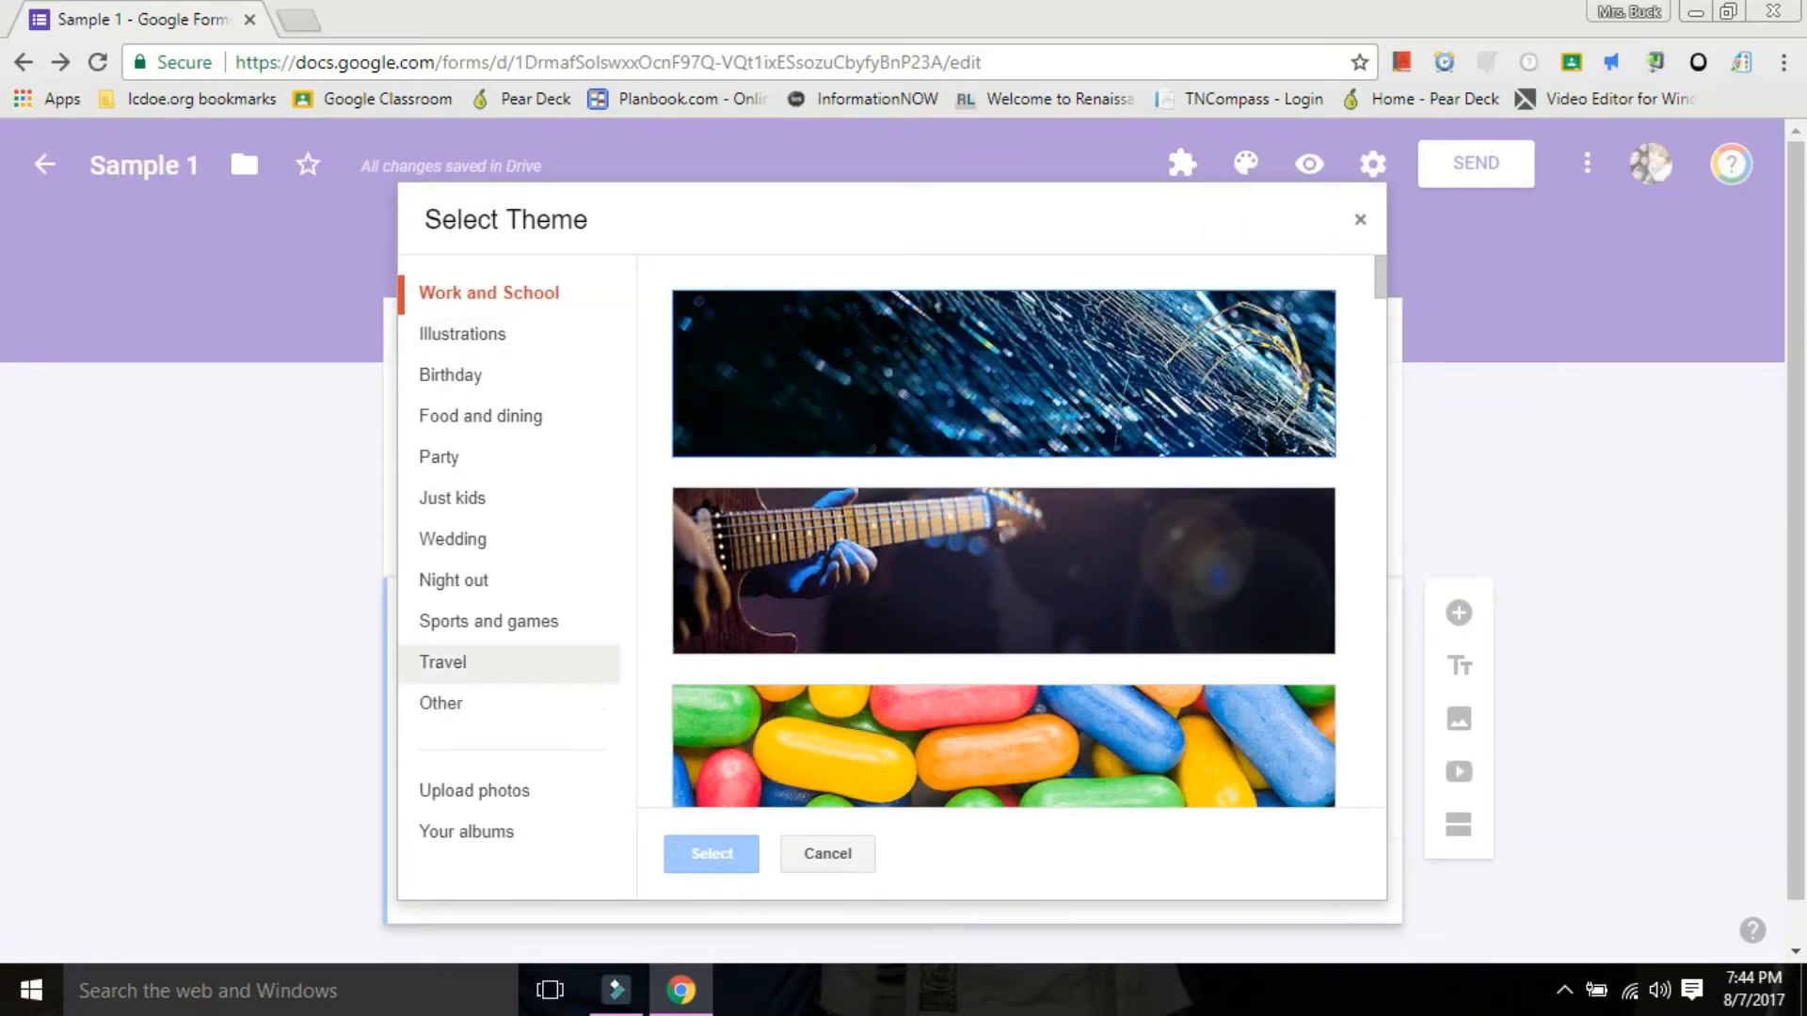
click(443, 662)
click(1003, 374)
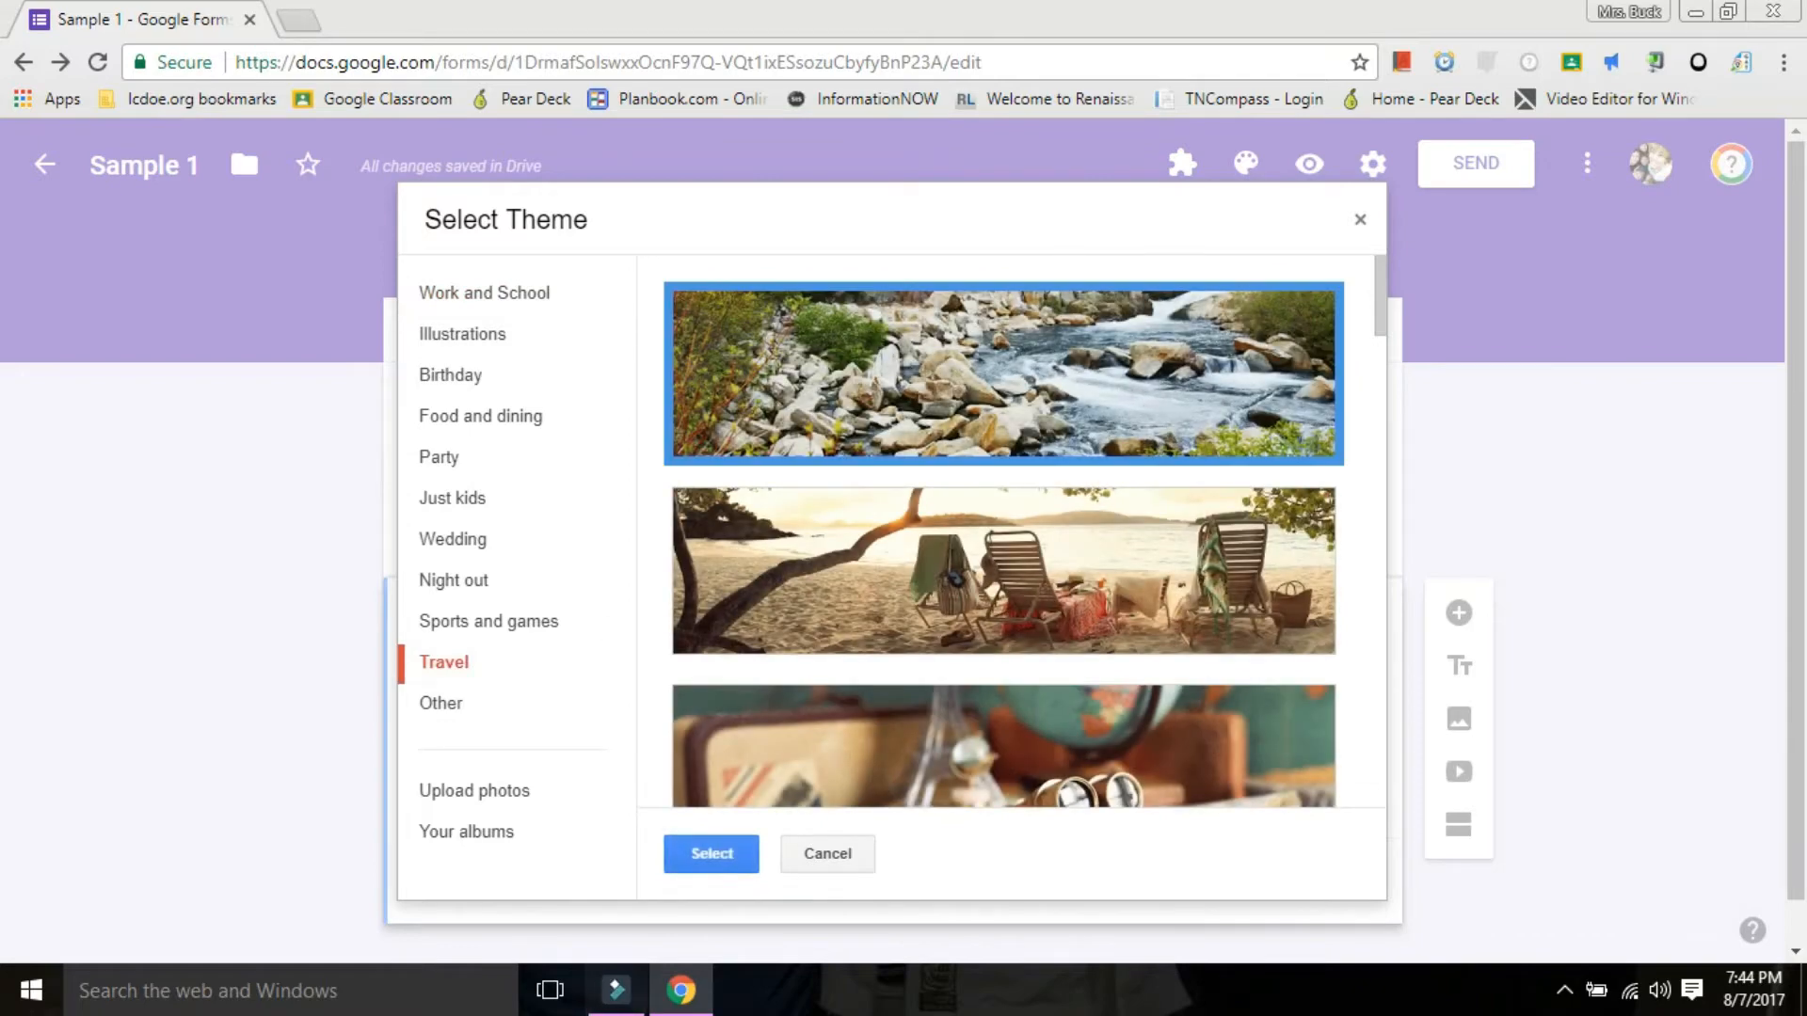
click(711, 854)
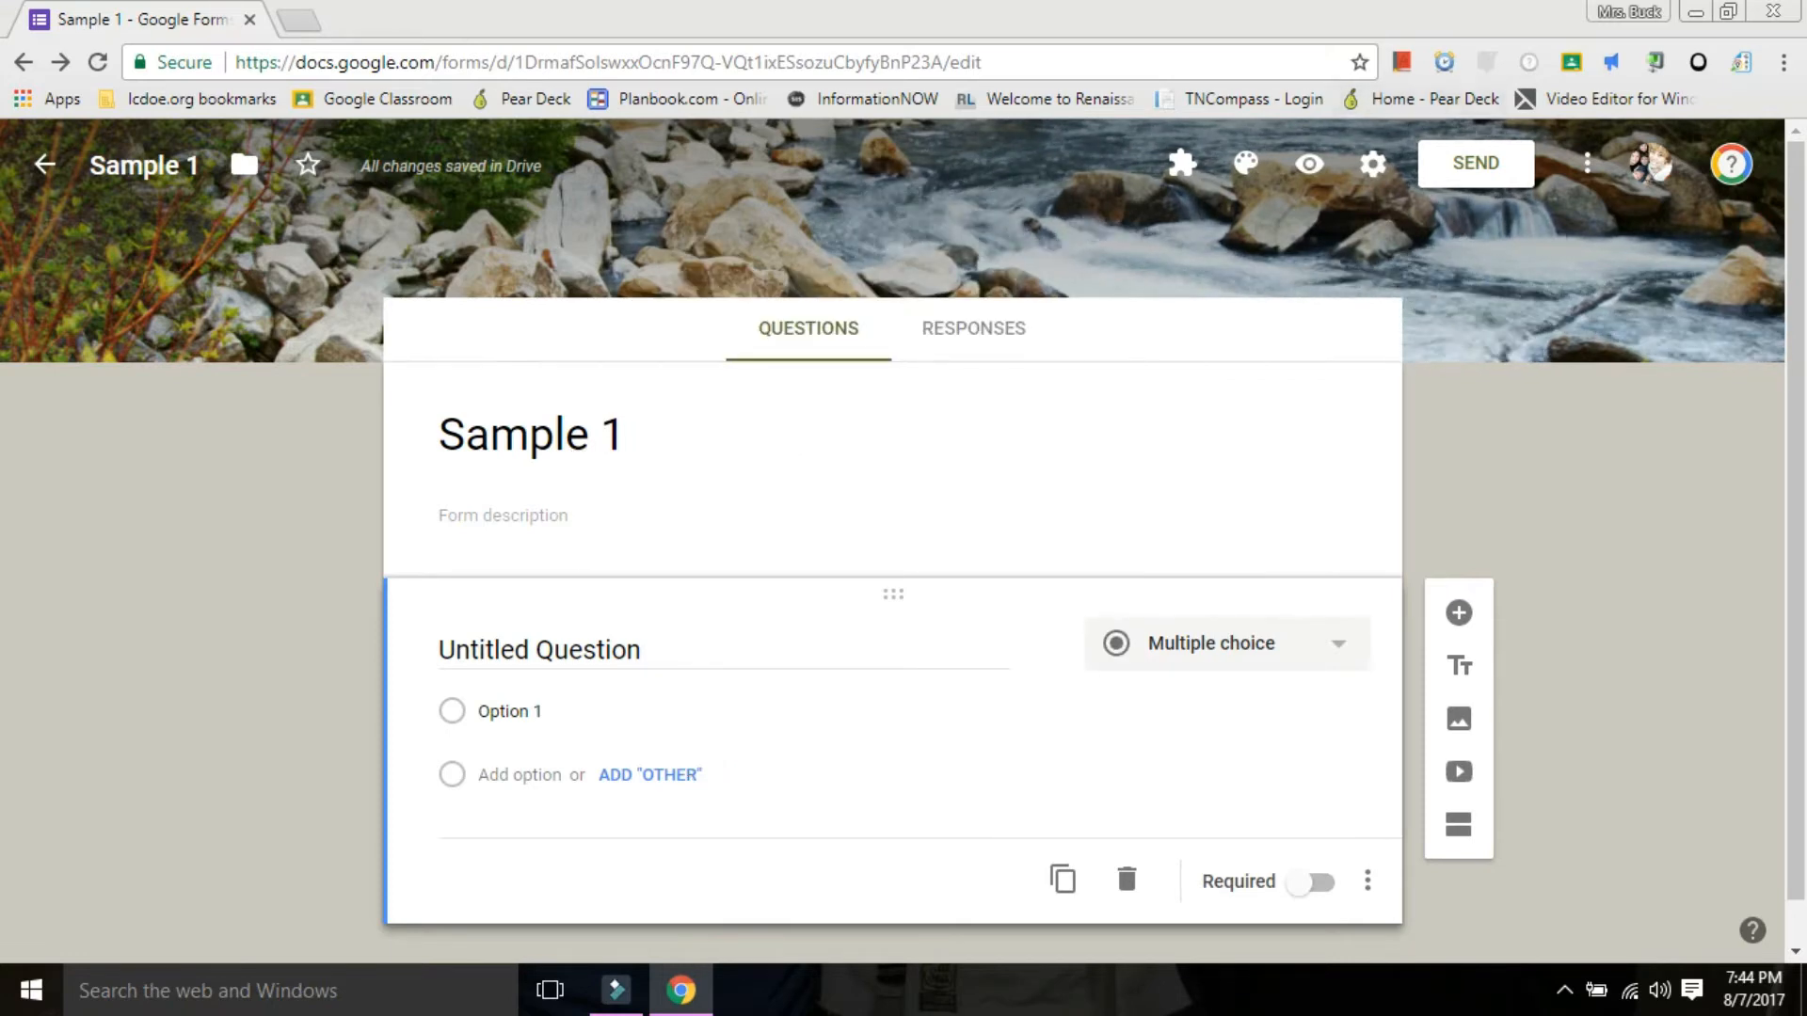
Get the form's sharing link from the send options, shorten its URL and copy it.
click(1476, 164)
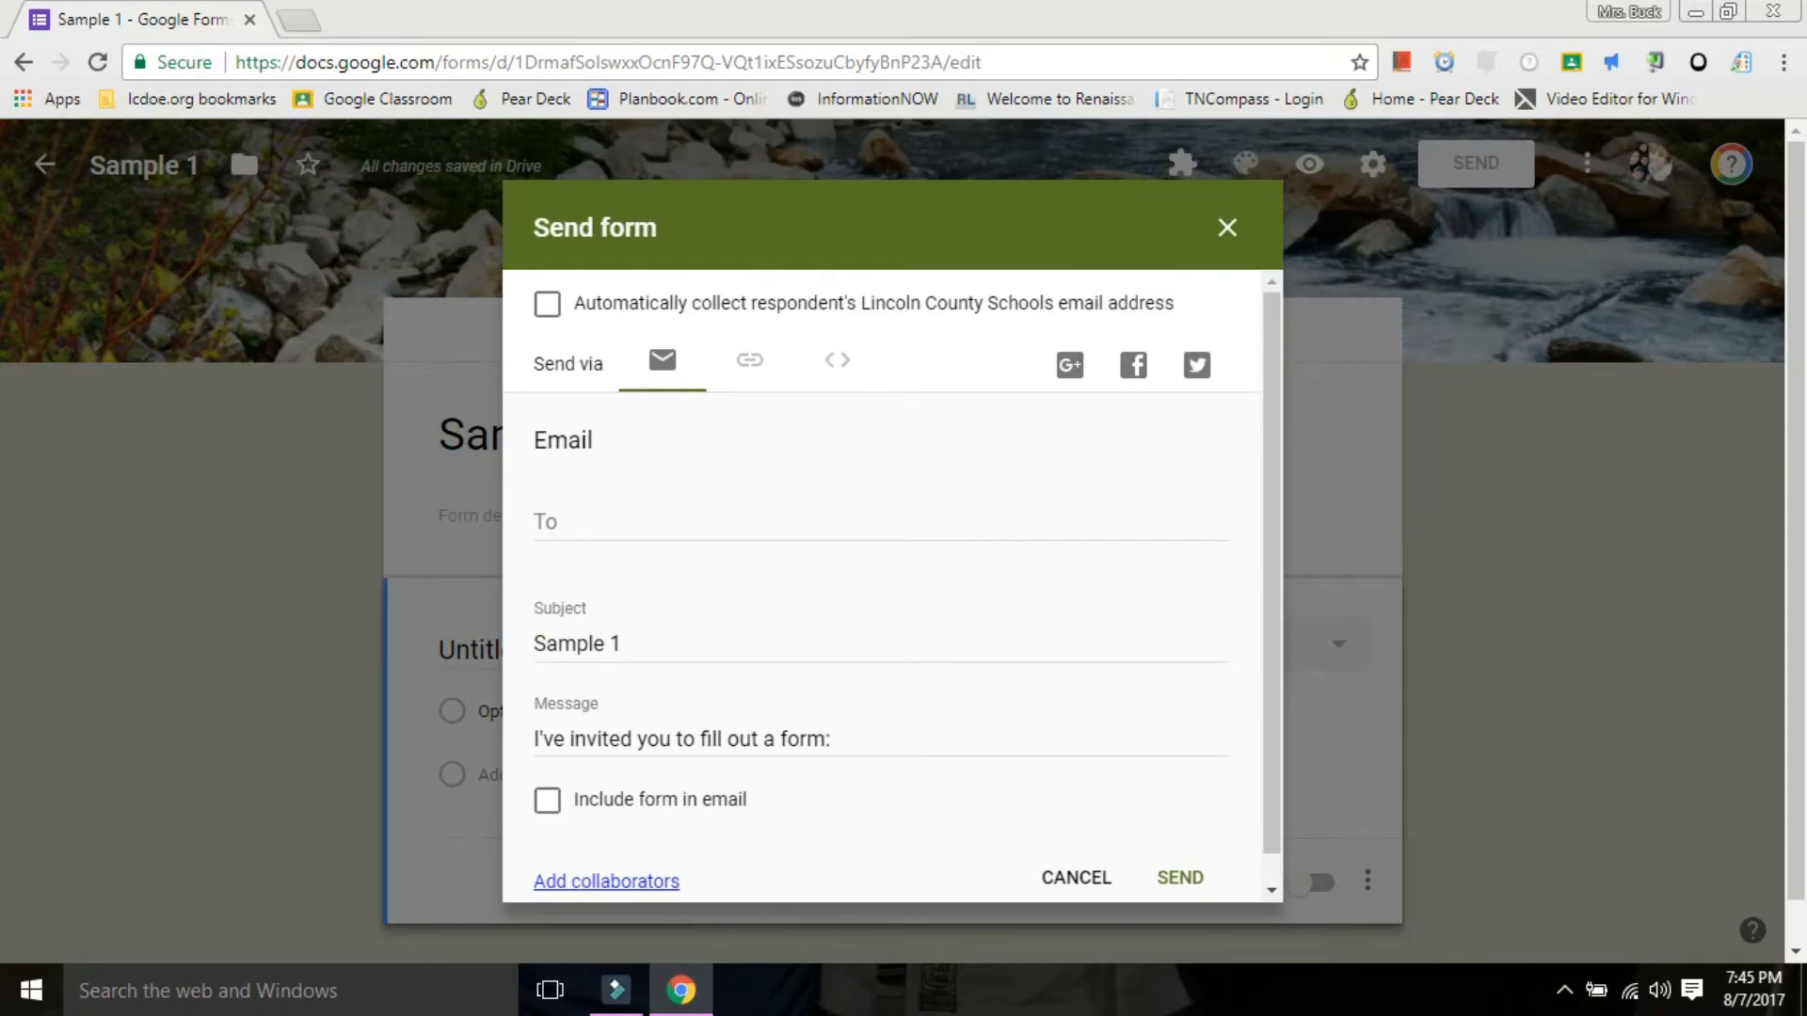
click(561, 522)
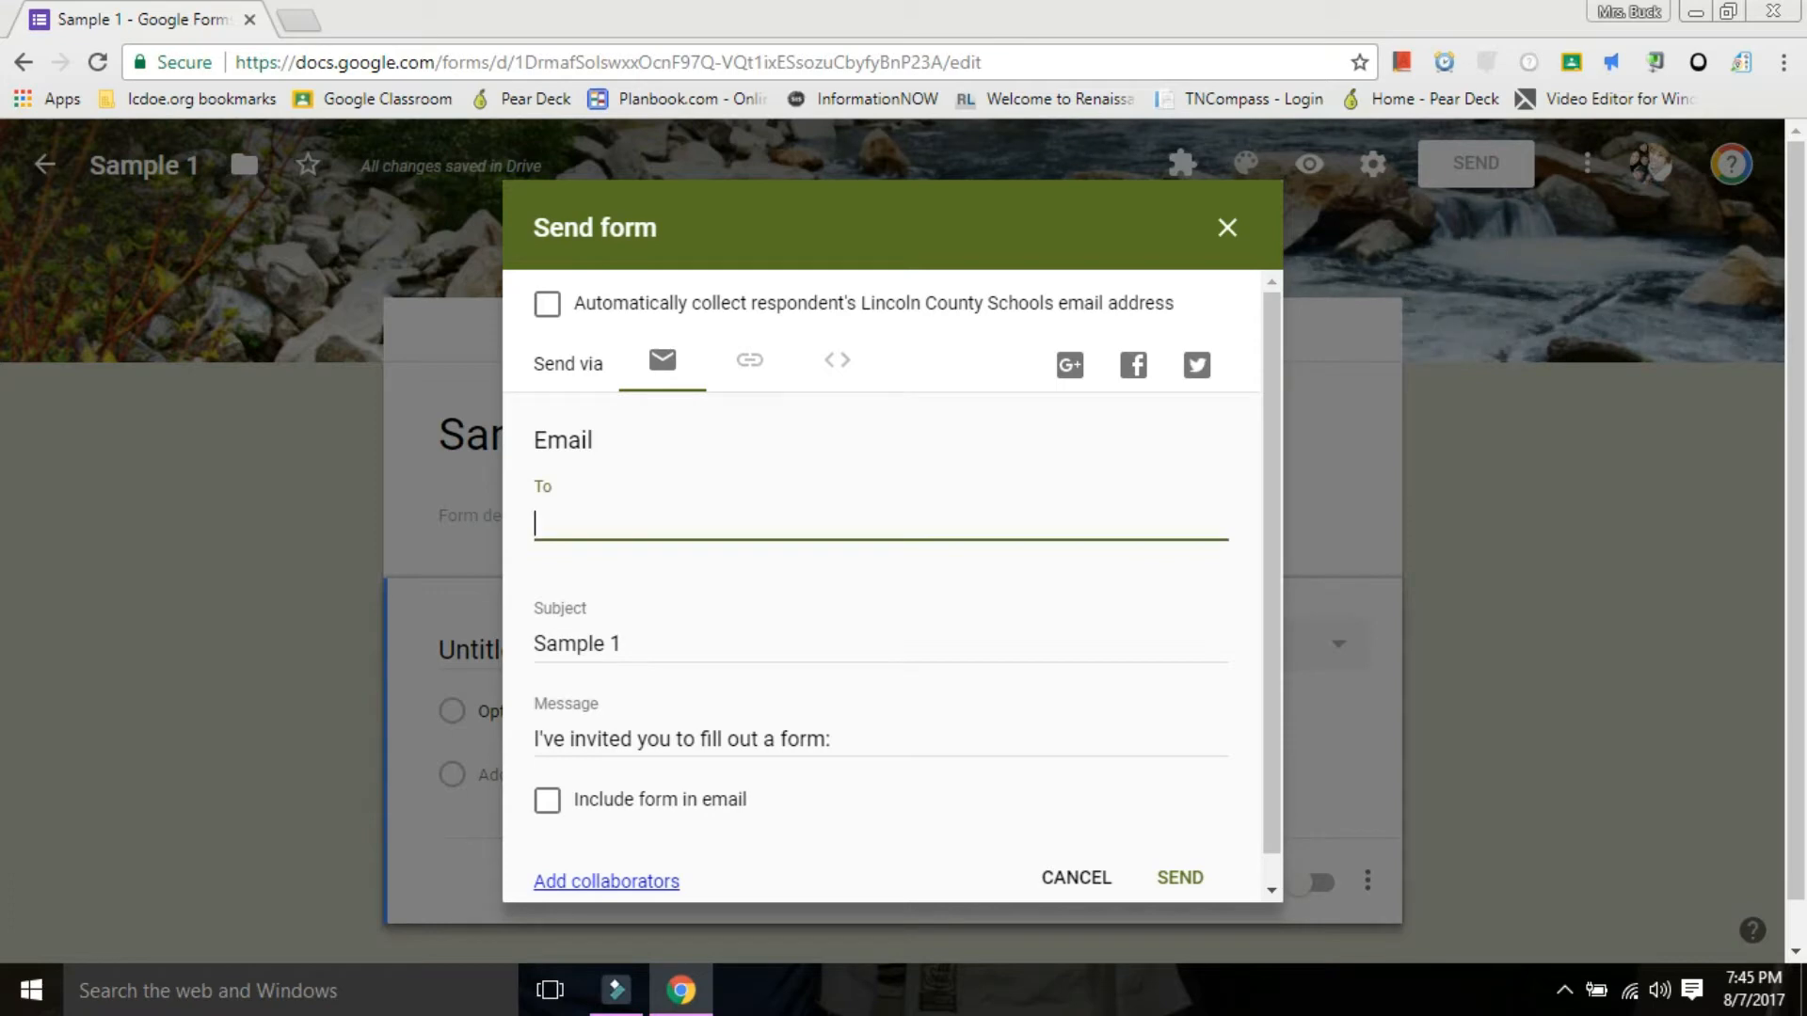
click(750, 362)
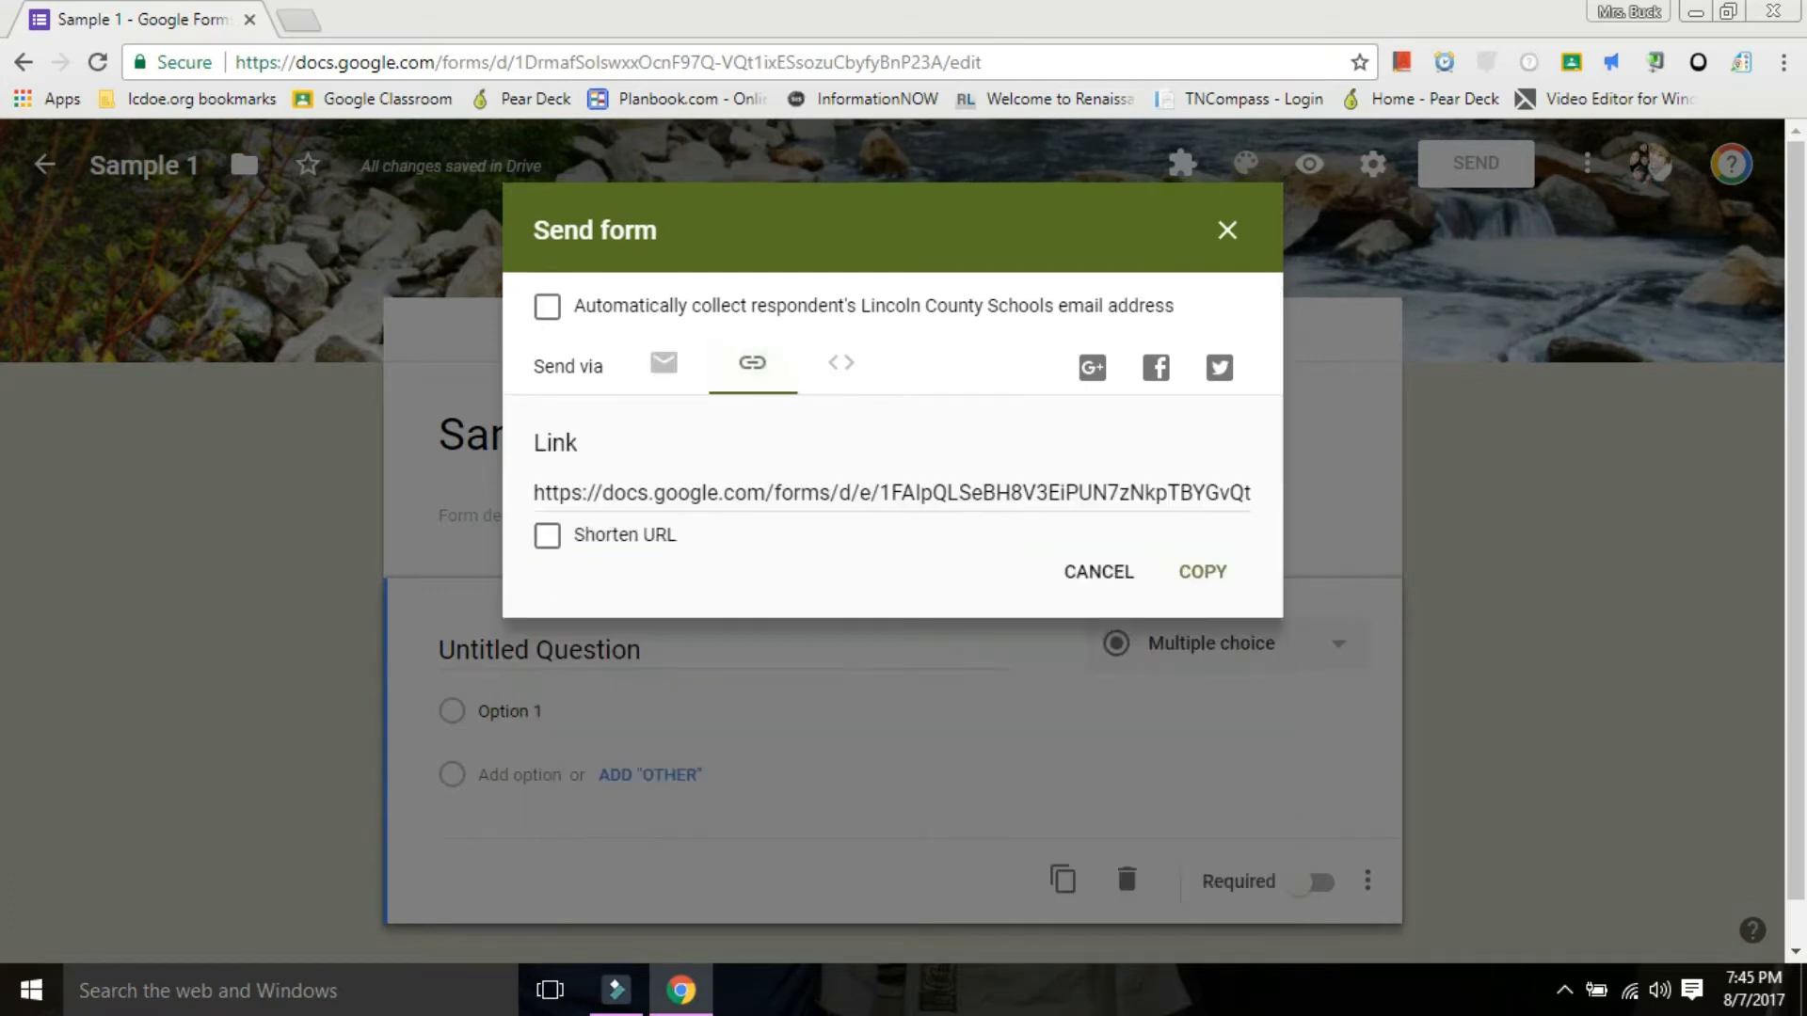
click(546, 535)
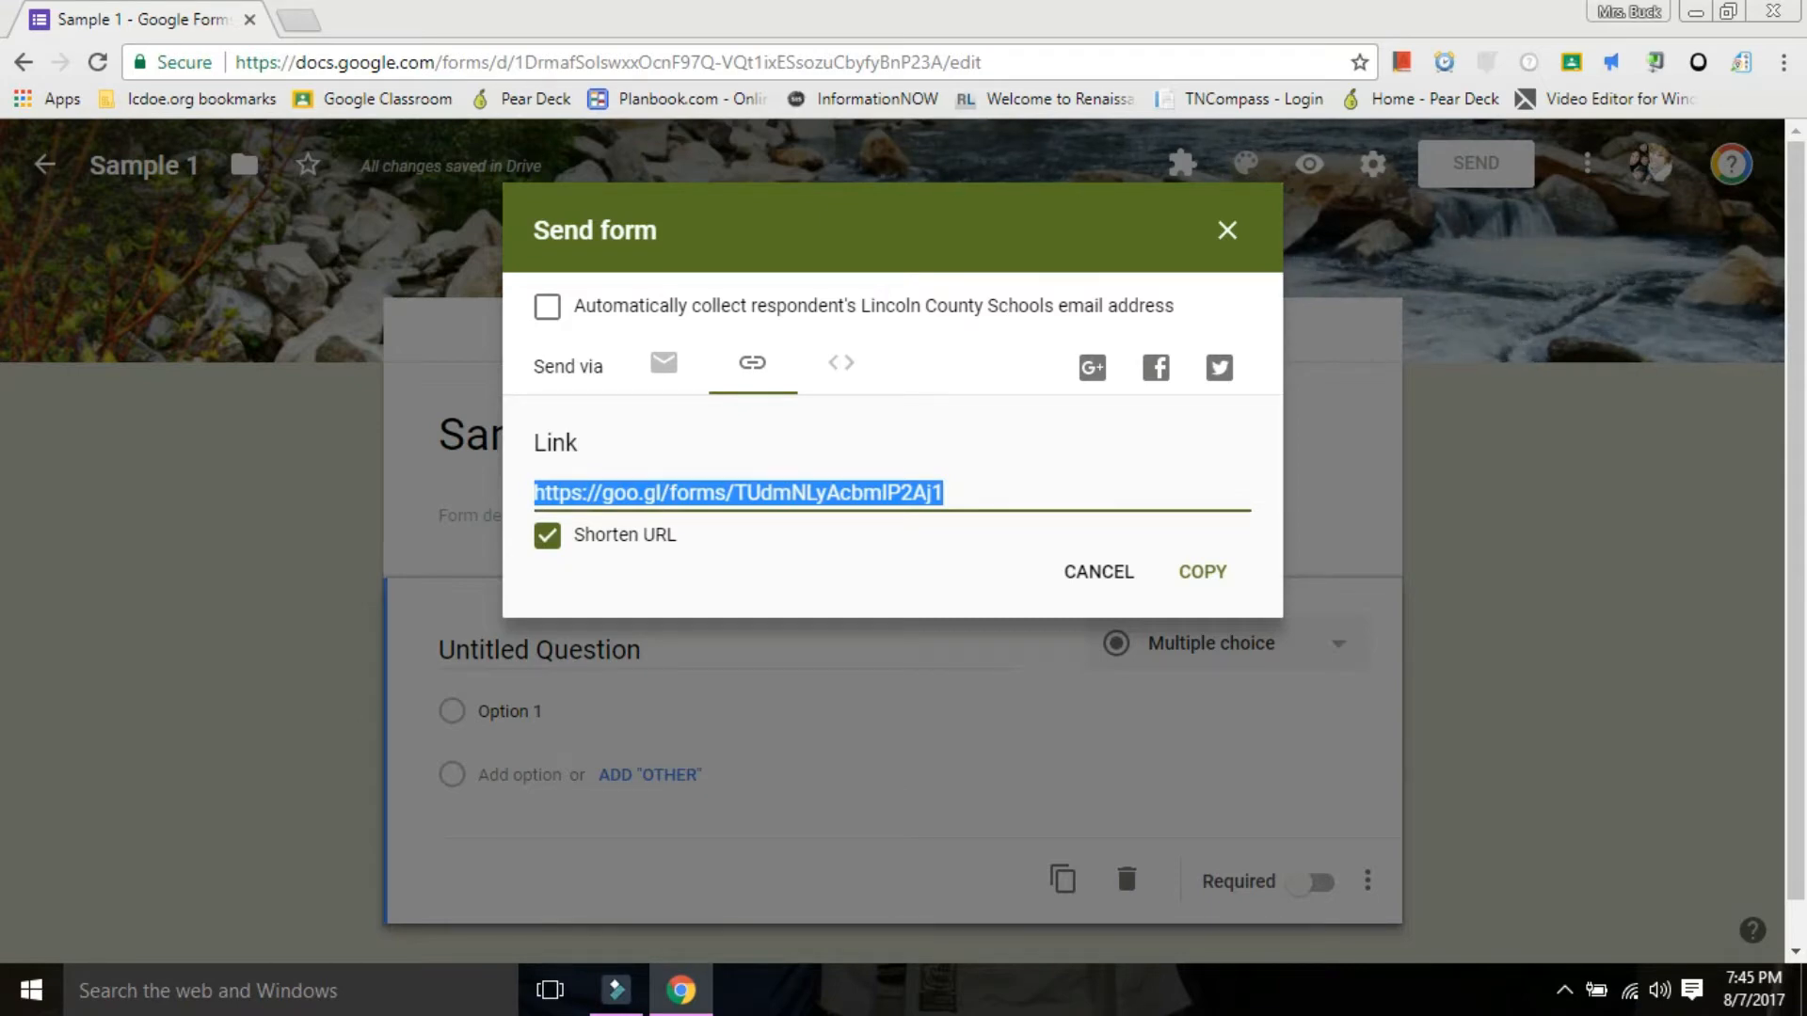
key(ctrl+c)
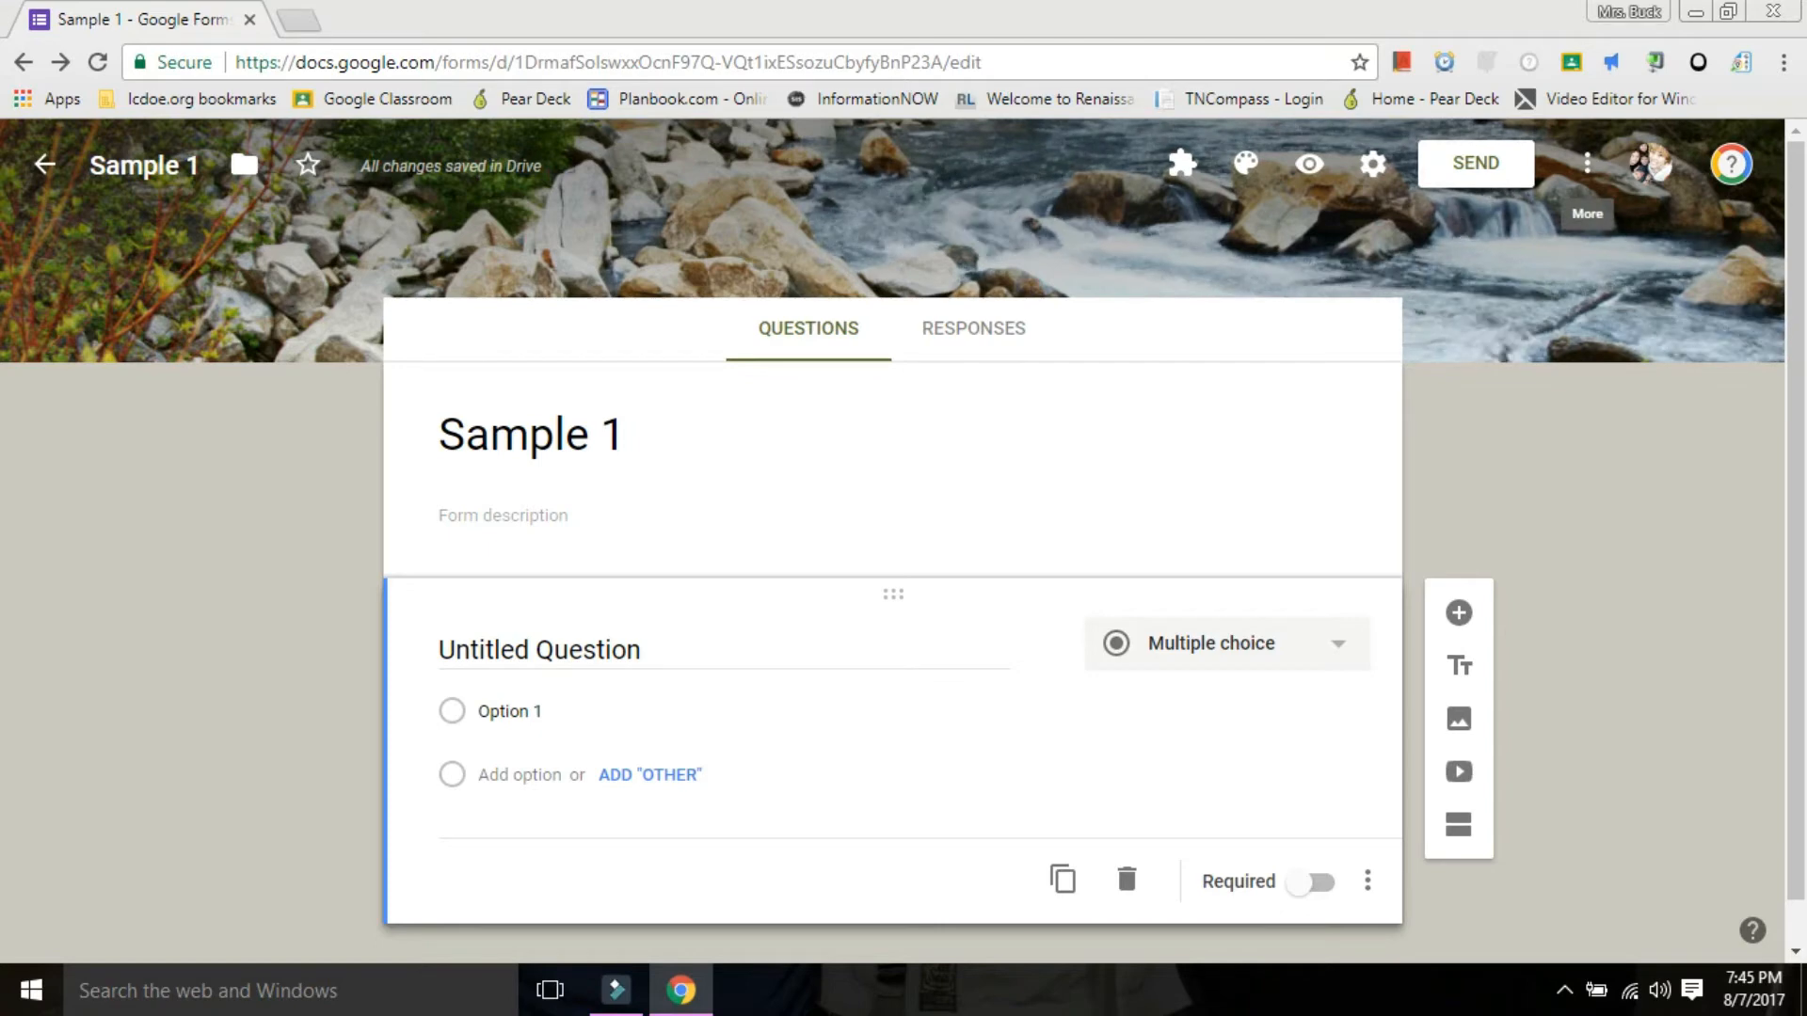
click(1587, 164)
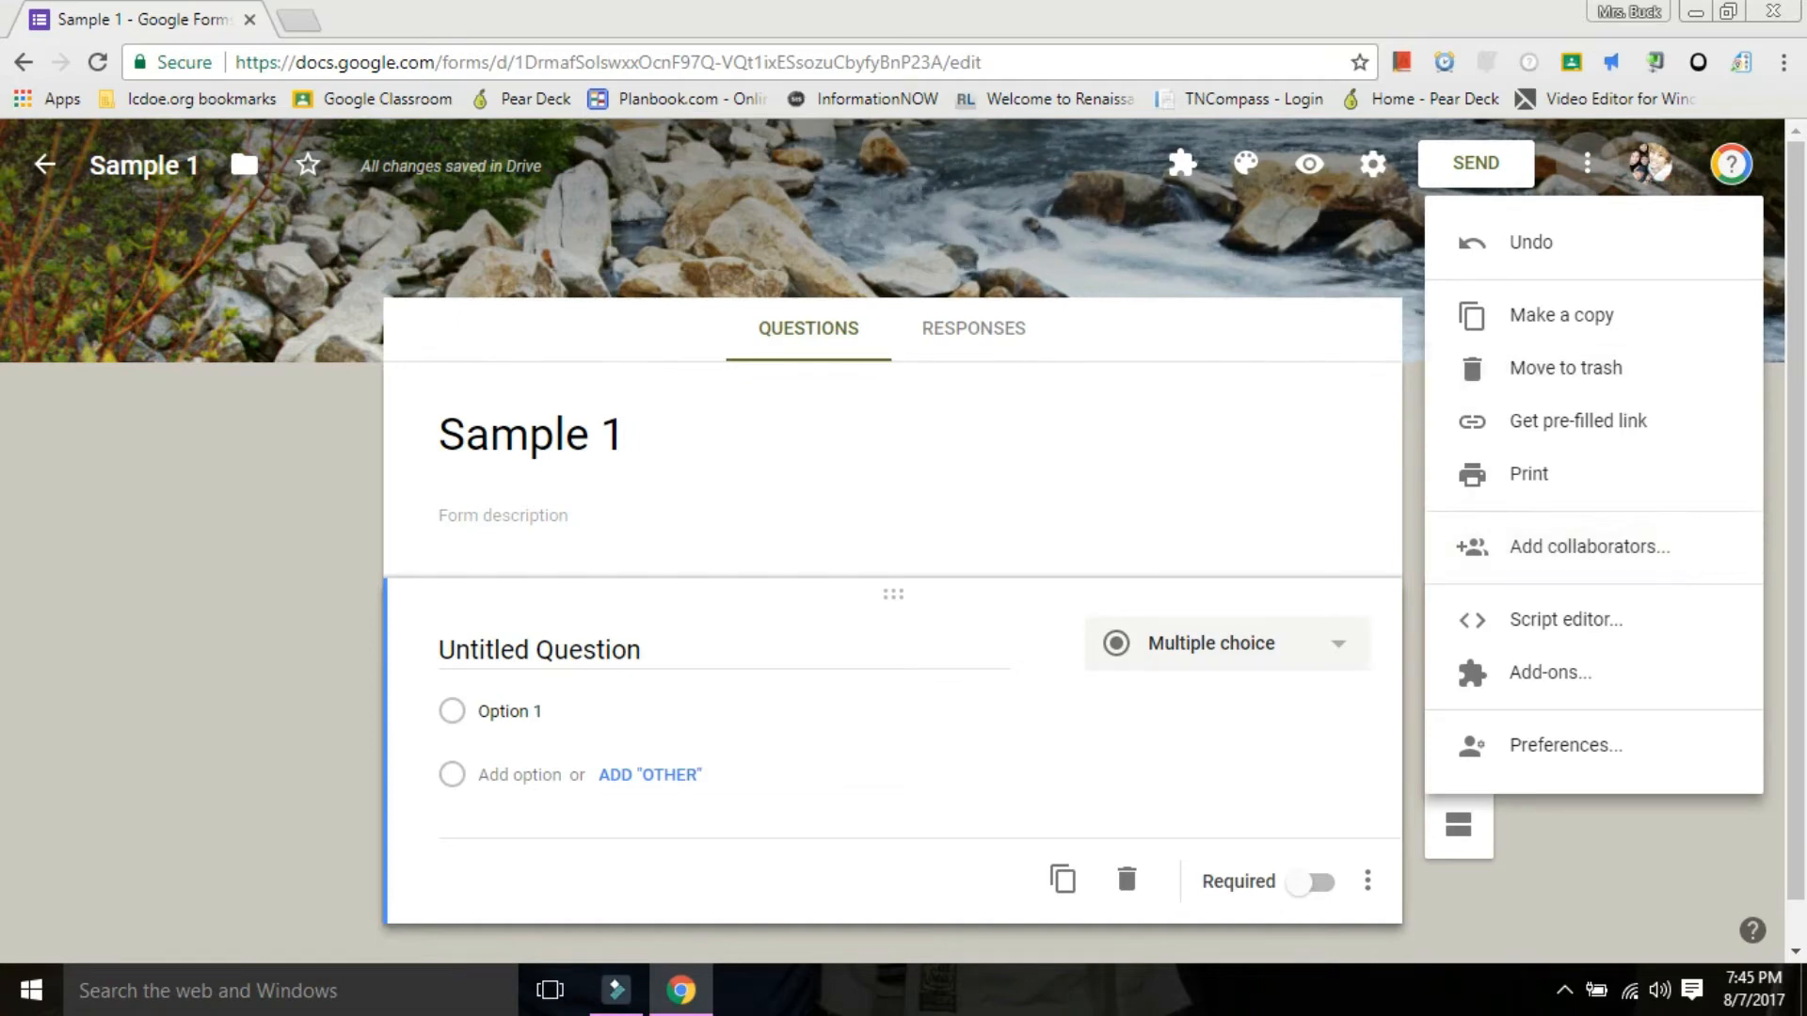
key(Escape)
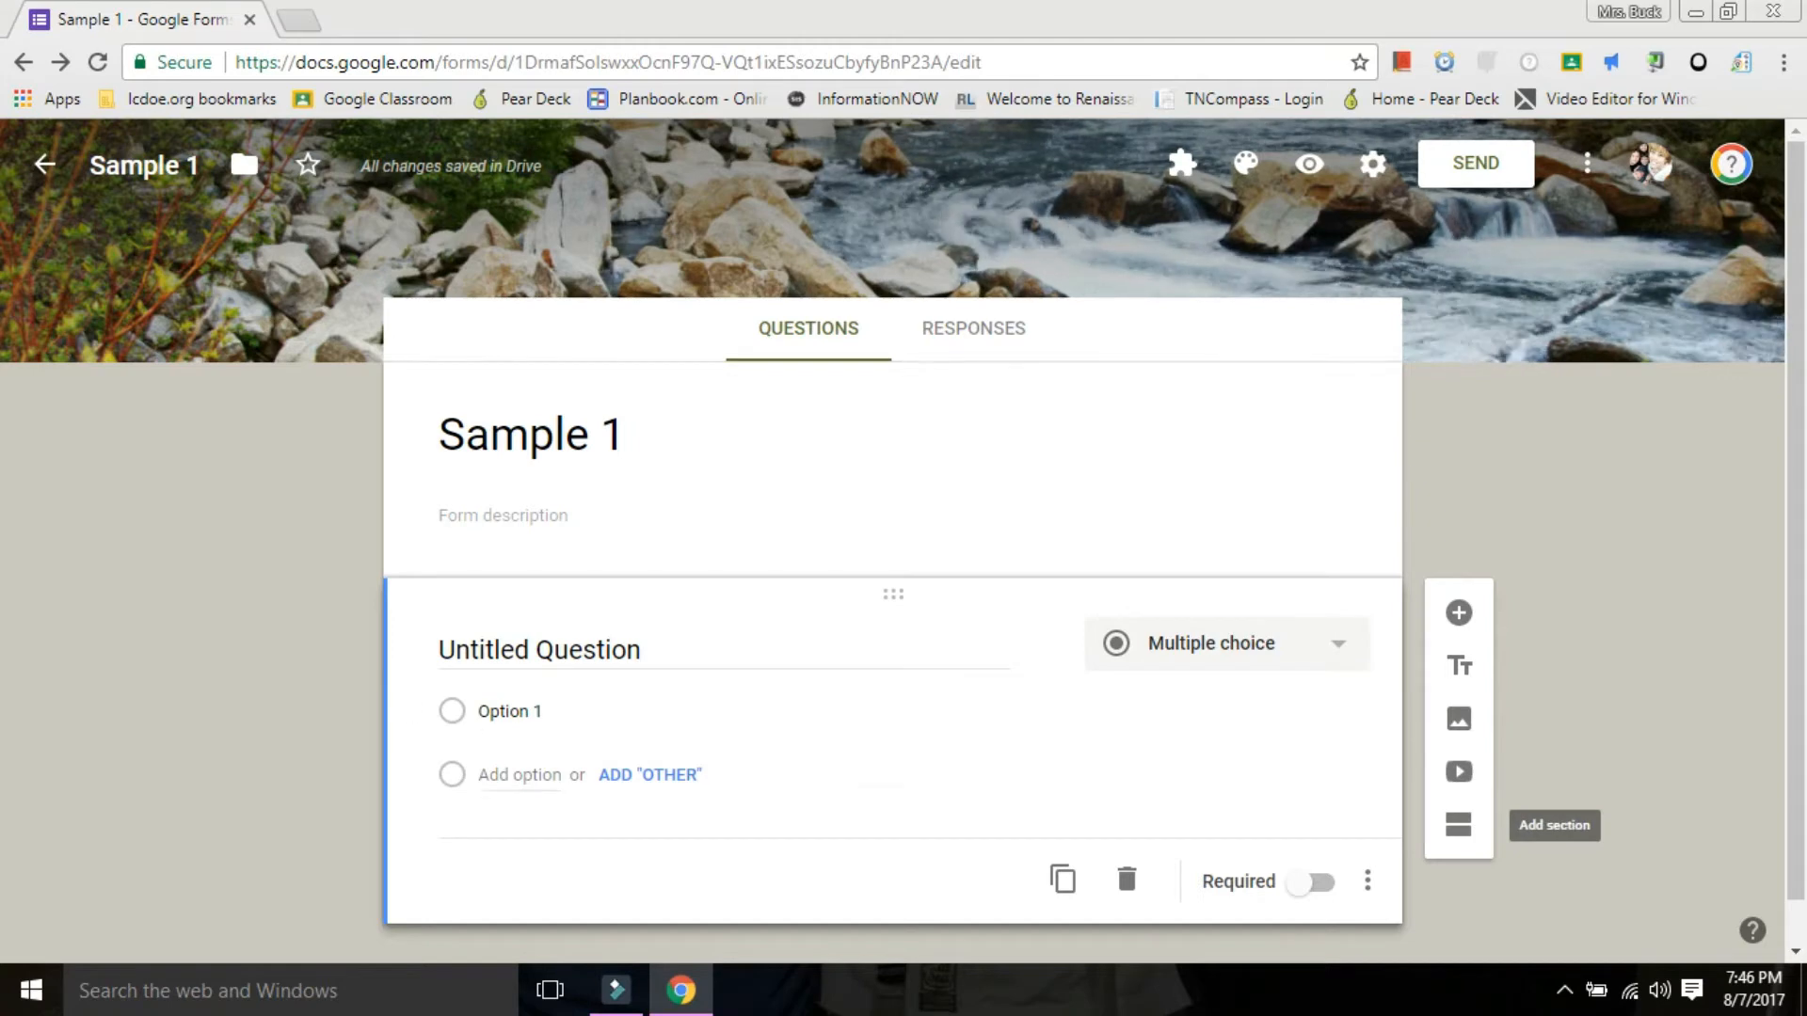
Turn the untitled question into a required short-answer question titled "Name:".
click(565, 650)
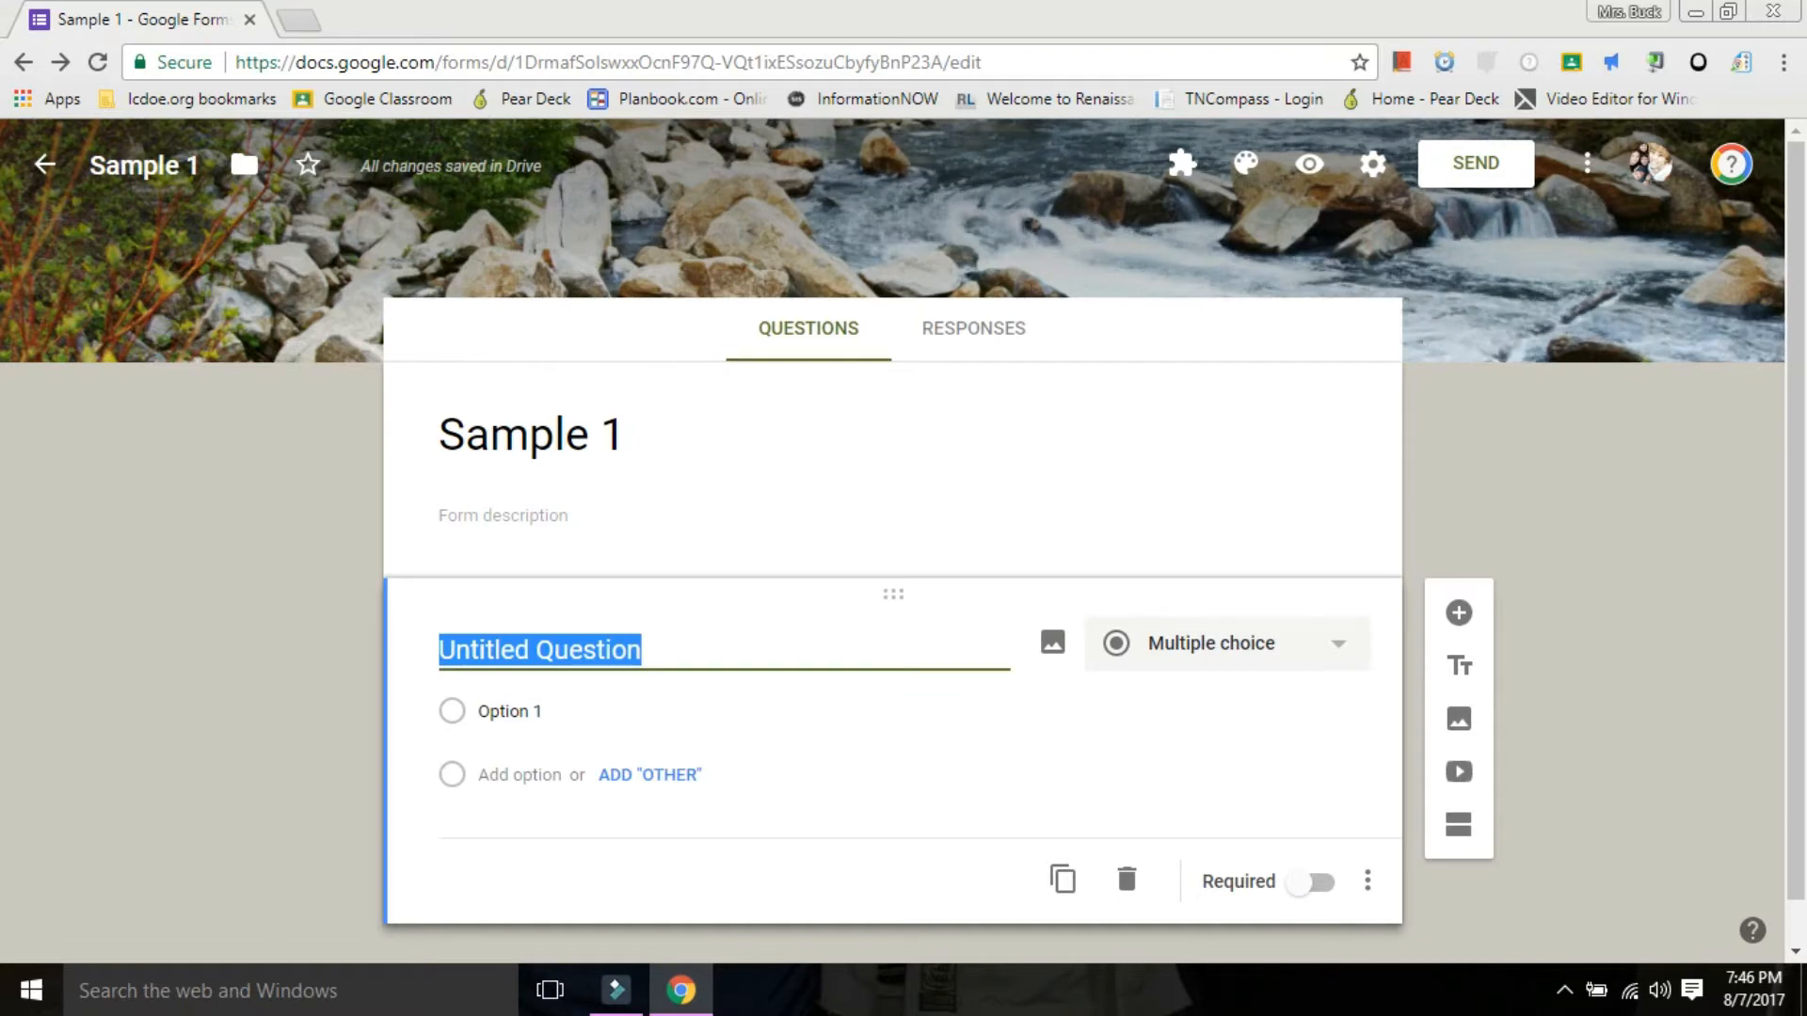
text(Name:)
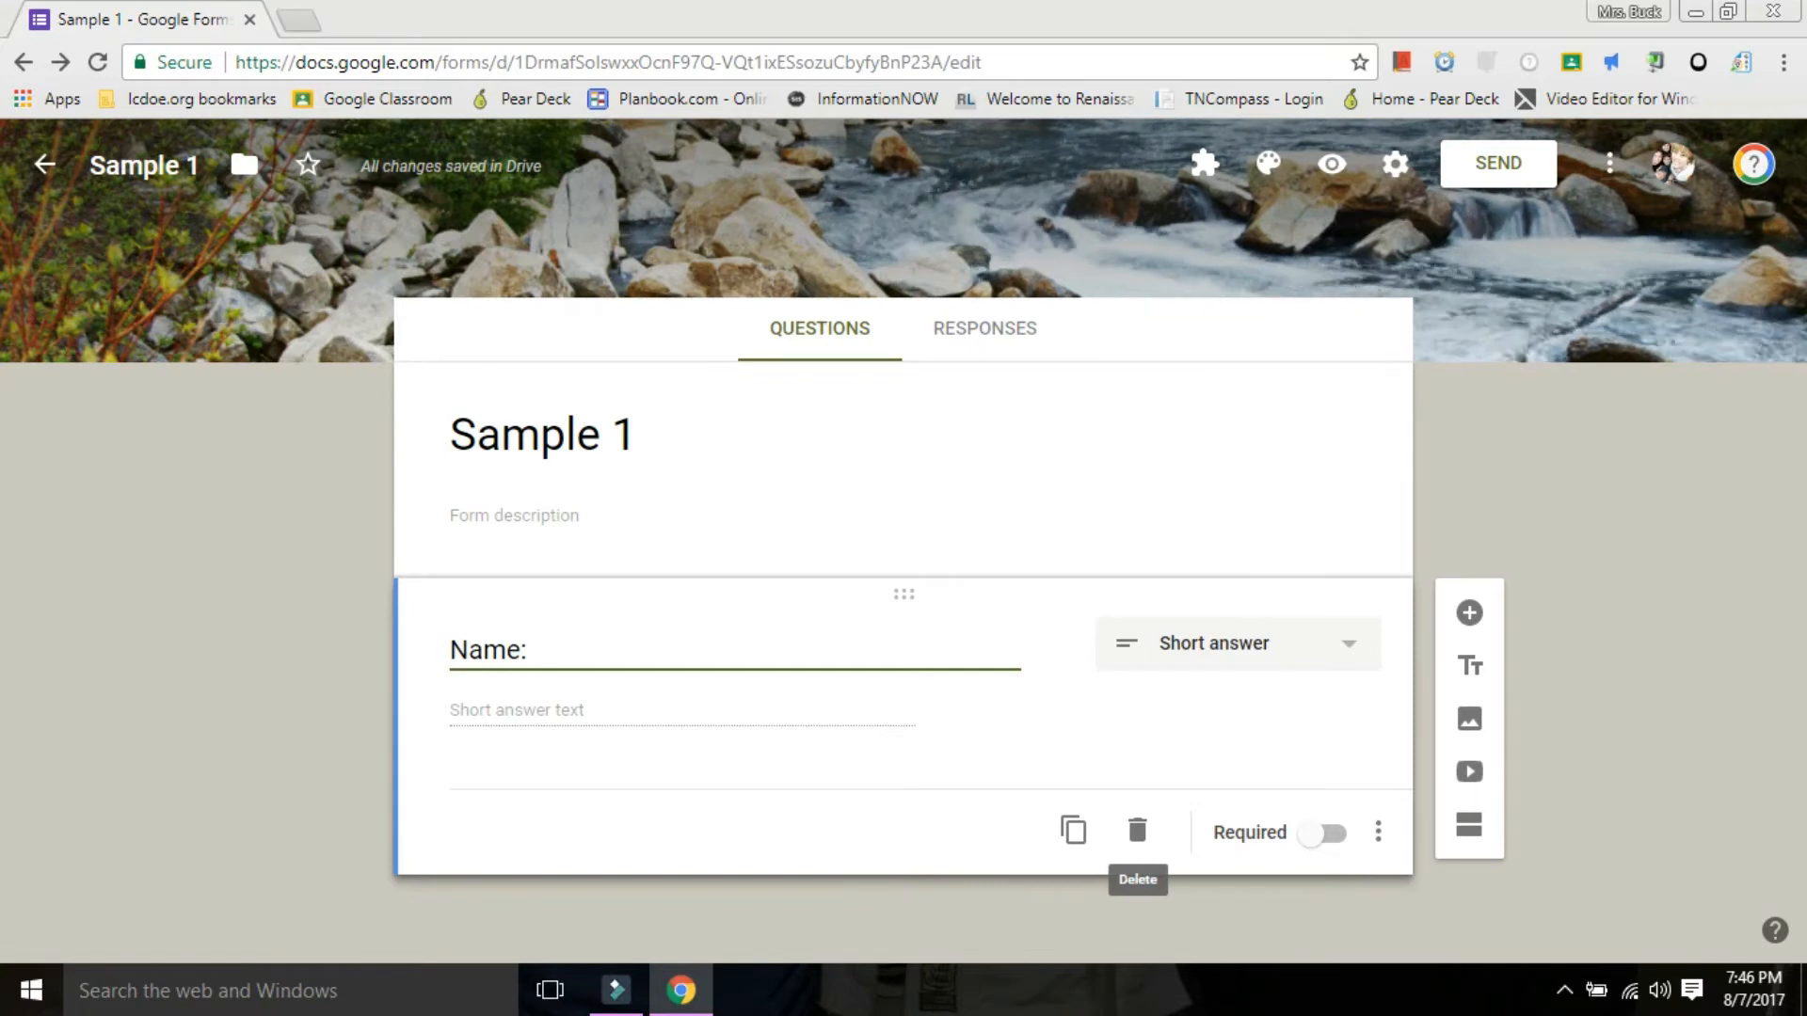
click(1321, 834)
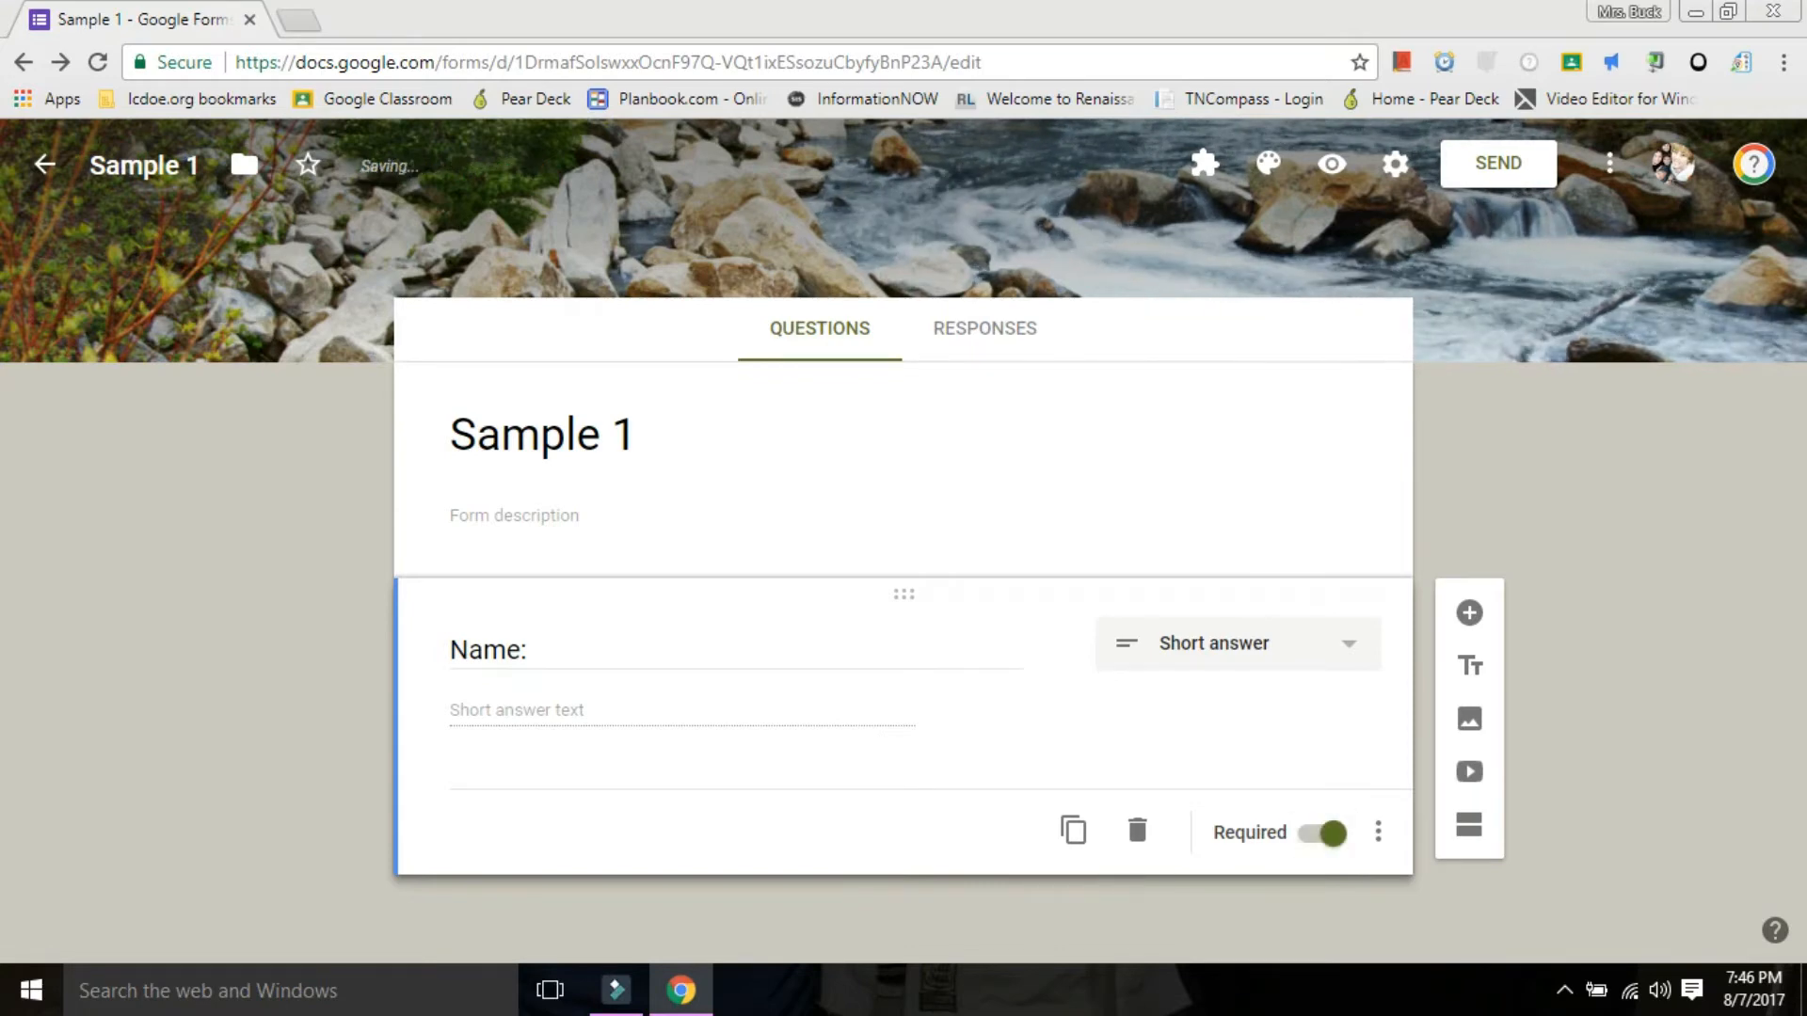
click(1377, 831)
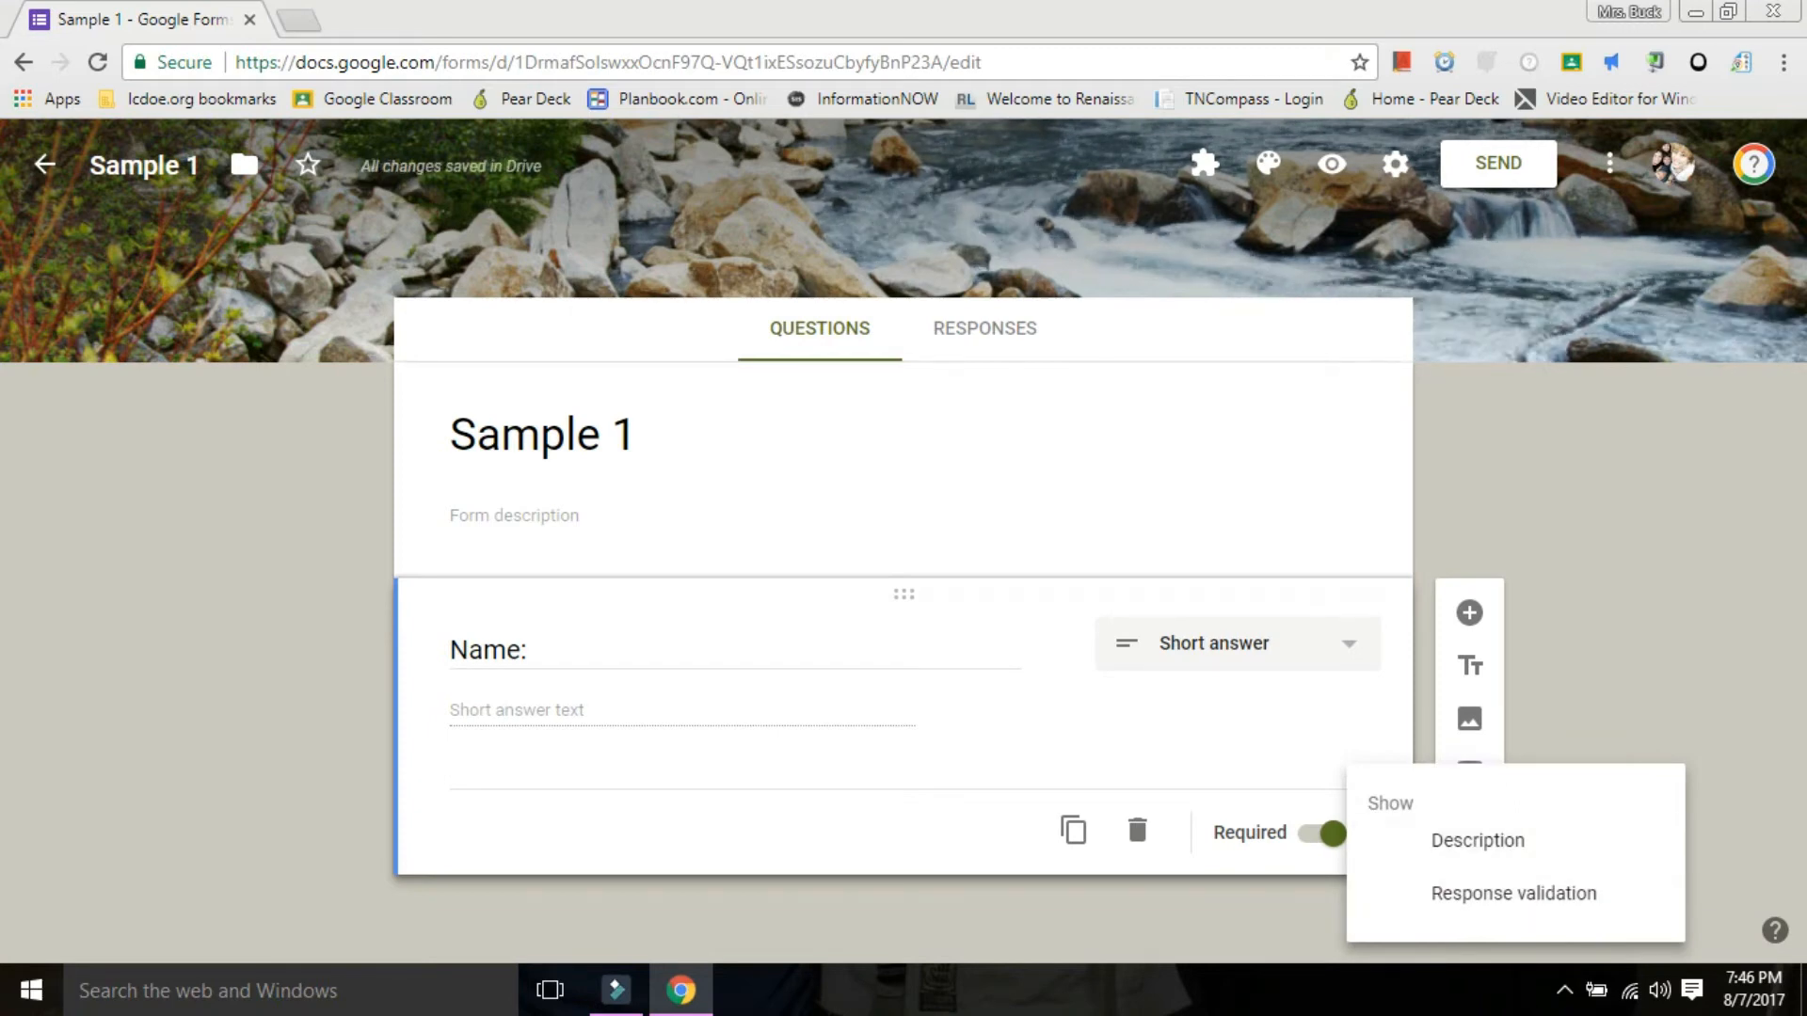
key(Escape)
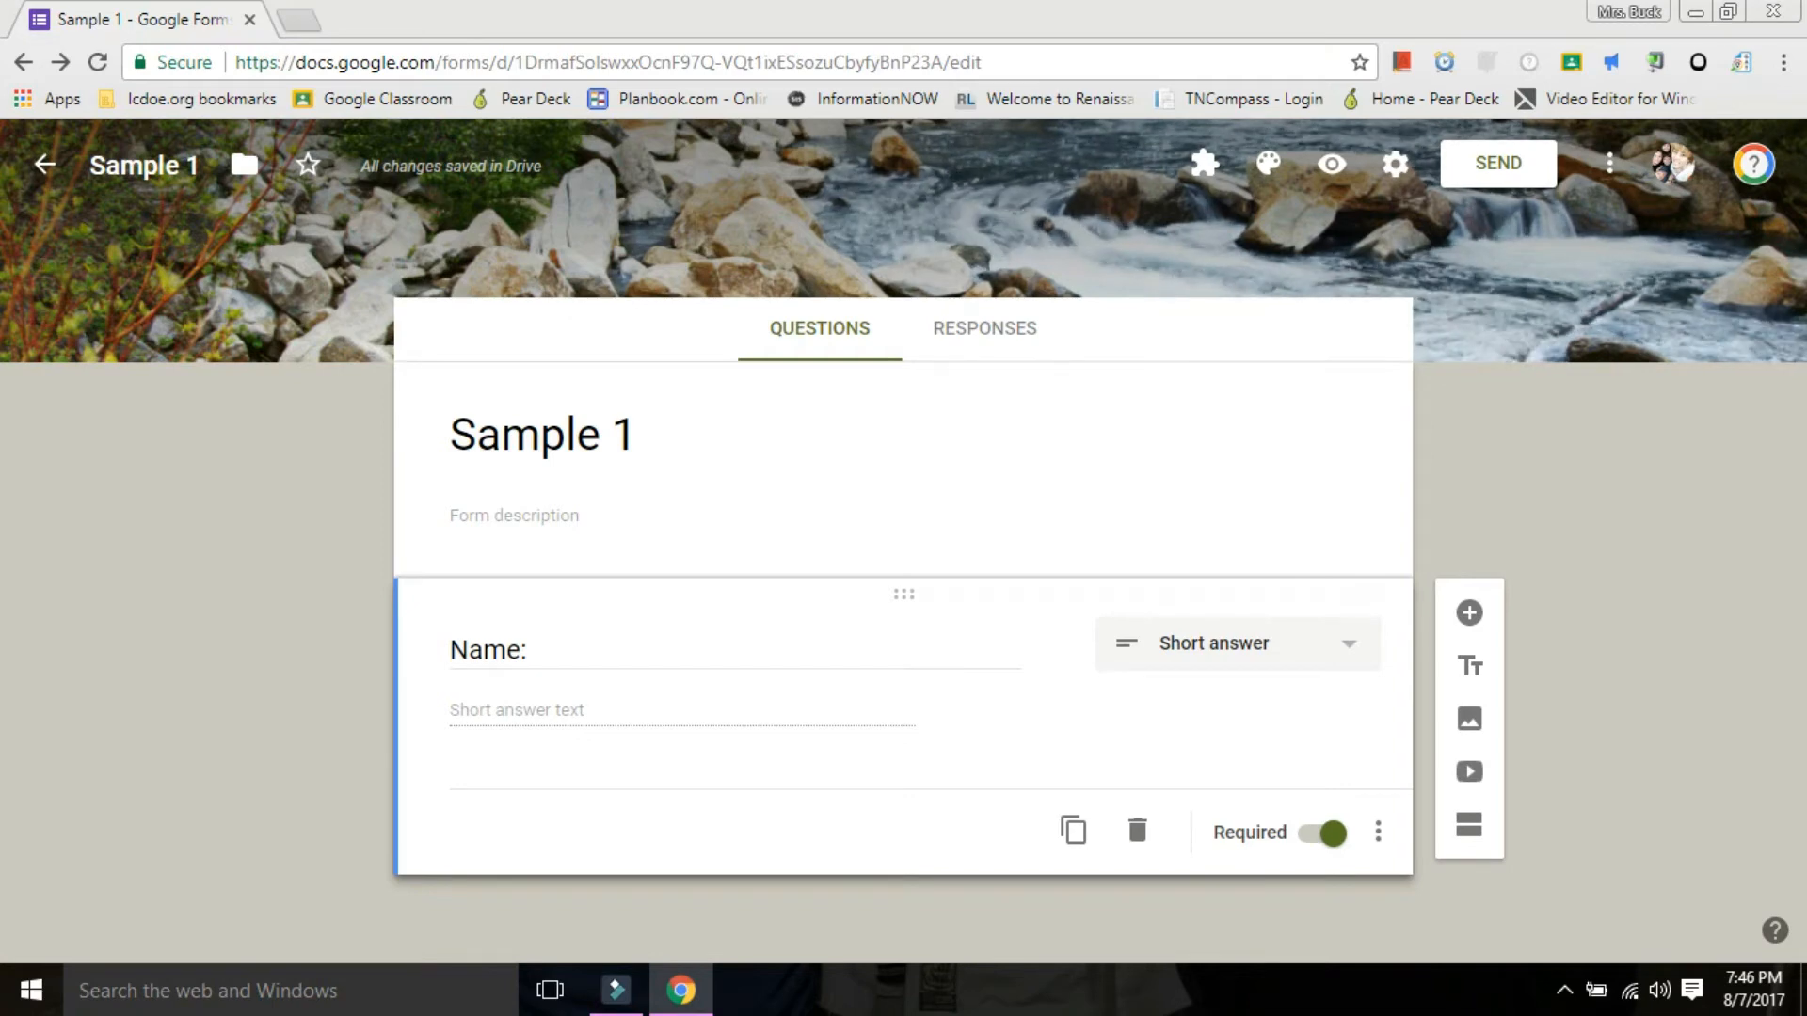
Add a multiple-choice question below the name question and title it "Homeroom:".
click(1469, 613)
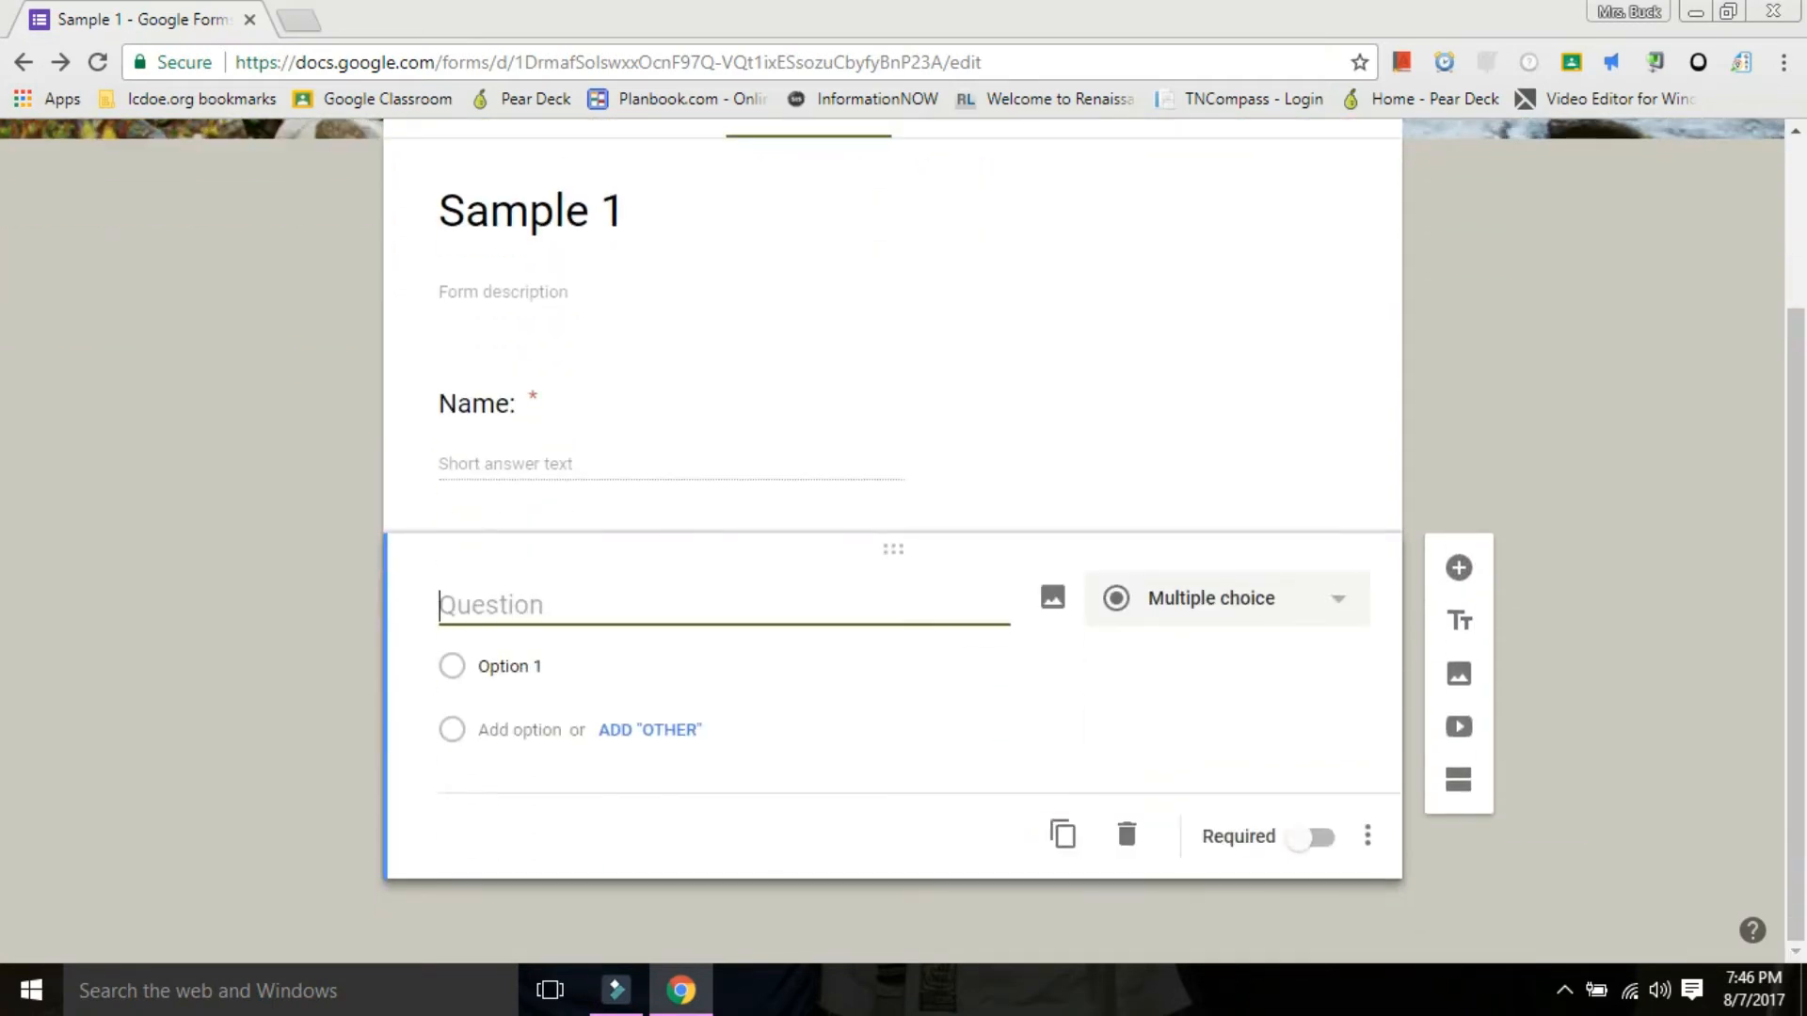
text(Homeroo)
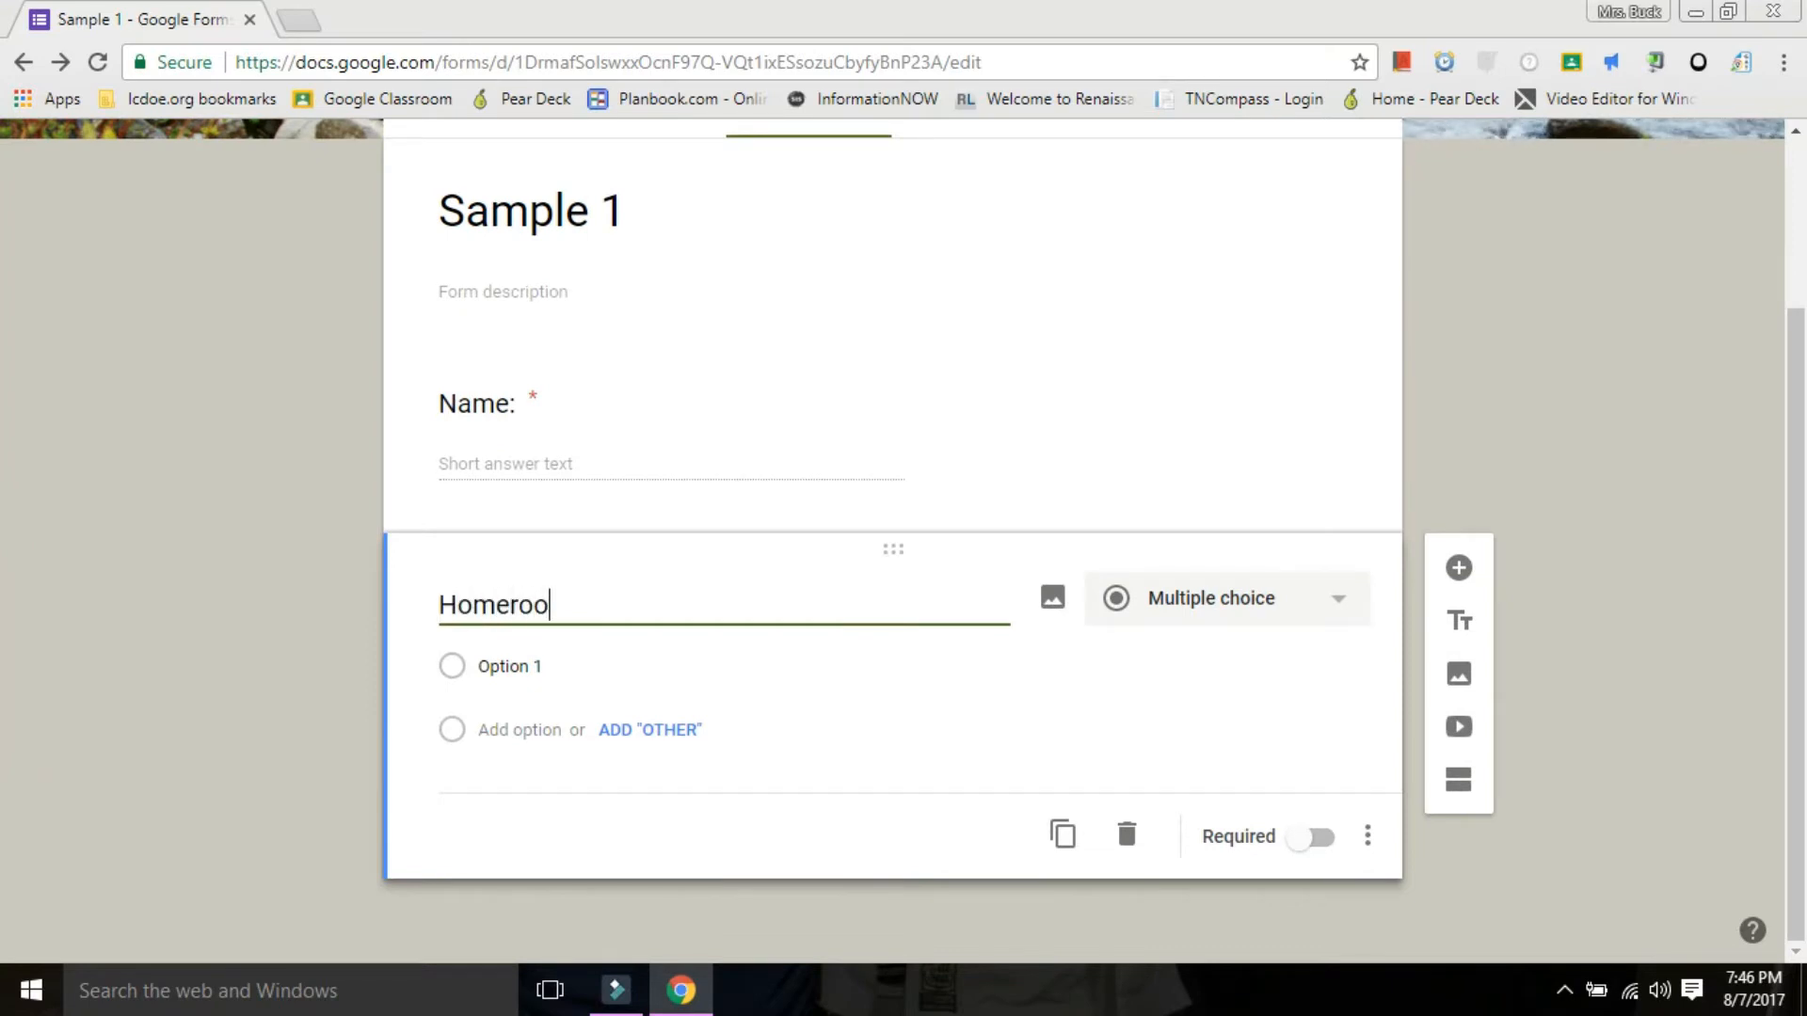
text(m:)
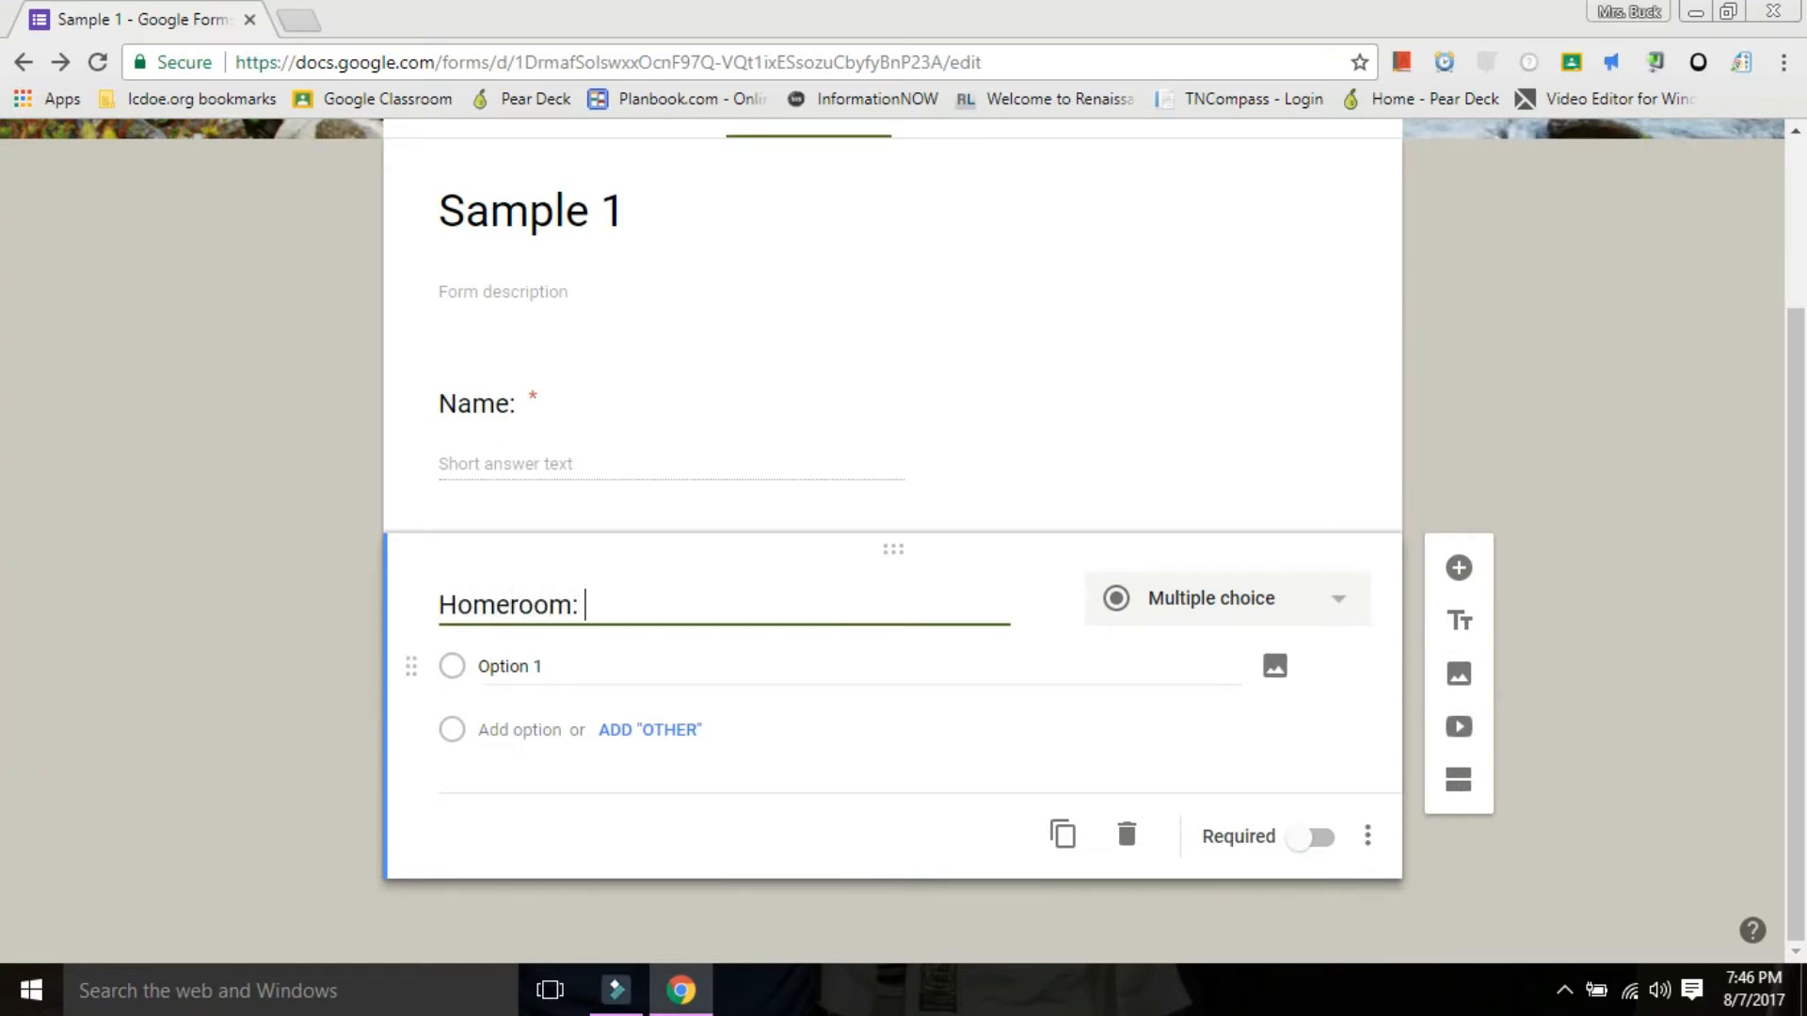
Enter three teachers' surnames as answer options for the homeroom question and make it required.
click(509, 666)
text(Buck)
key(Return)
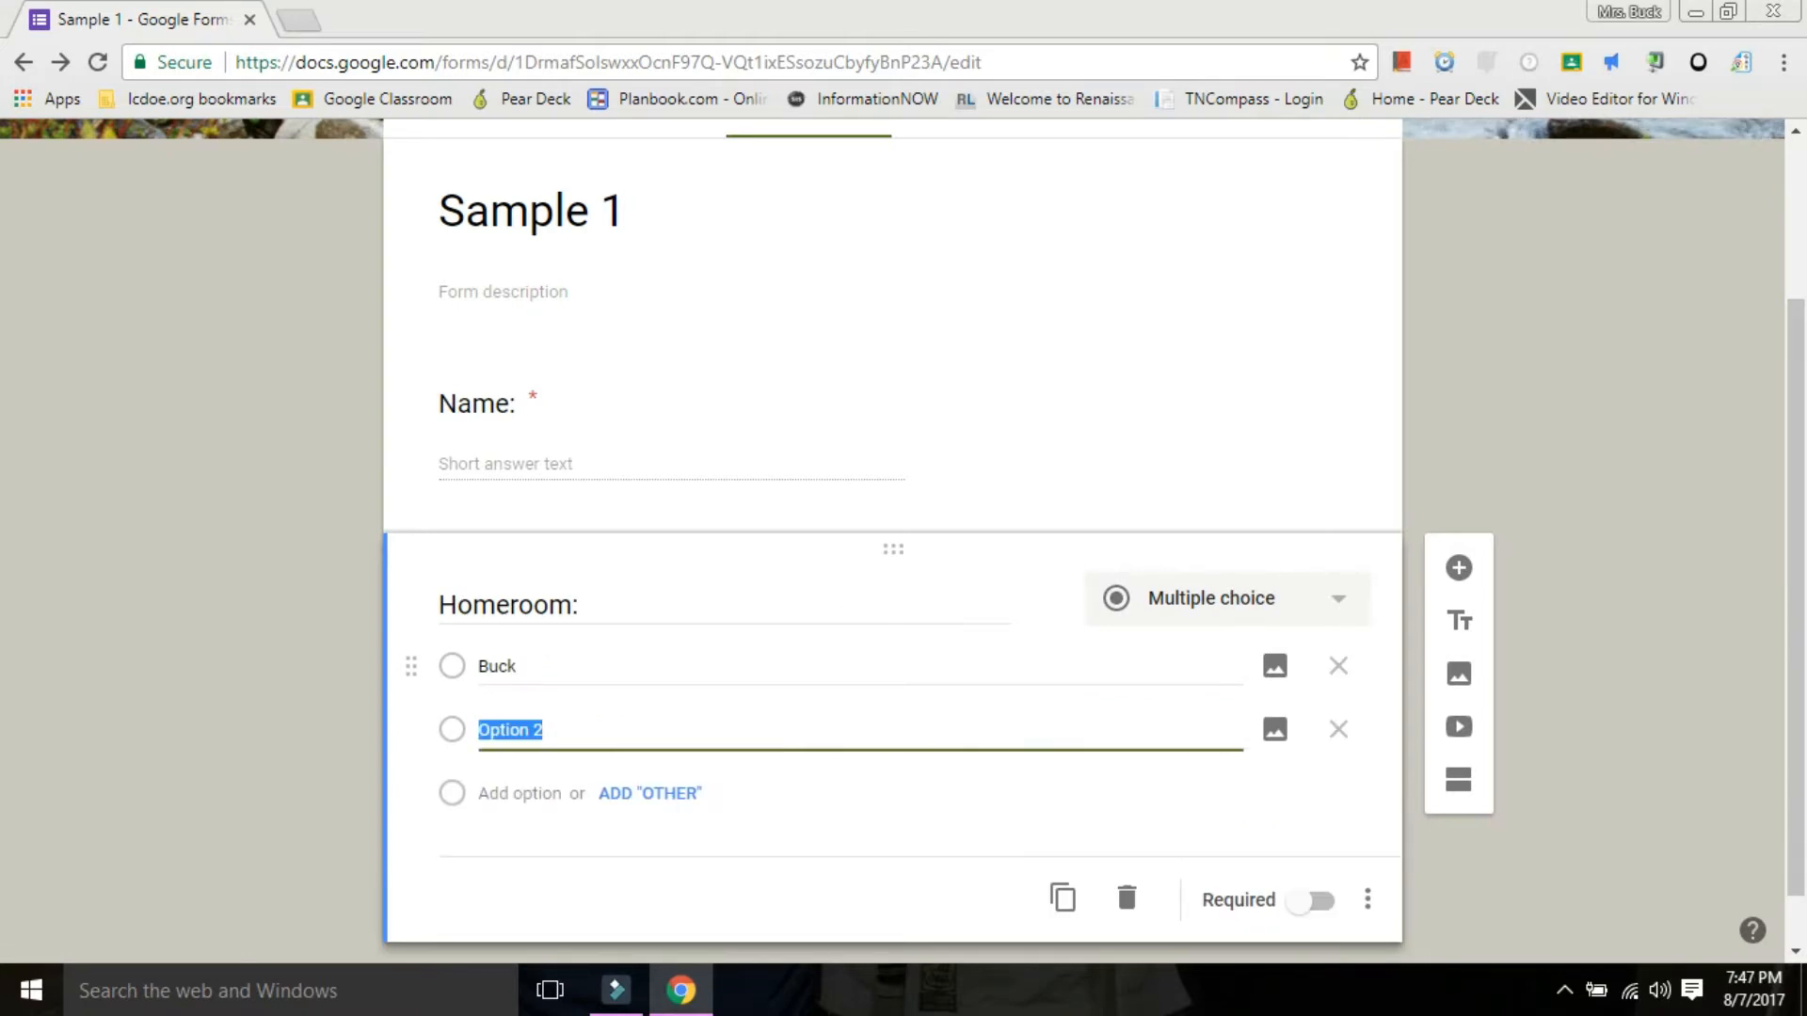
text(Hardi)
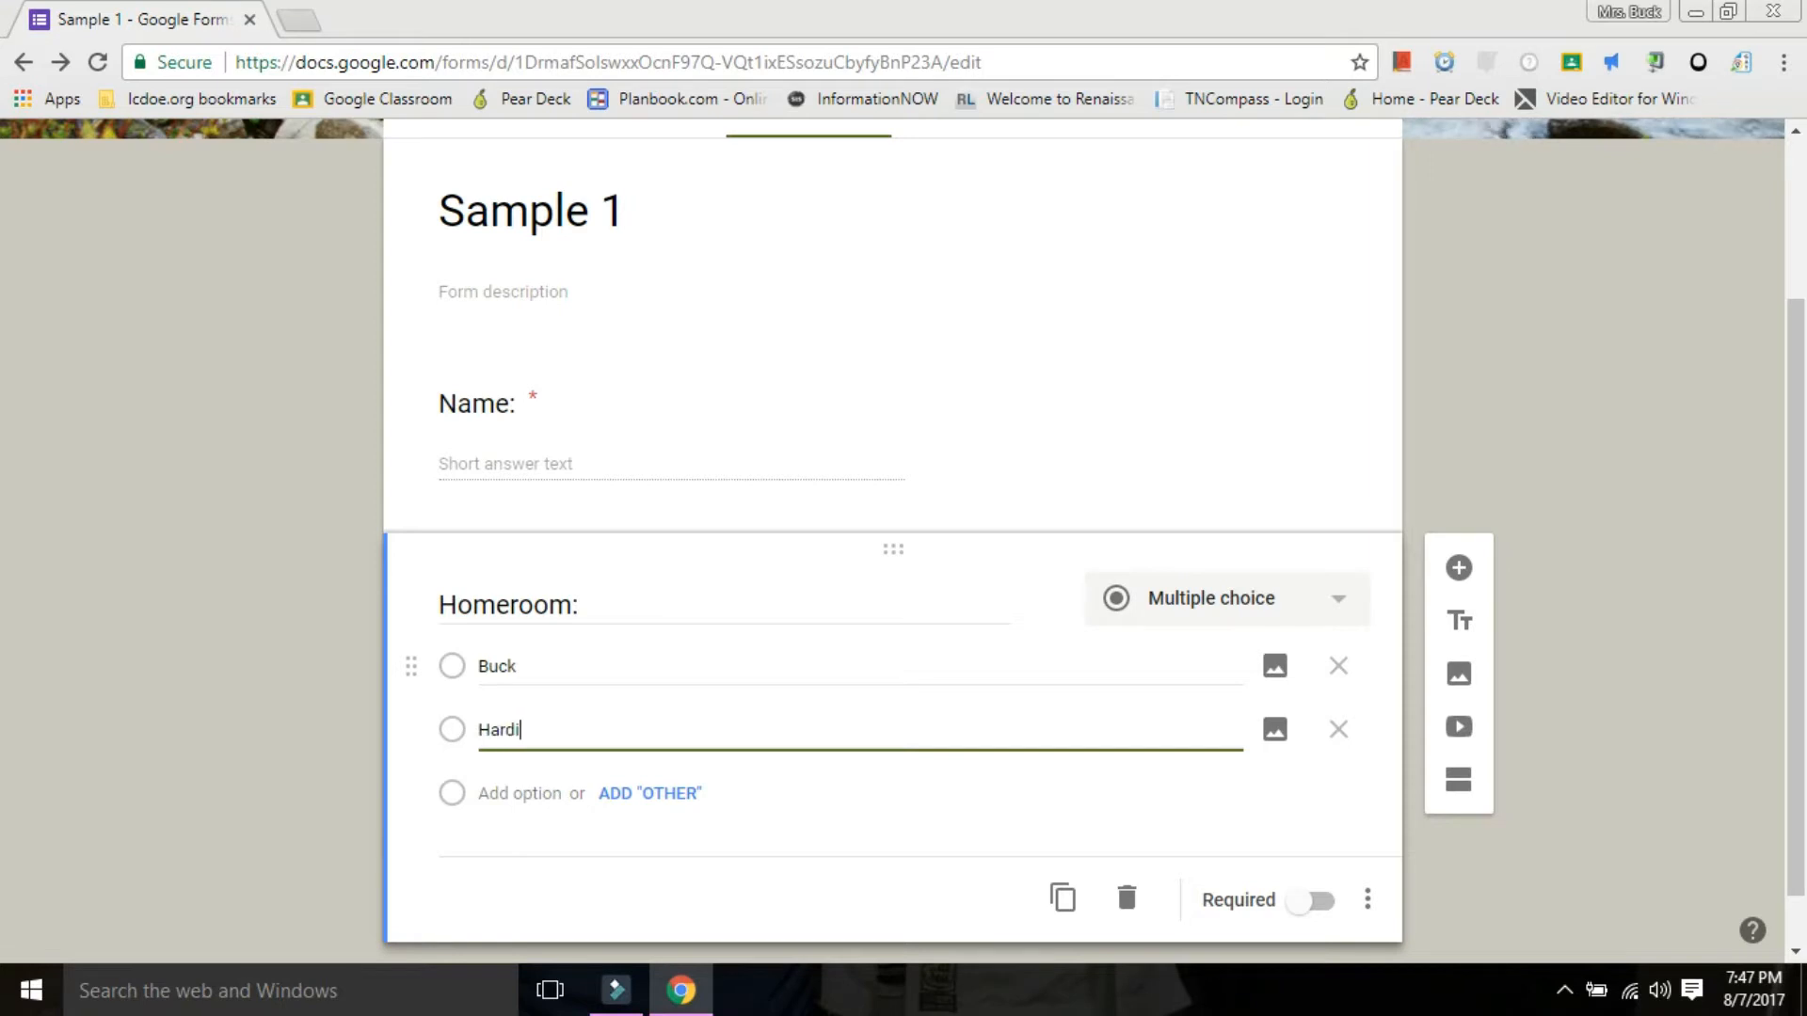
text(man)
key(Return)
text(Sm)
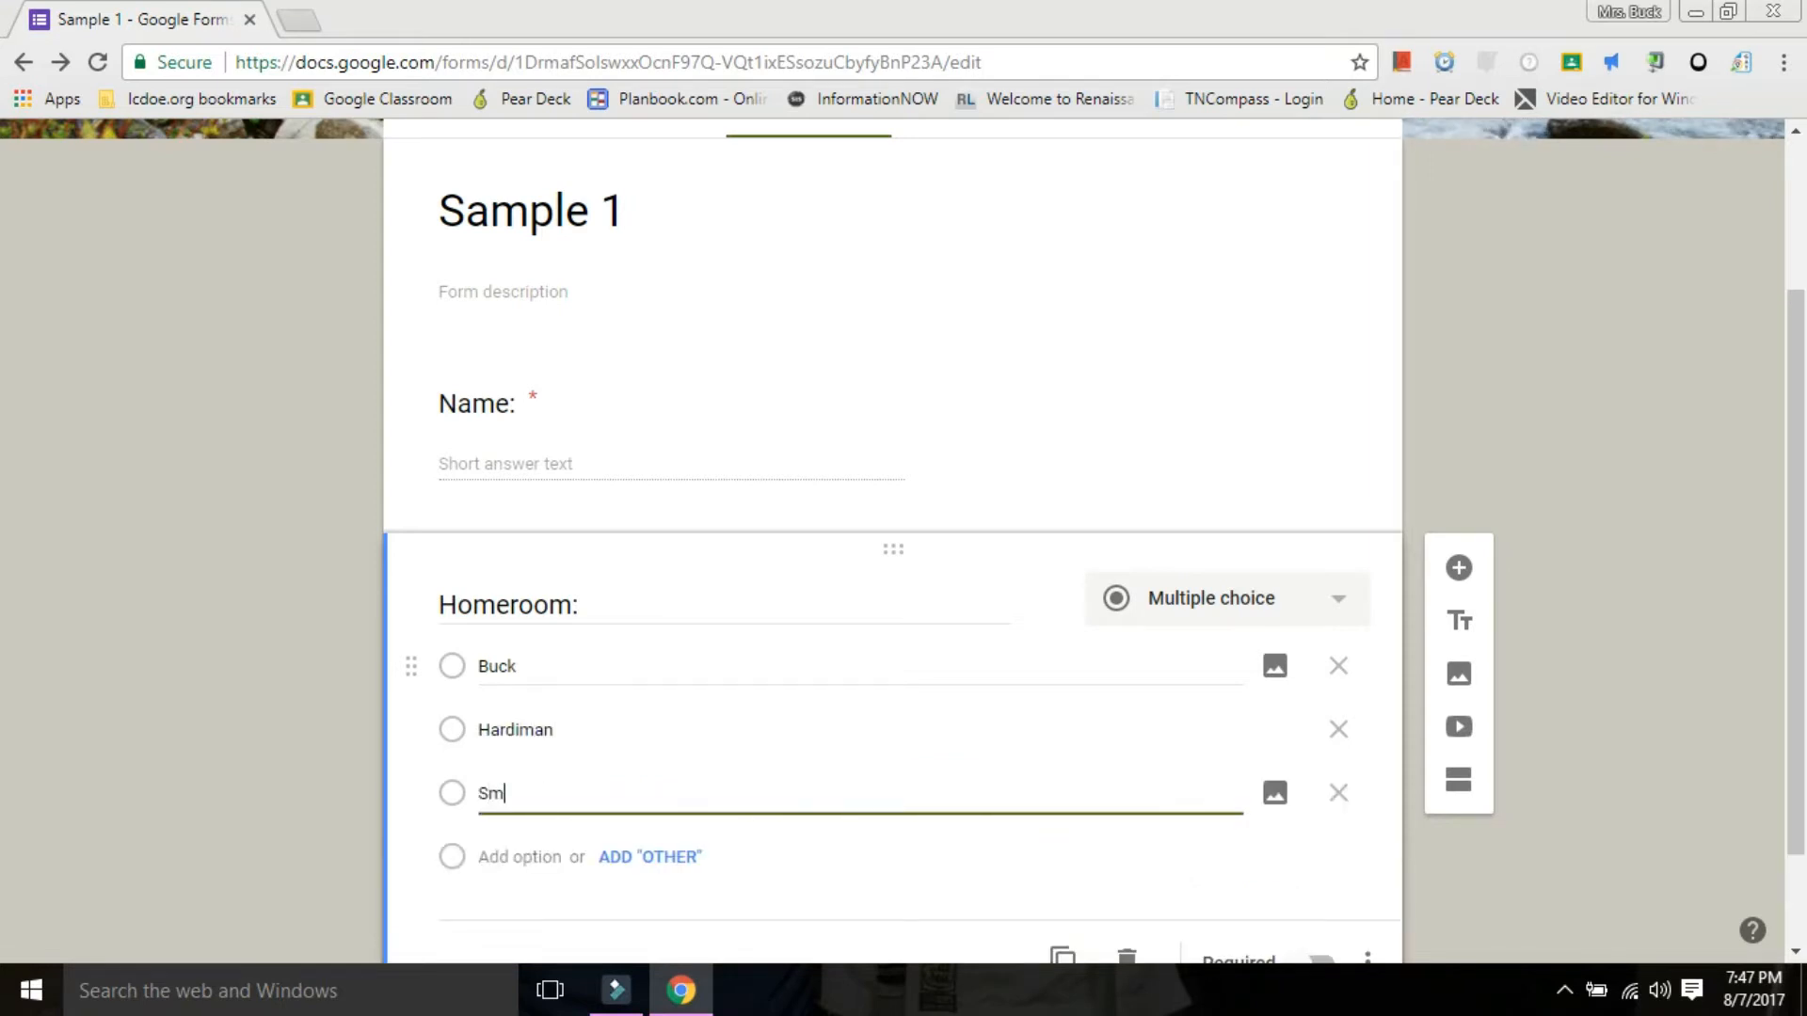
text(ith)
scroll(893, 583, down, 2)
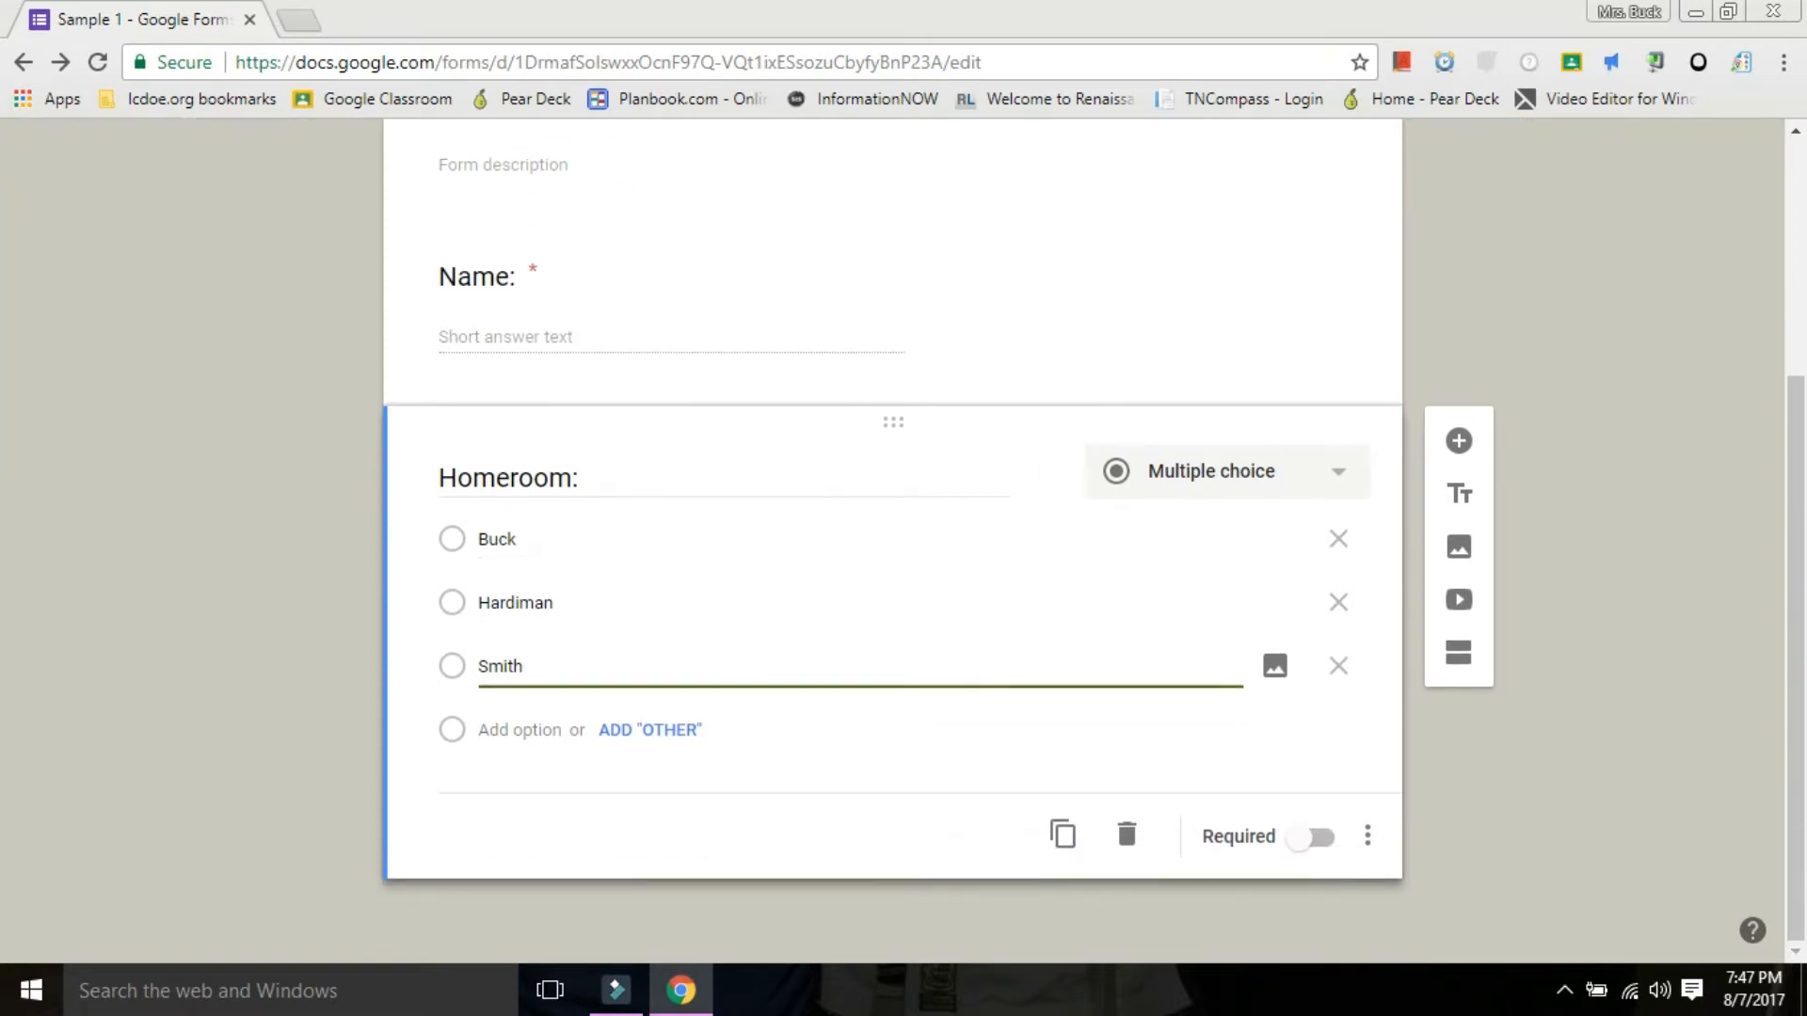
click(1310, 837)
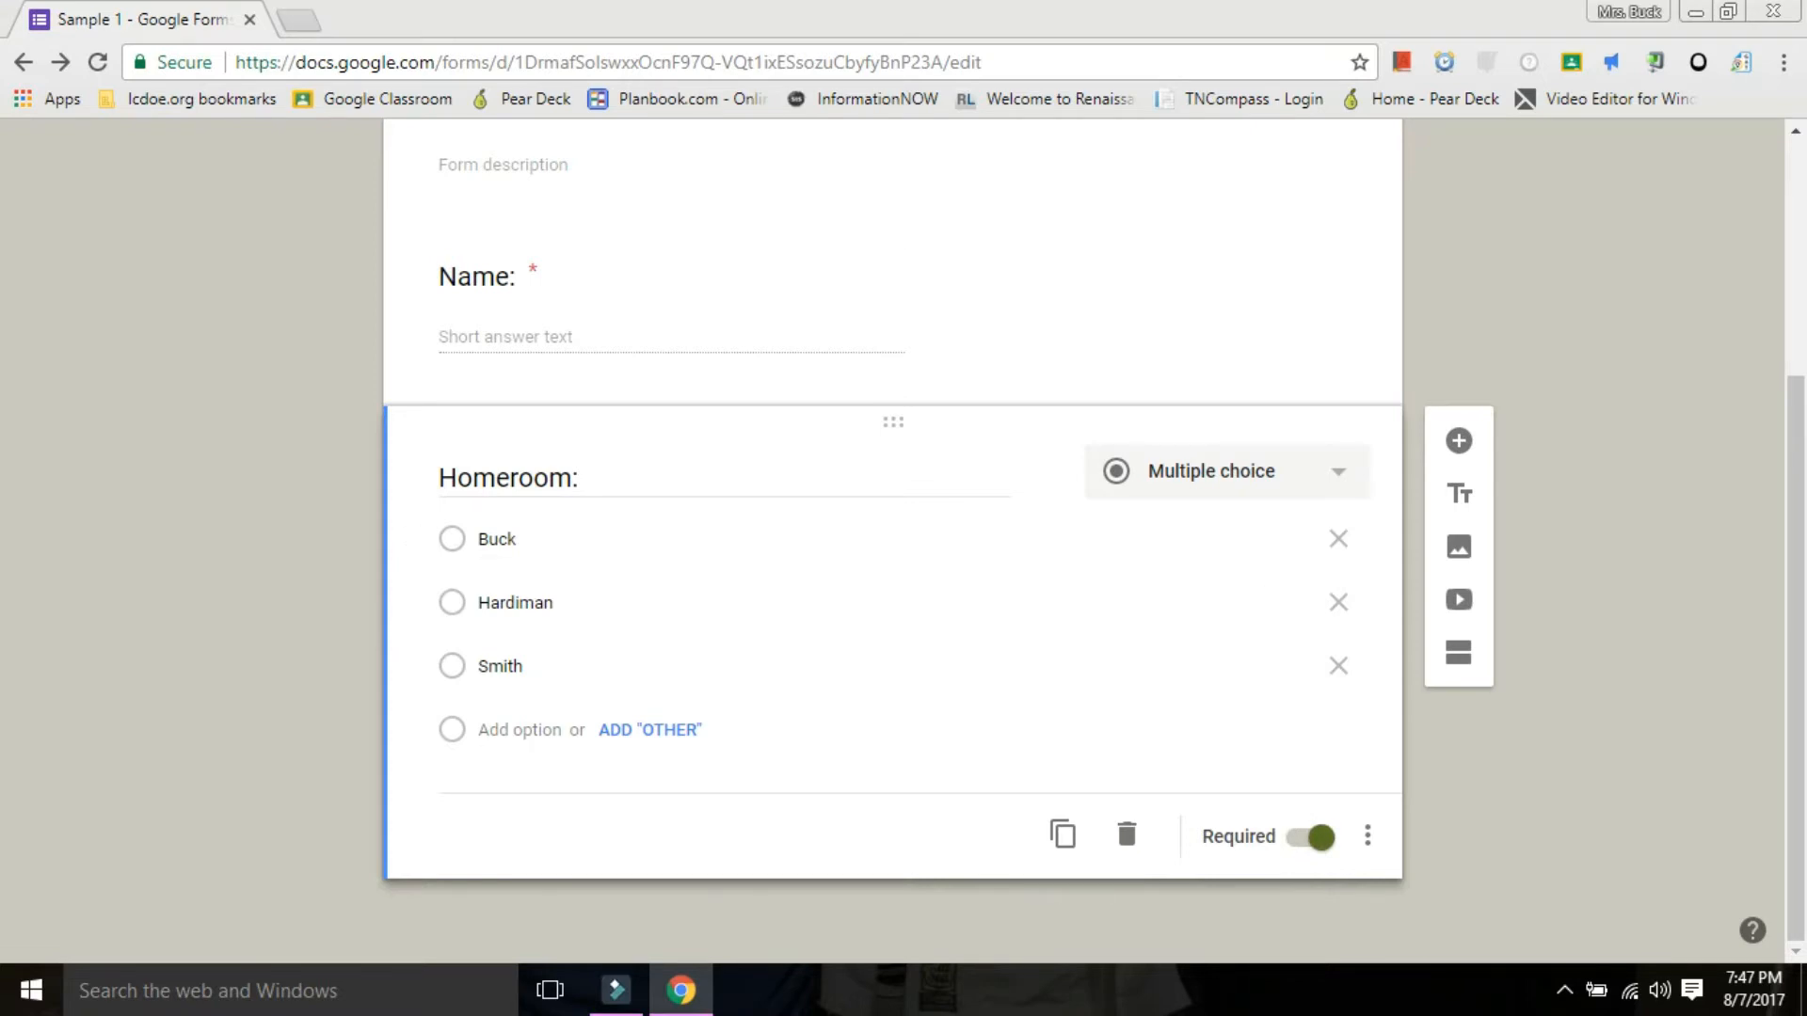
Add a new section after the homeroom question and title it "Vocabulary".
click(1459, 652)
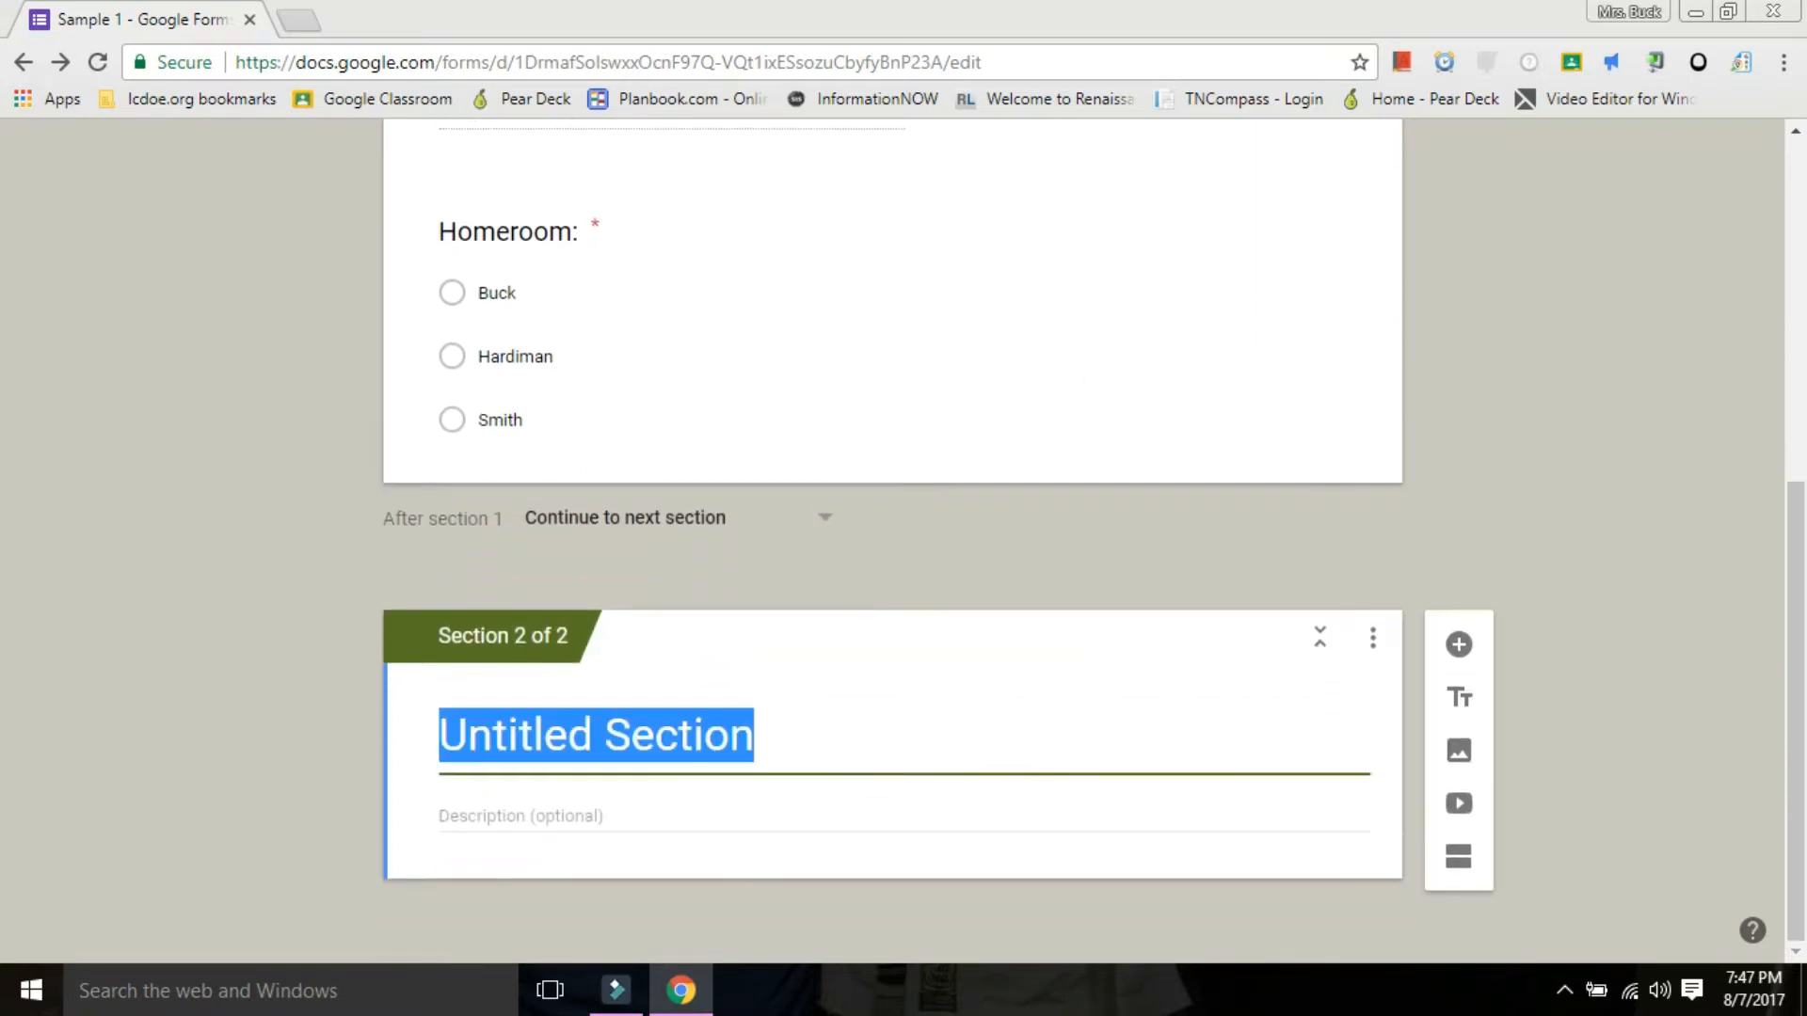
text(Vocabua)
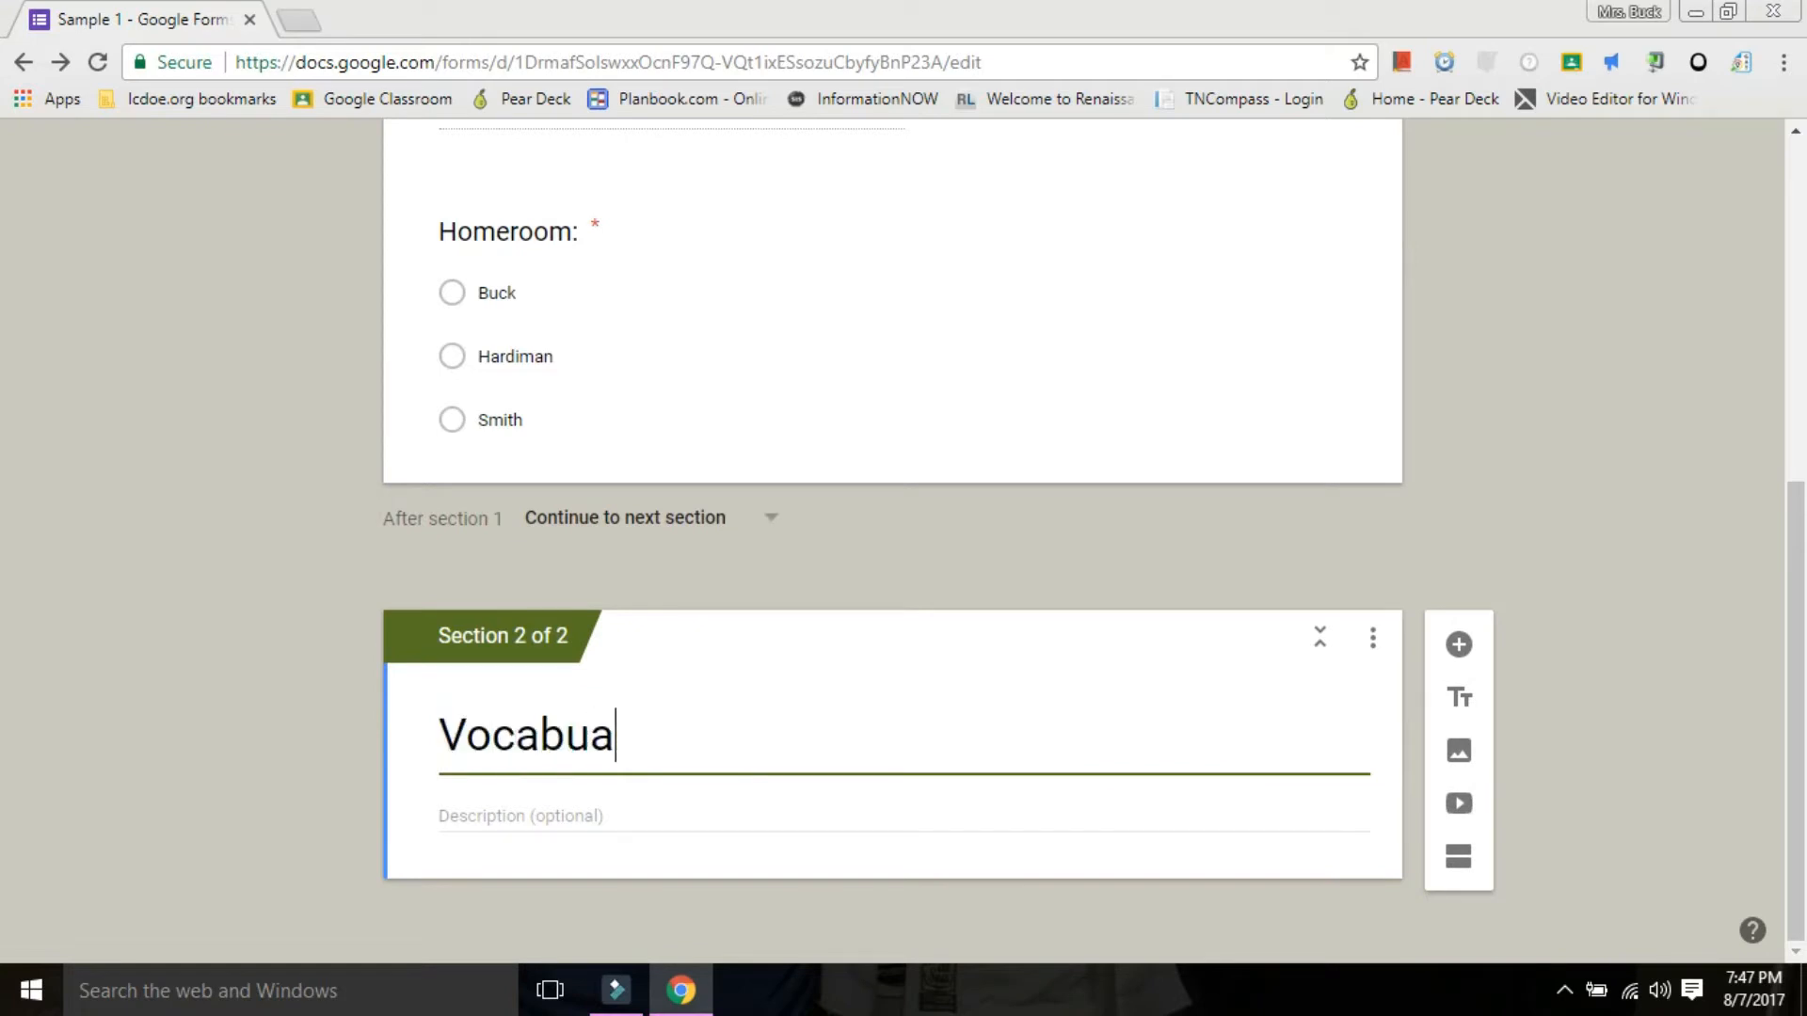
key(BackSpace)
text(lary)
Add a multiple-choice question to the Vocabulary section, titled "1. What is an organism?".
click(1459, 644)
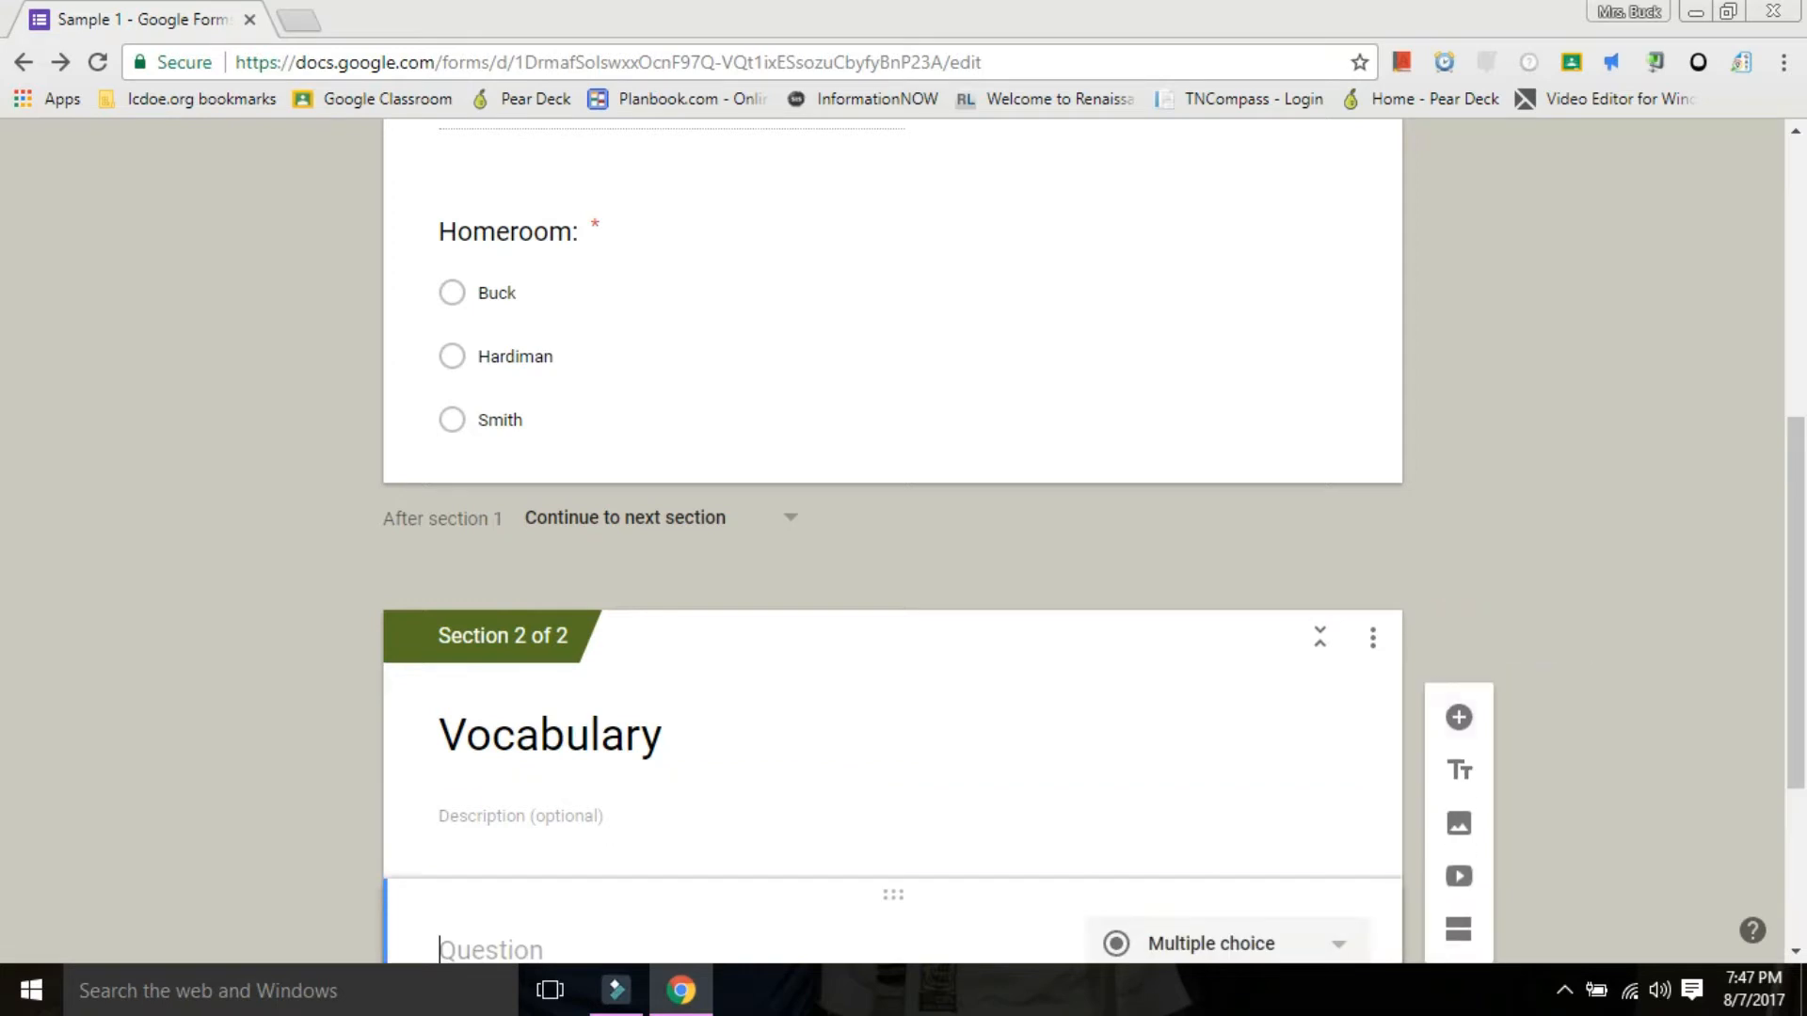
scroll(892, 547, down, 3)
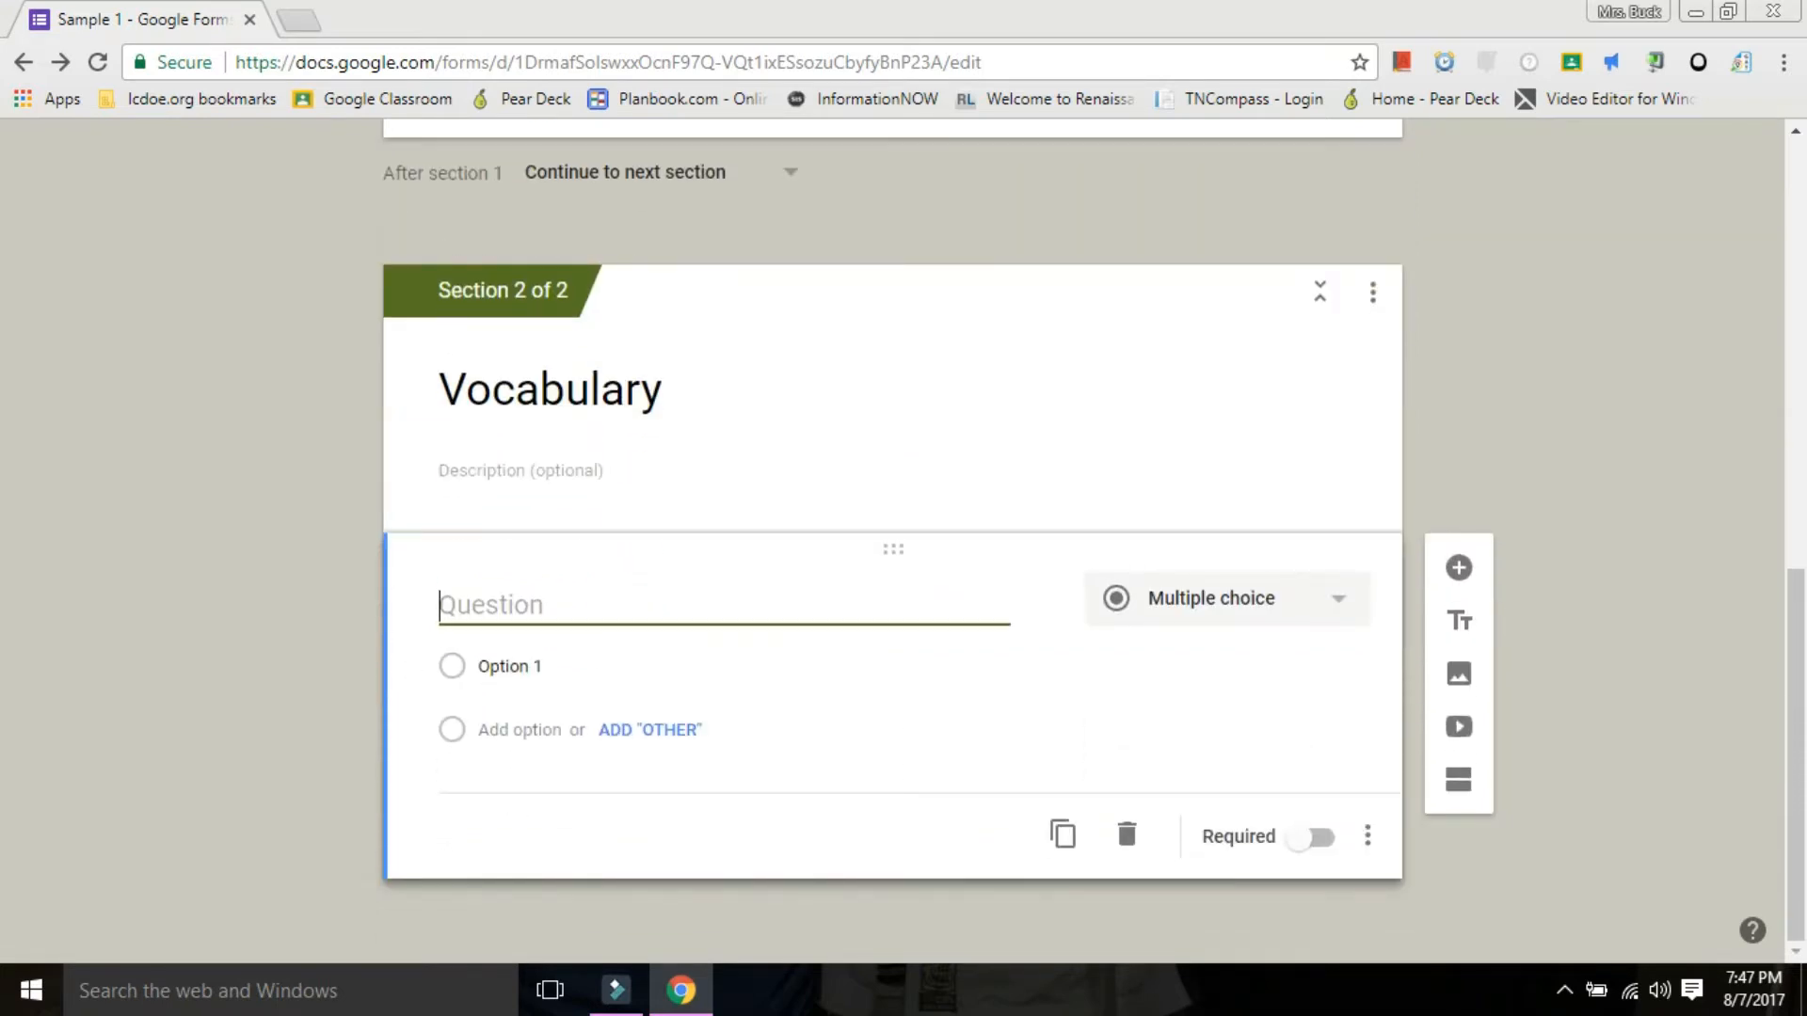
text(1.)
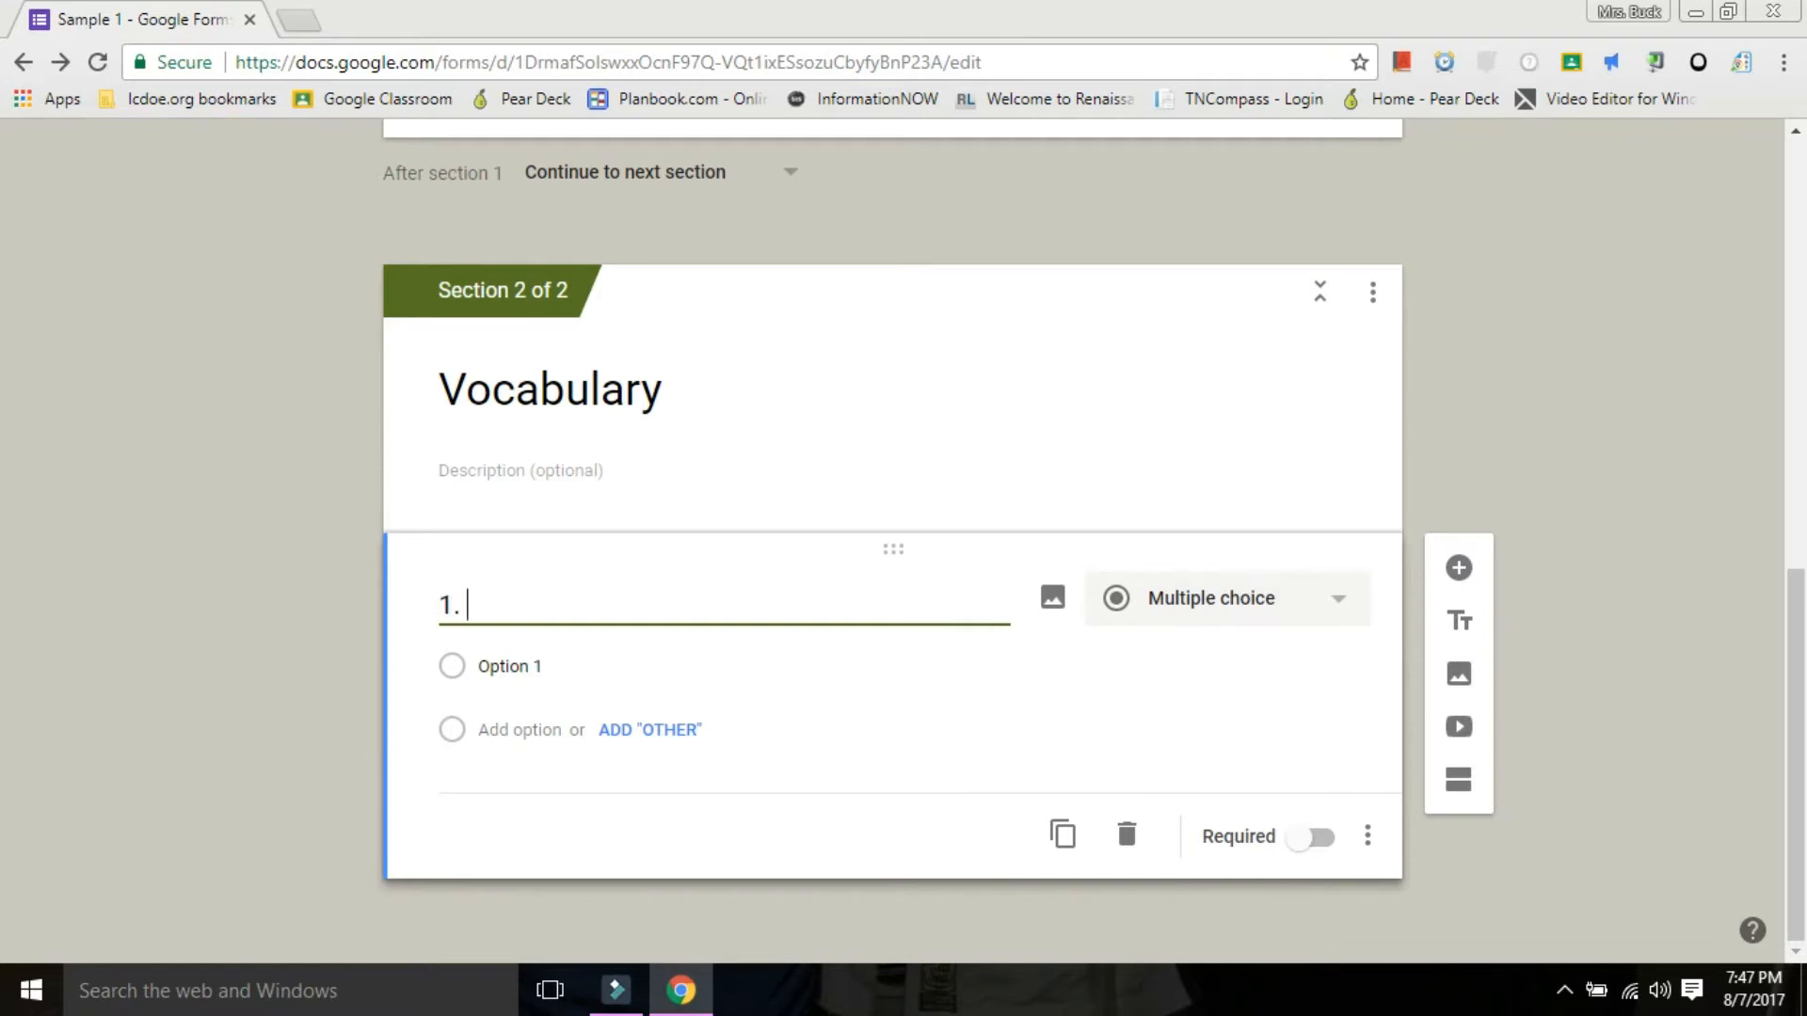
text(What is an or)
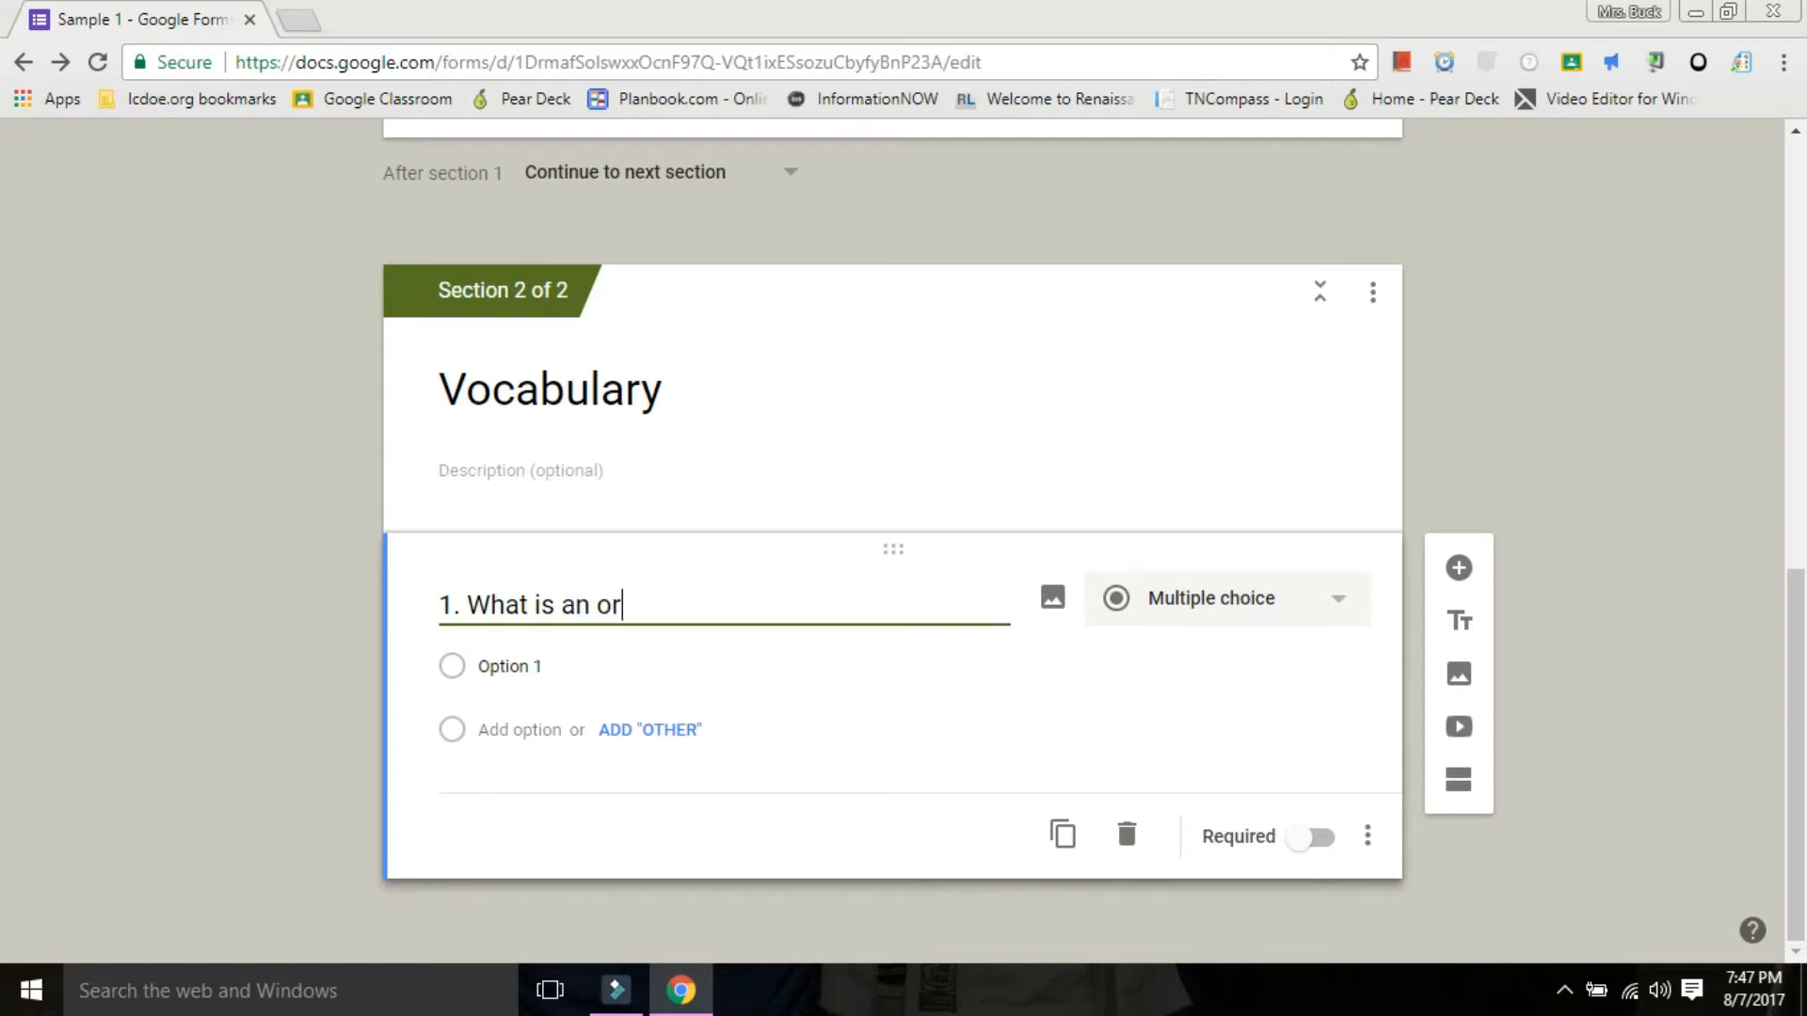
text(ganism?)
Enter "a living thing", "a rock", "a box" and "a trombone" as answer options for question 1 and make it required.
click(511, 666)
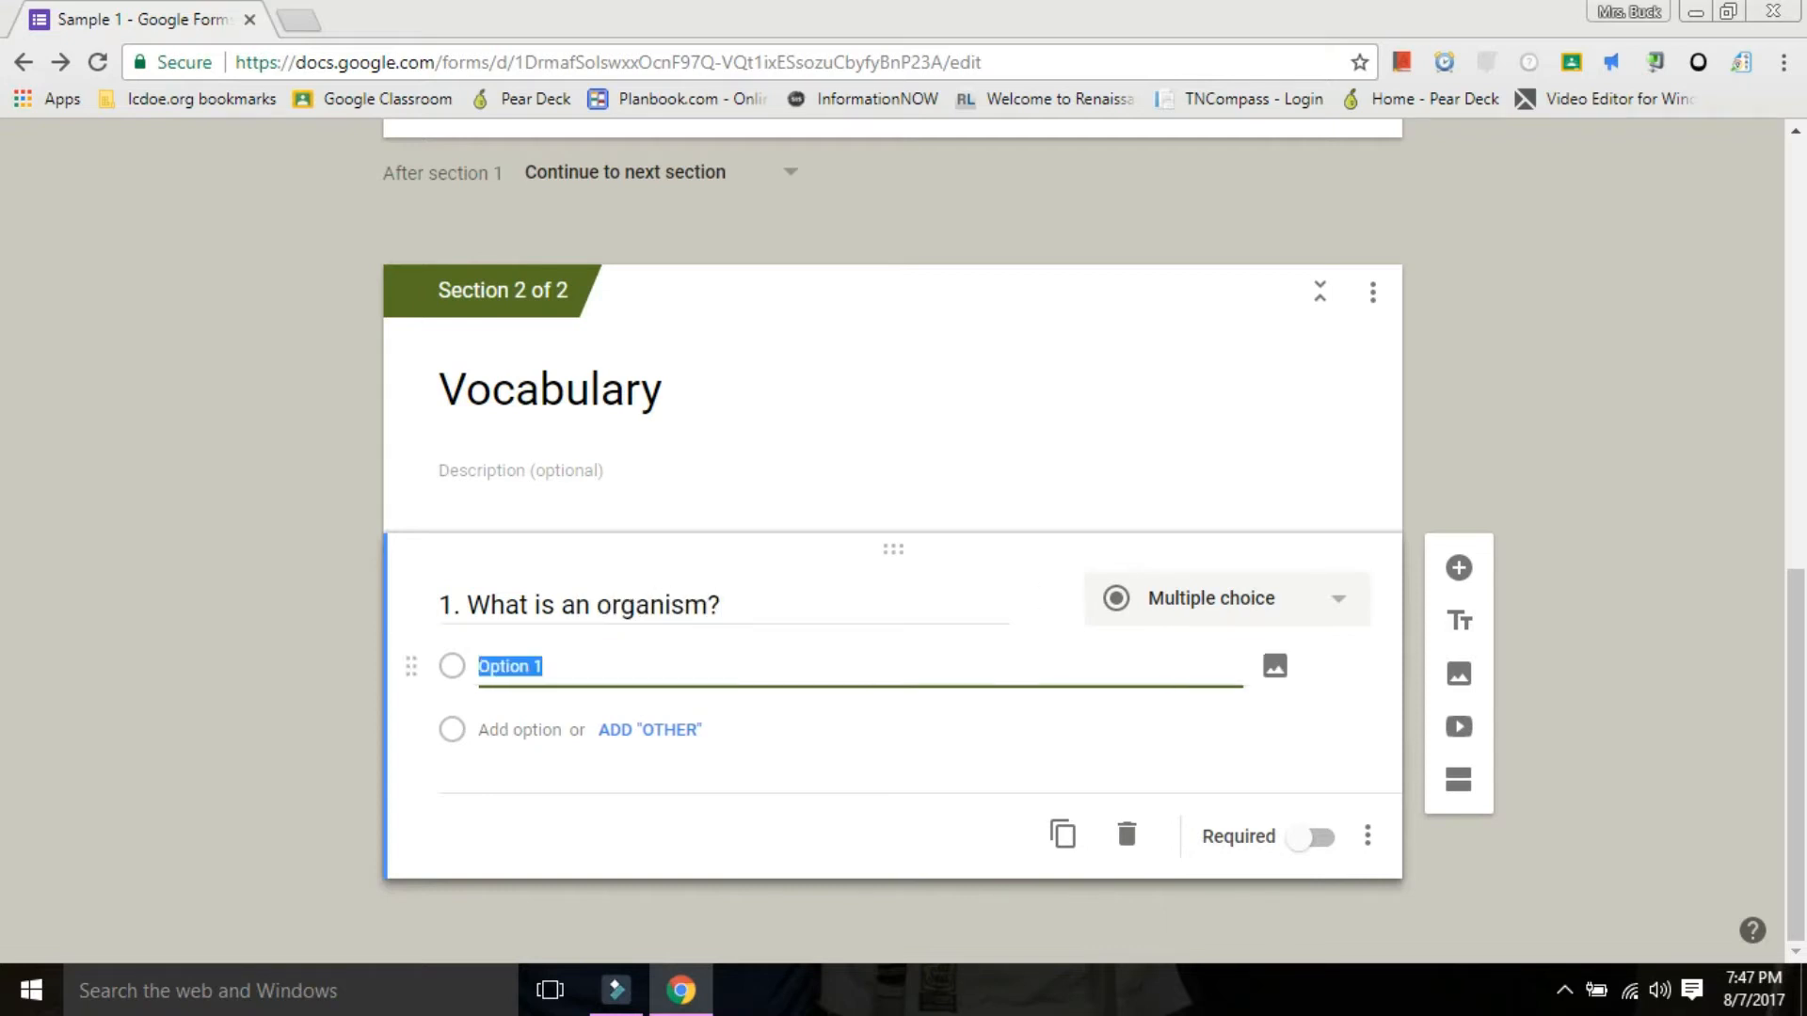
text(a living thing)
key(Return)
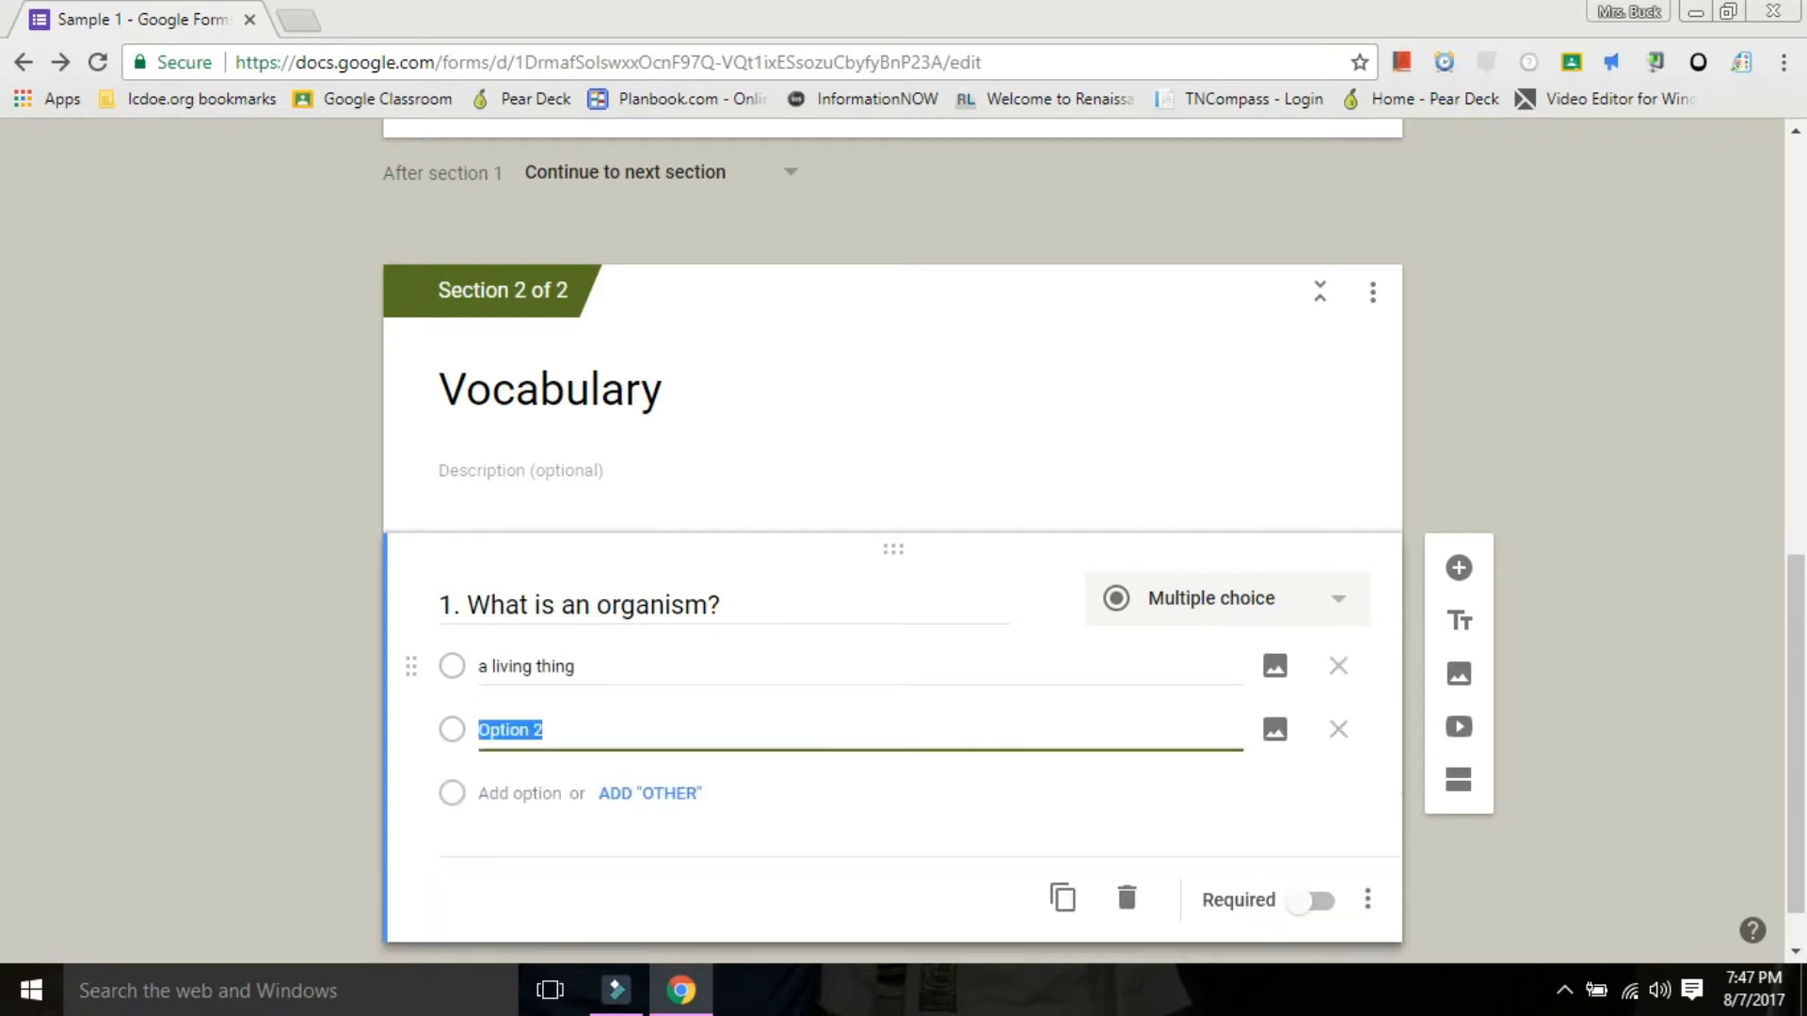
text(a rock)
key(Return)
text(a box)
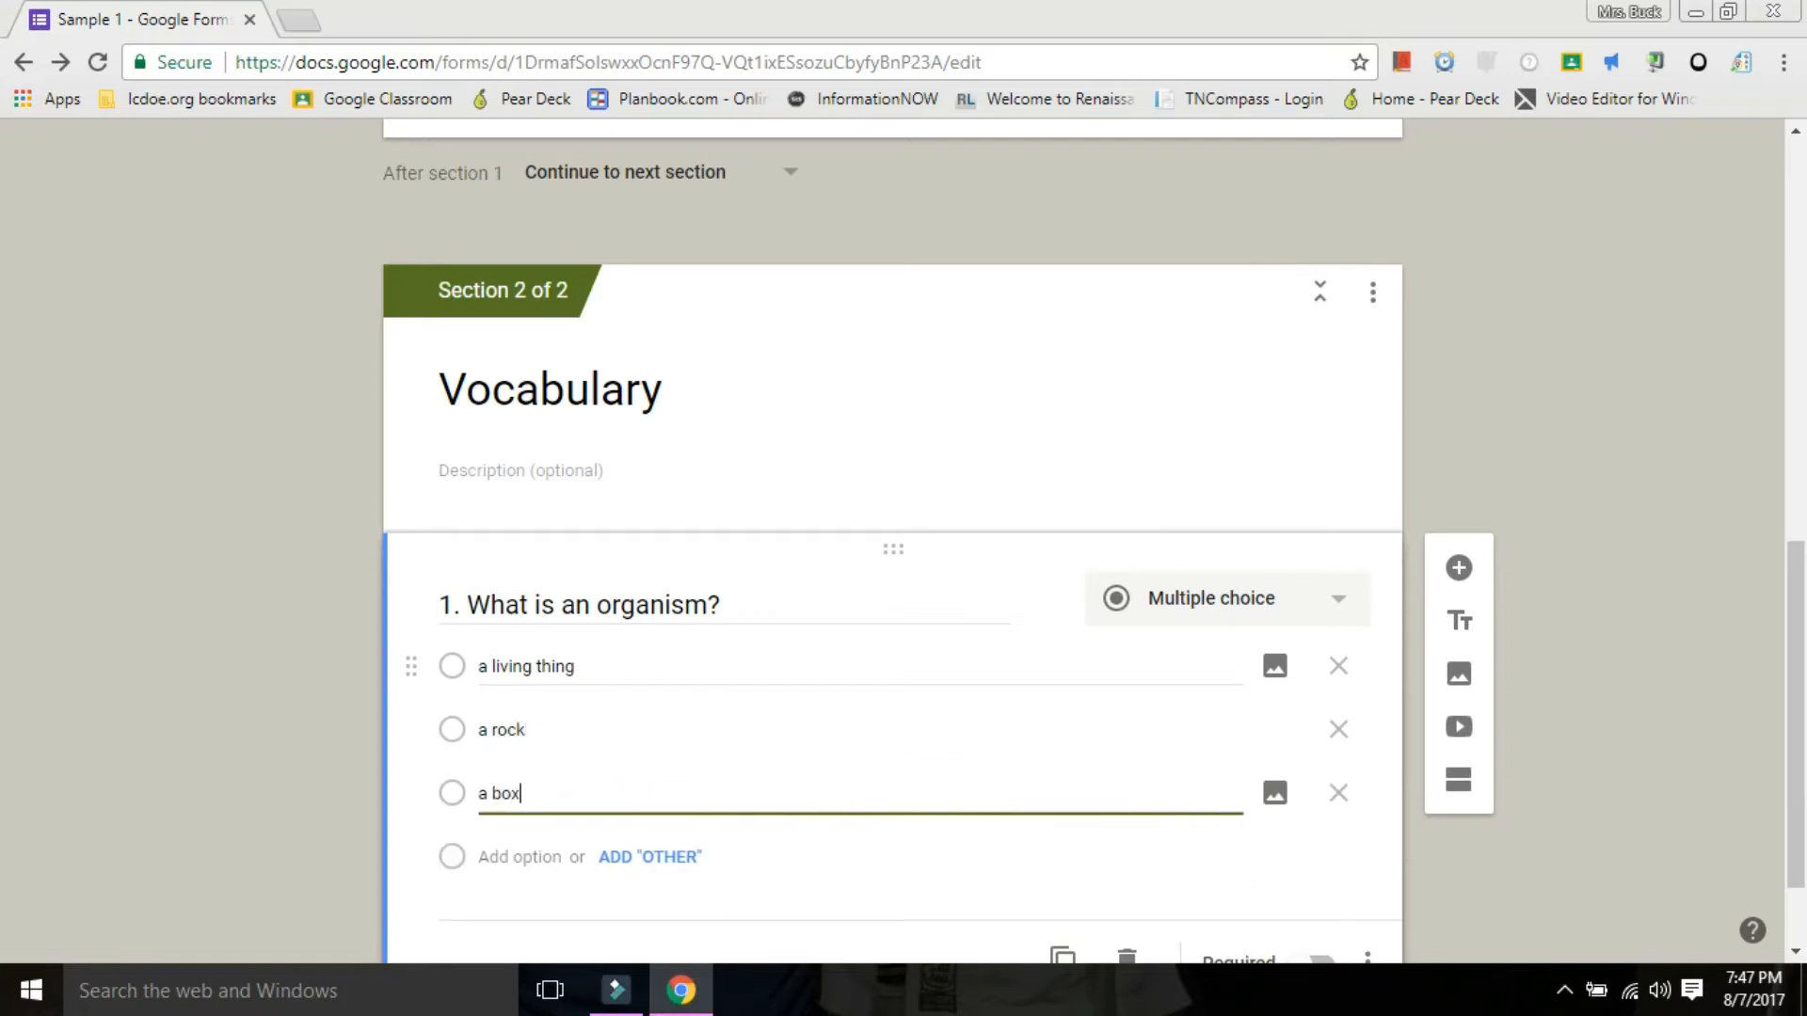
key(Return)
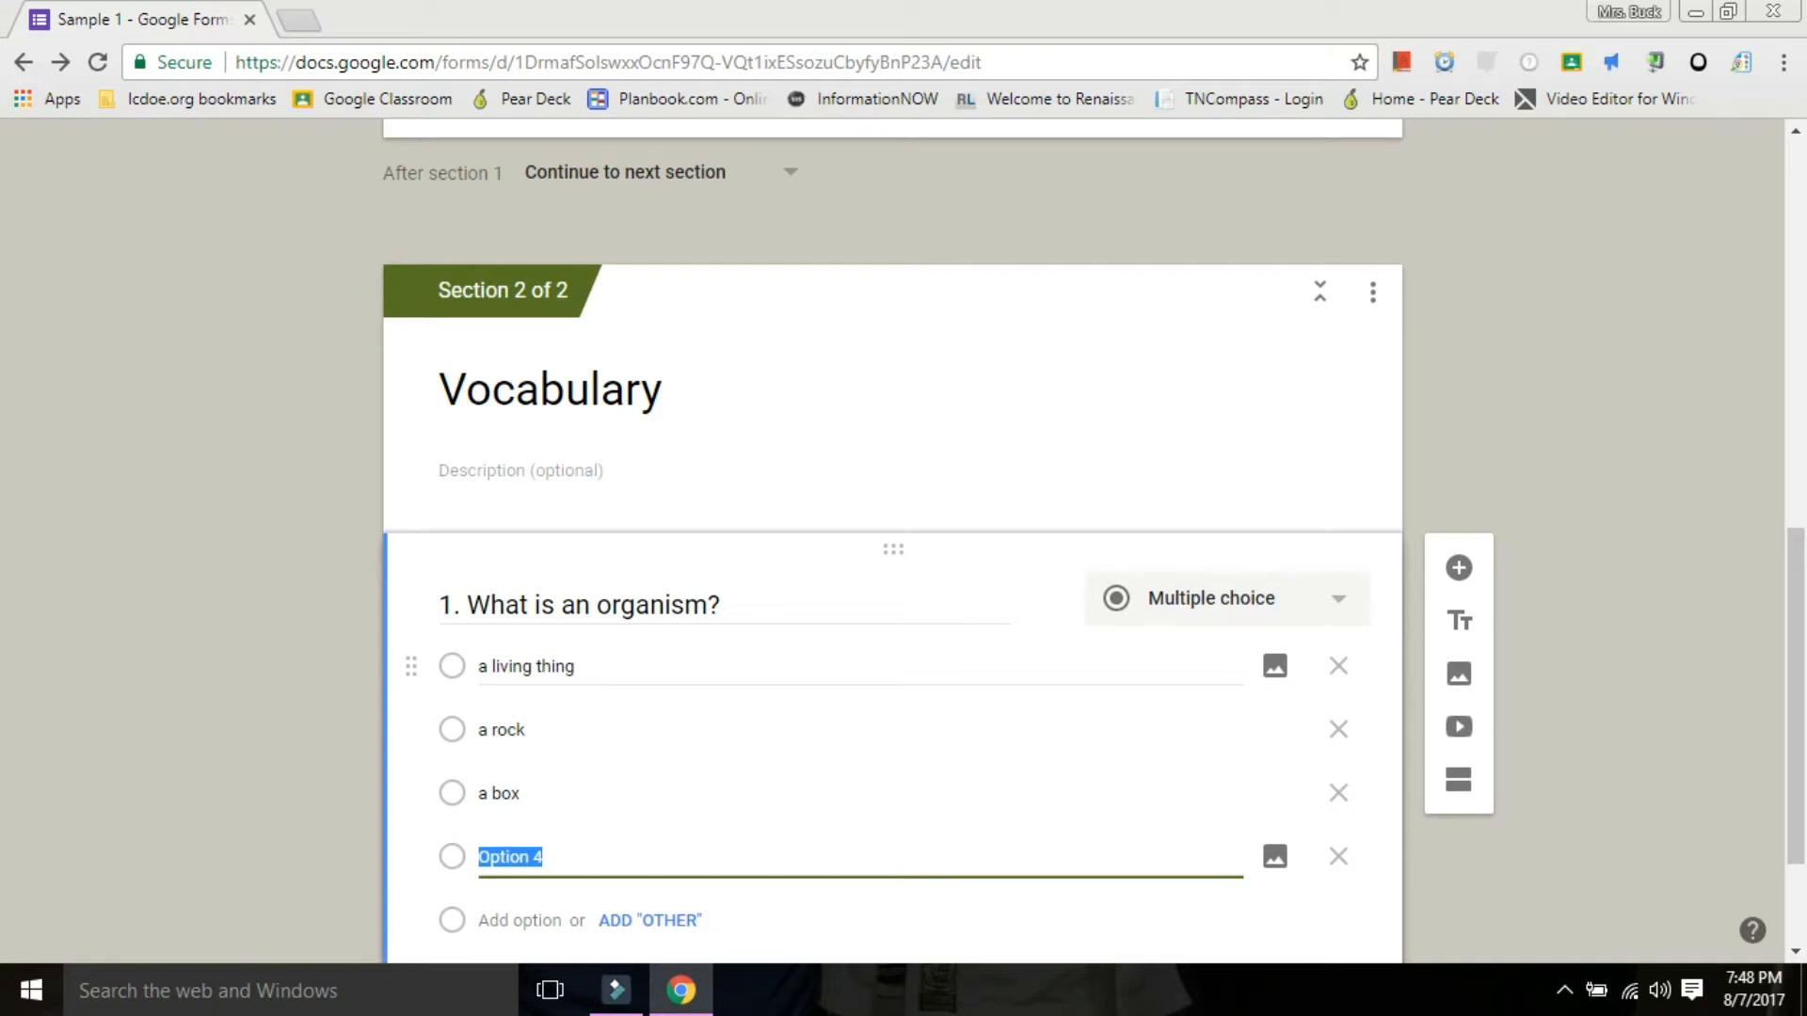
text(a trombone)
scroll(892, 531, down, 2)
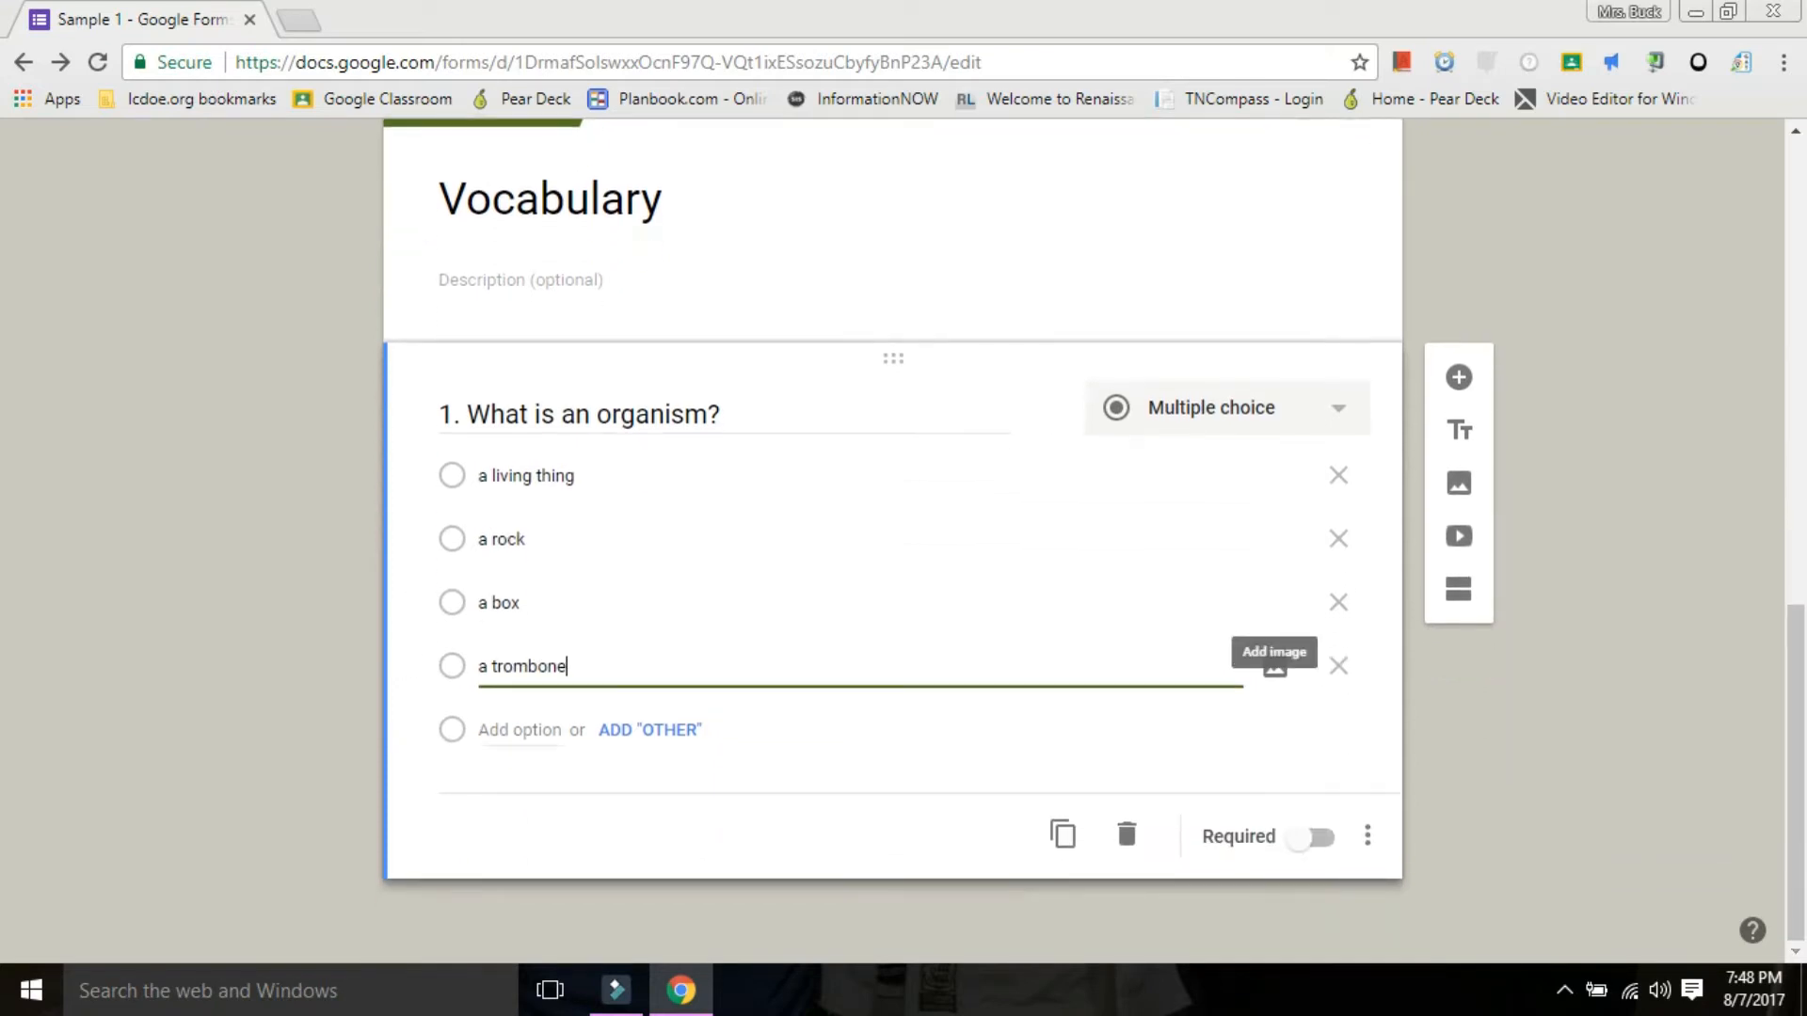
click(1311, 837)
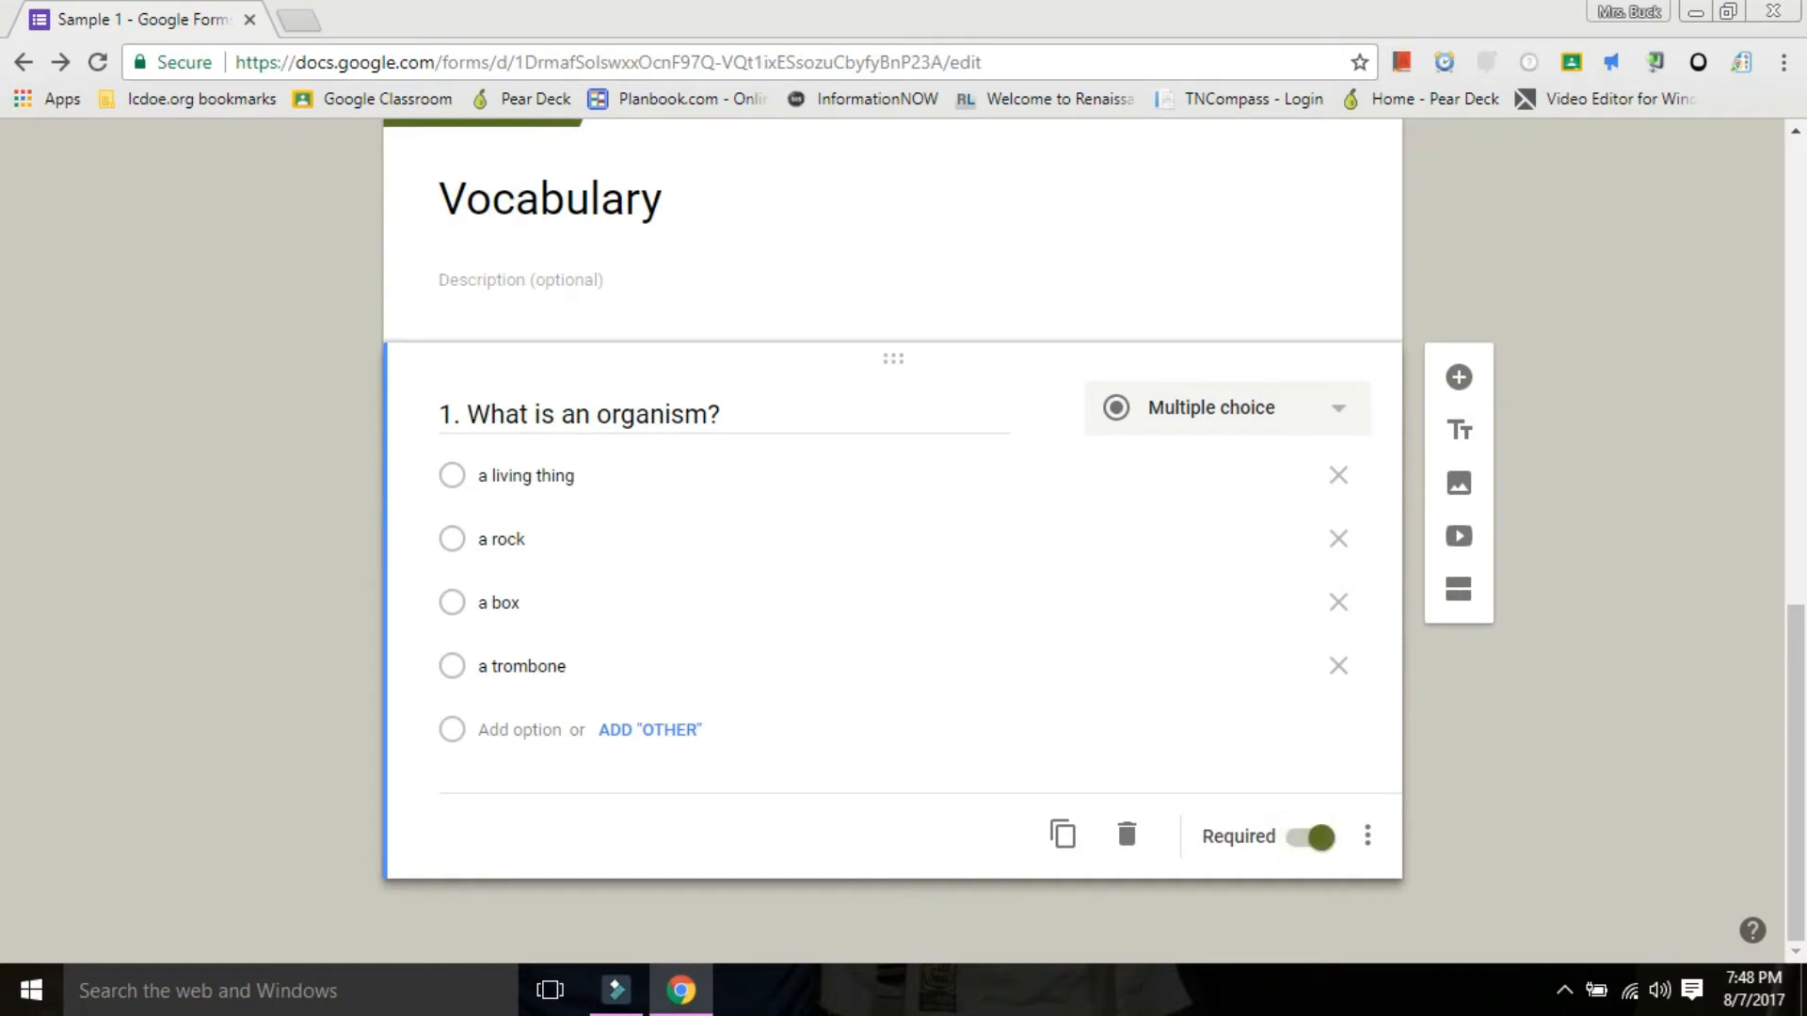
Add a checkboxes question below question 1, titled "2. Select the living things:".
click(1459, 378)
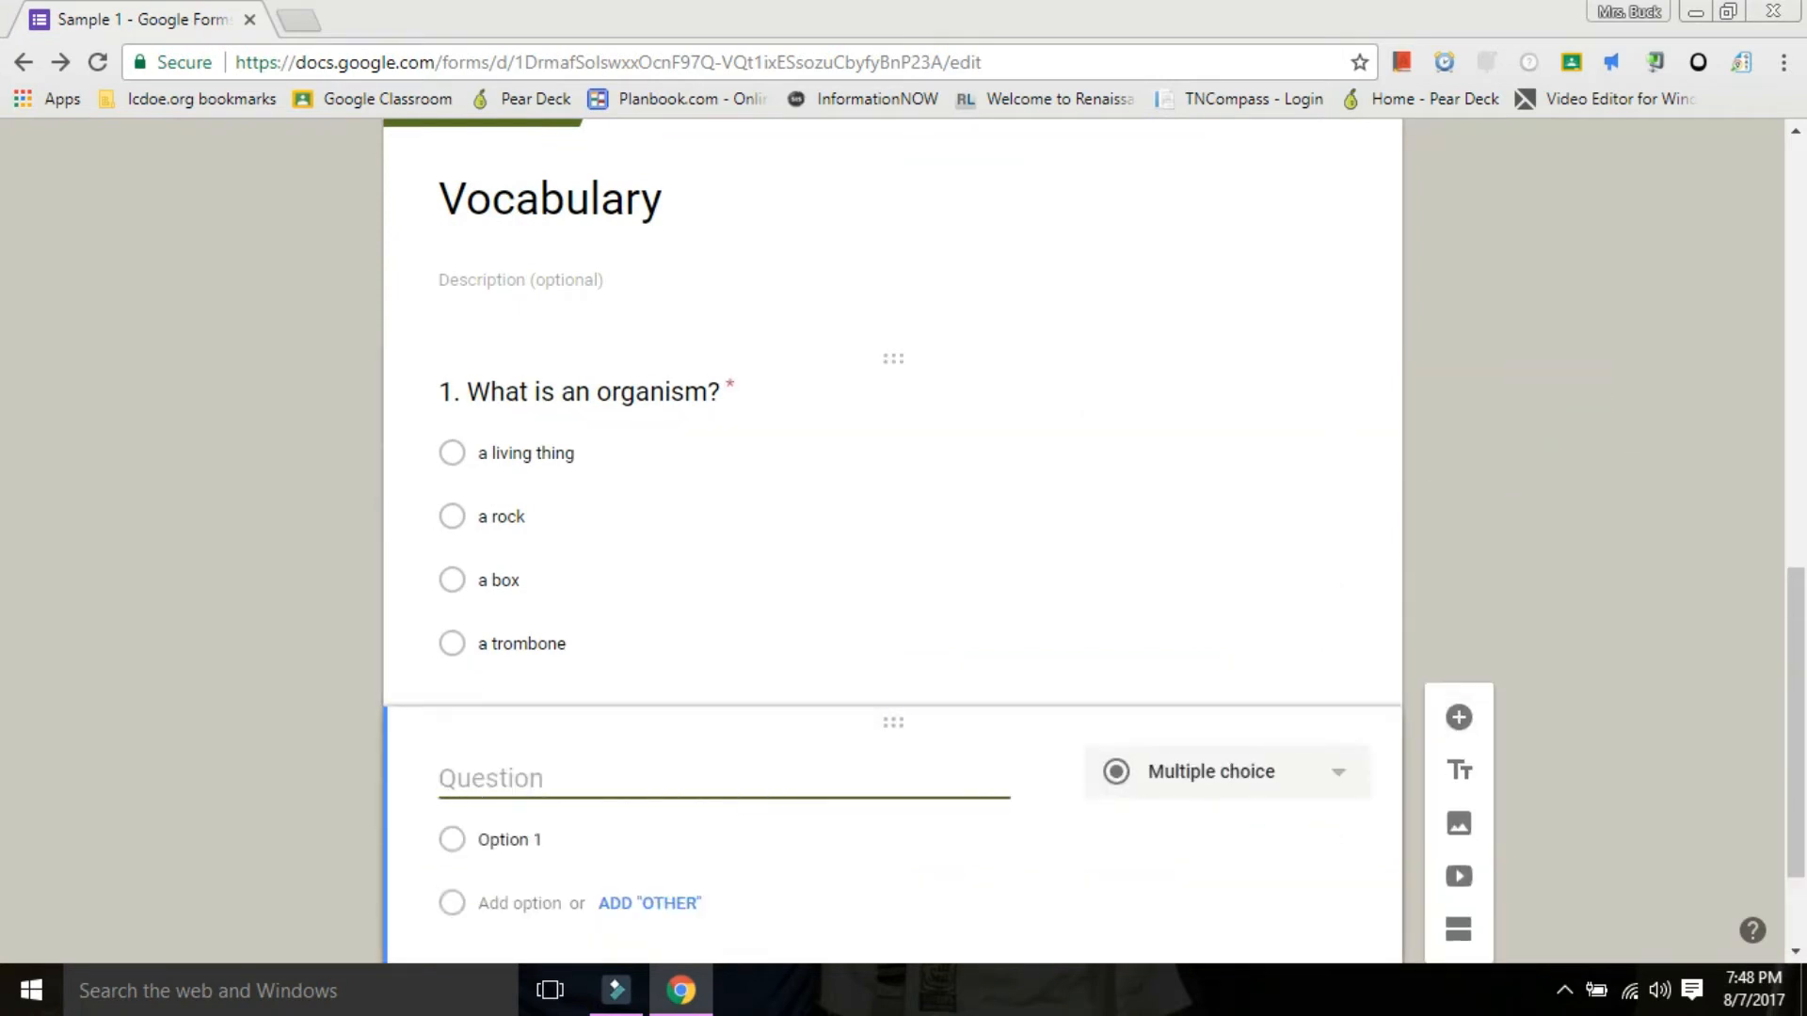
text(2.)
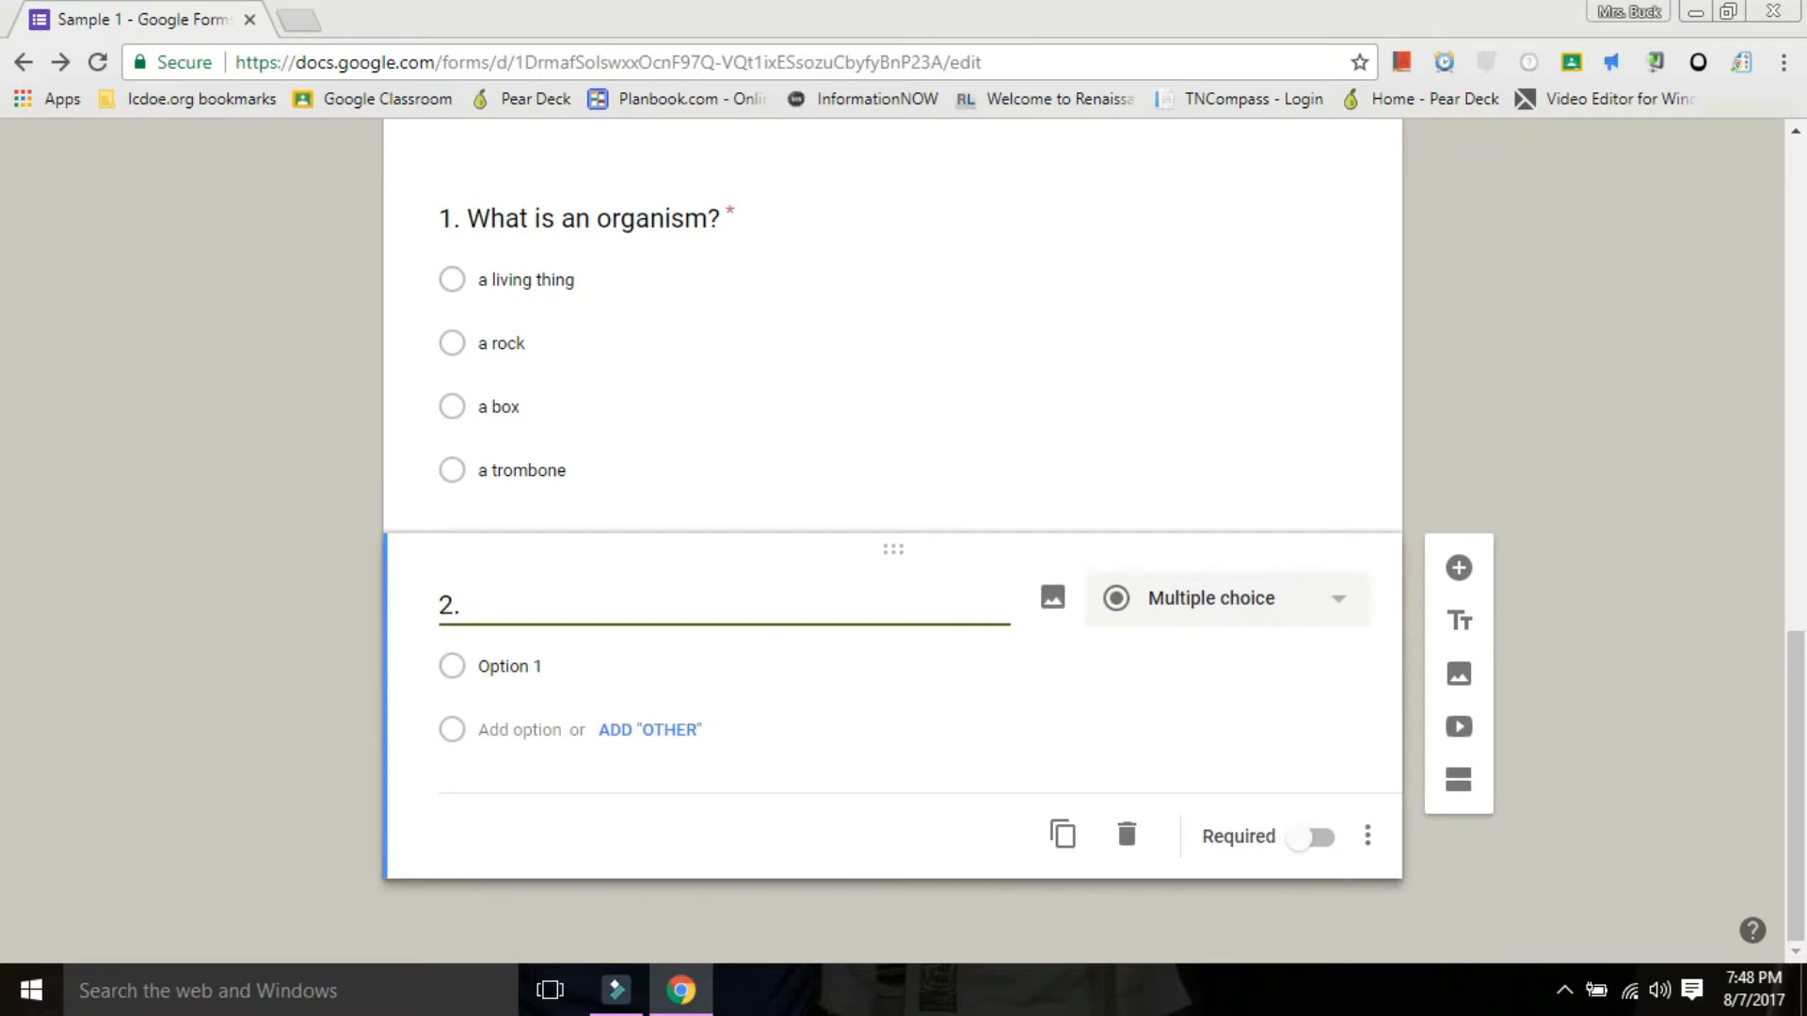
click(1214, 598)
click(1247, 432)
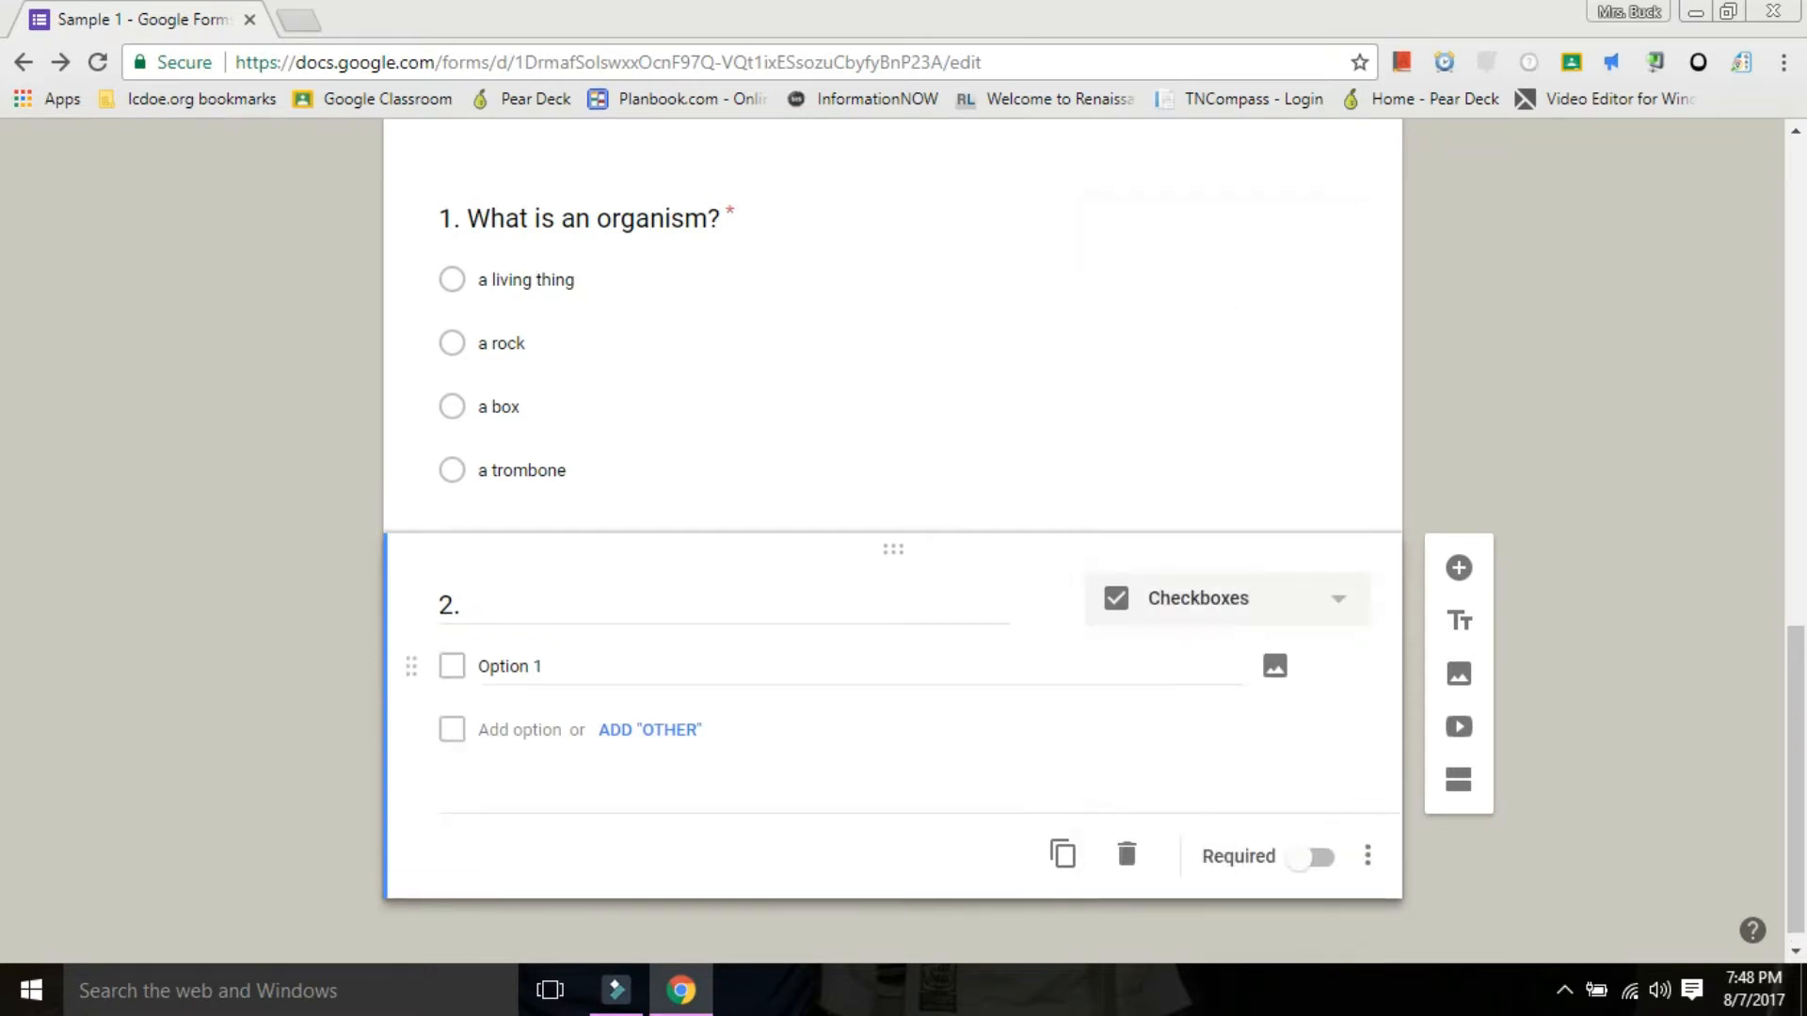
click(467, 605)
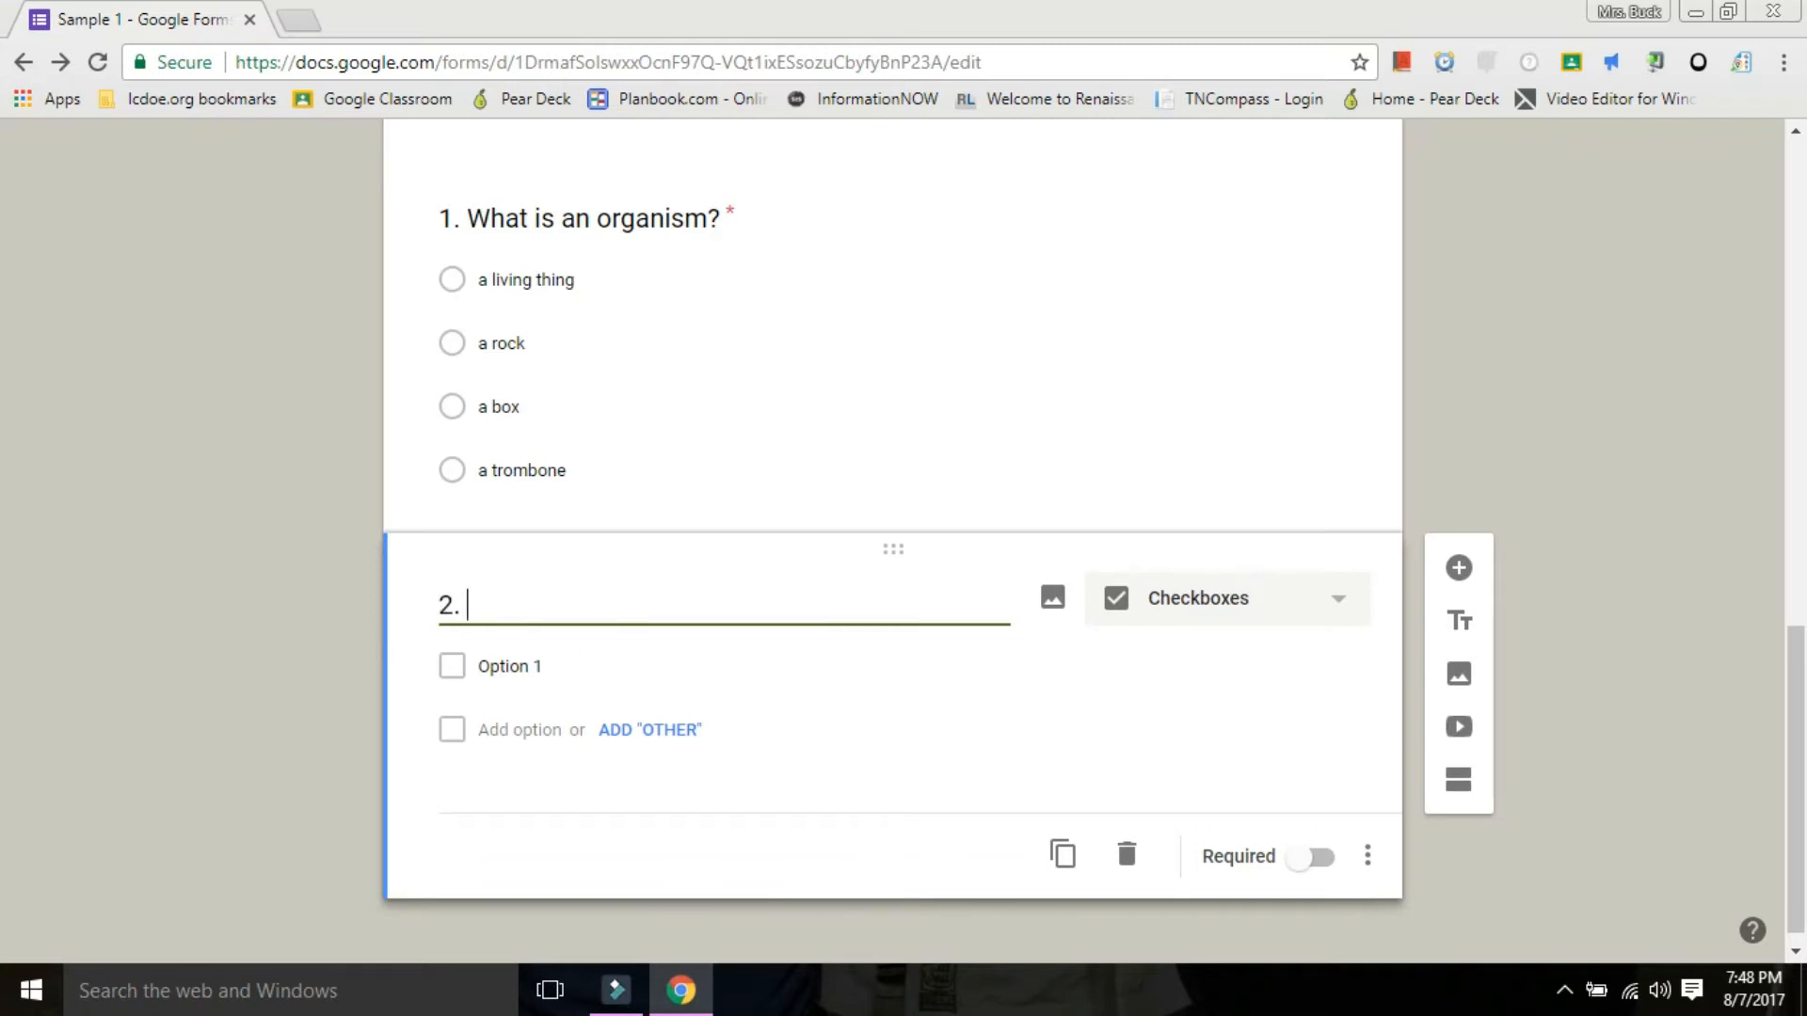
text(Select the liv)
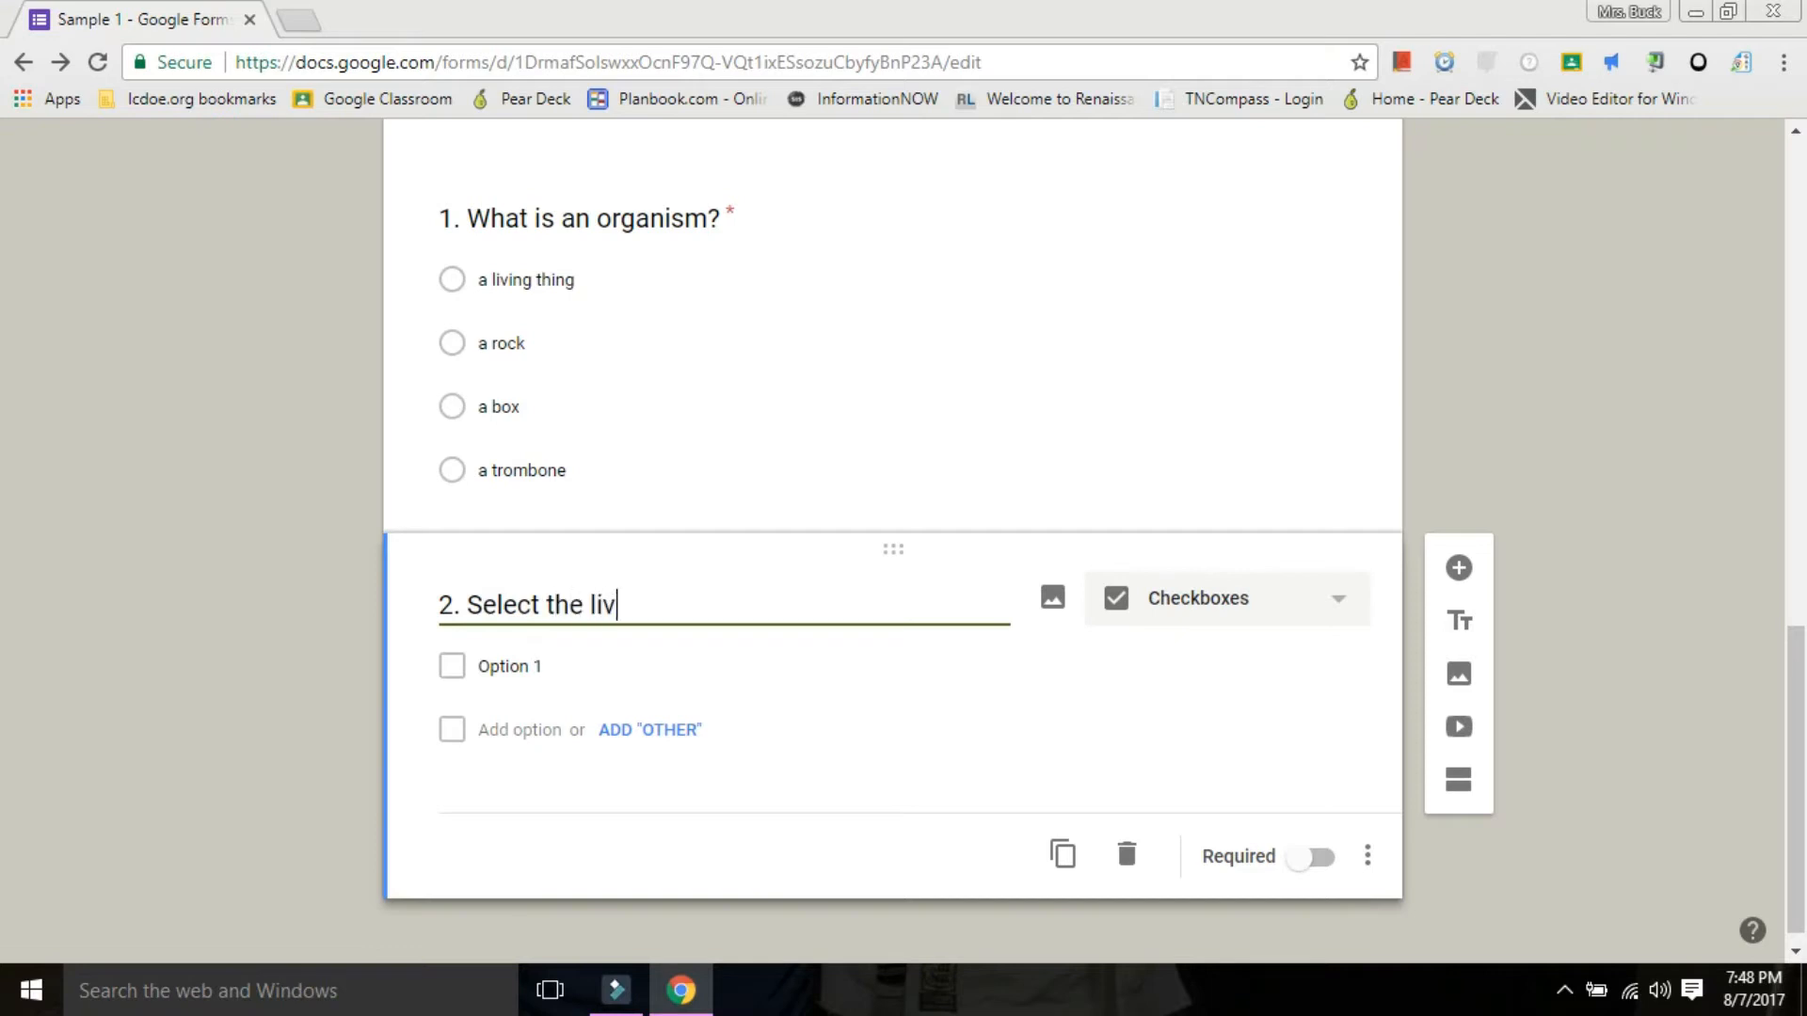
text(ing things:)
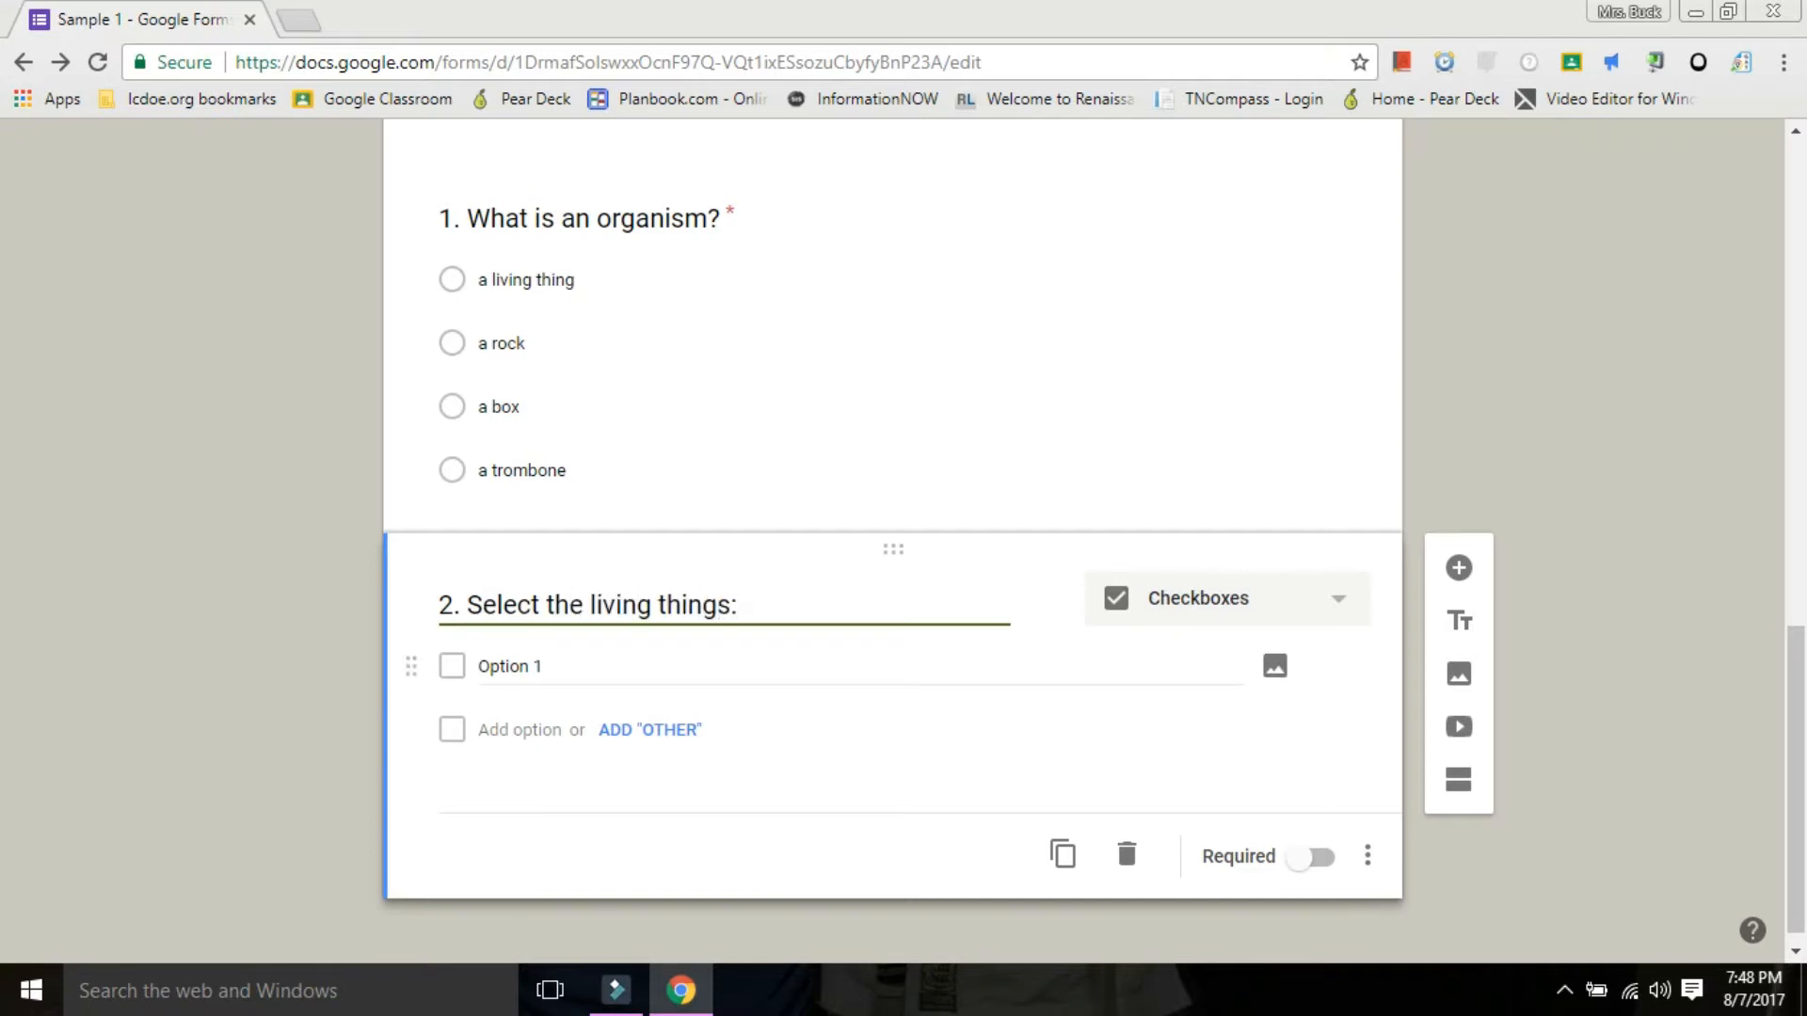
Enter dog, box, fire, cat, tree, water and dolphin as options for question 2 and make it required.
click(509, 666)
text(dog)
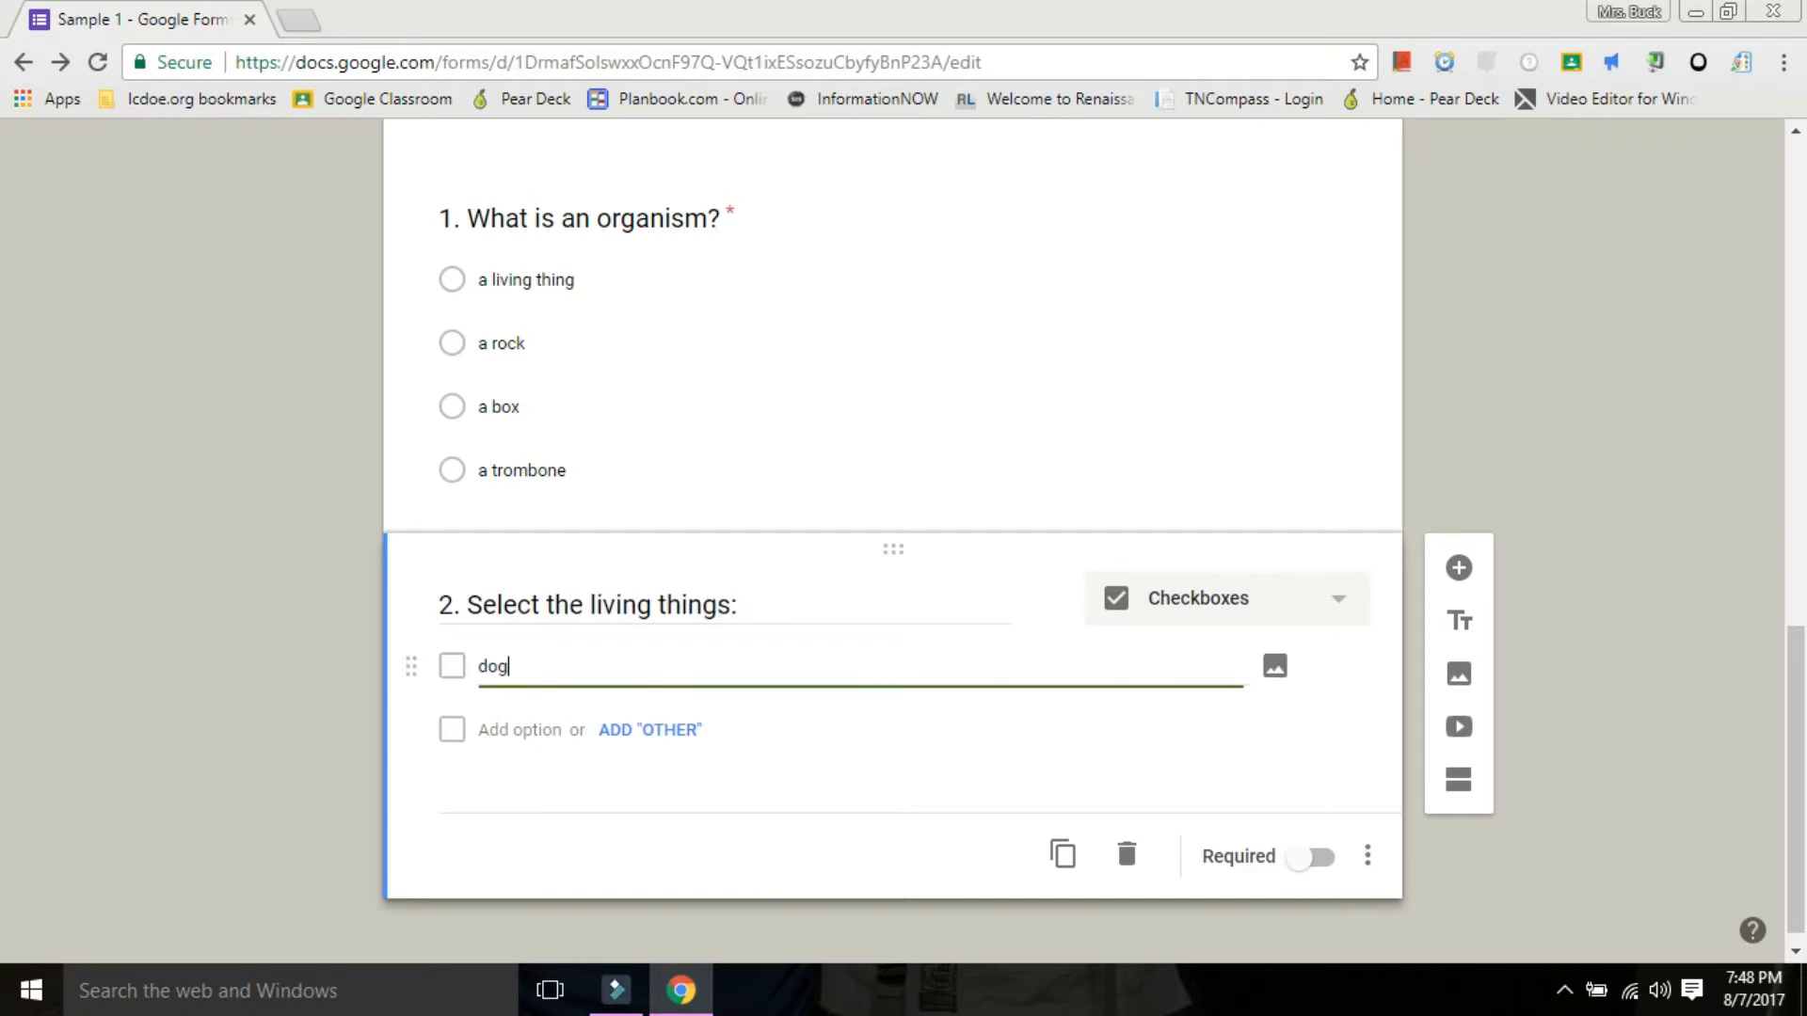
key(Return)
text(box)
key(Return)
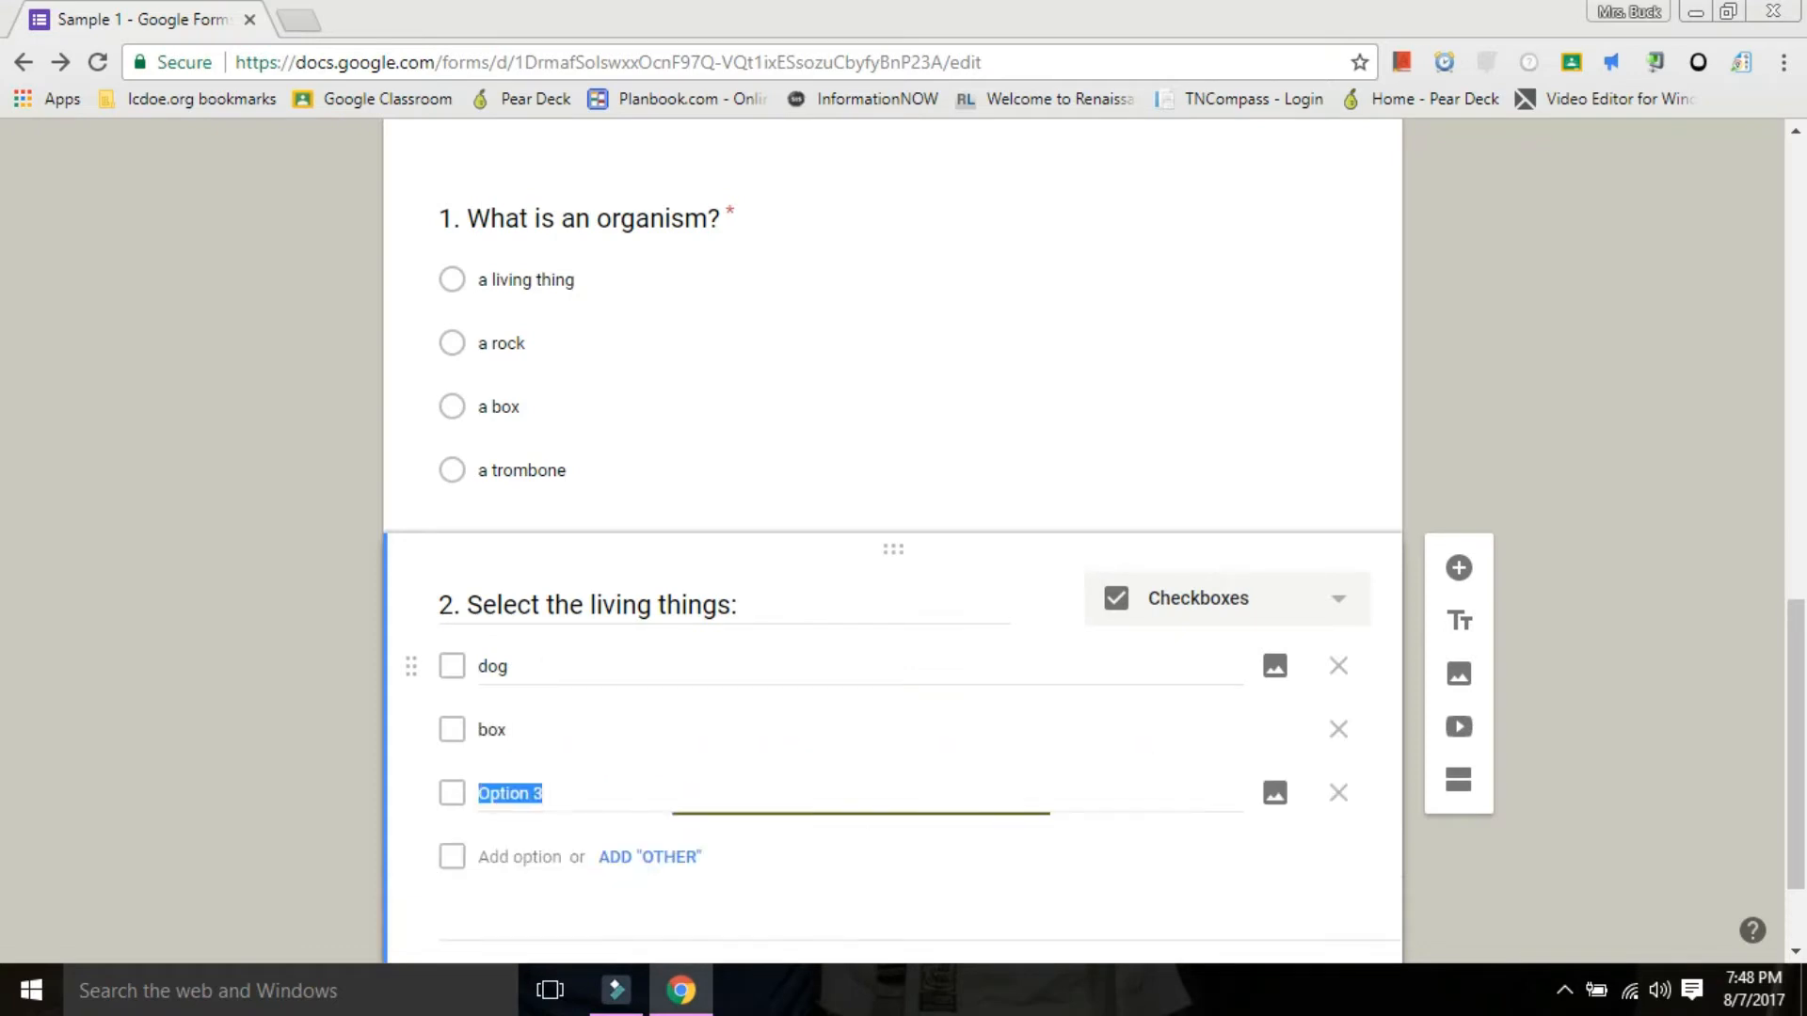
text(fire)
key(Return)
text(cat)
key(Return)
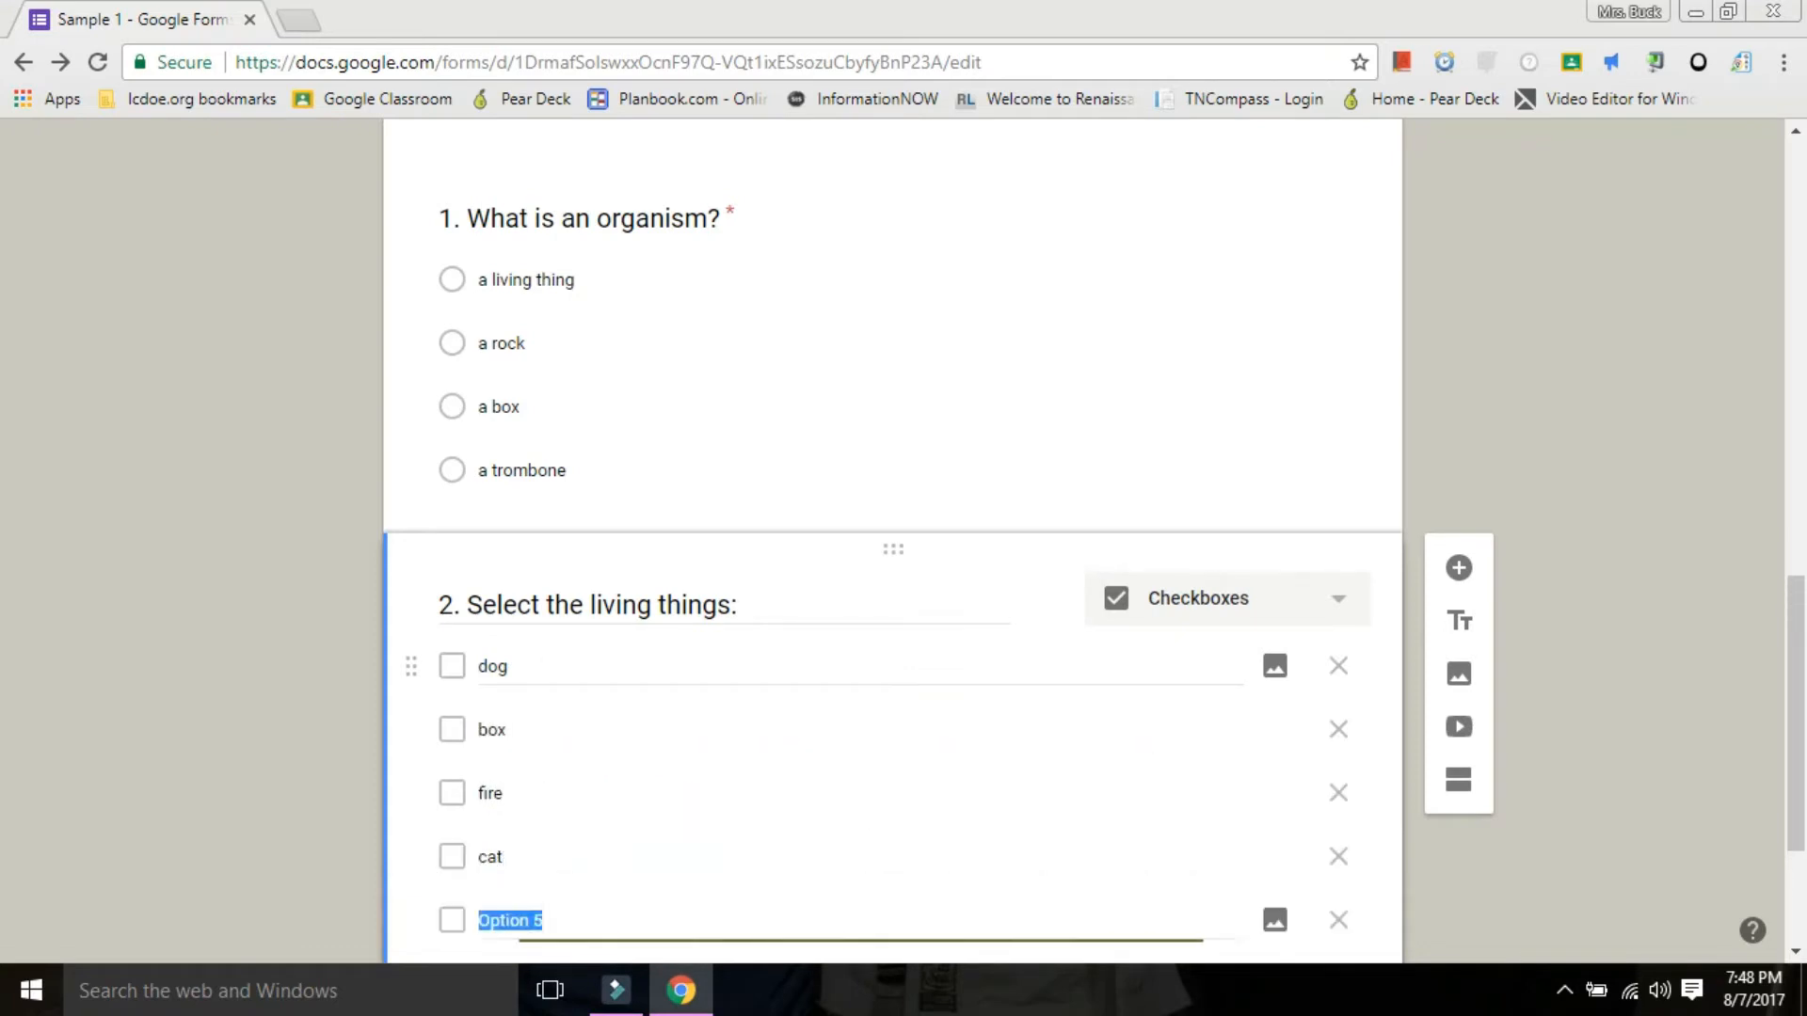
text(tree)
key(Return)
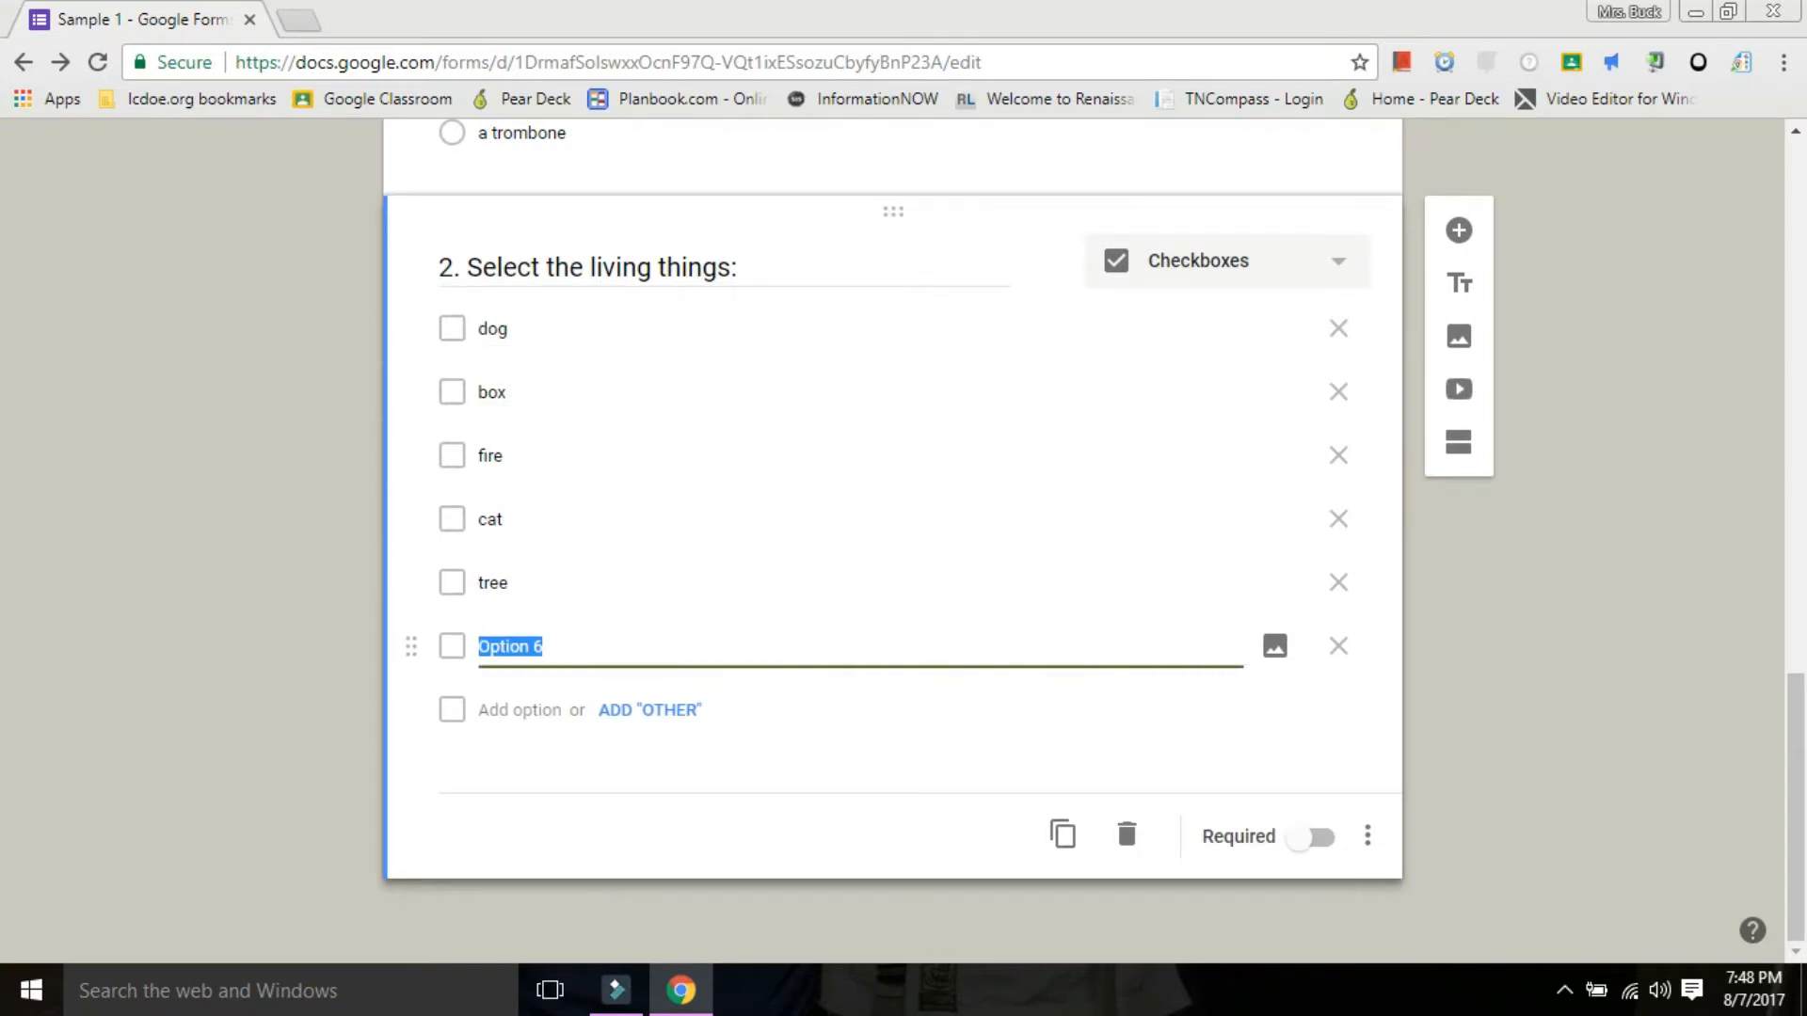
text(water)
key(Return)
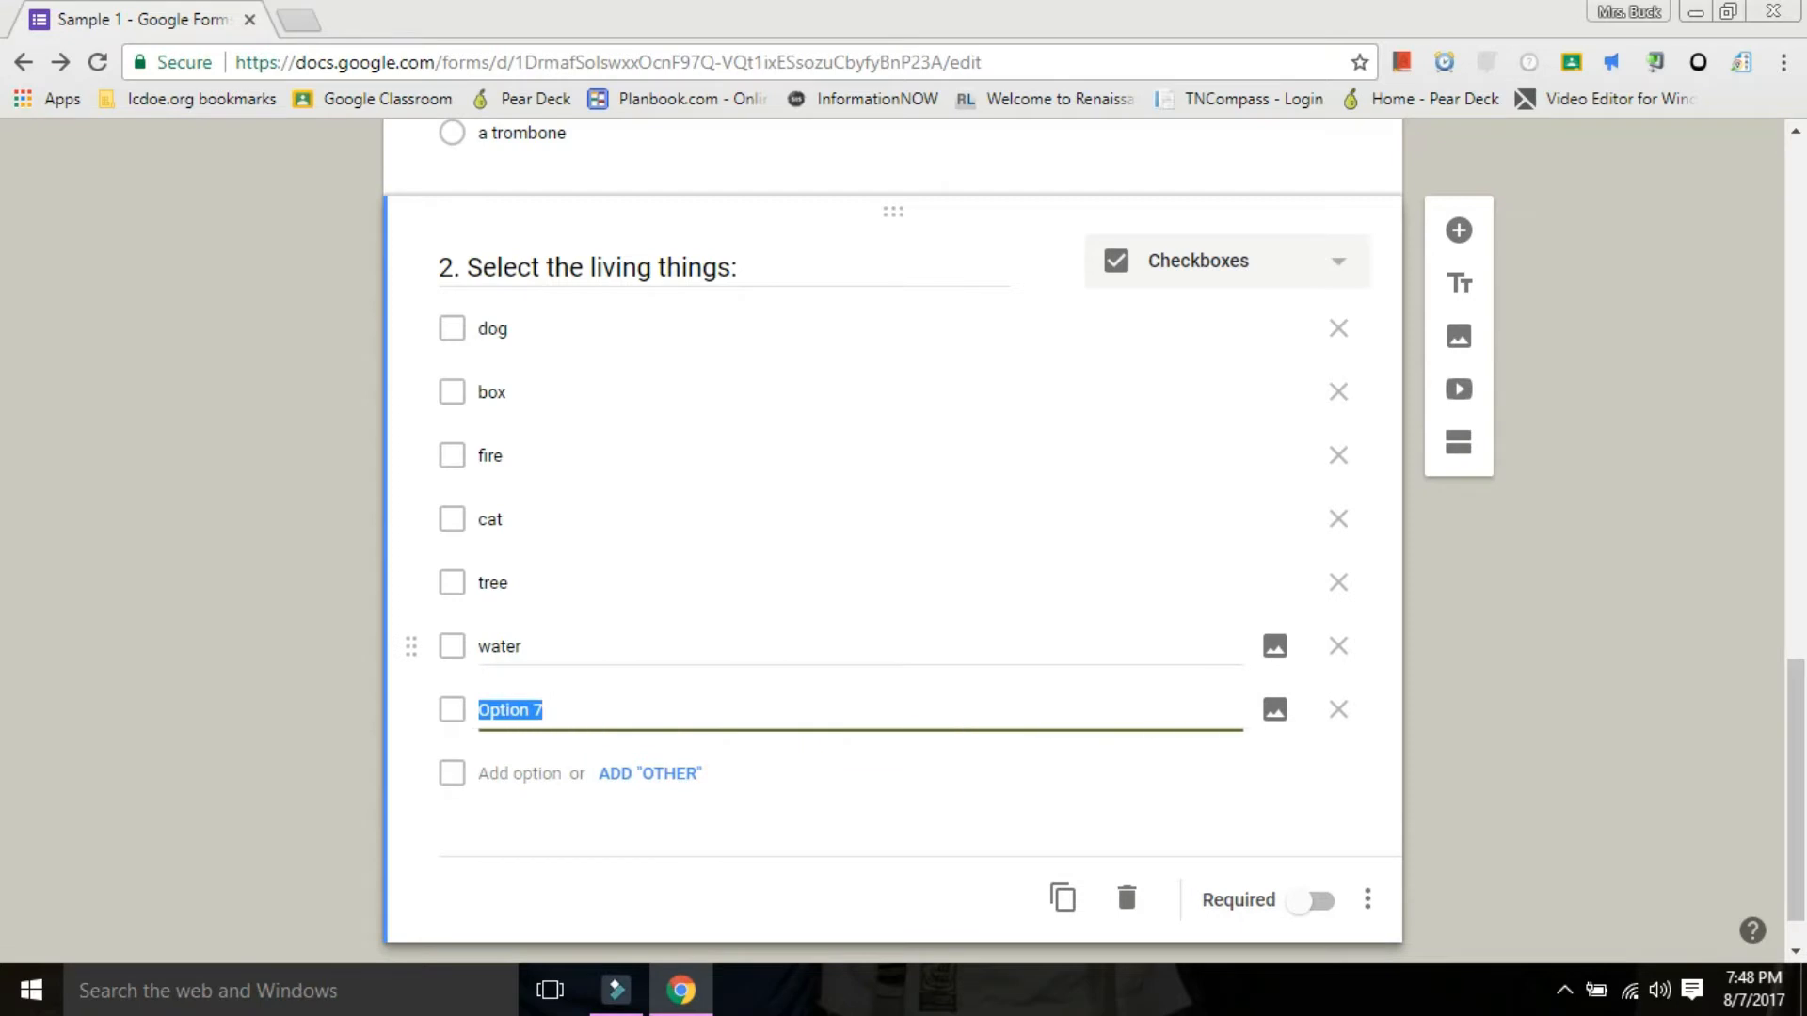
text(dolphin)
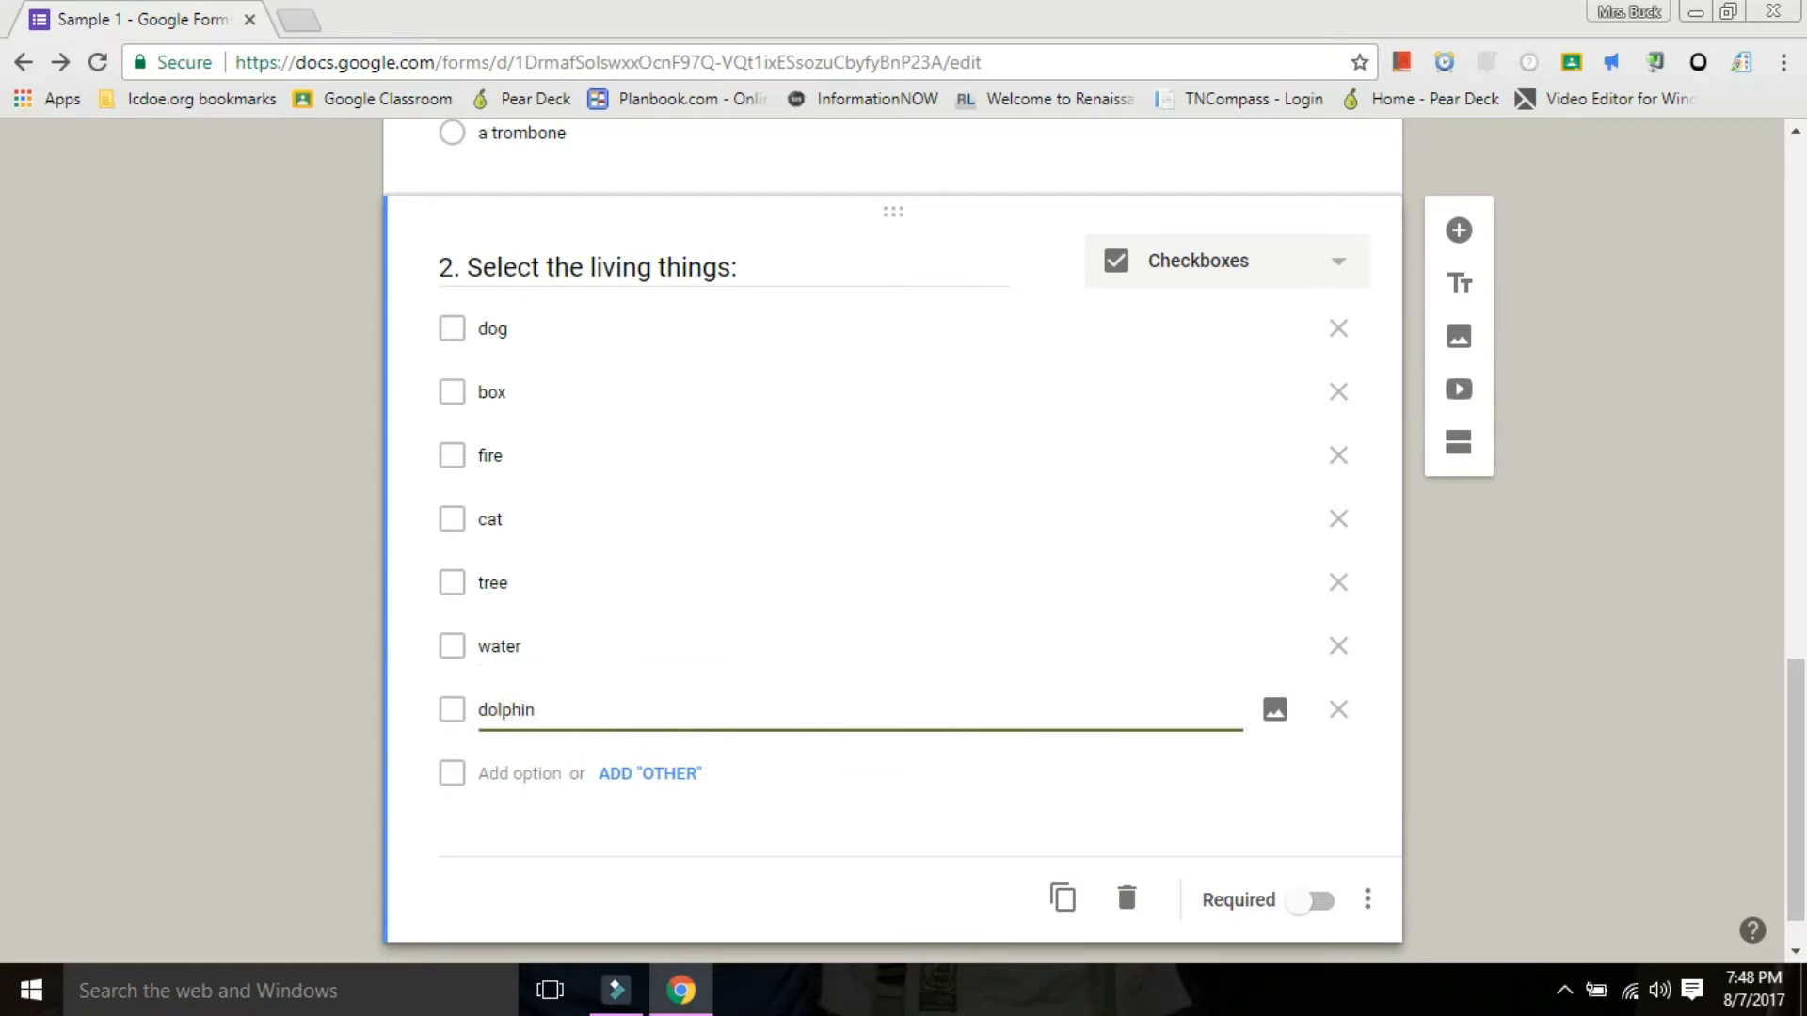
click(1310, 902)
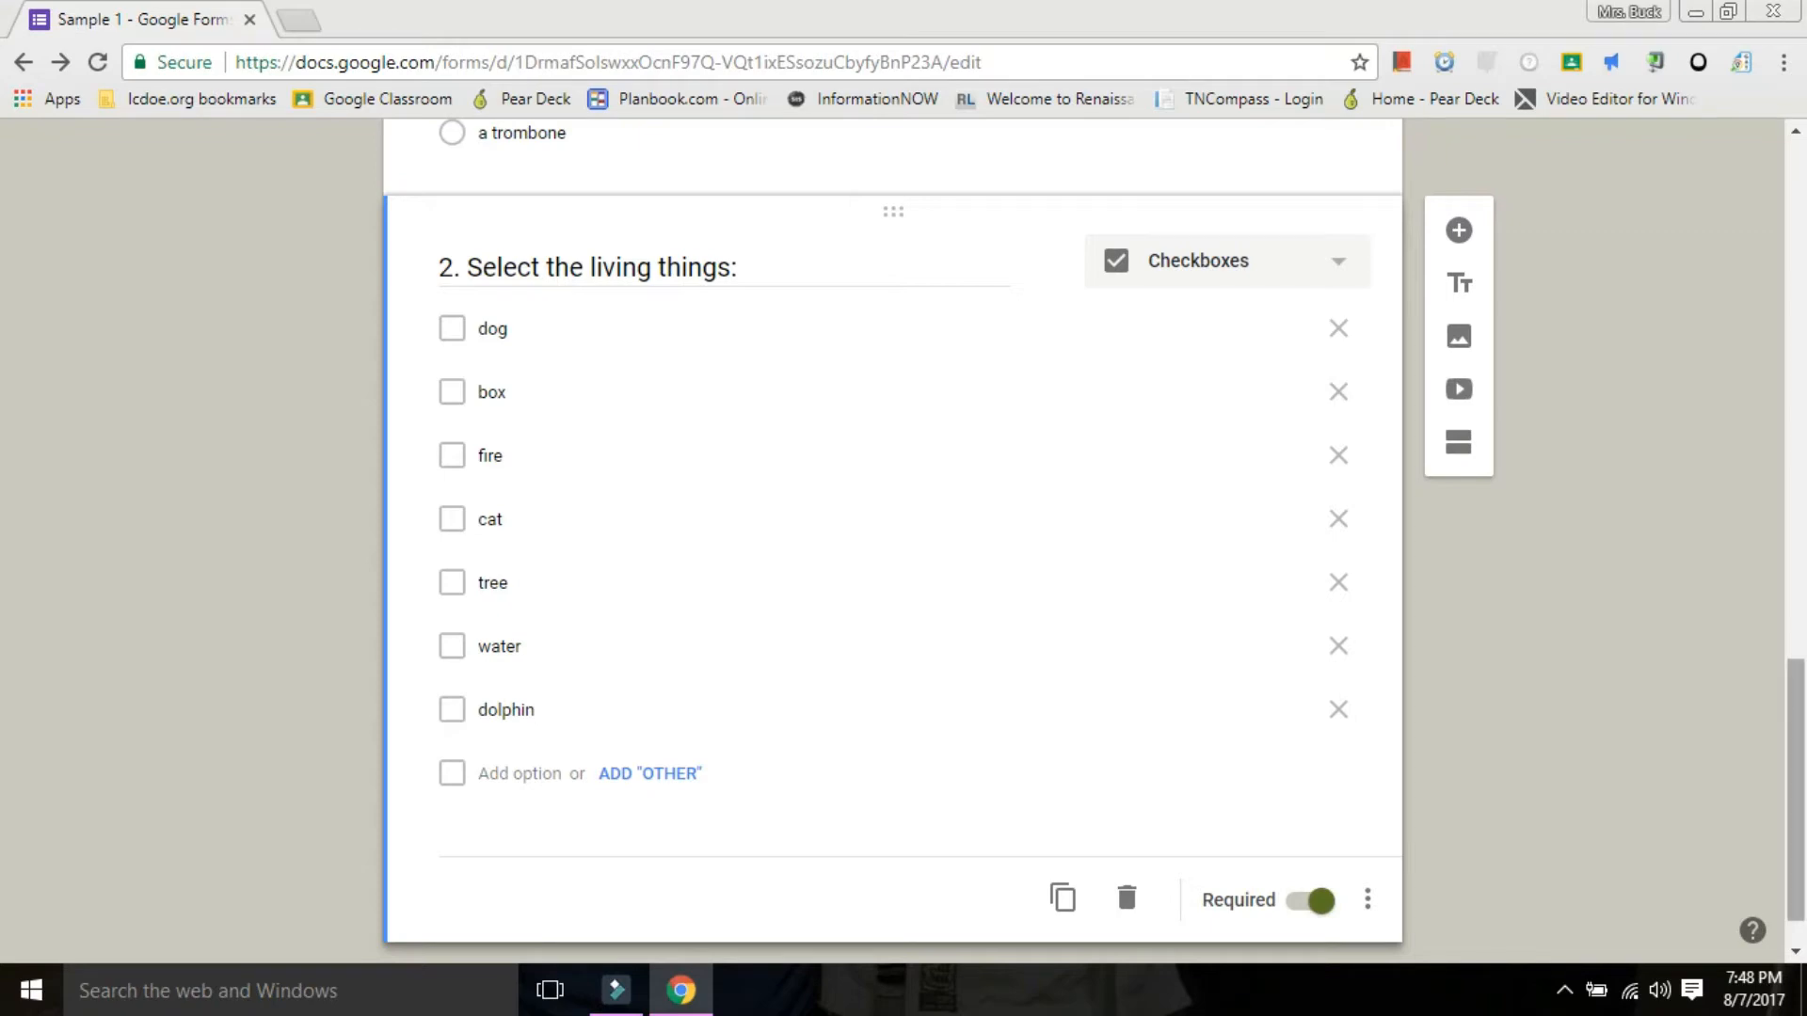
Review the questions in both sections of the form and the question types available for question 2.
scroll(1082, 456, up, 13)
scroll(1082, 329, down, 13)
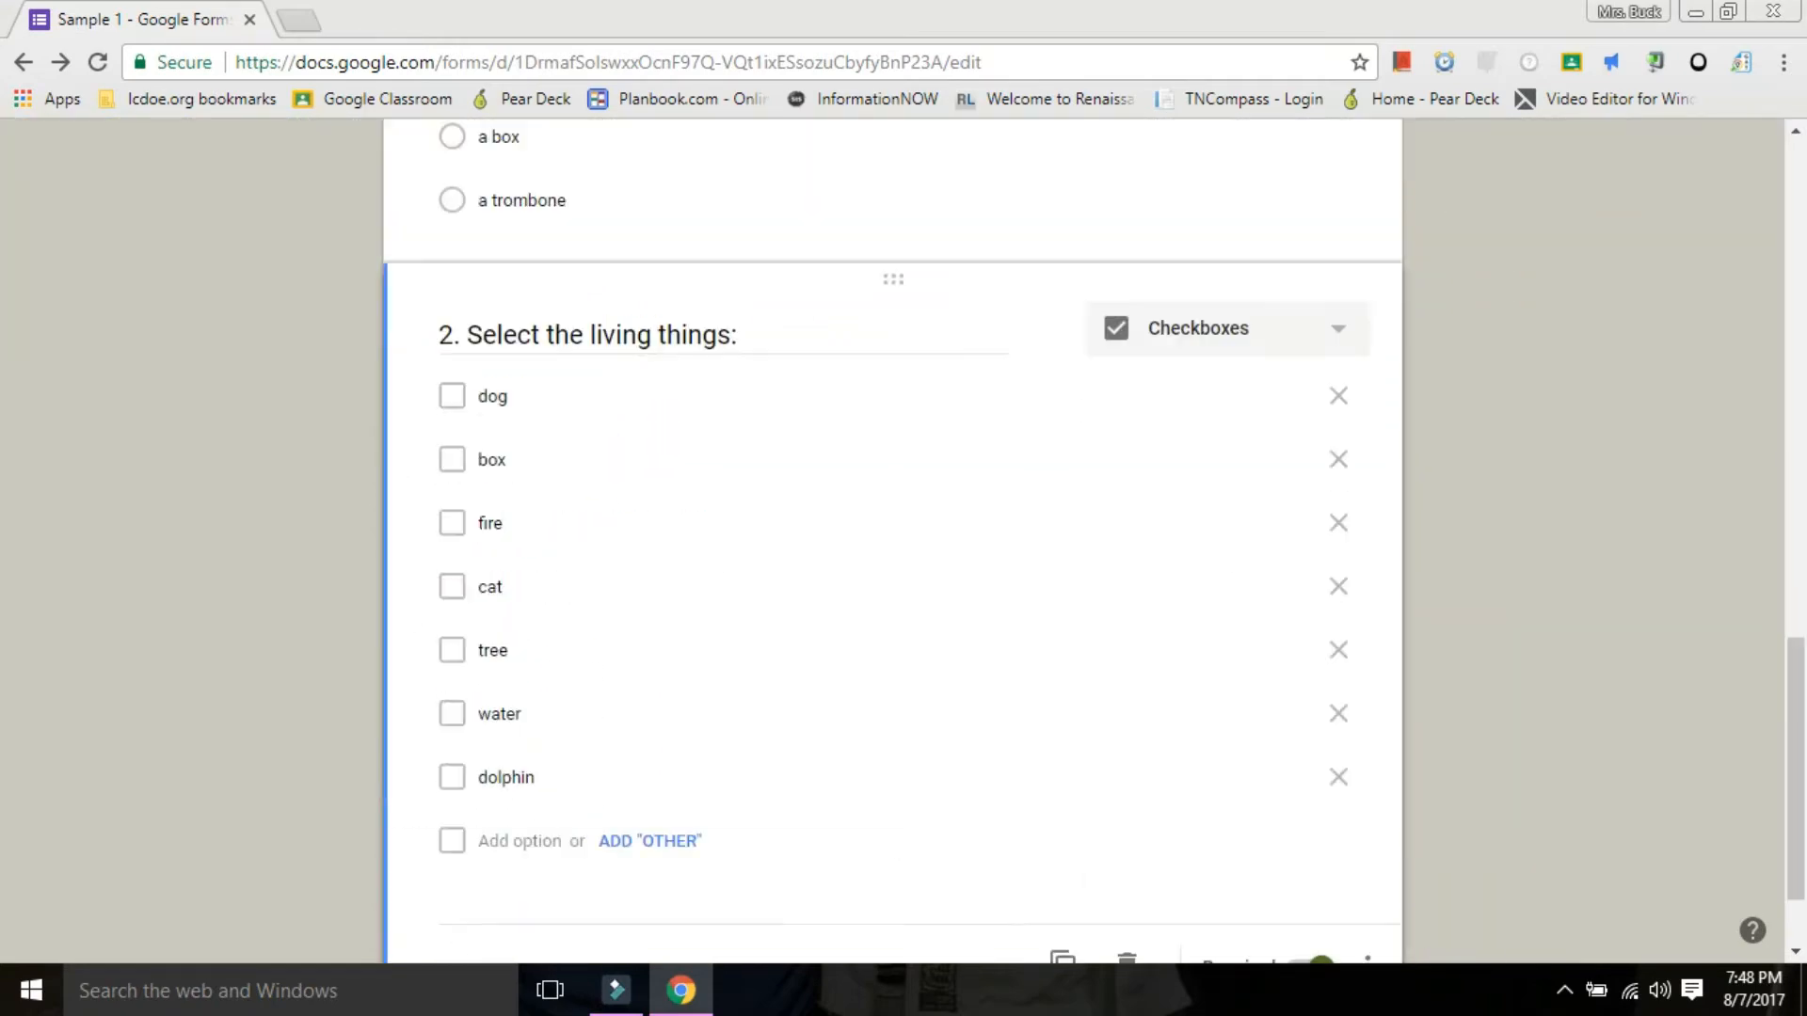
scroll(1082, 329, up, 13)
scroll(1082, 329, down, 9)
scroll(893, 518, down, 6)
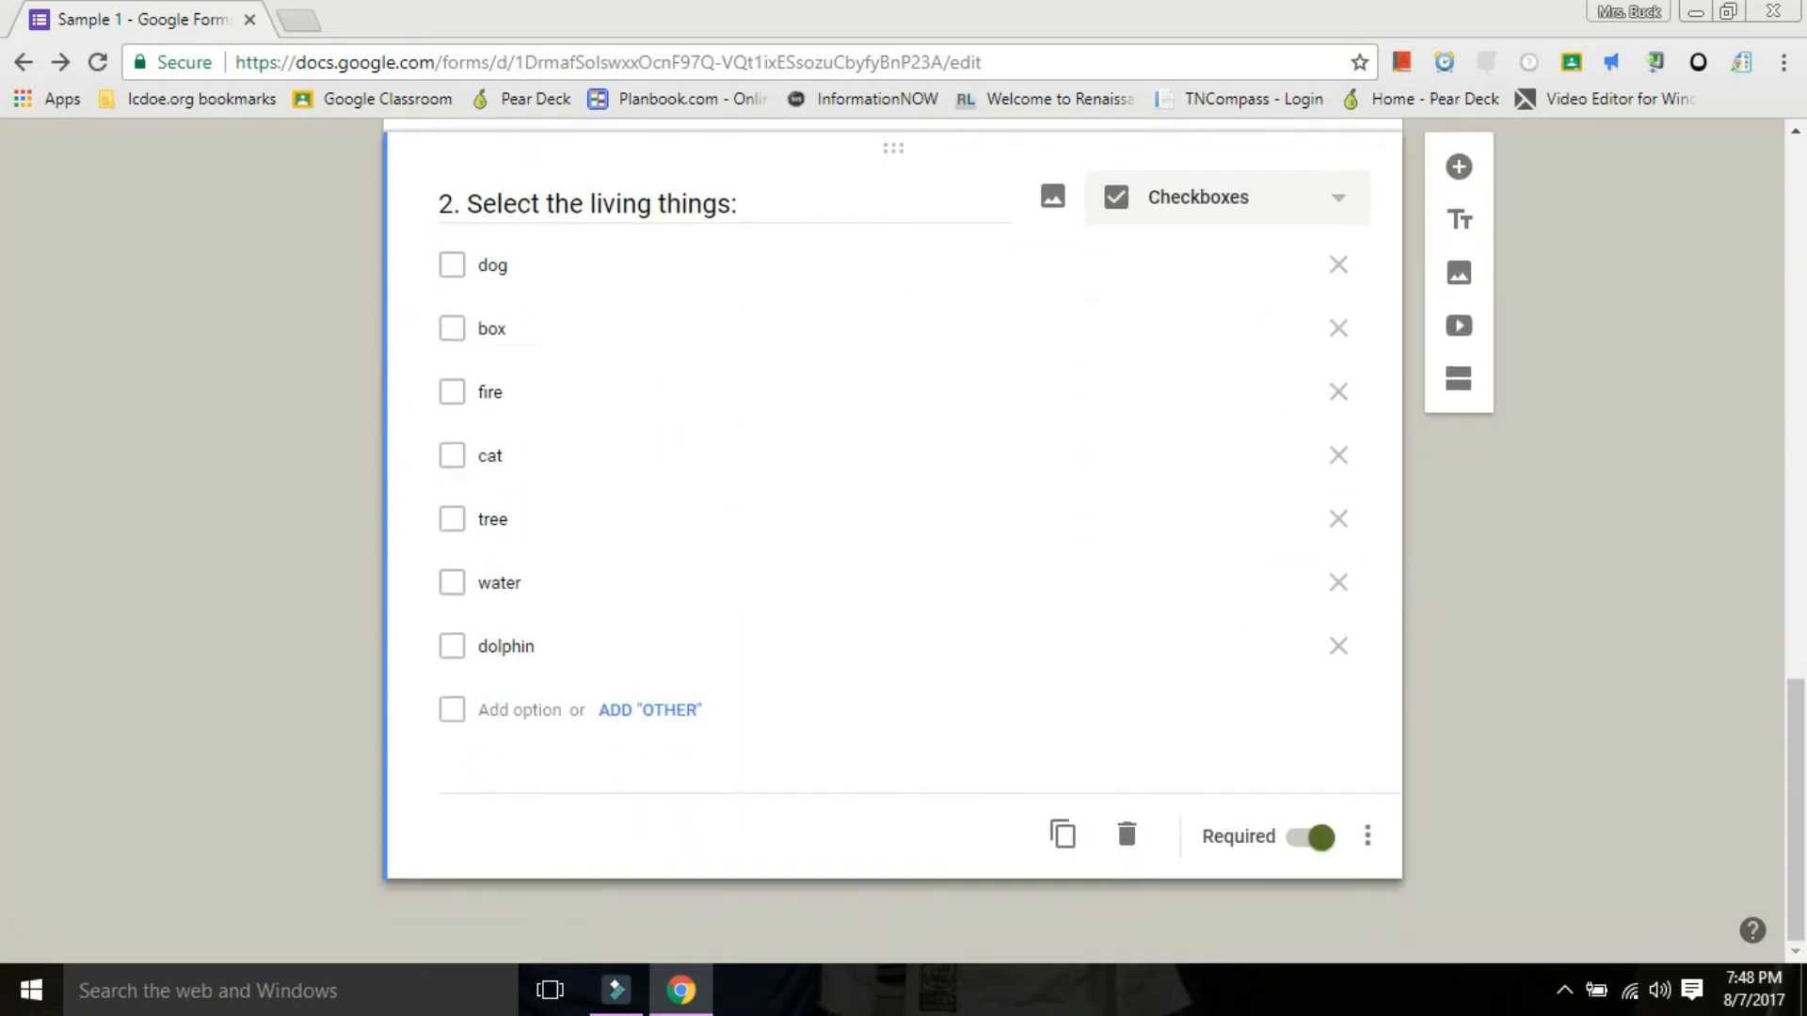
click(1227, 198)
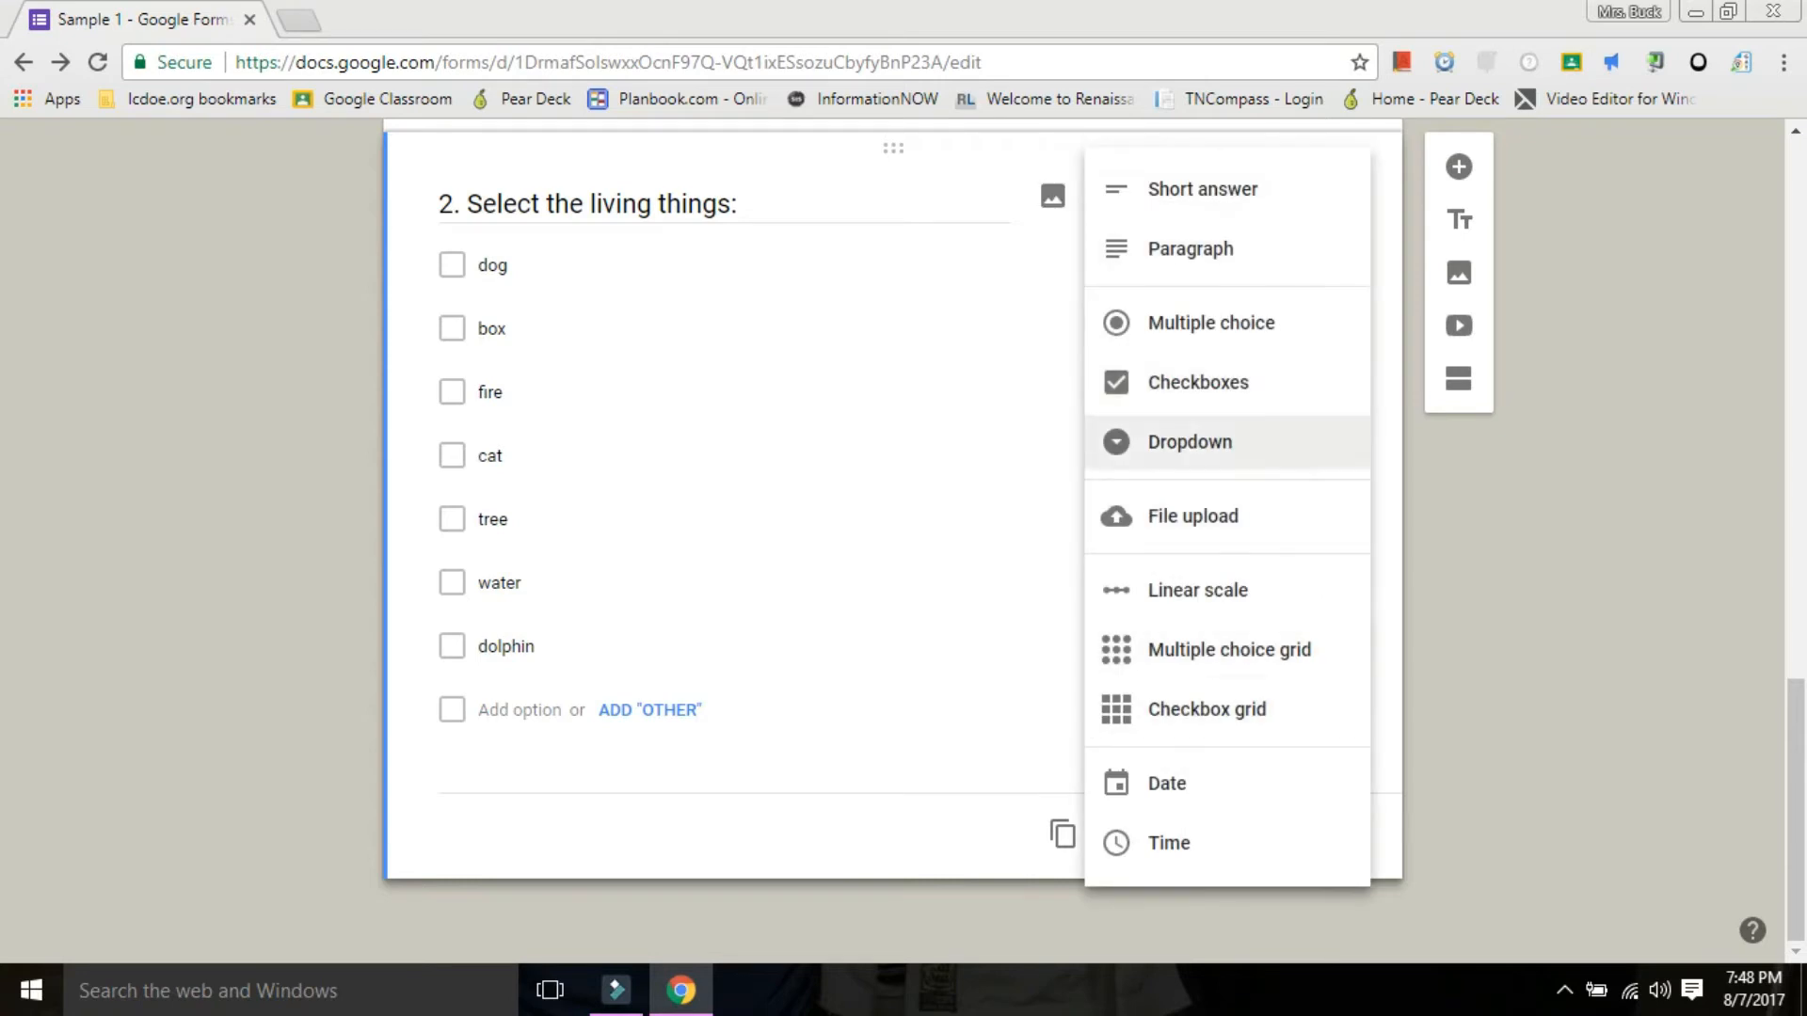
click(1198, 383)
scroll(1198, 383, up, 10)
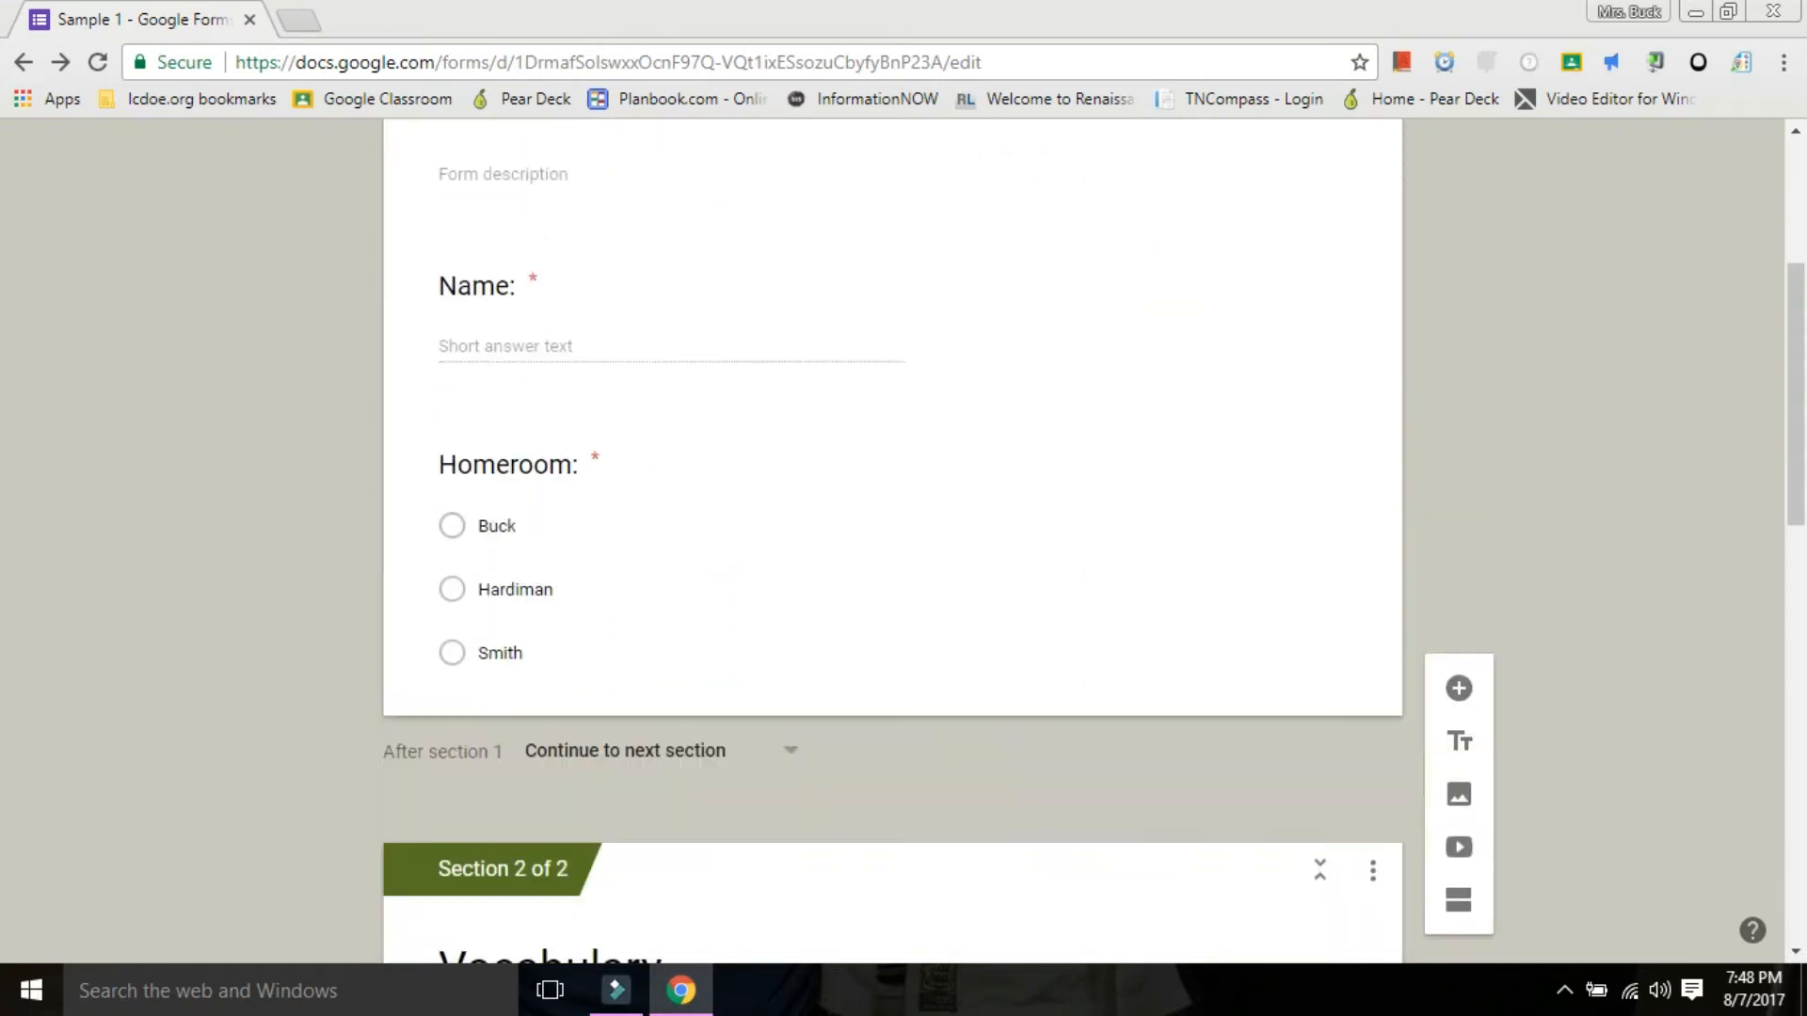
scroll(1198, 383, down, 3)
click(734, 751)
scroll(734, 751, down, 4)
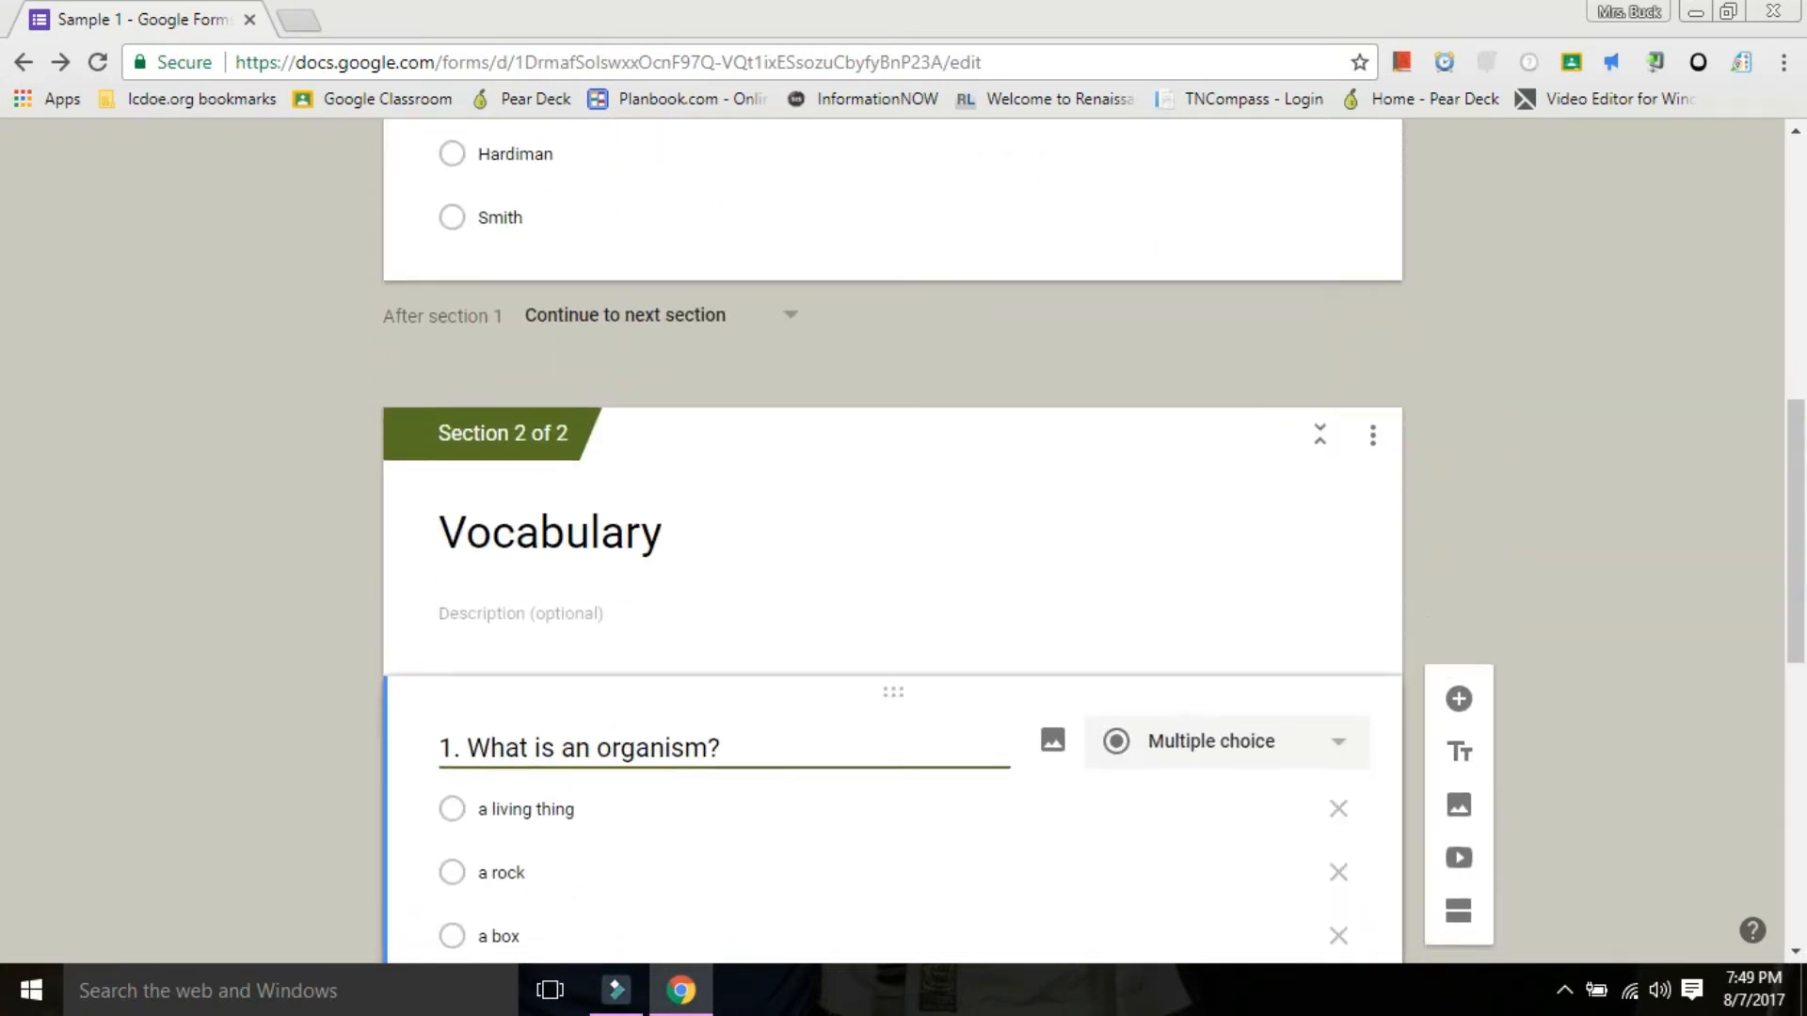
scroll(892, 541, down, 4)
scroll(892, 541, up, 10)
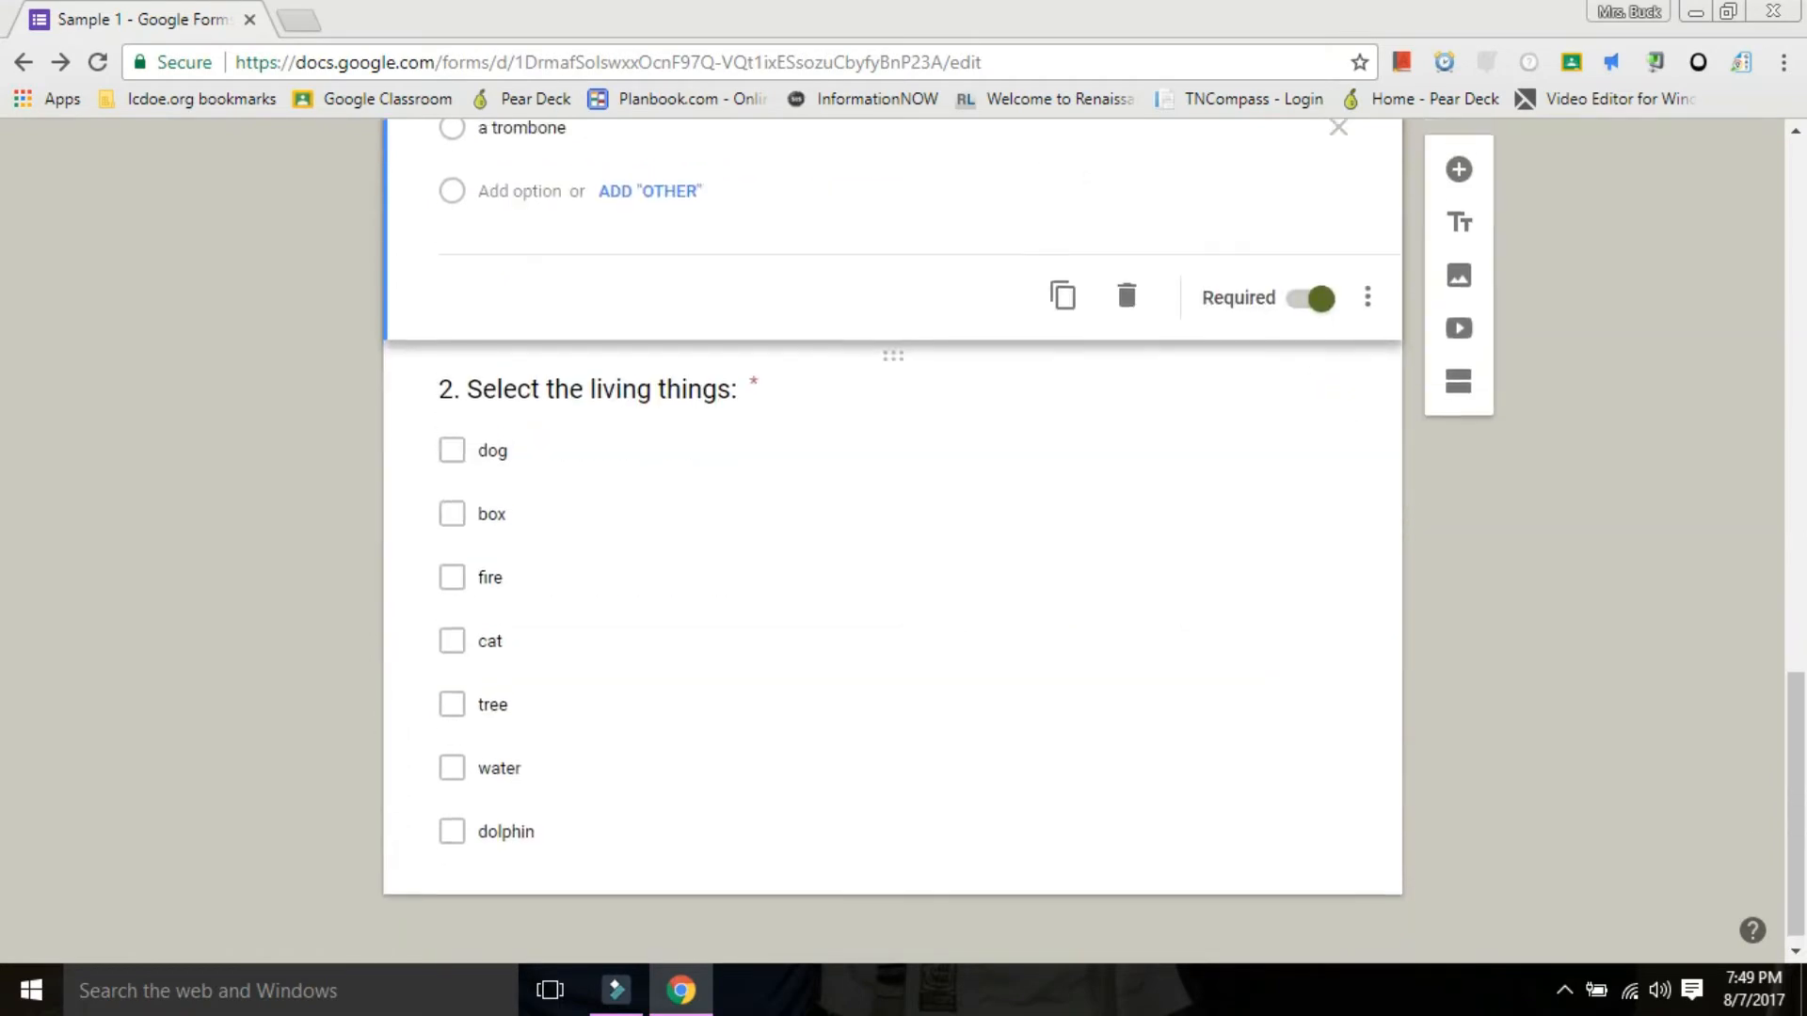
scroll(892, 541, down, 5)
Set the form to collect email addresses and limit respondents to 1 response.
scroll(892, 541, up, 10)
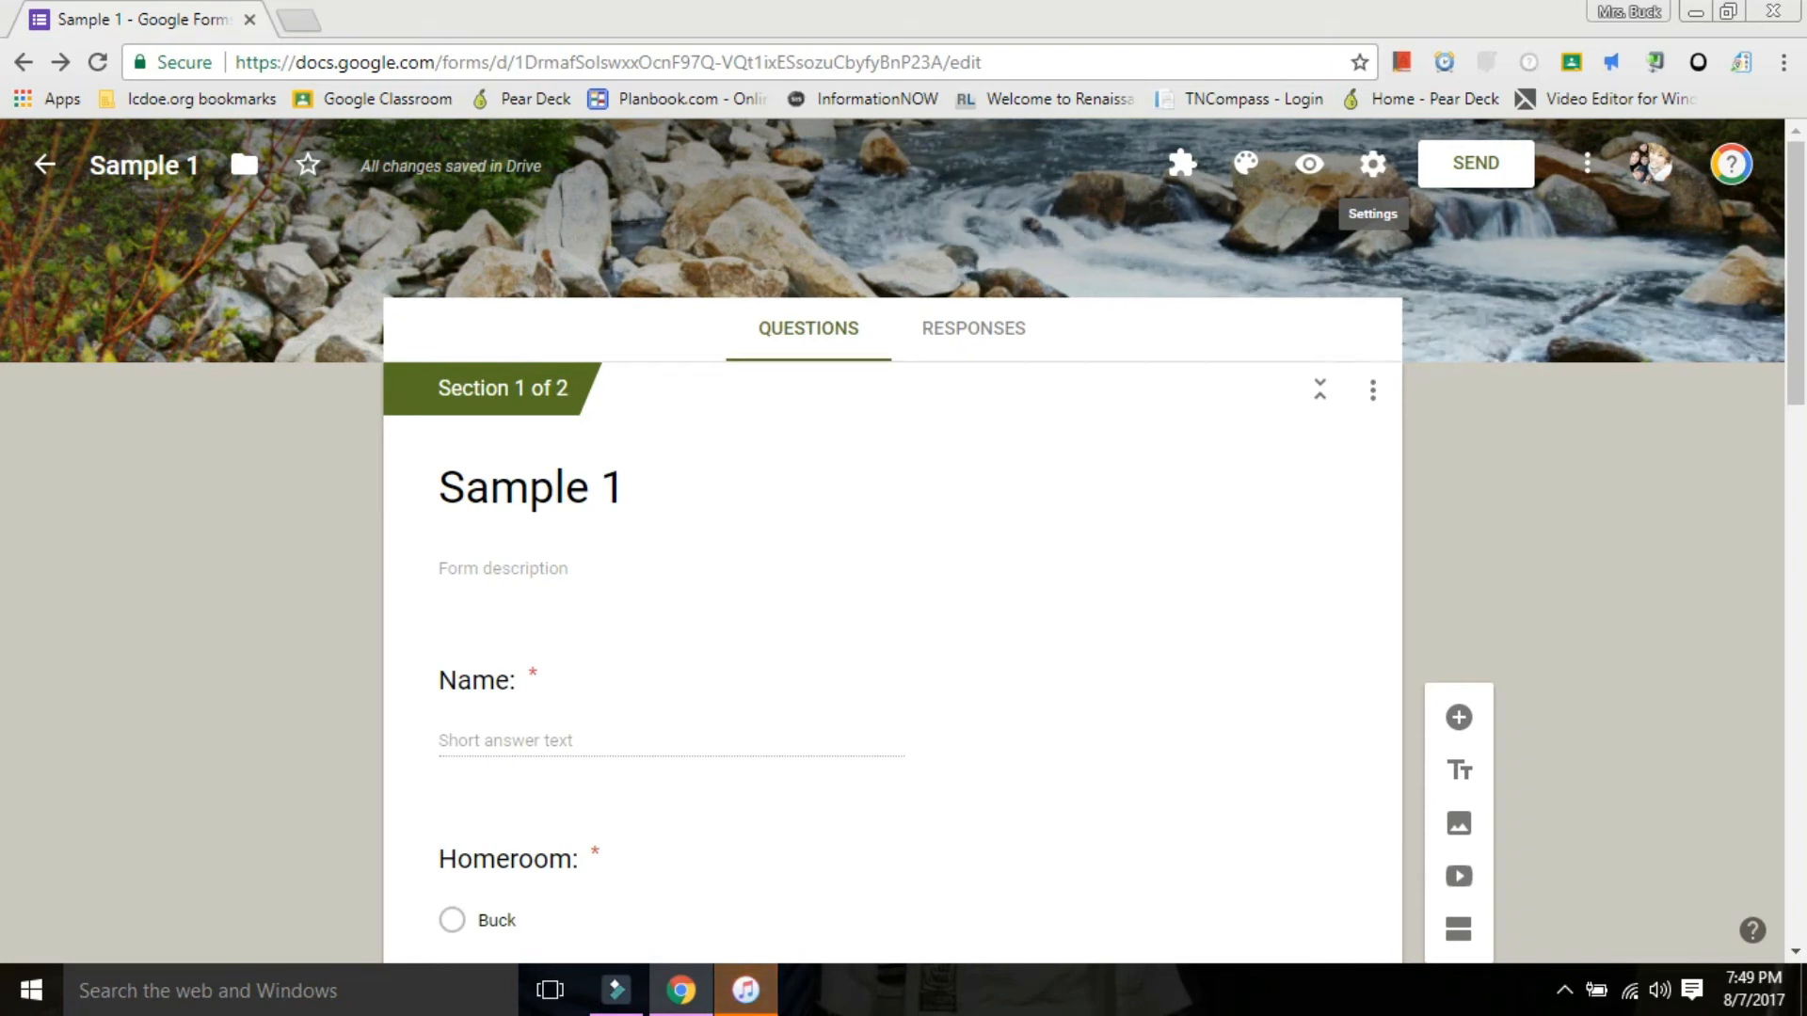
click(1373, 164)
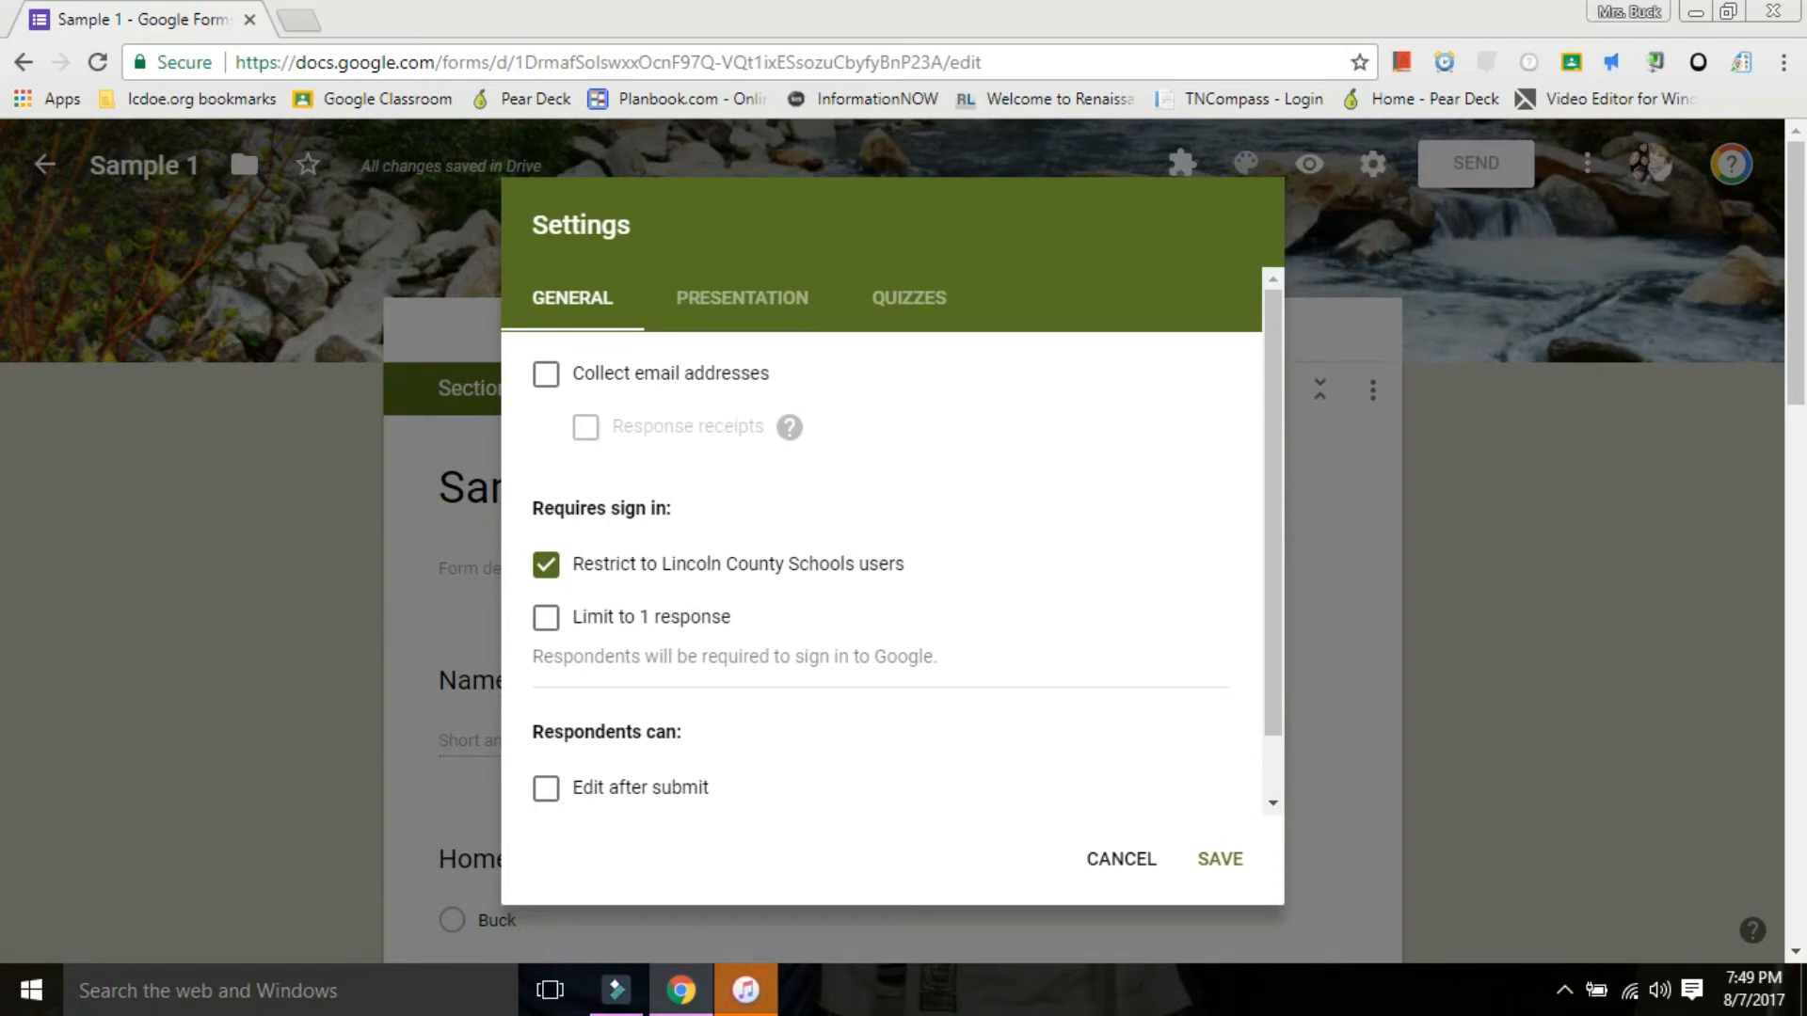
click(546, 375)
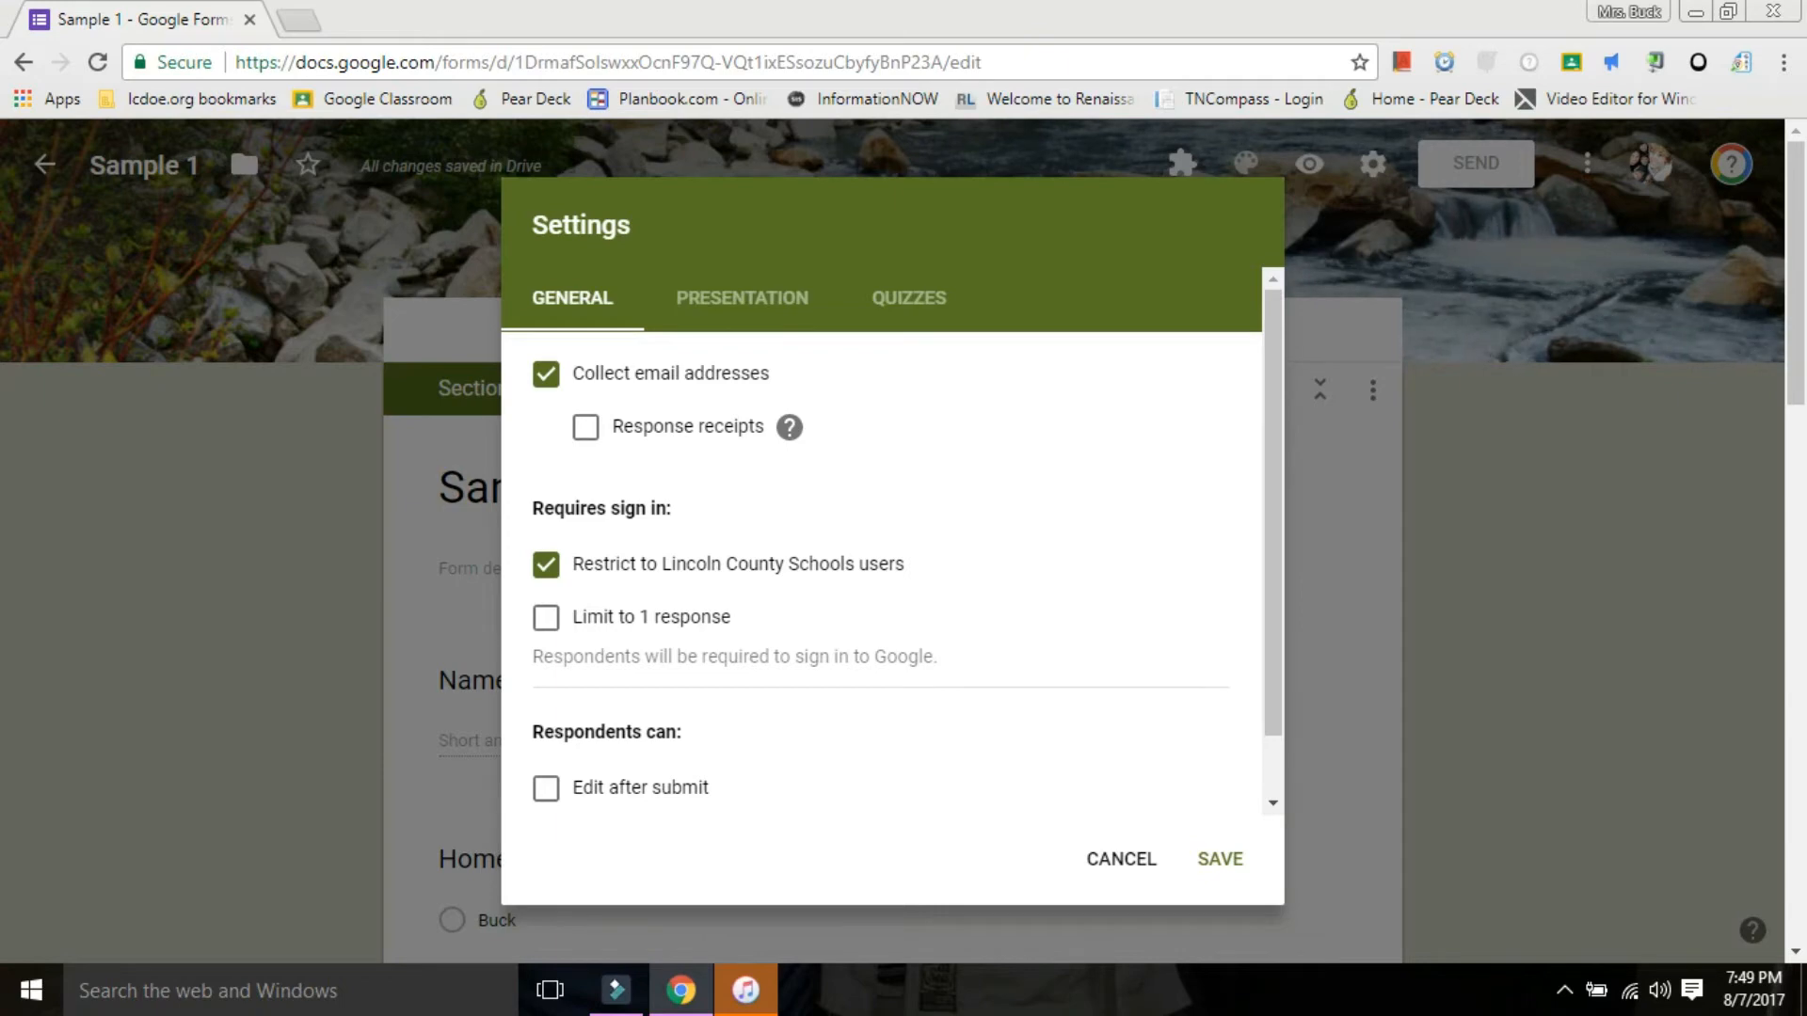
click(563, 687)
scroll(885, 541, down, 1)
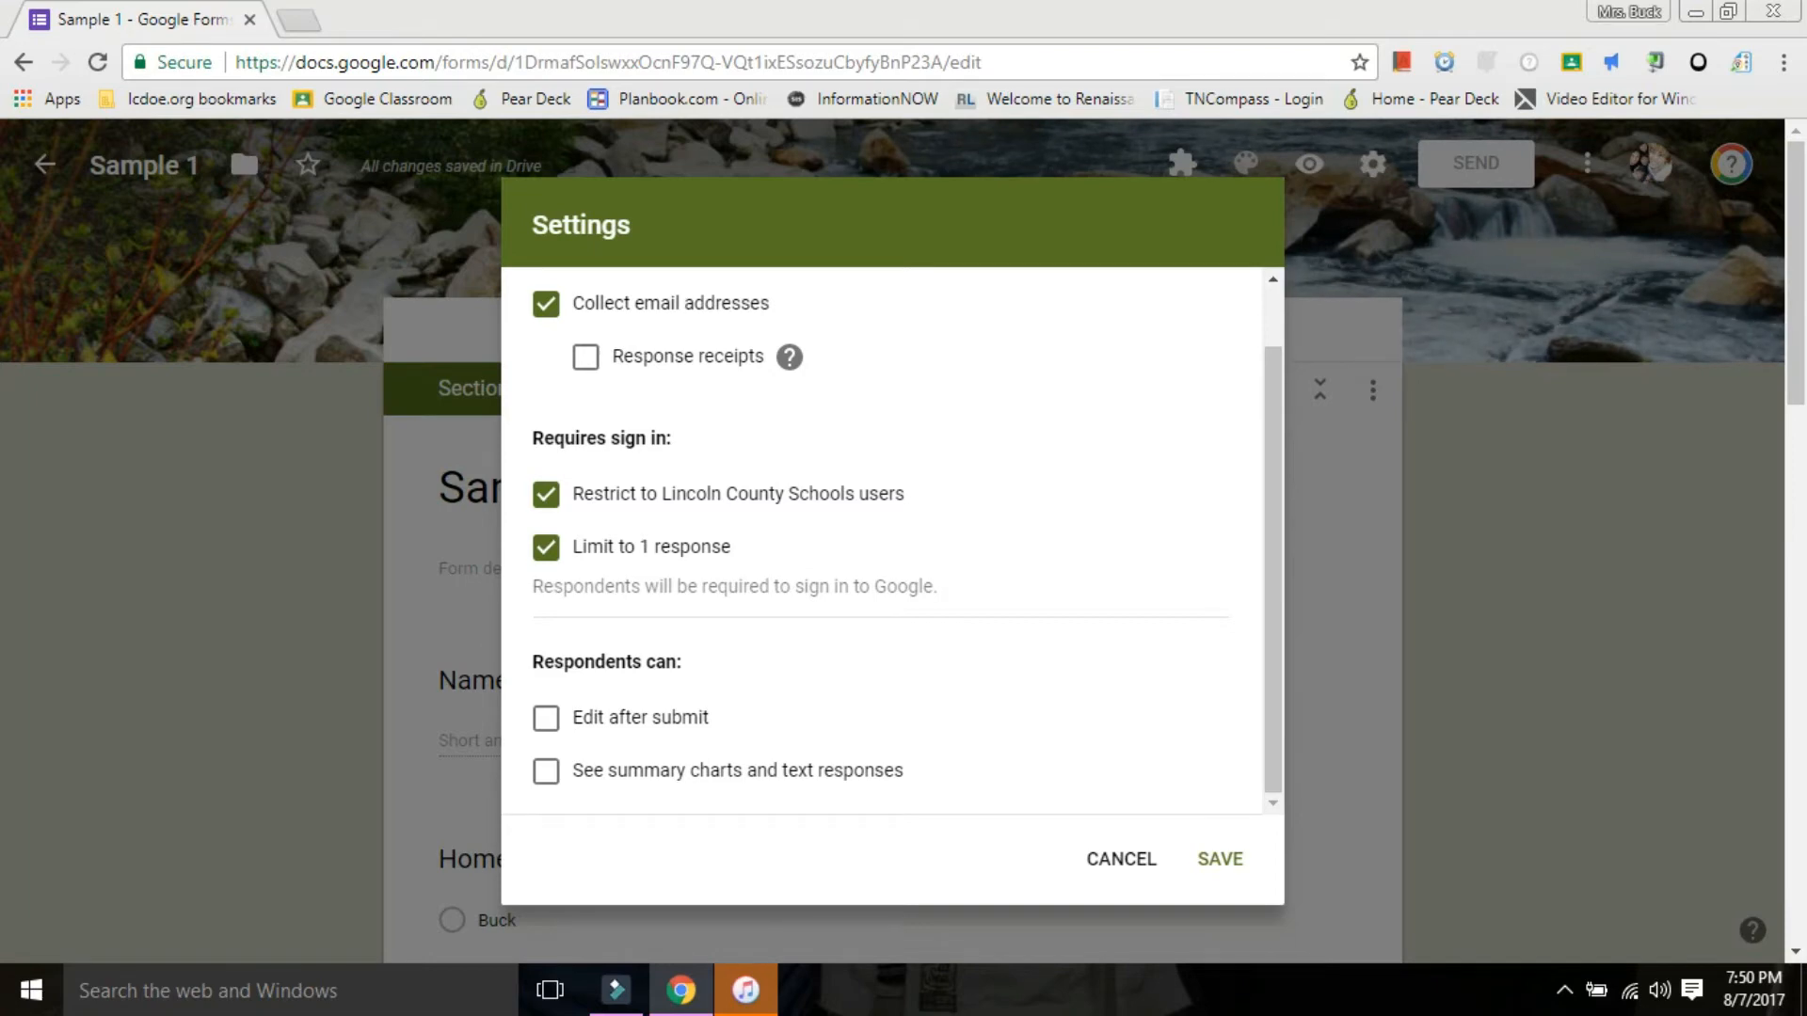
scroll(882, 536, up, 1)
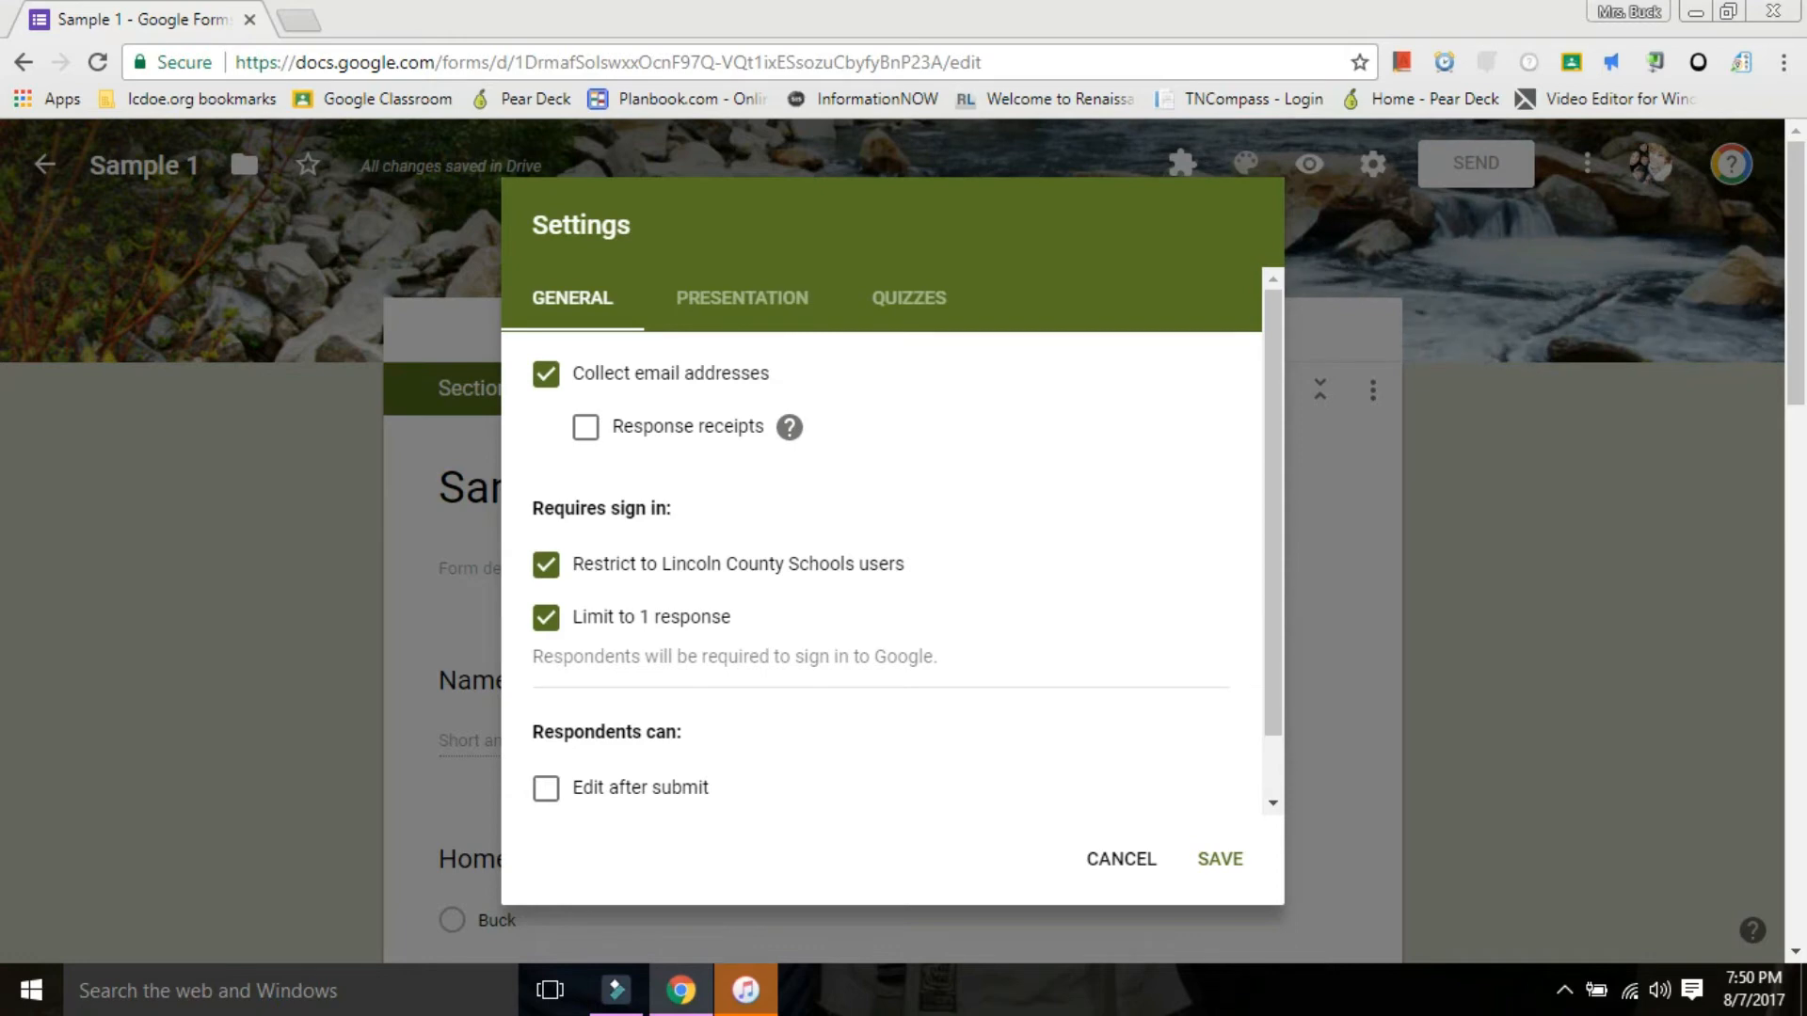
Show a progress bar on the form and set the confirmation message to "Great job! Now please finish your morning work.".
click(742, 298)
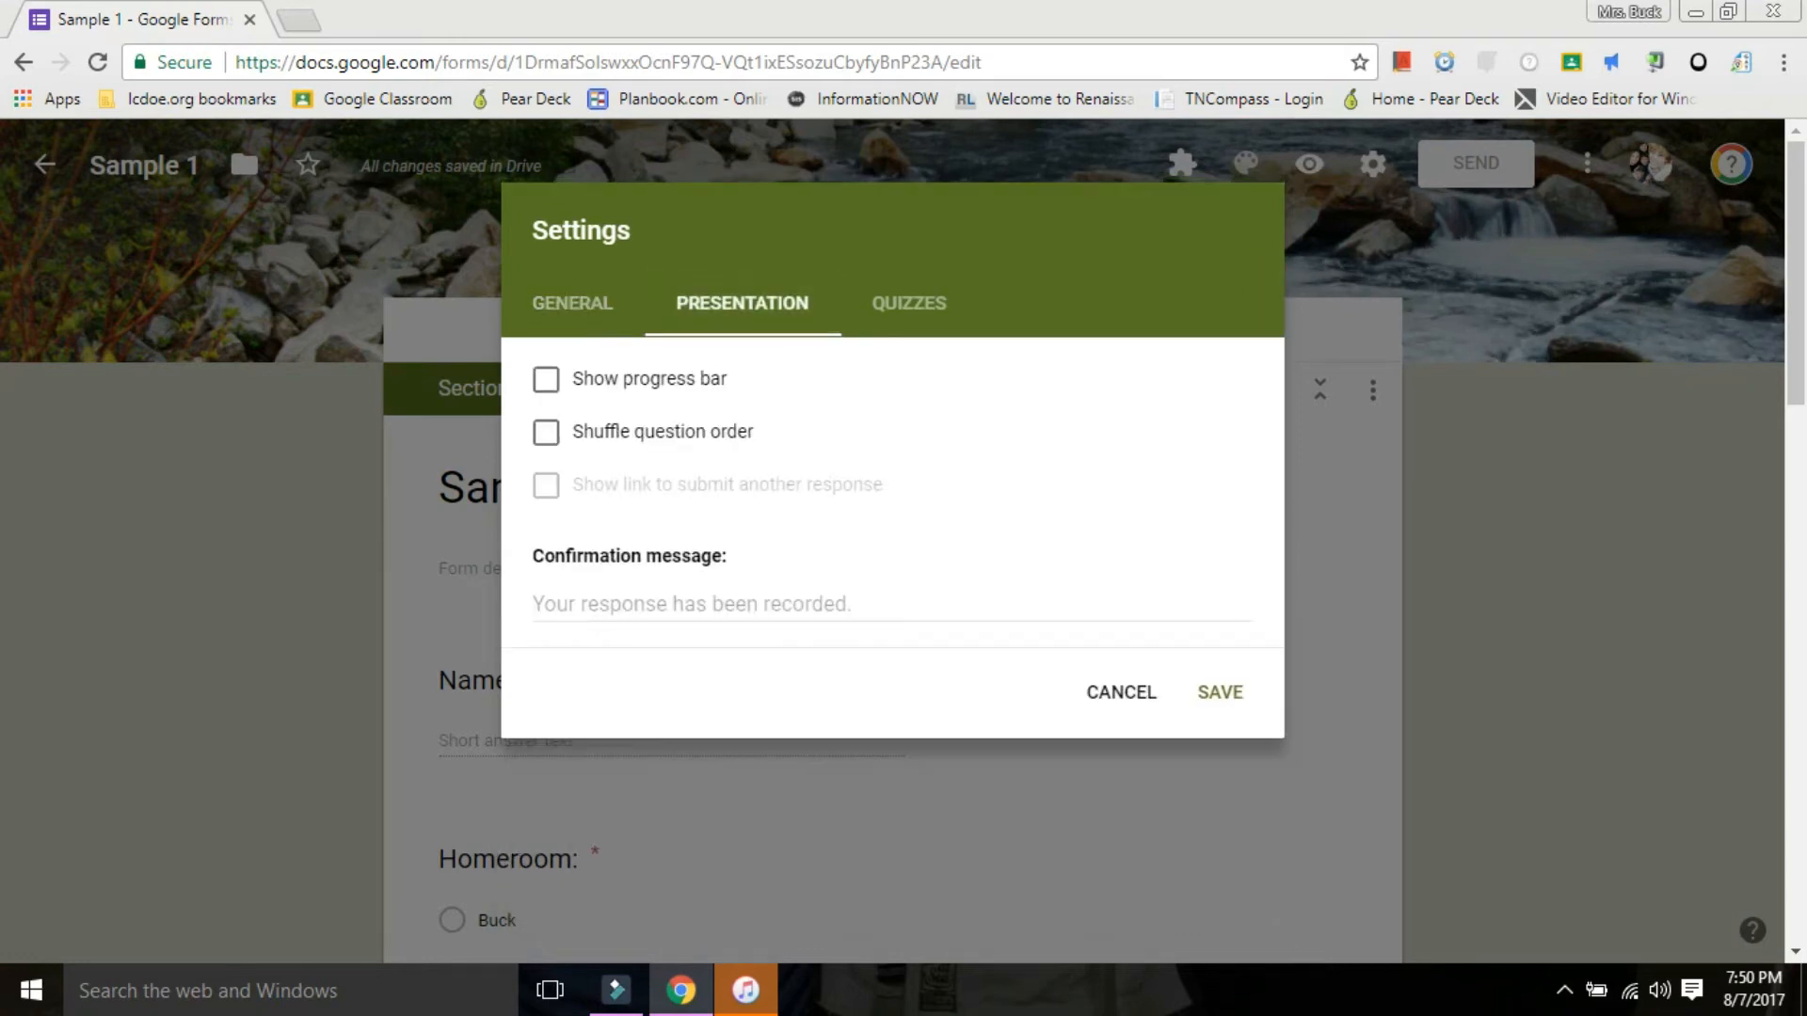
click(545, 380)
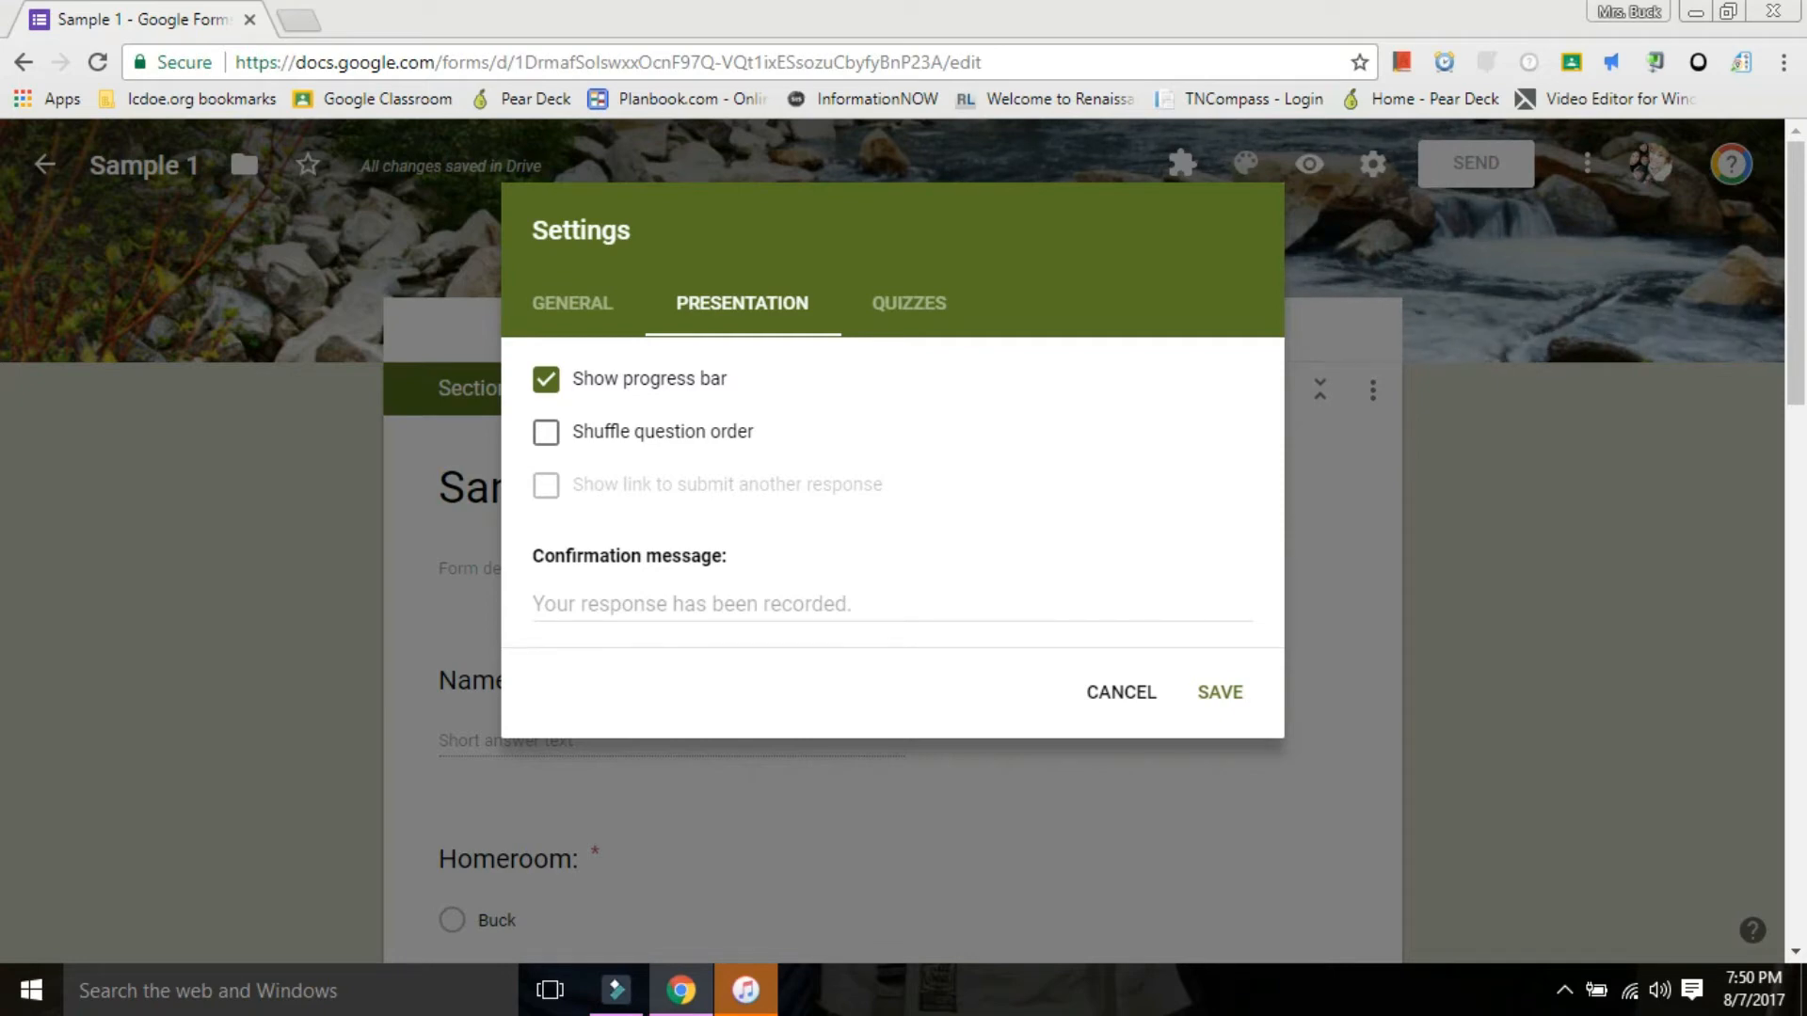
click(599, 604)
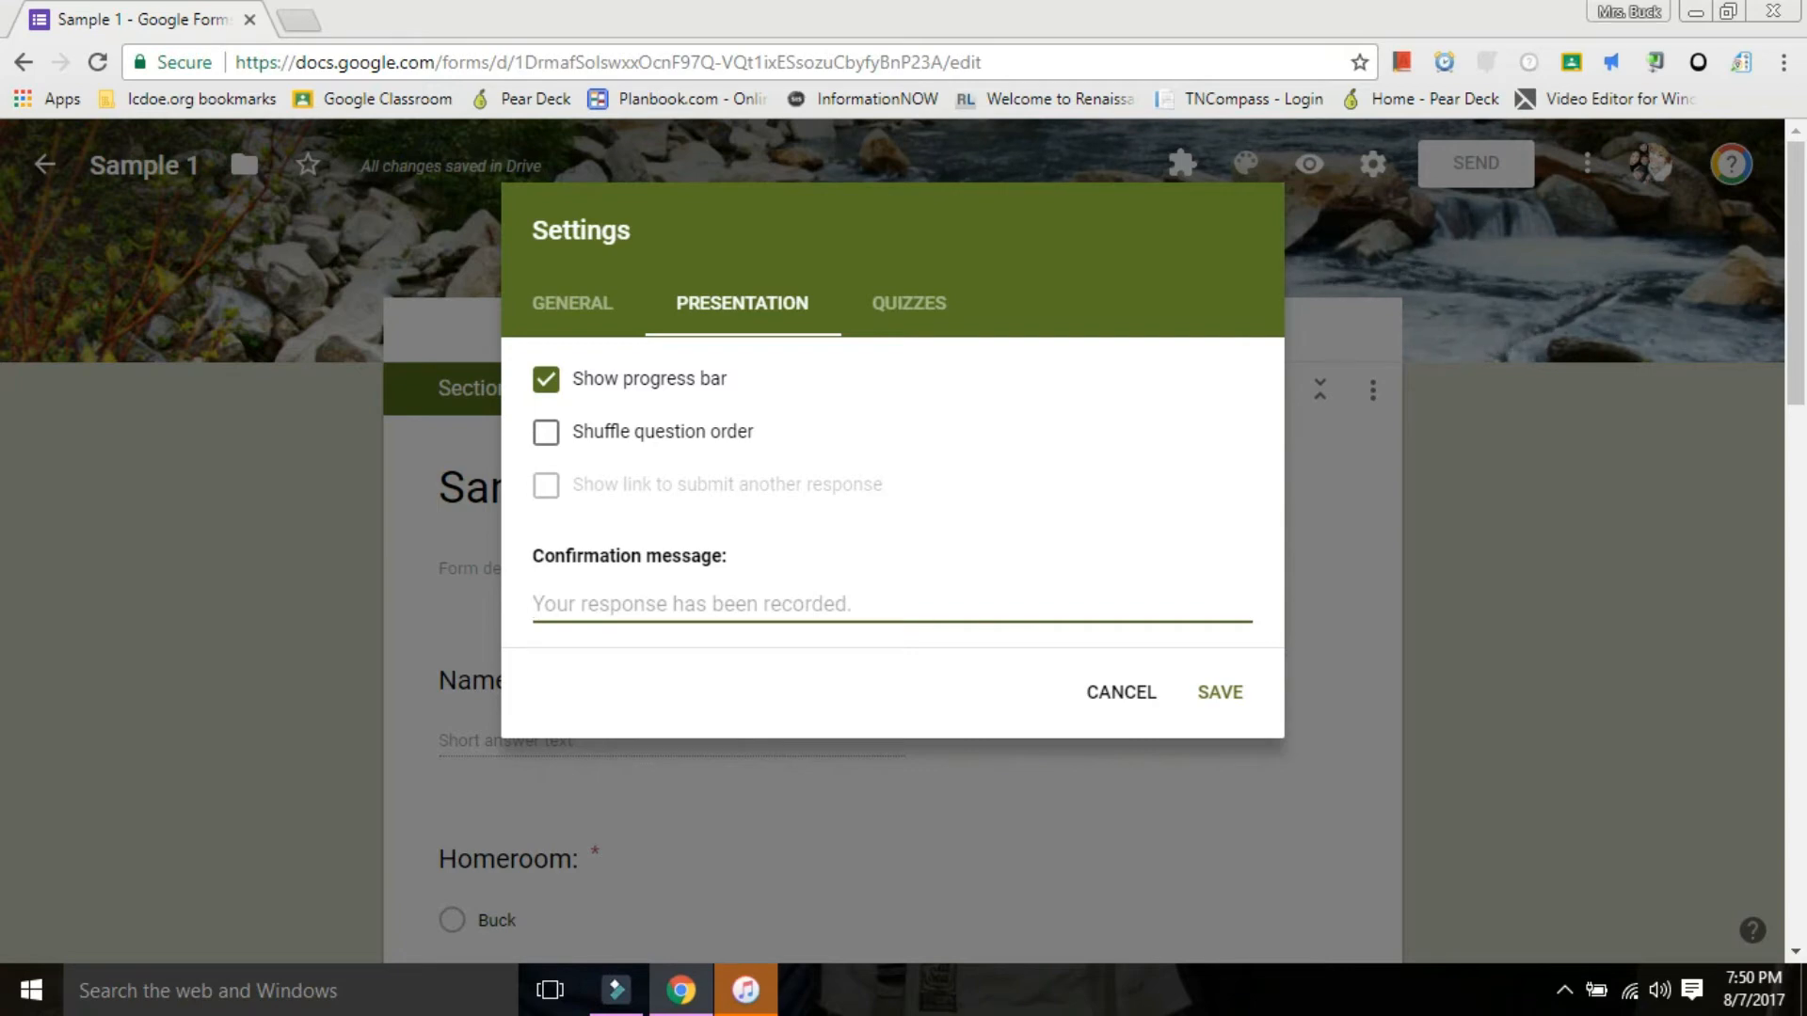
text(Grea)
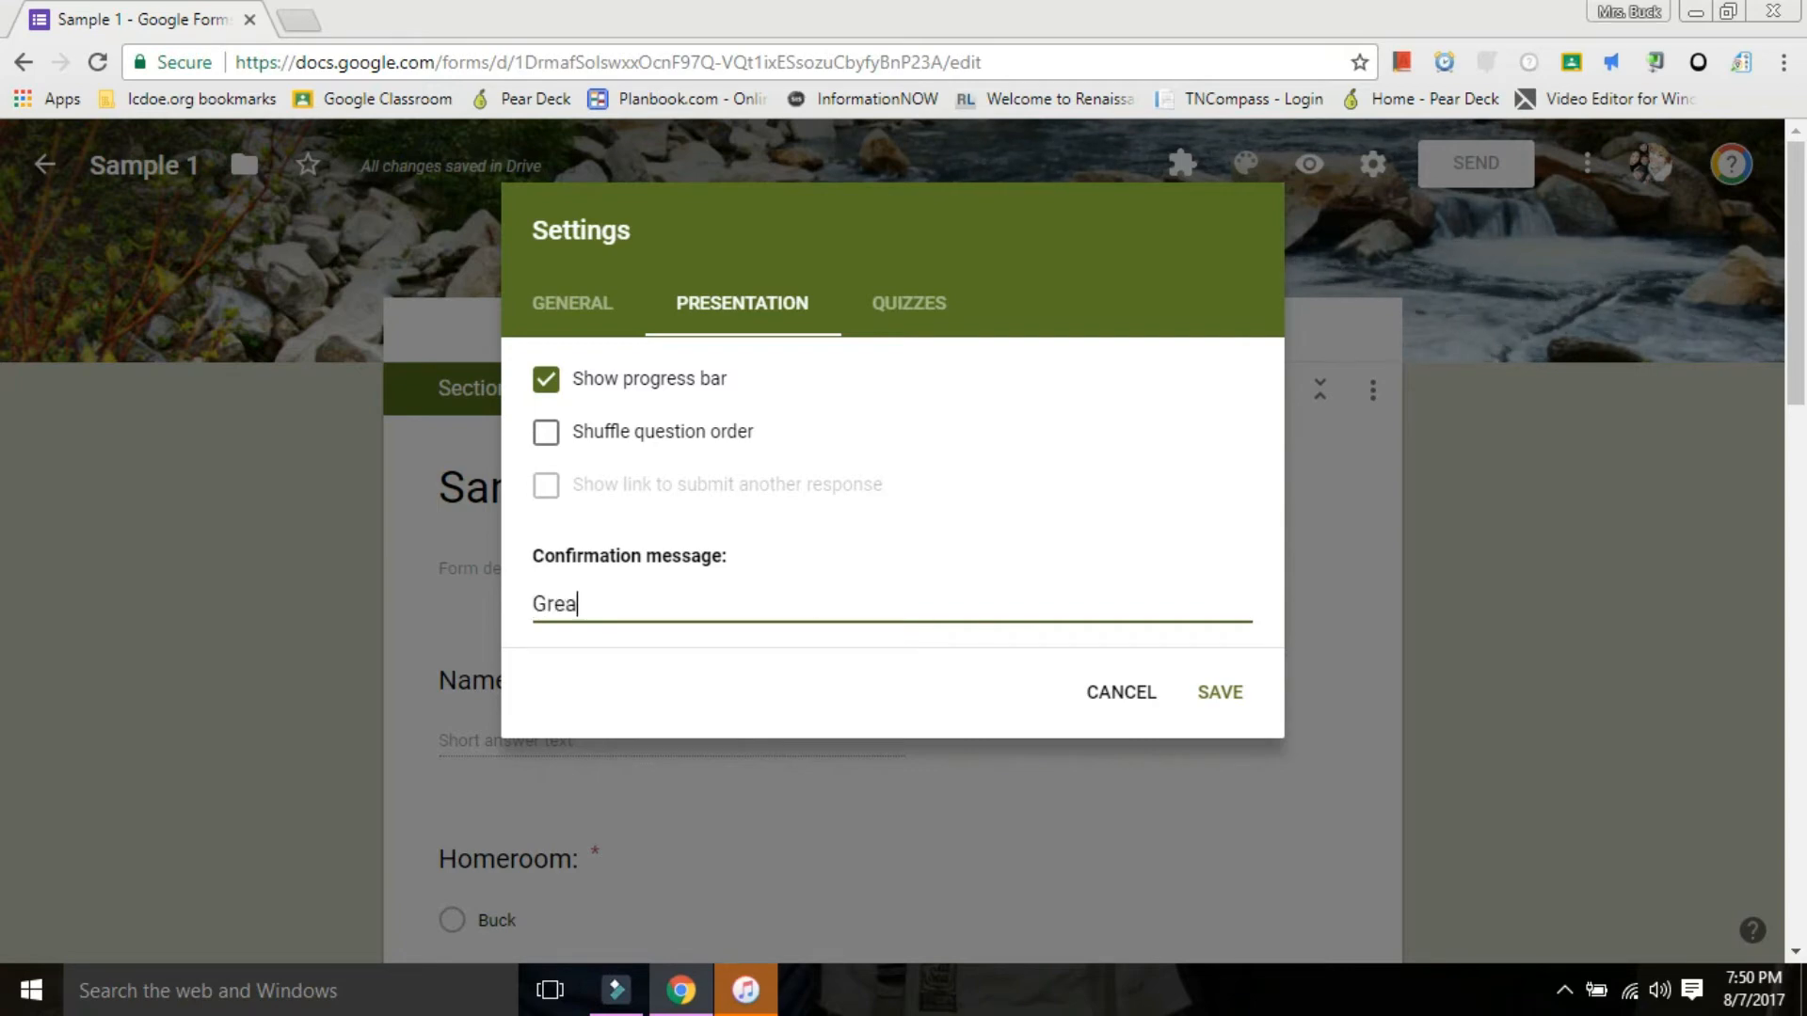
text(t job! )
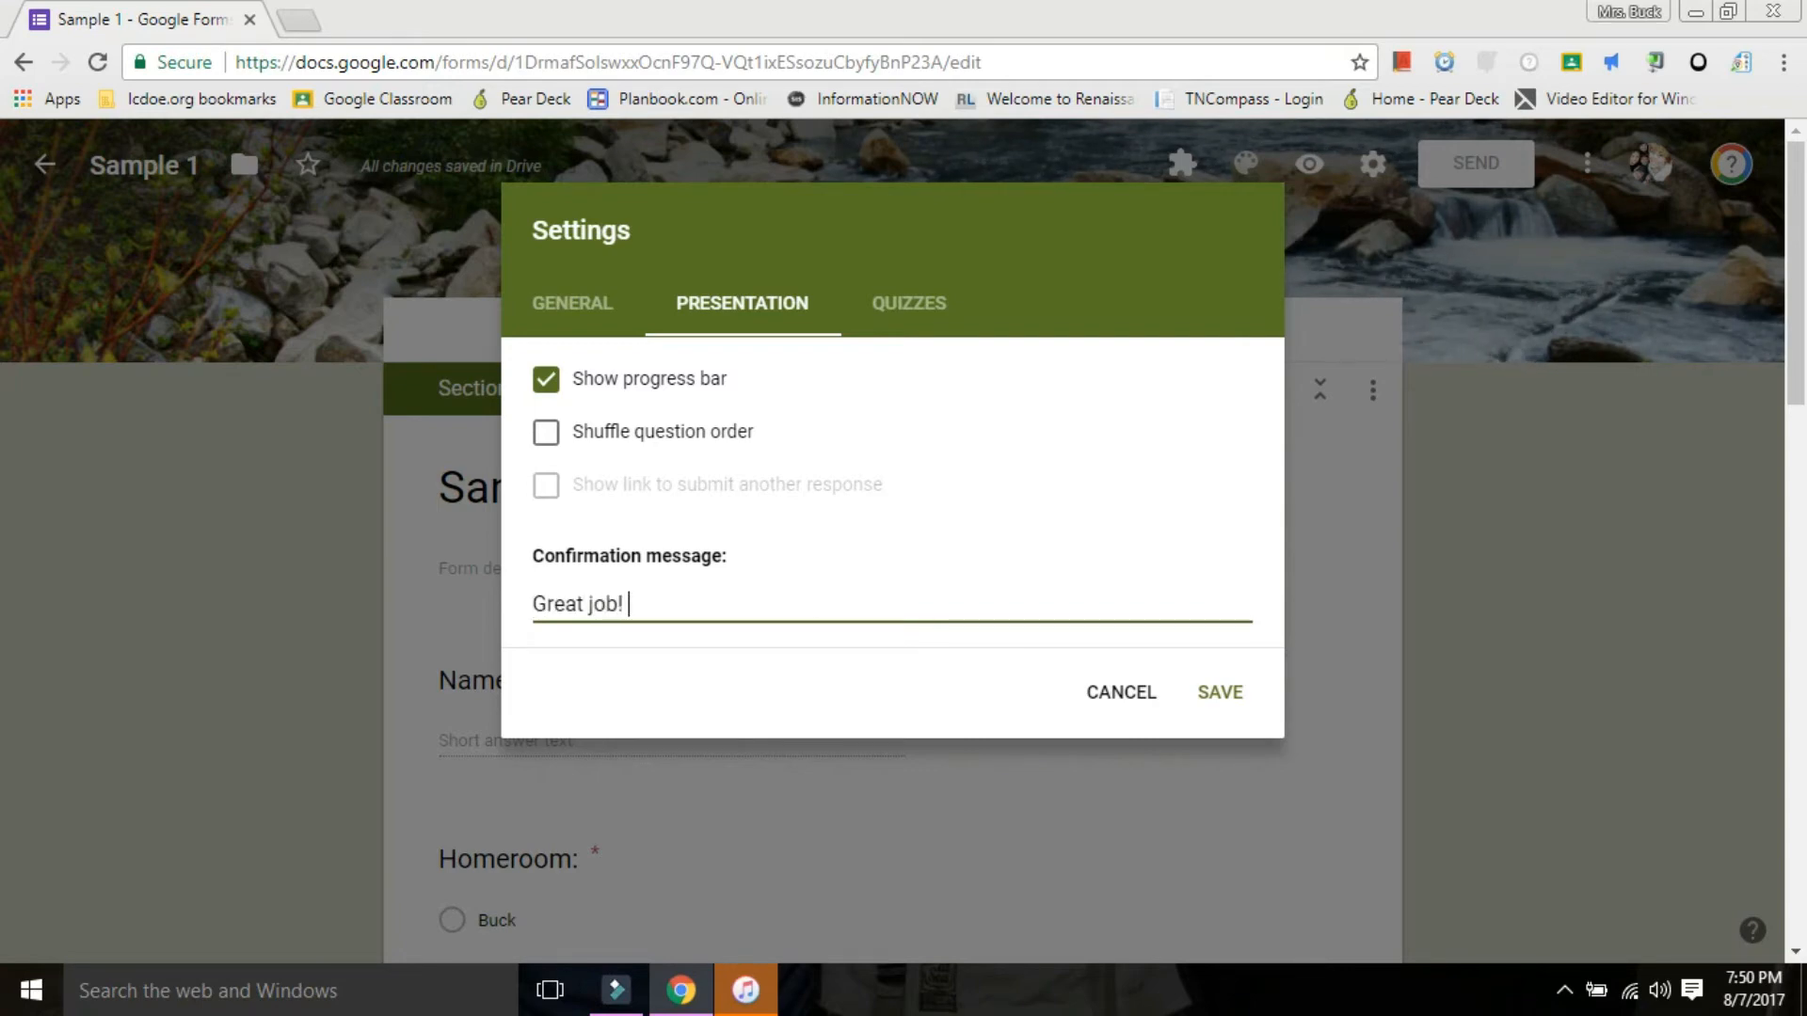
text(Now plea)
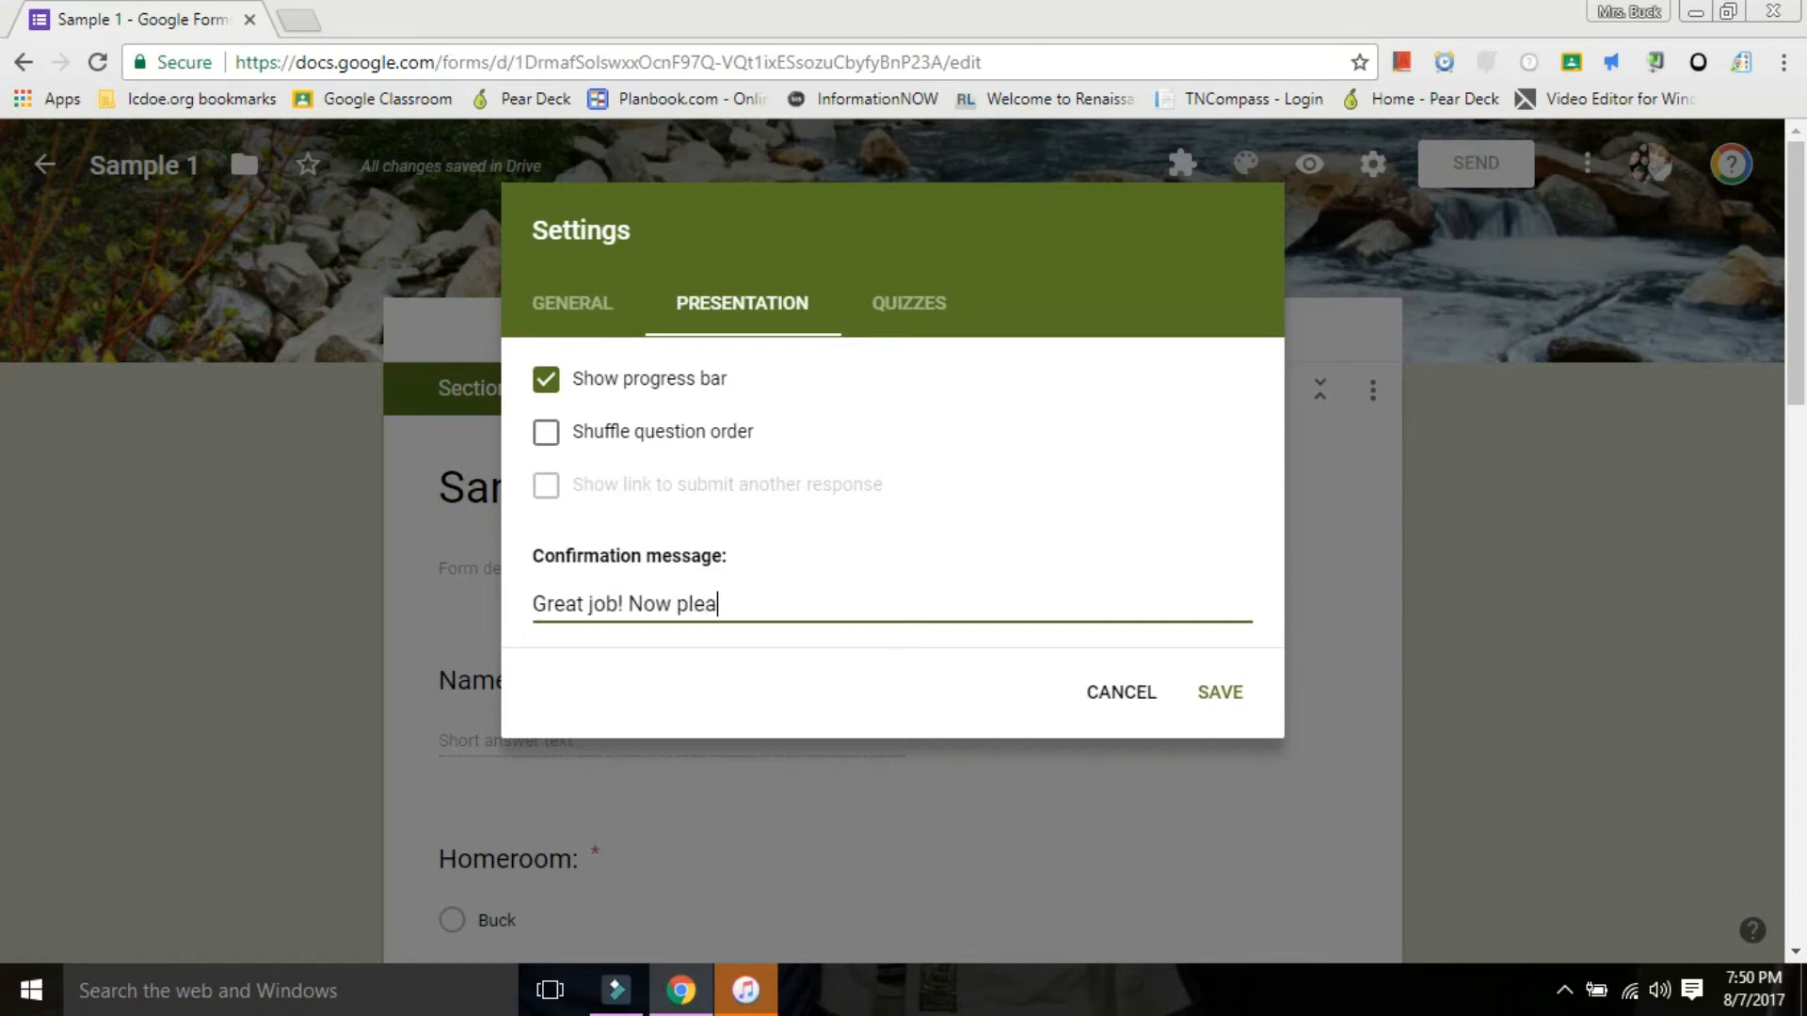
text(se finish y)
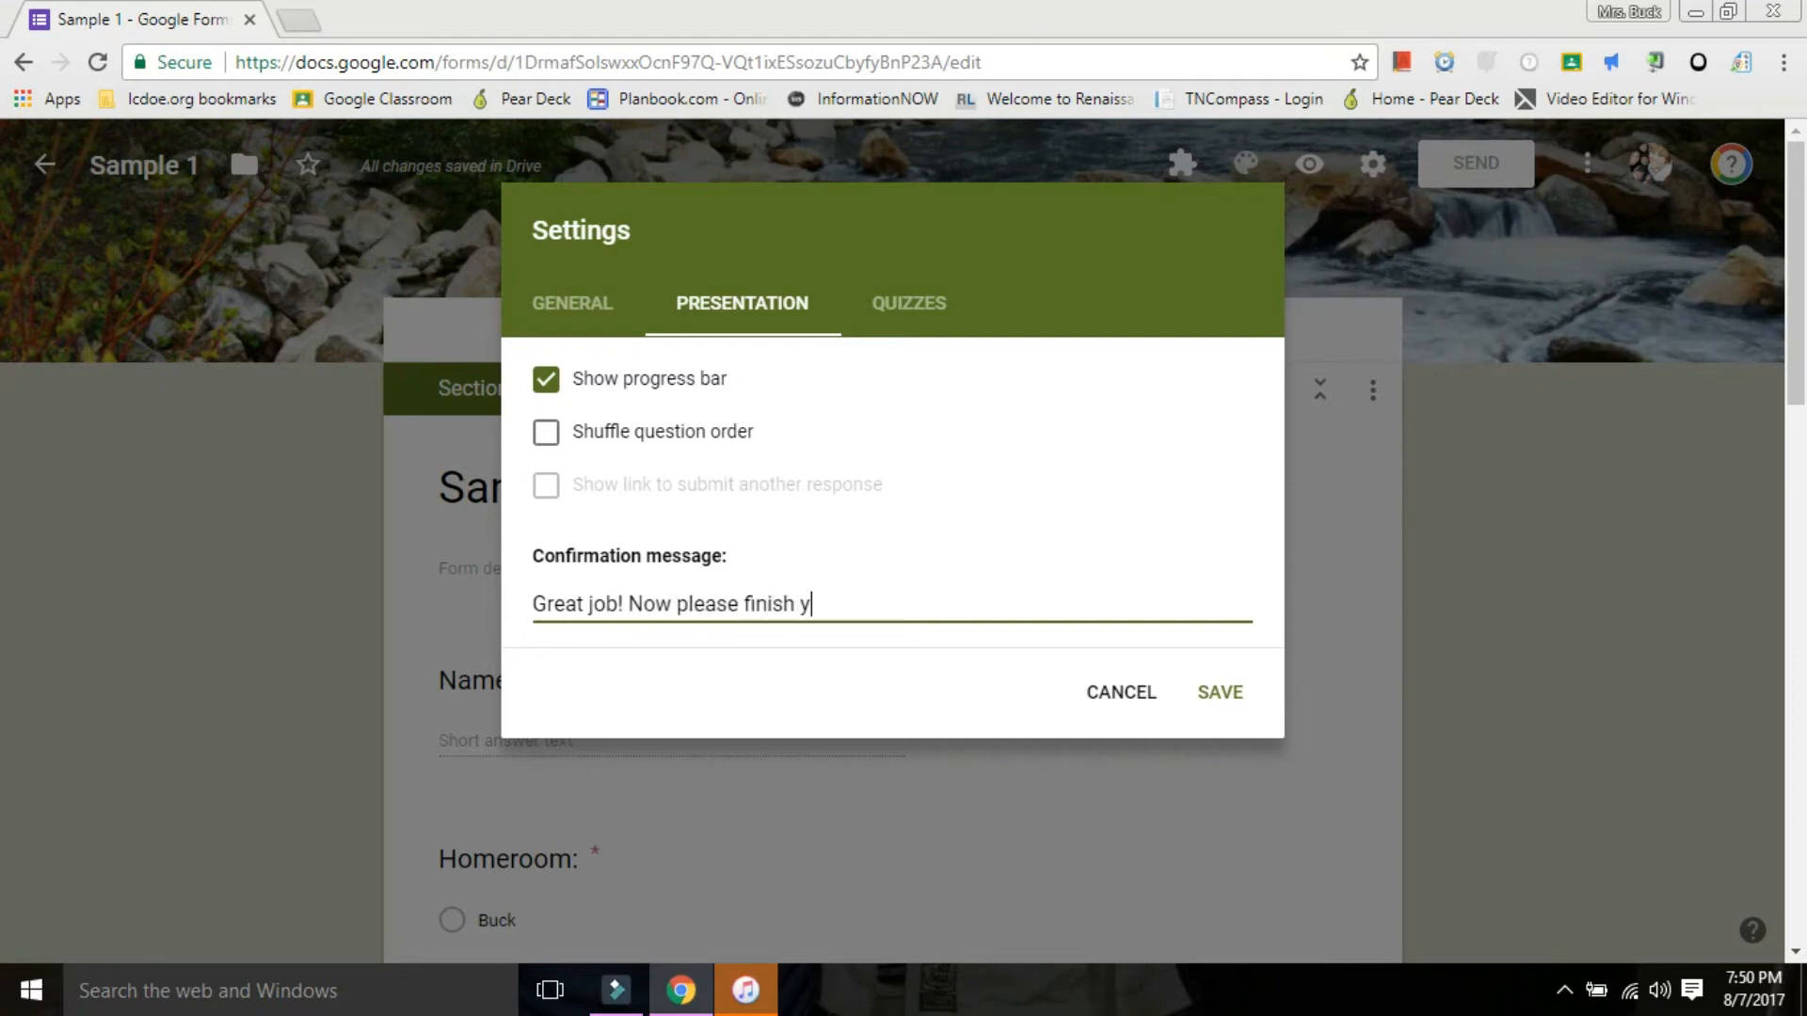
text(our morning work.)
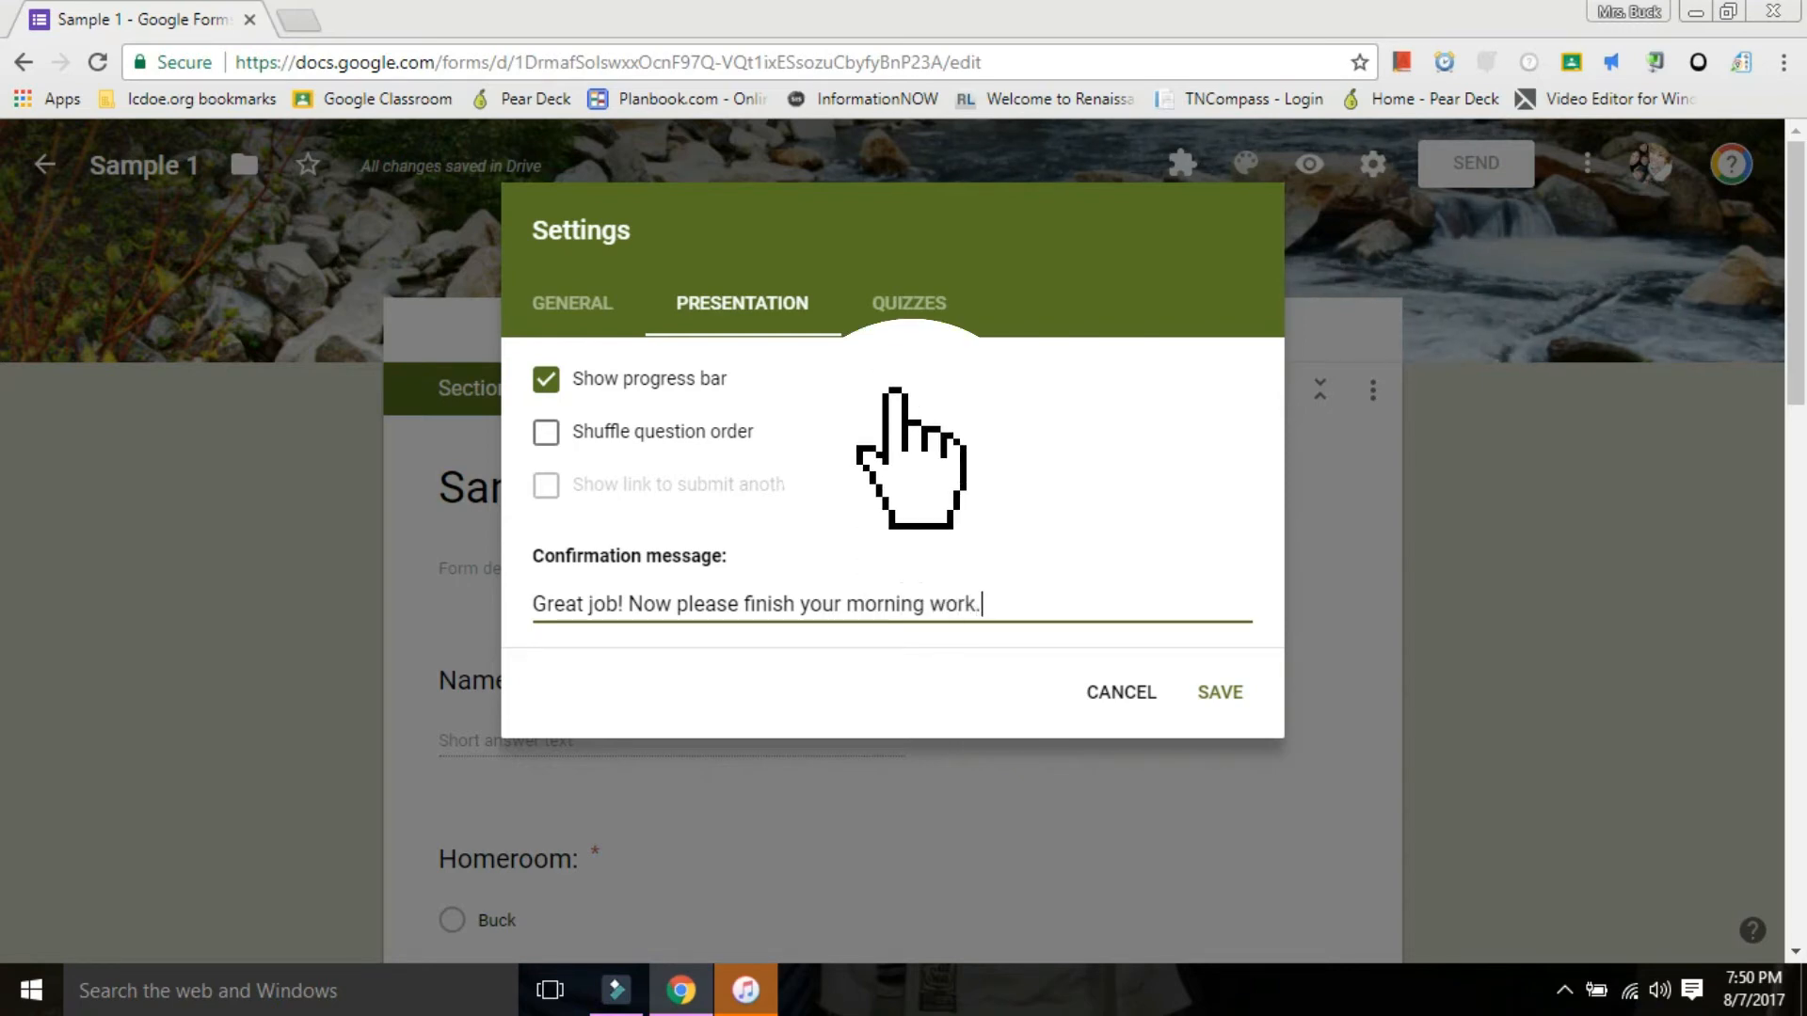
Make the form a quiz with grades released later, after manual review.
click(909, 303)
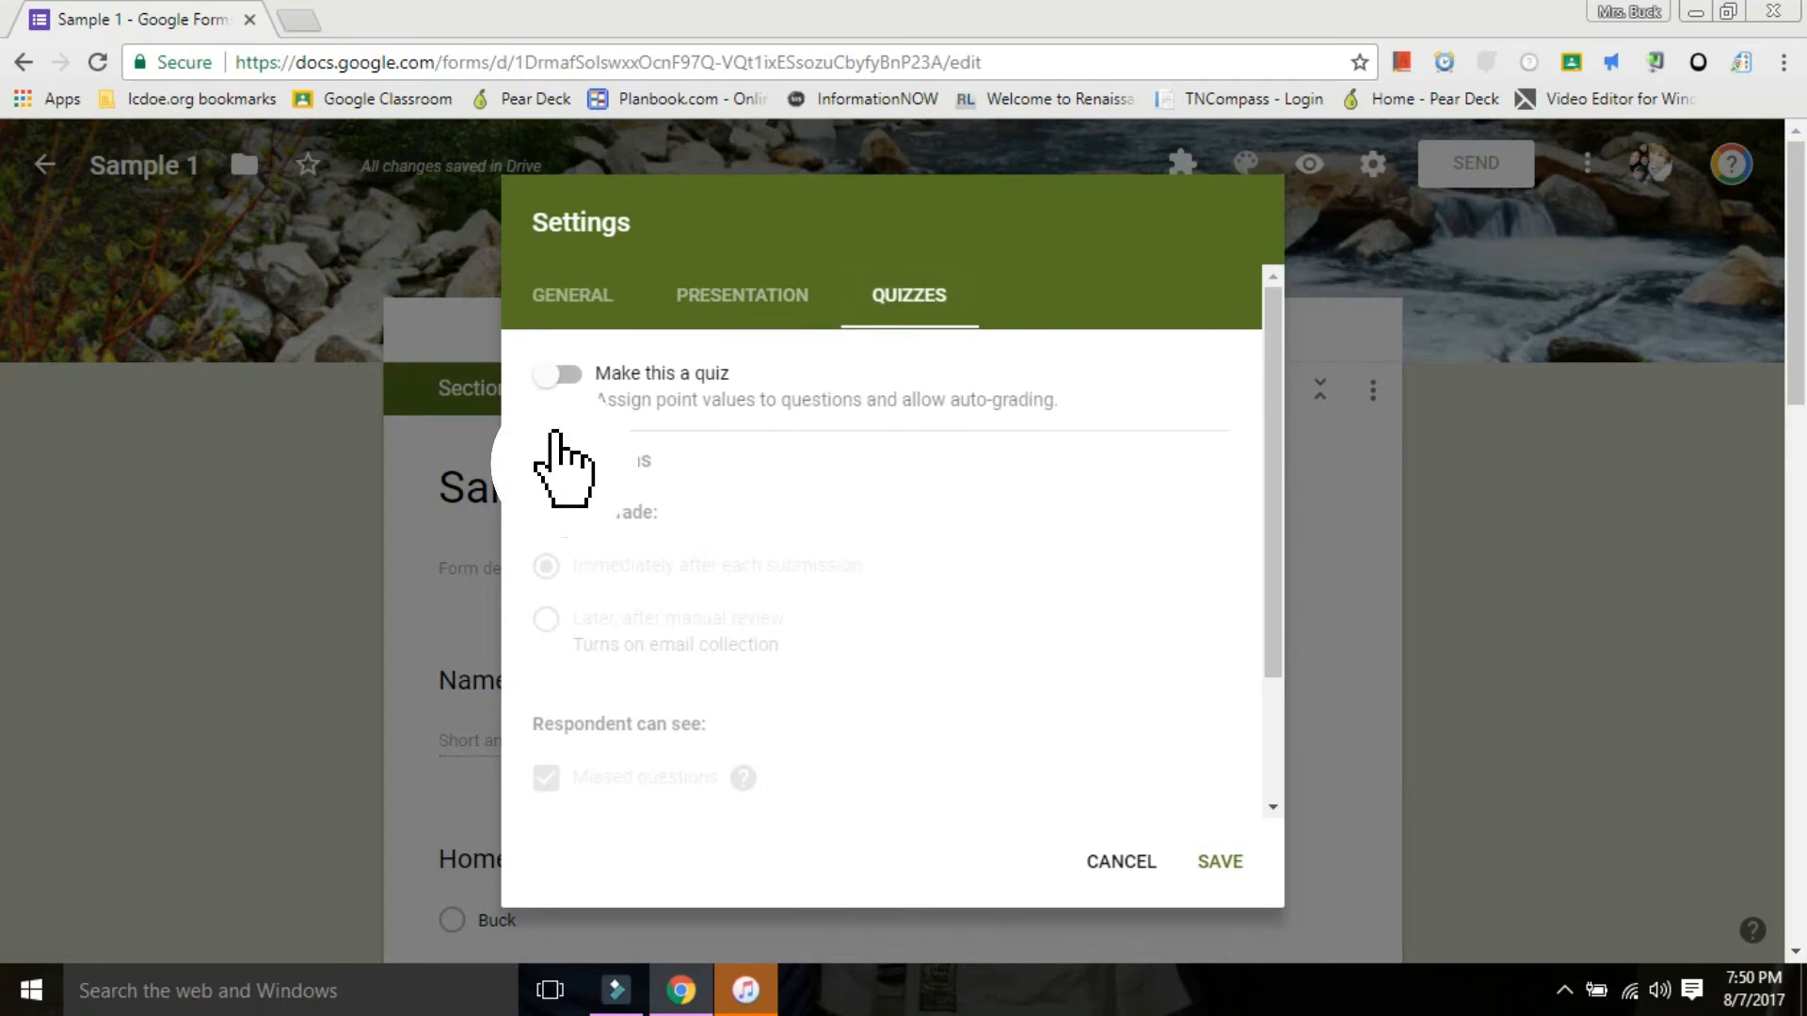
click(559, 374)
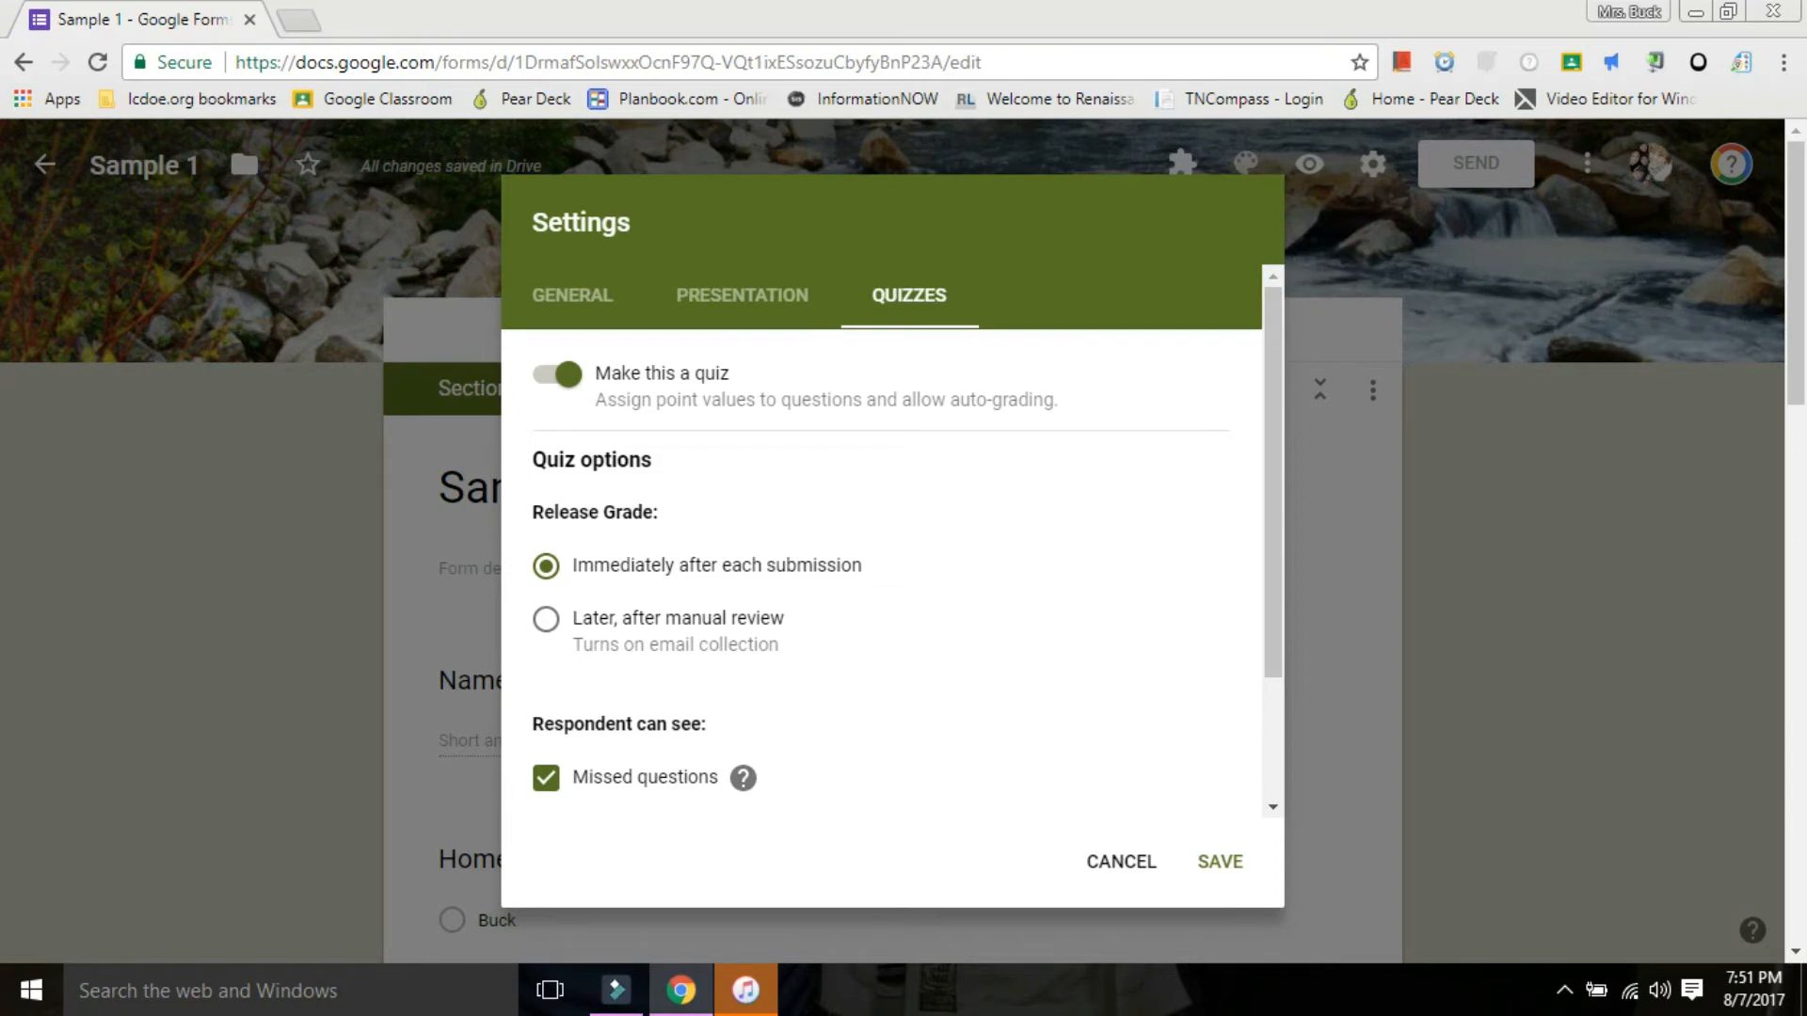
click(546, 619)
Stop respondents from seeing missed questions, correct answers and point values, and save the form settings.
scroll(885, 564, down, 2)
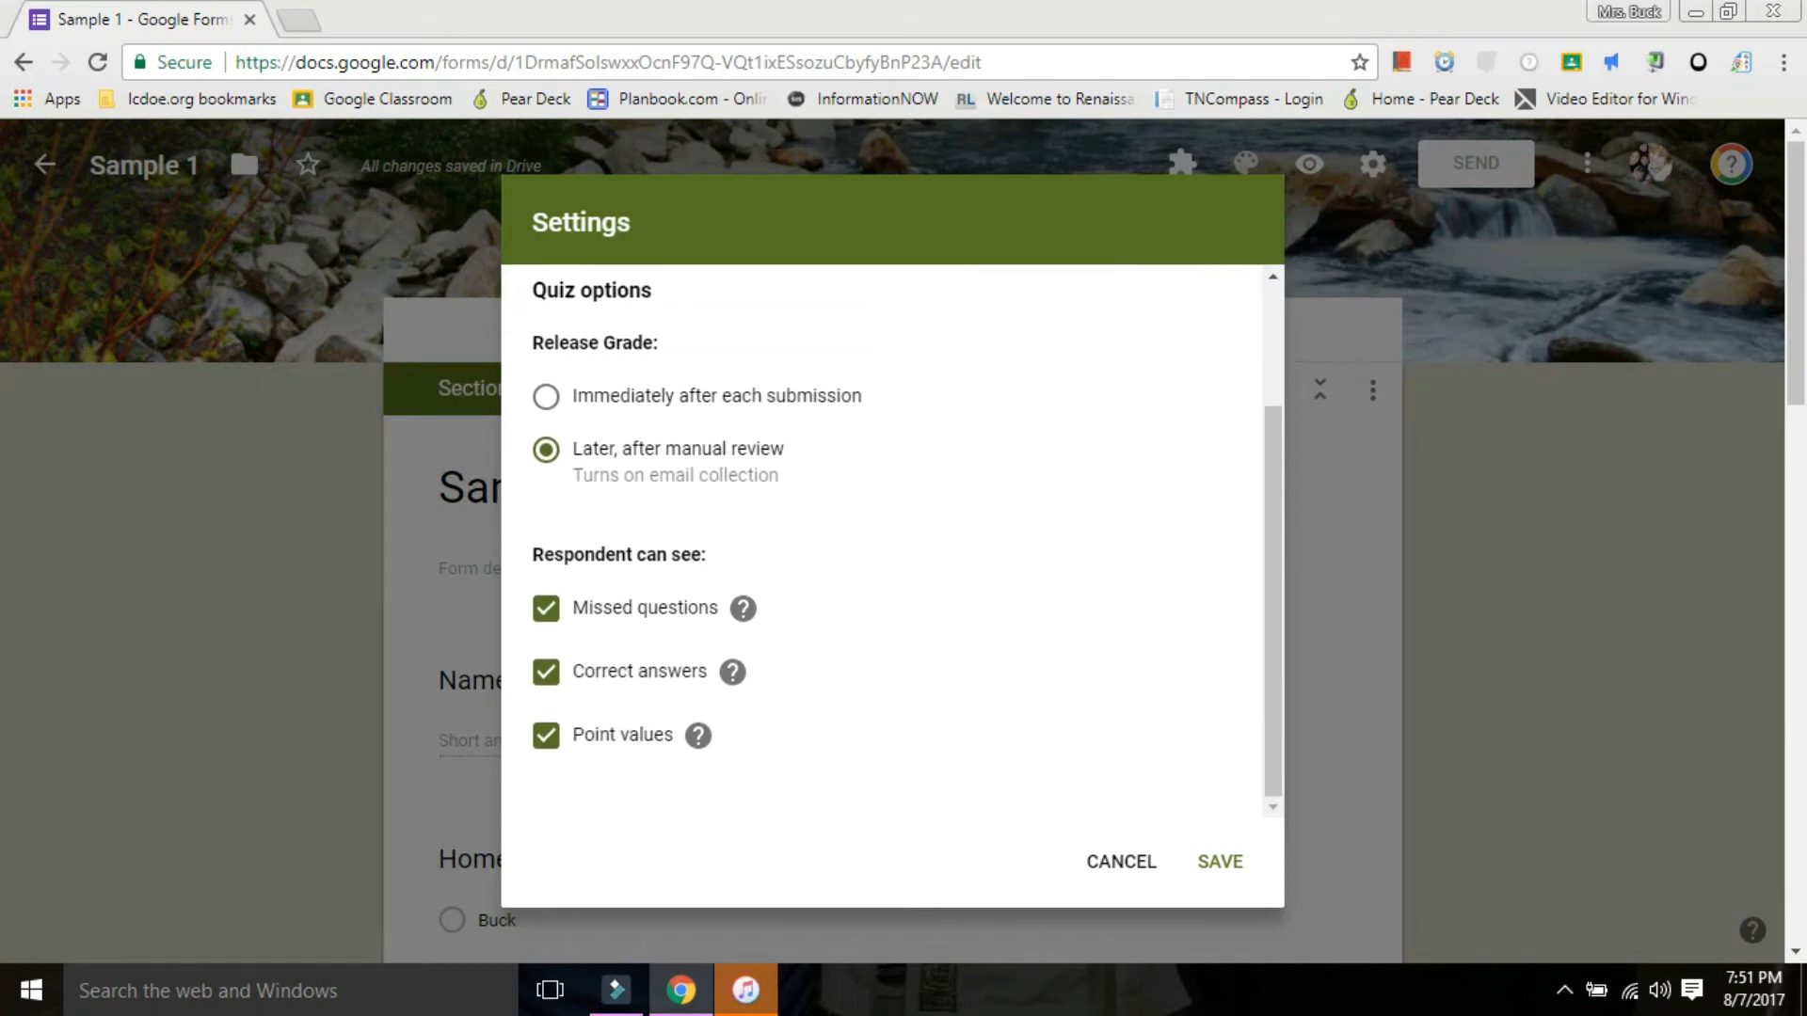
click(546, 608)
click(546, 672)
click(546, 735)
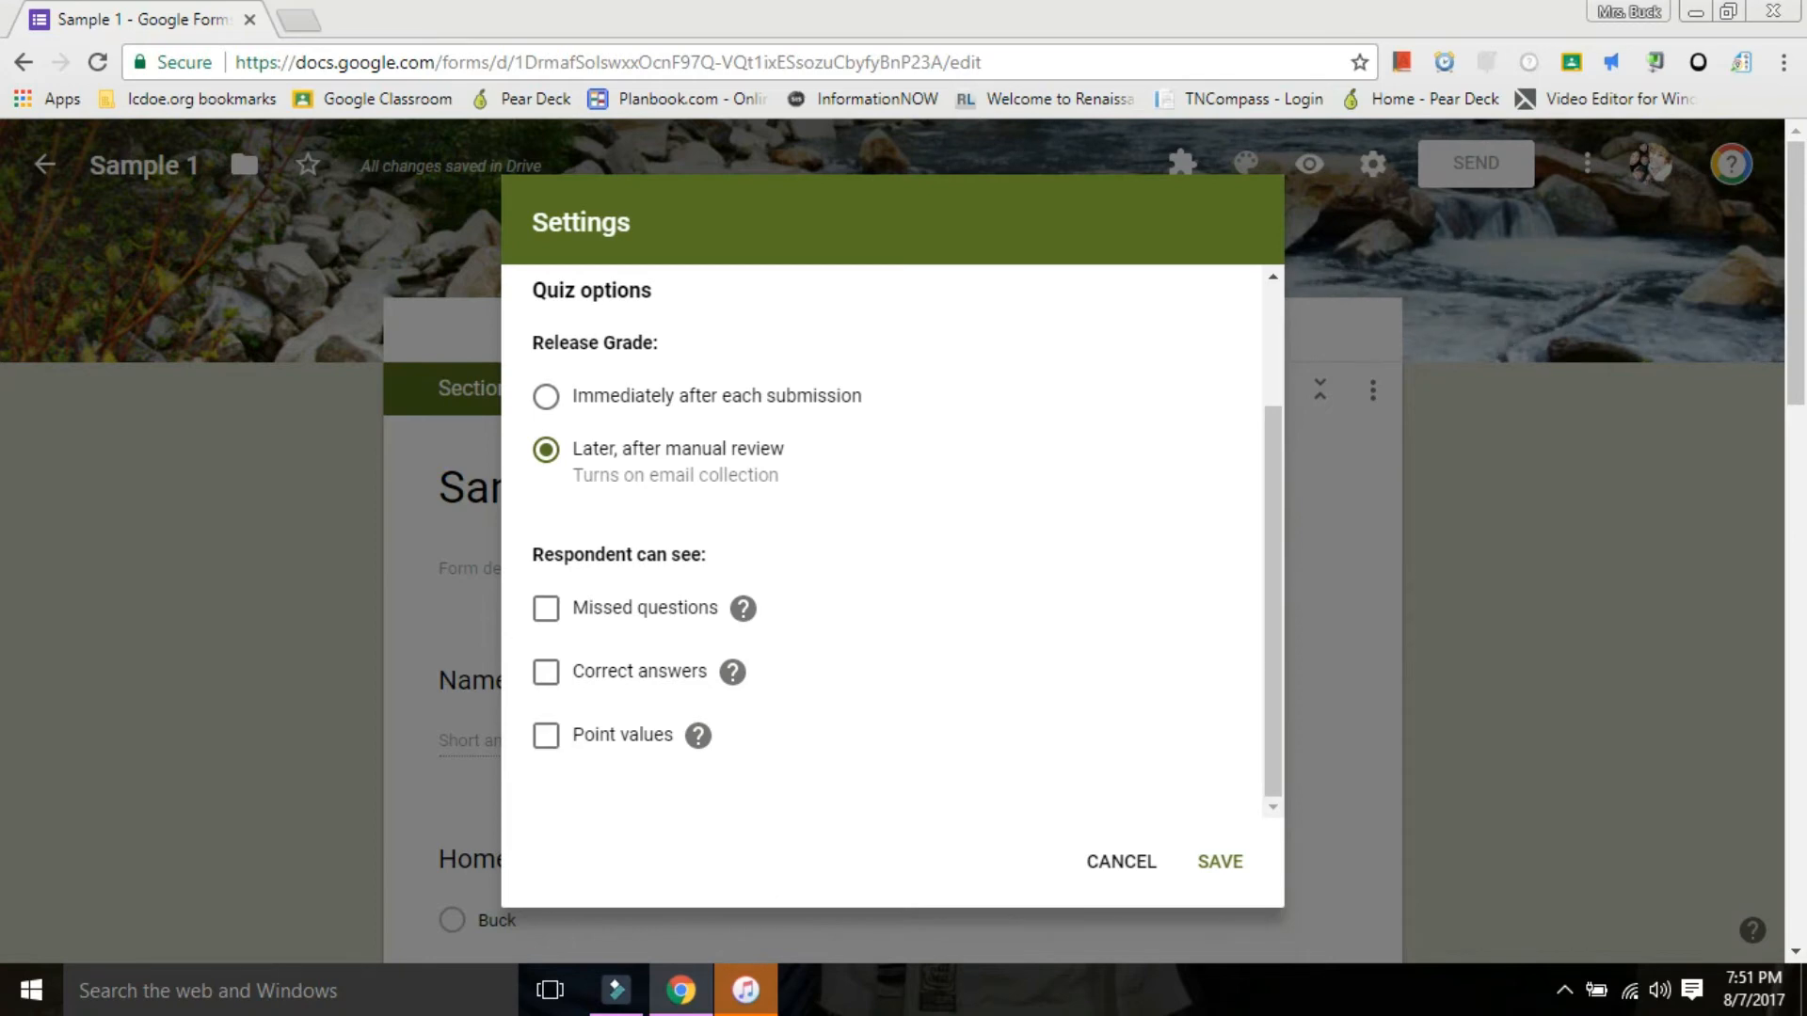
scroll(885, 564, up, 2)
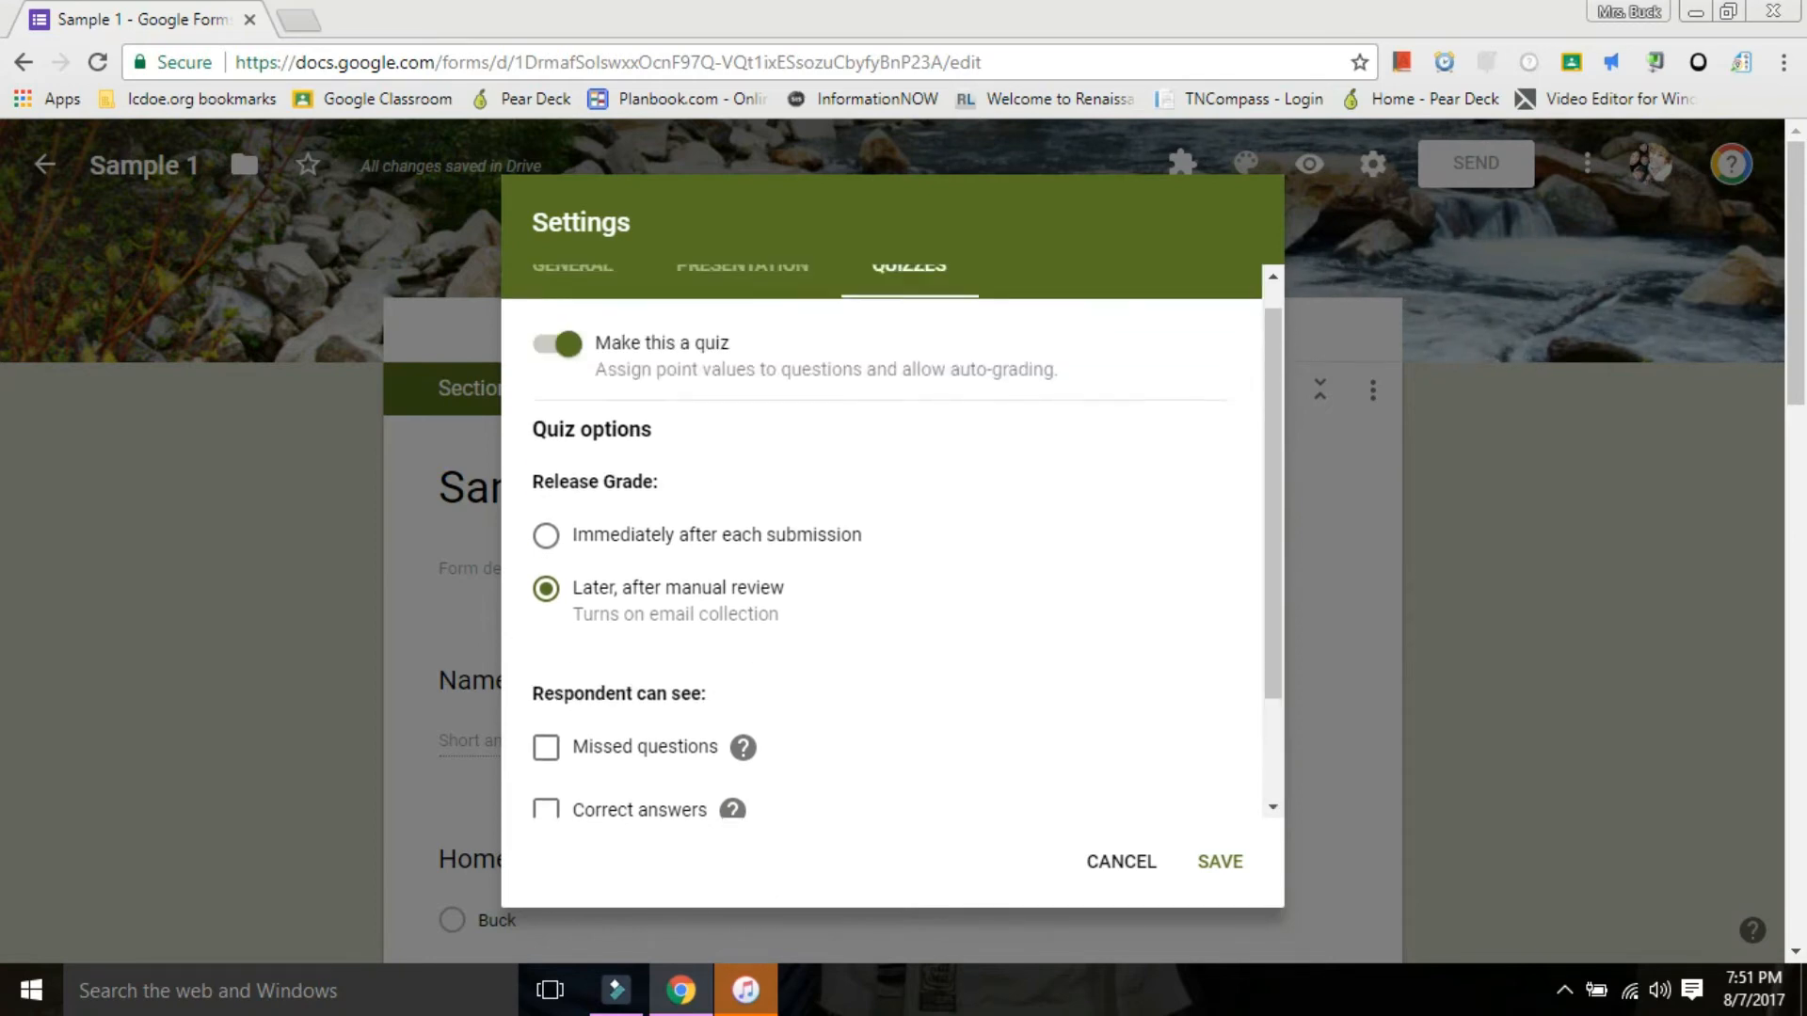
scroll(885, 565, down, 2)
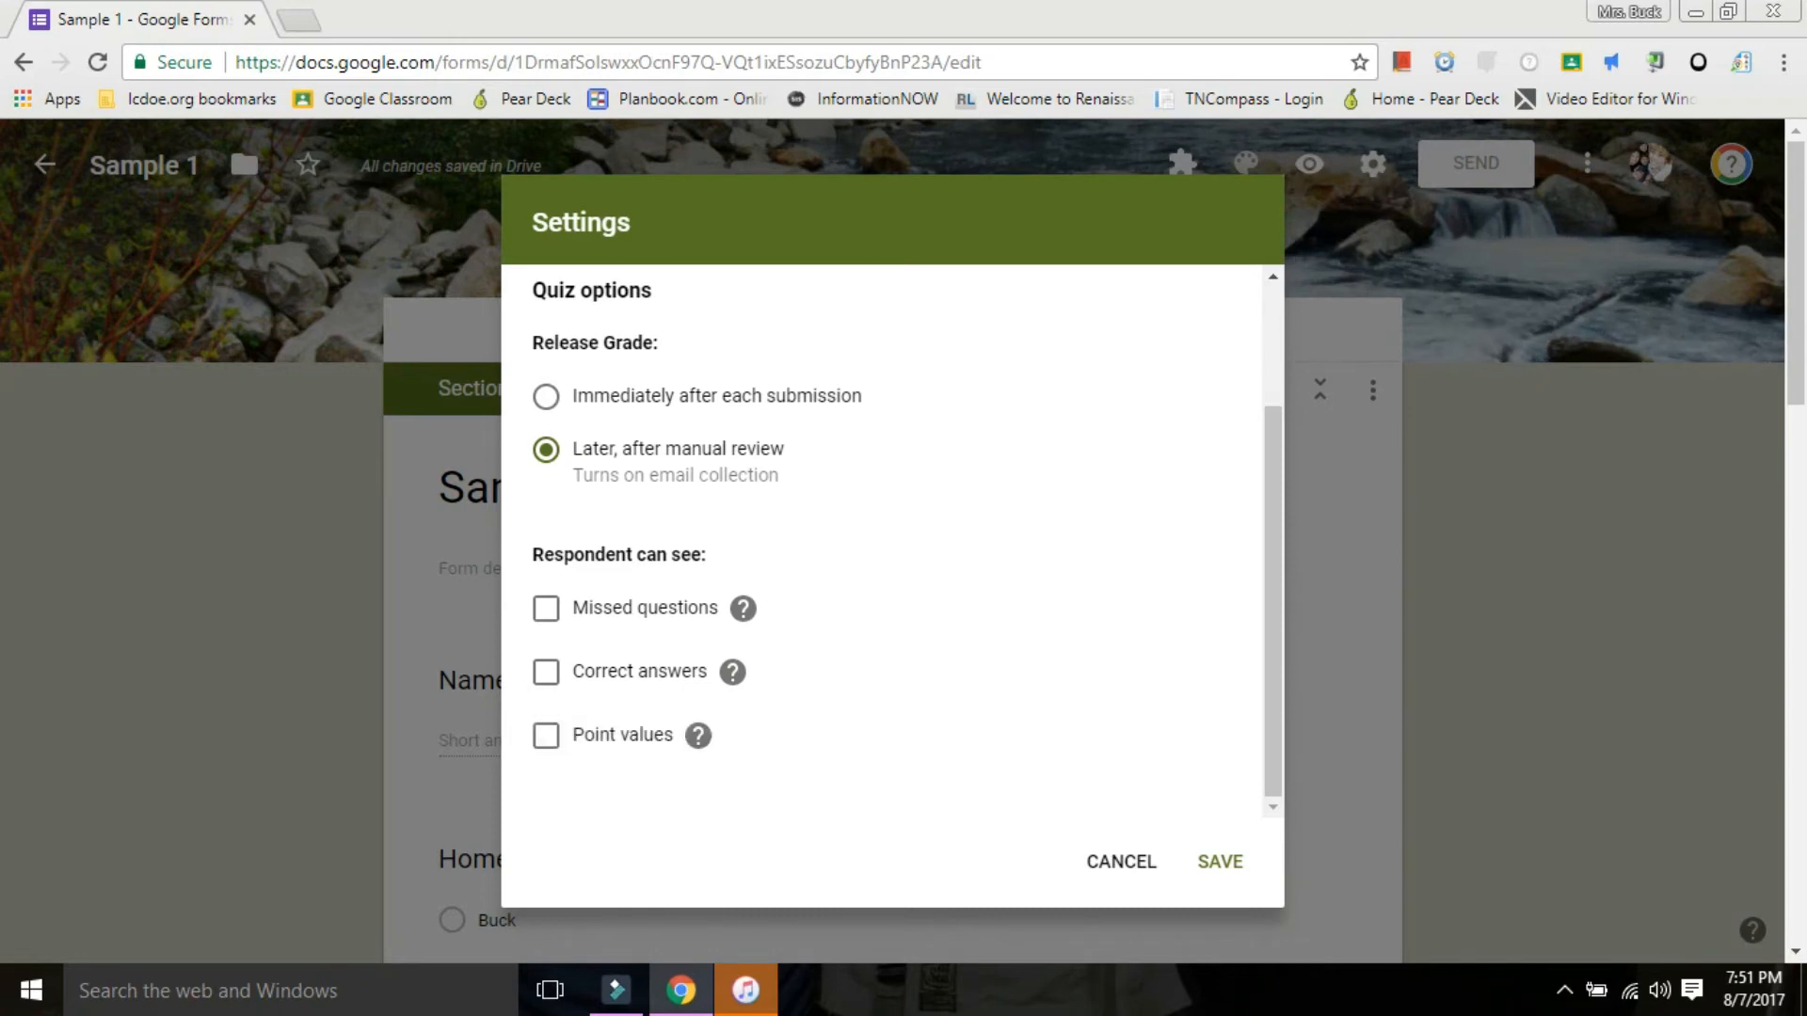
scroll(885, 565, up, 2)
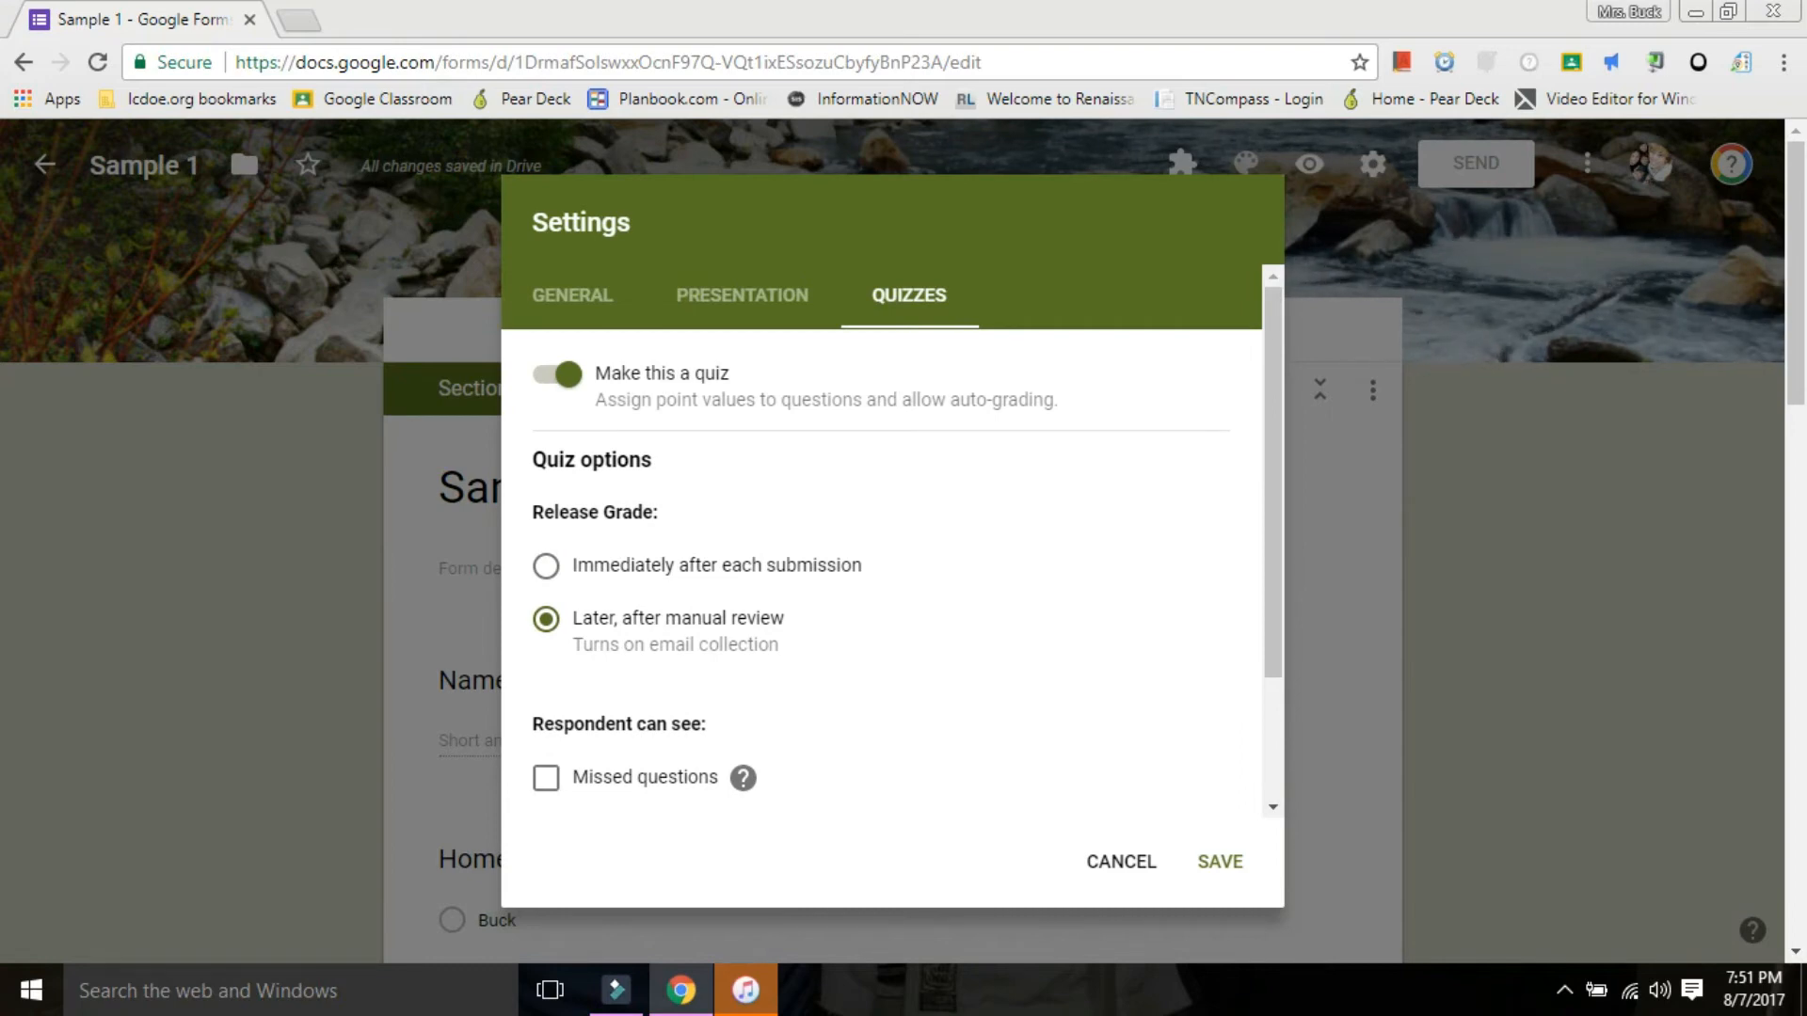
scroll(885, 564, down, 2)
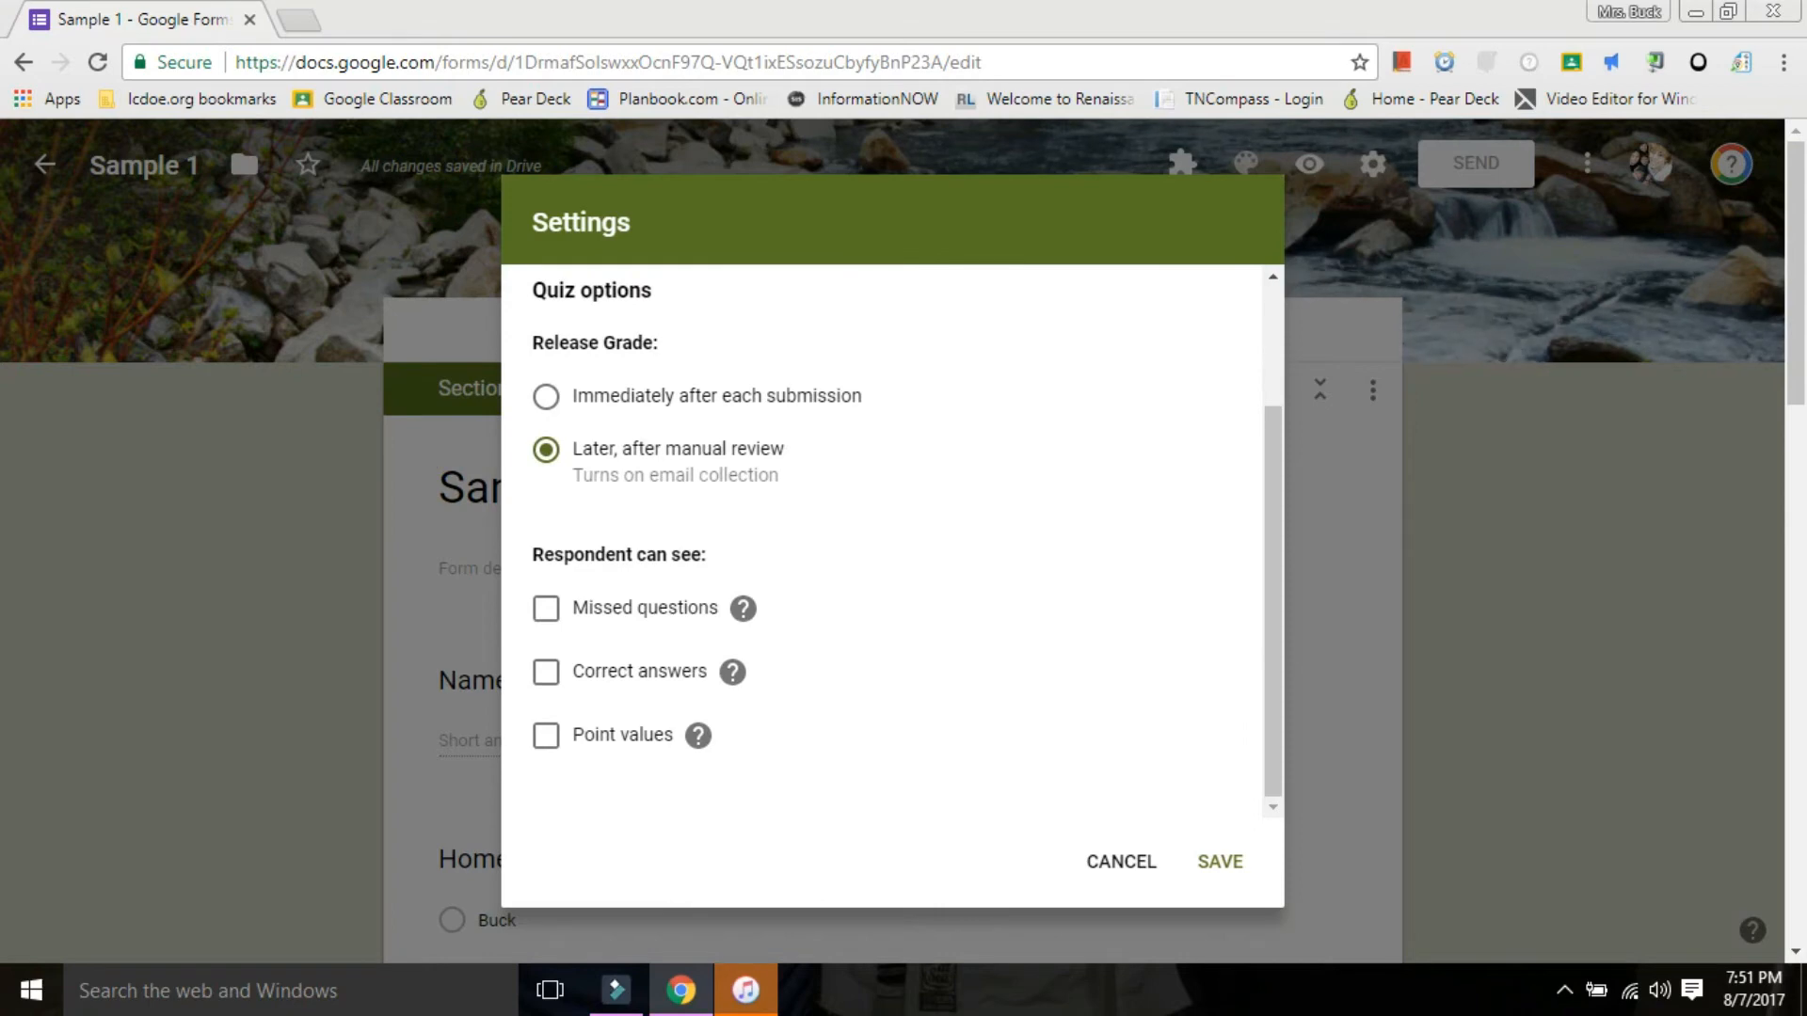
scroll(885, 565, up, 2)
scroll(884, 565, down, 2)
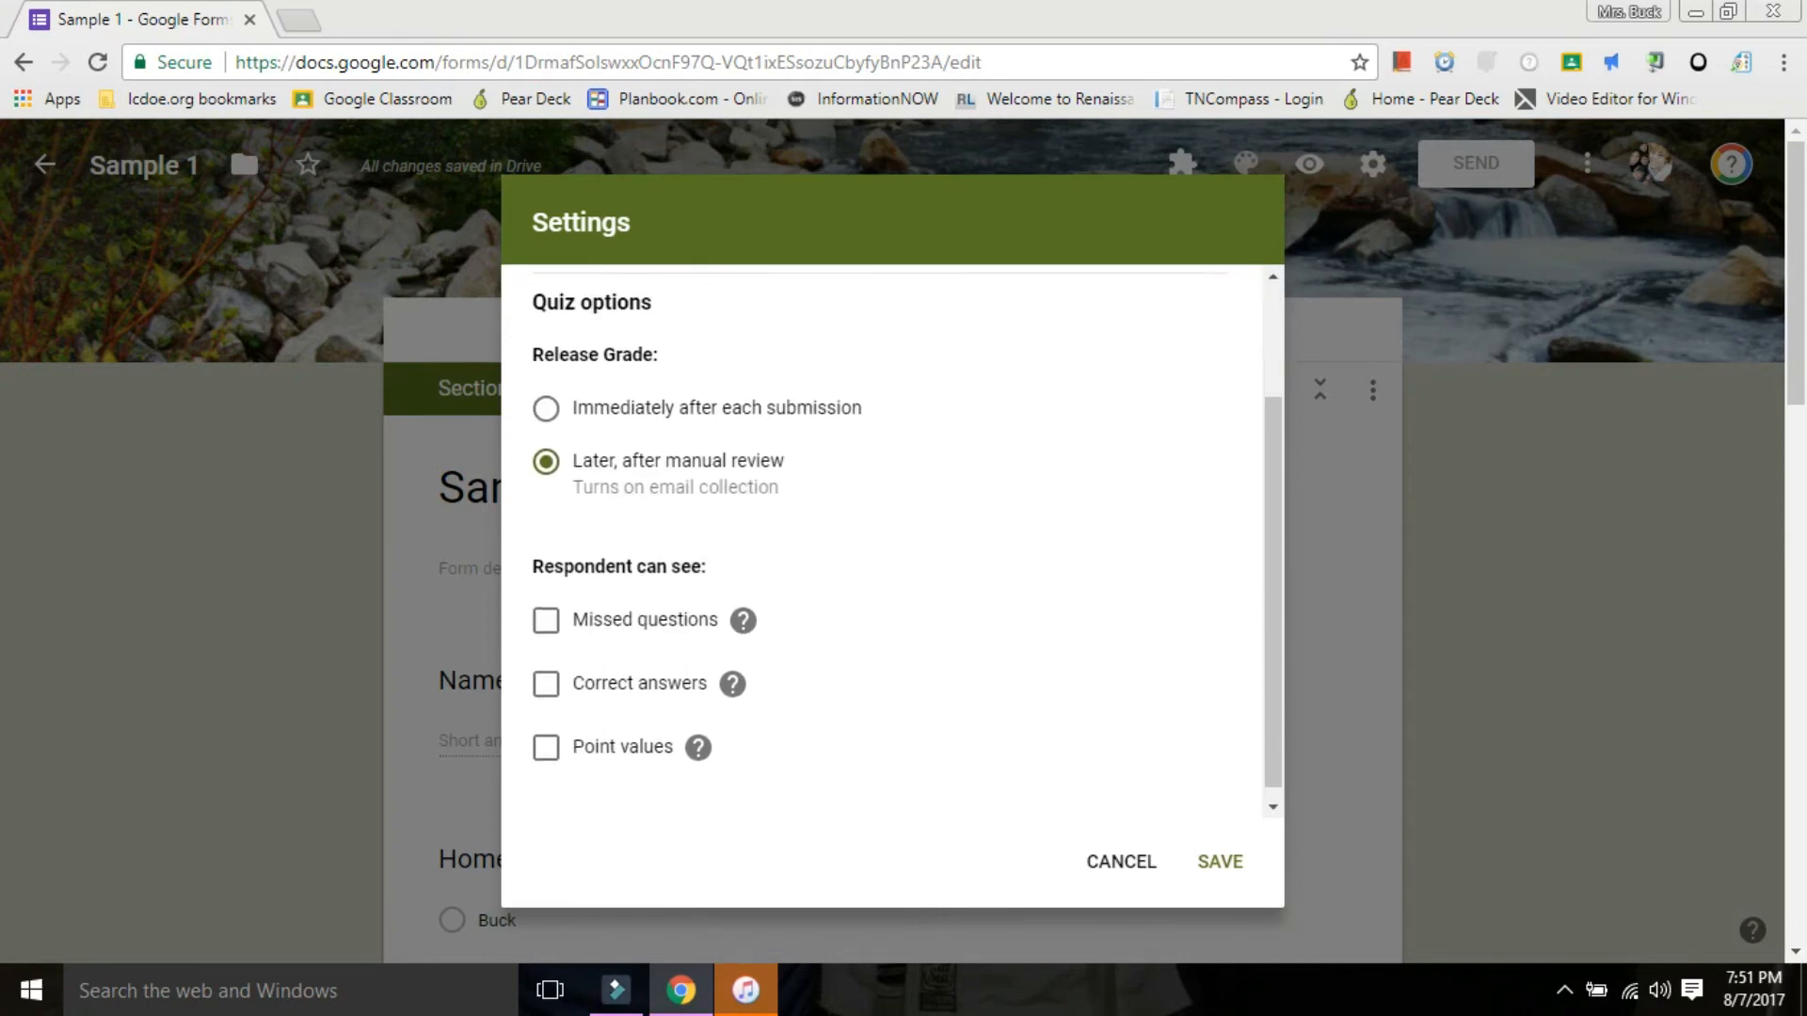
click(1219, 862)
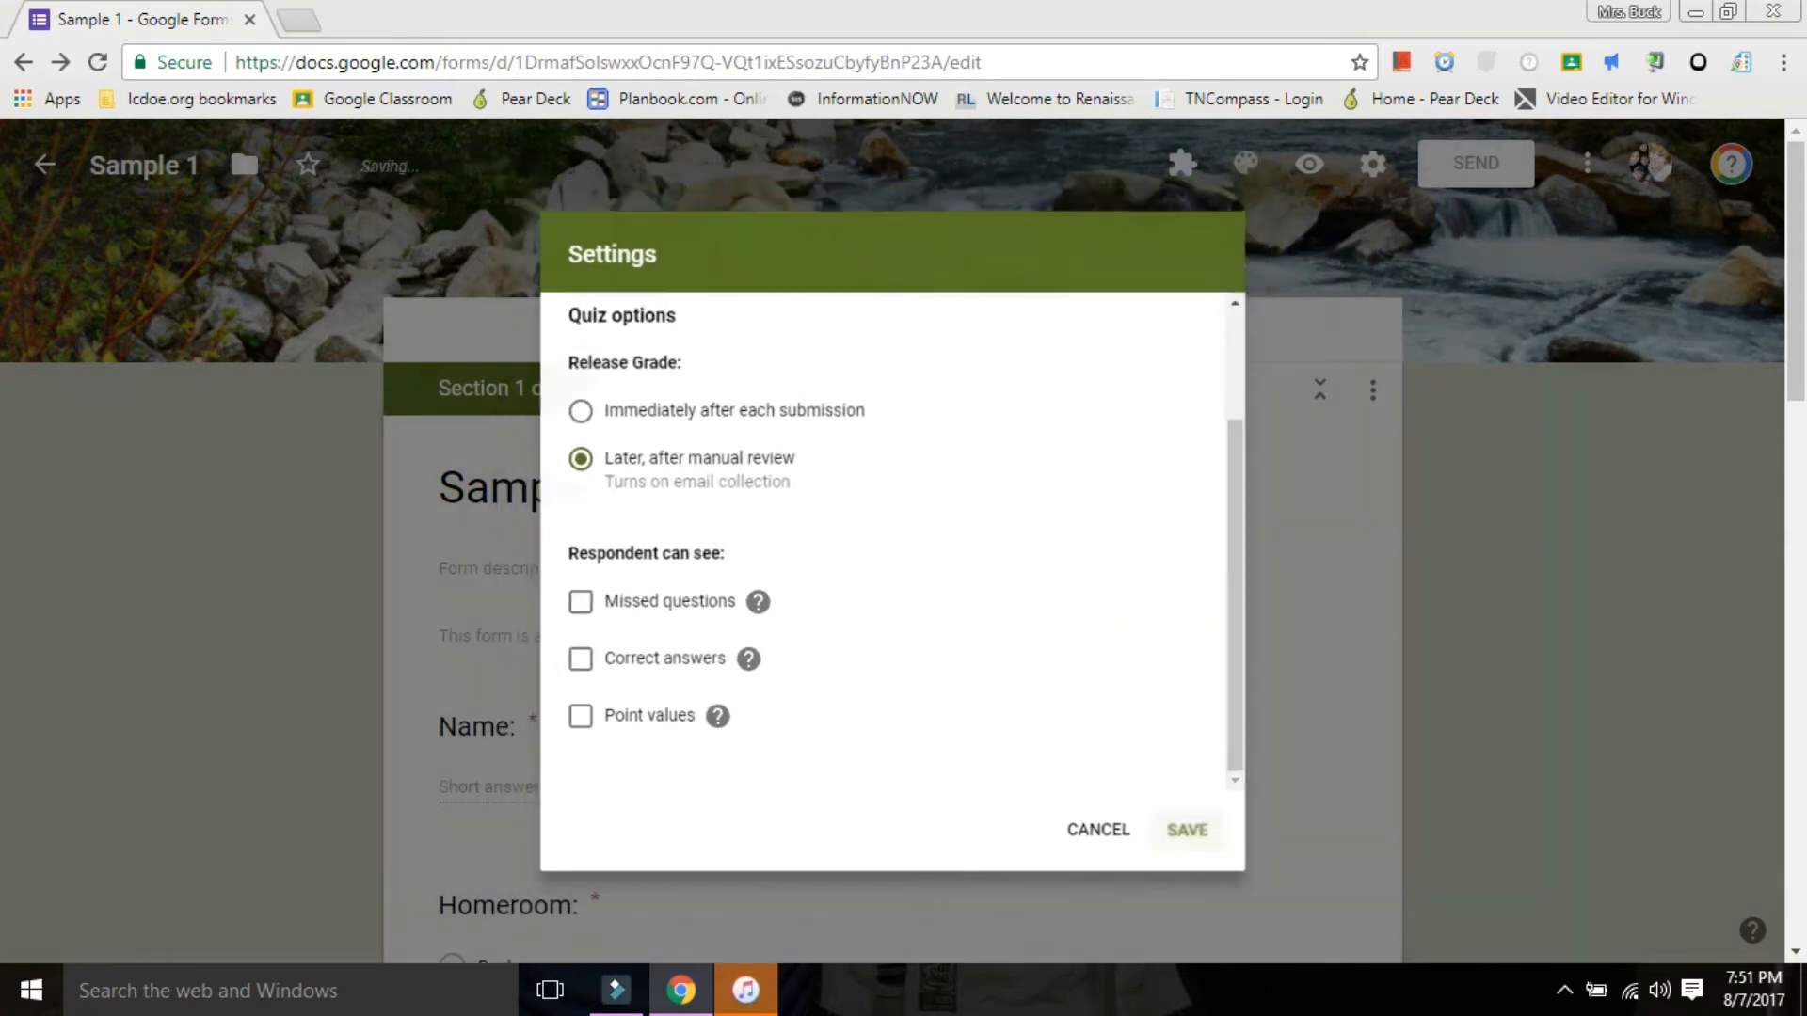
Open Google Forms in a new browser tab and create a new blank form.
scroll(892, 564, down, 10)
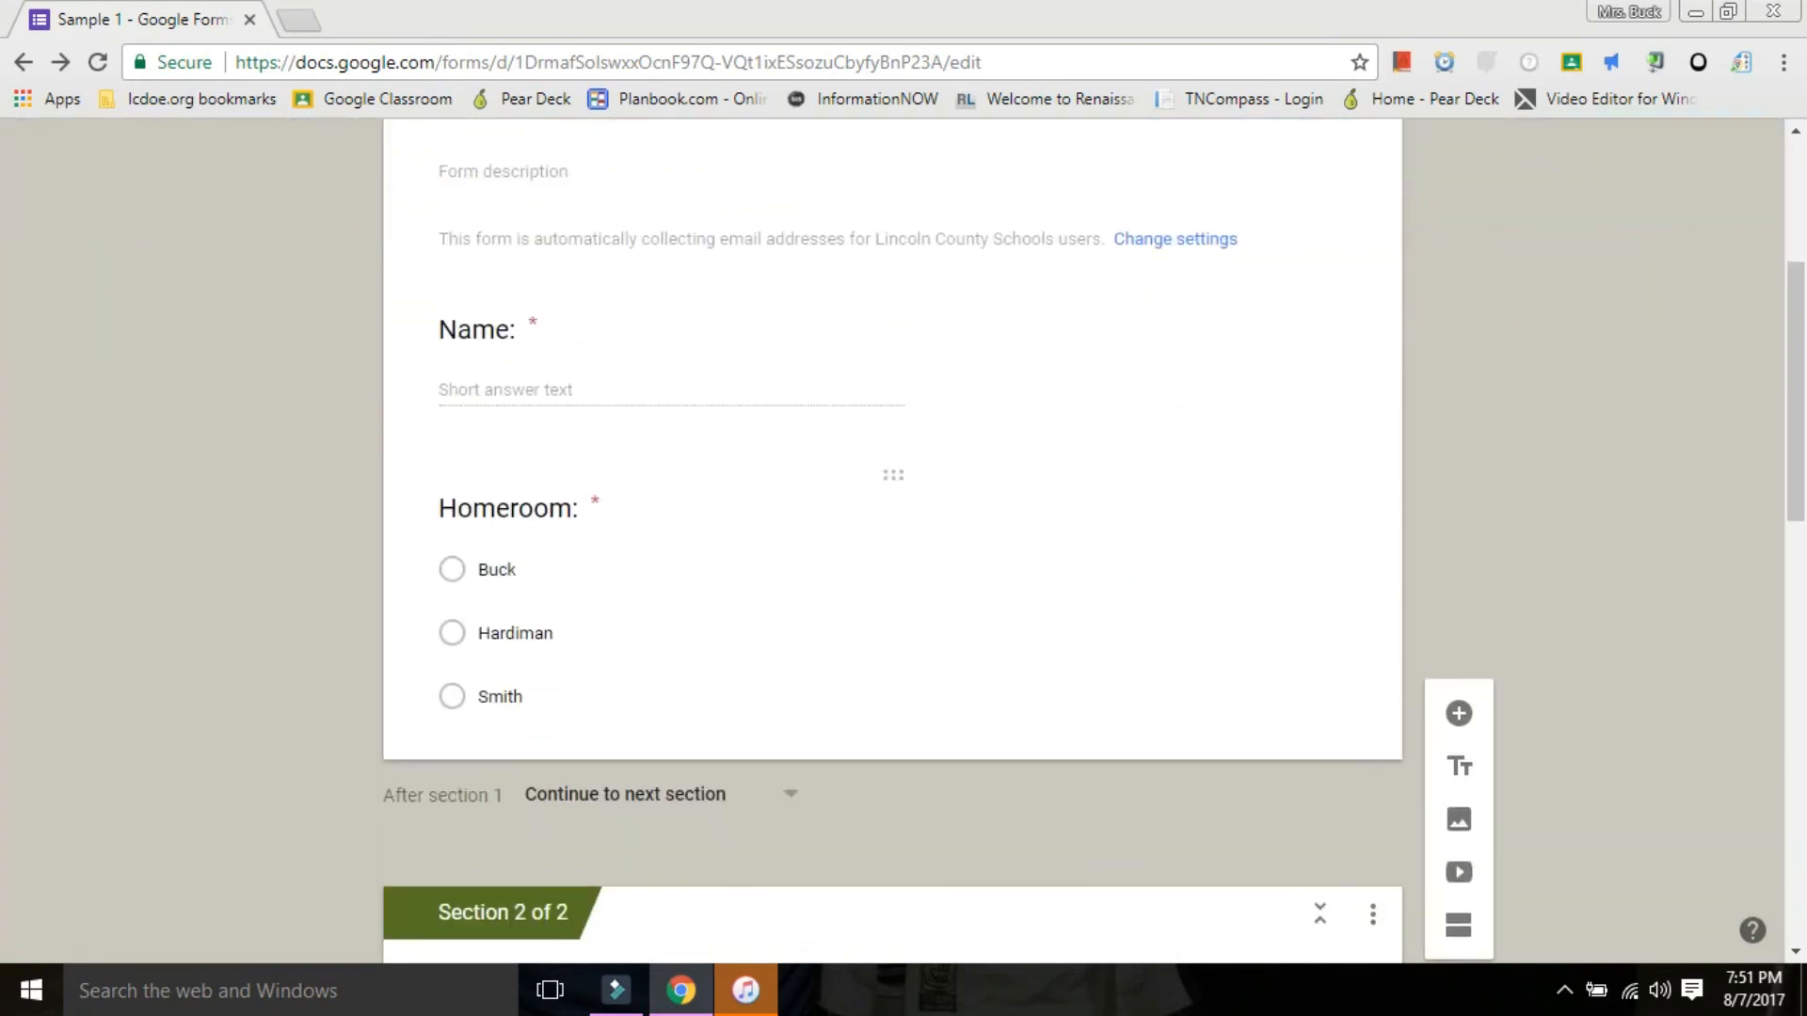
scroll(892, 565, down, 1)
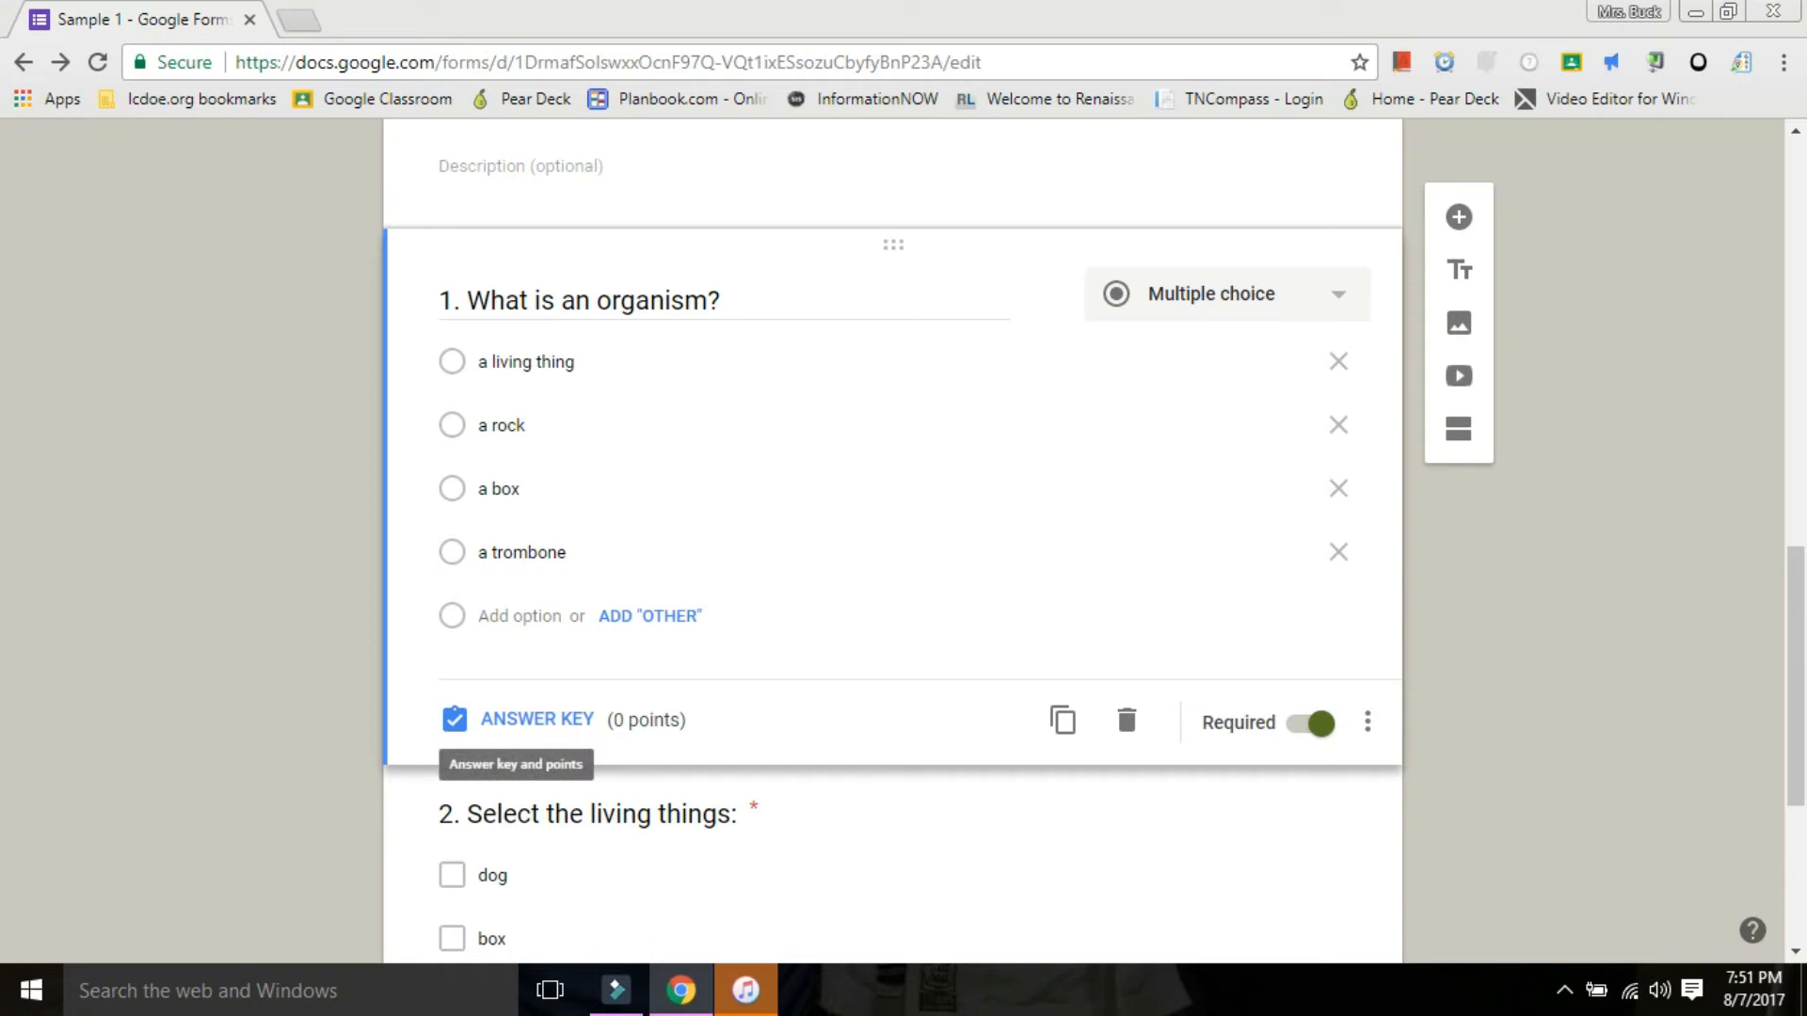
key(ctrl+t)
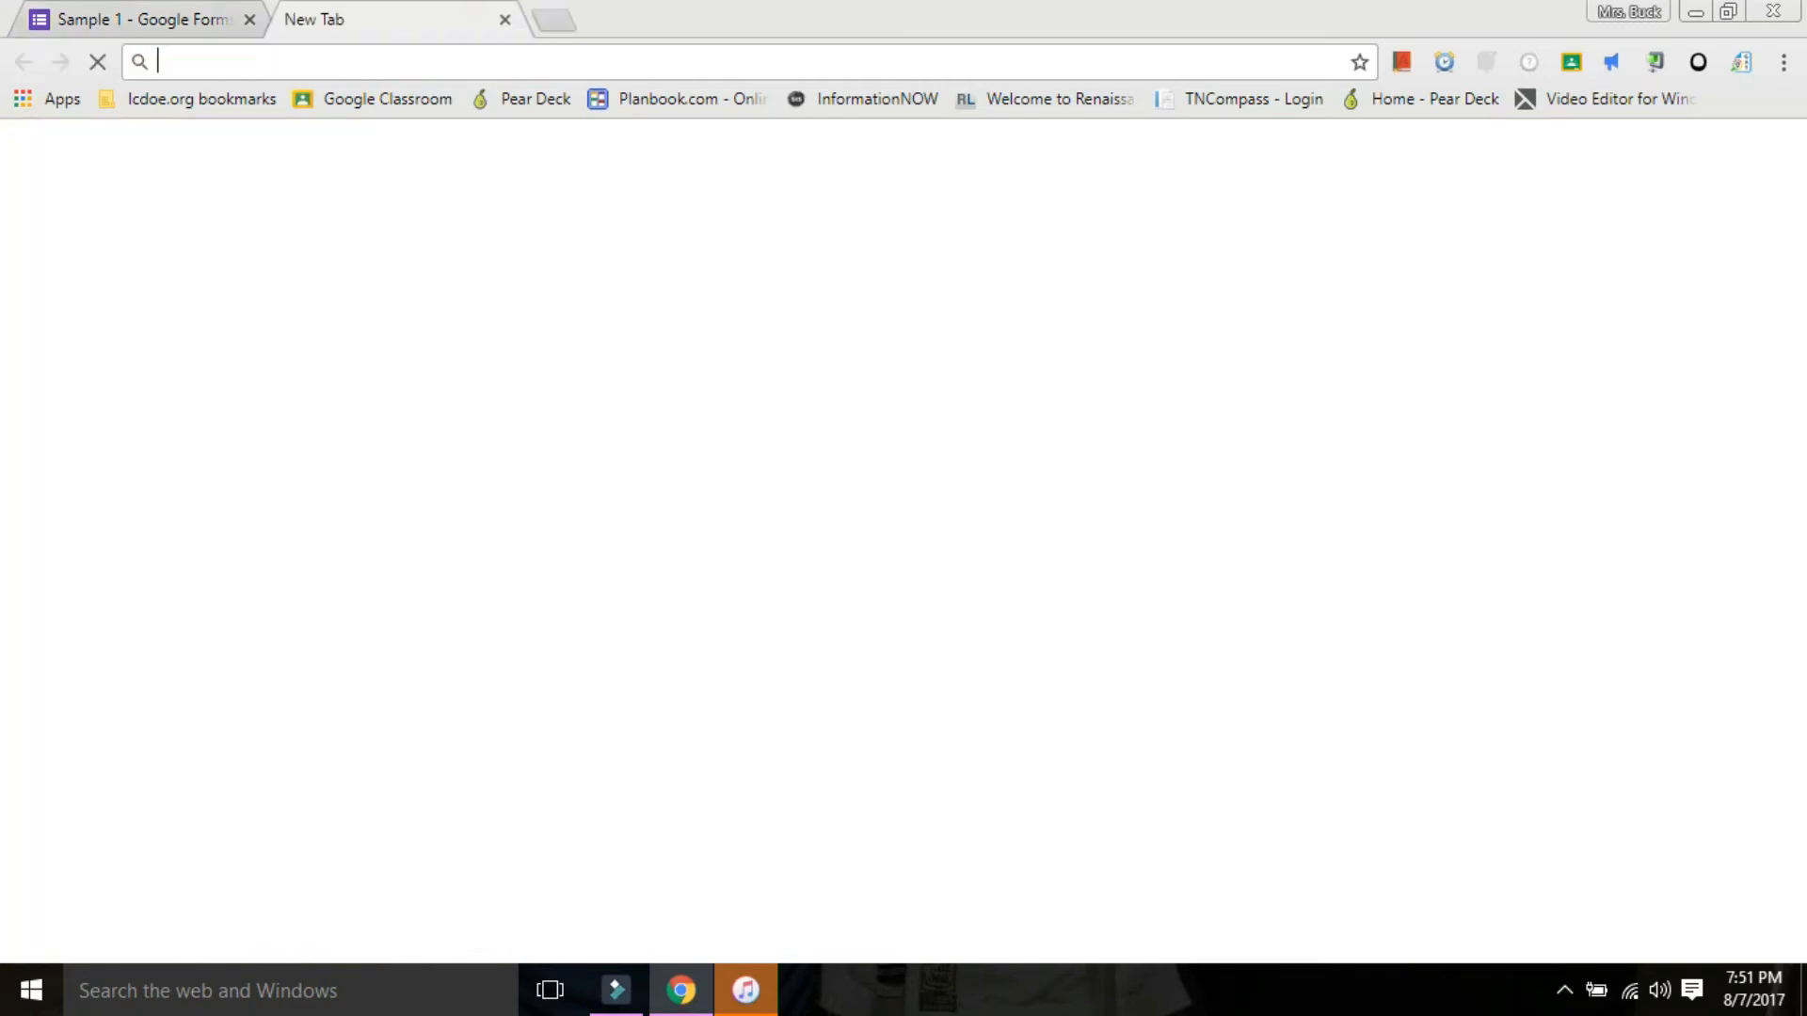
click(1625, 159)
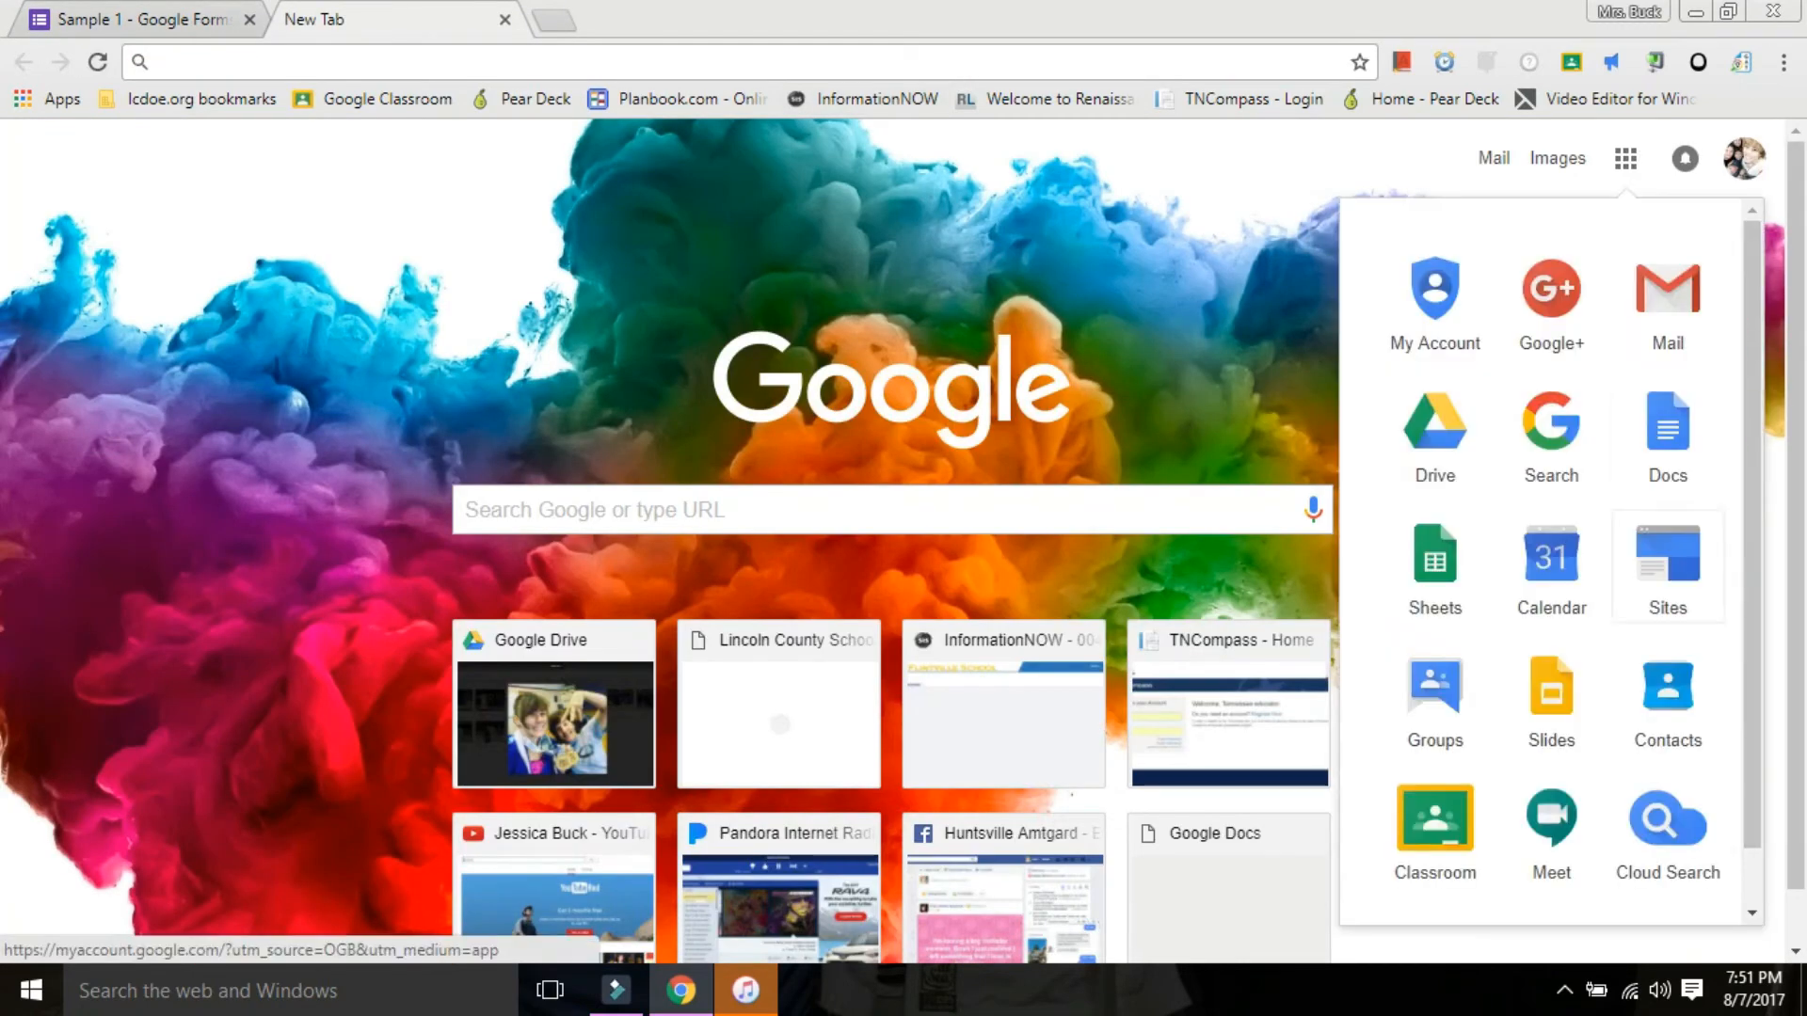
scroll(1667, 772, down, 4)
click(1667, 631)
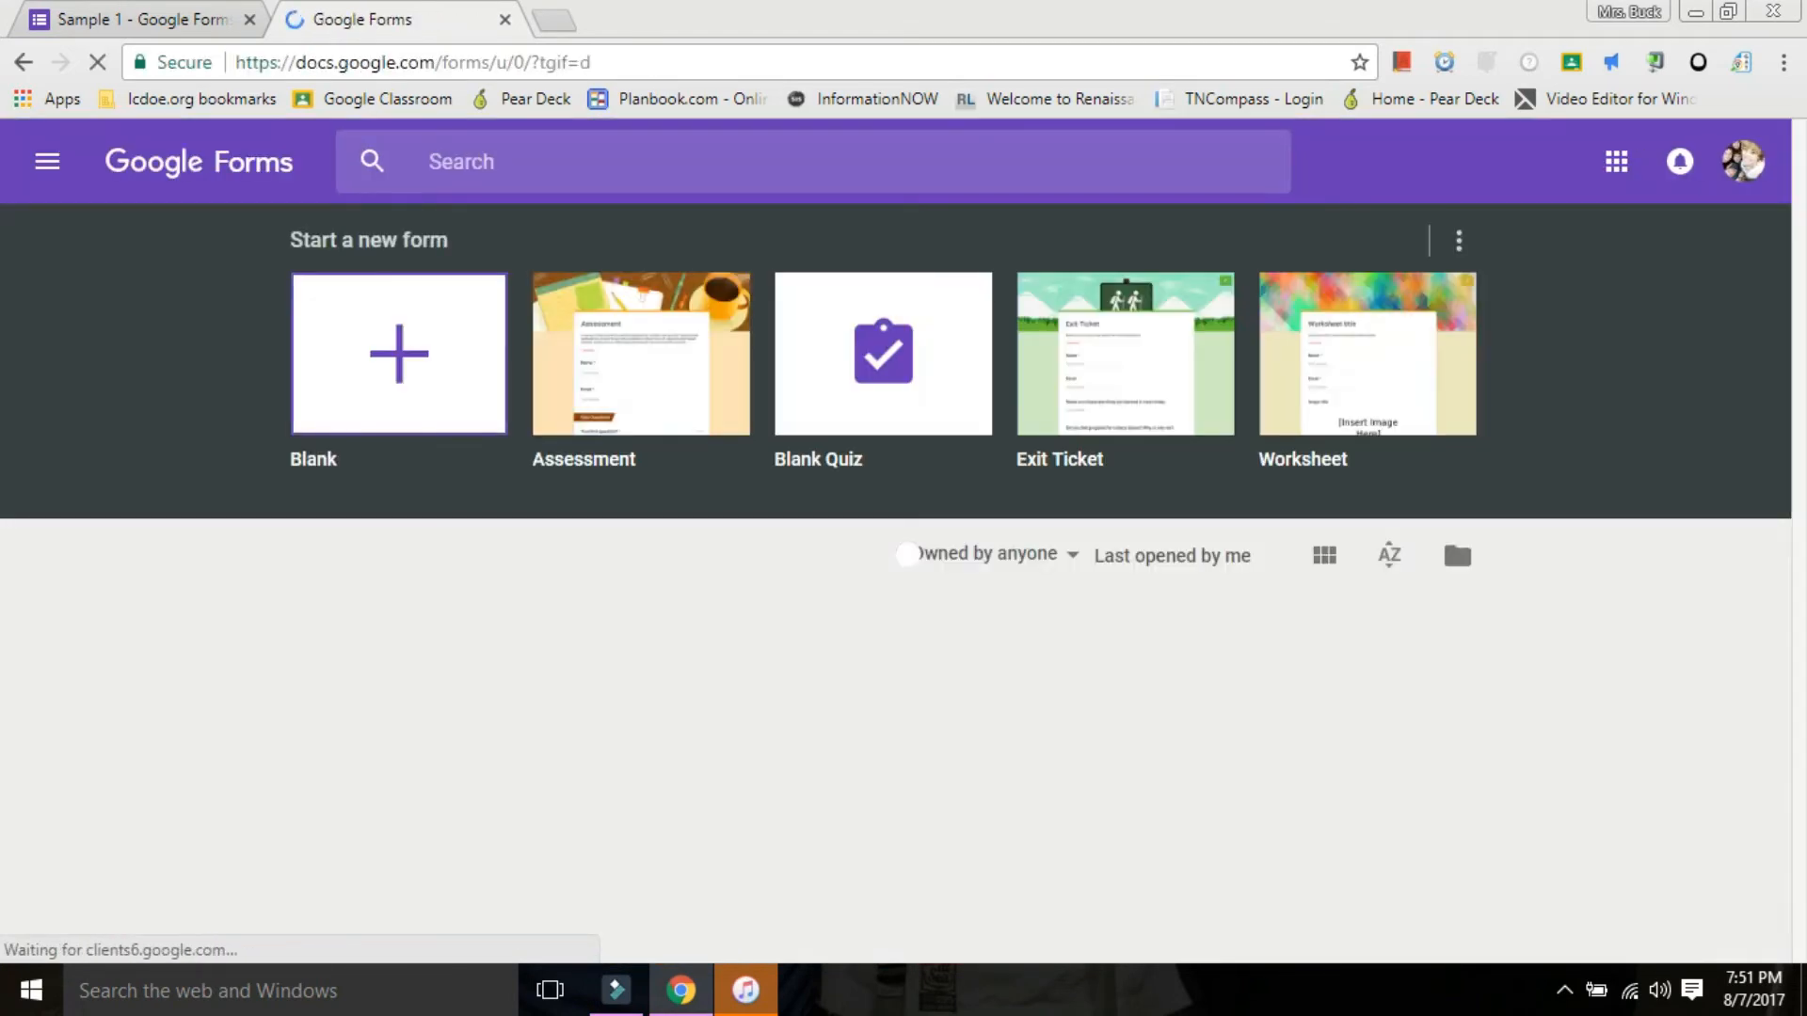
click(915, 553)
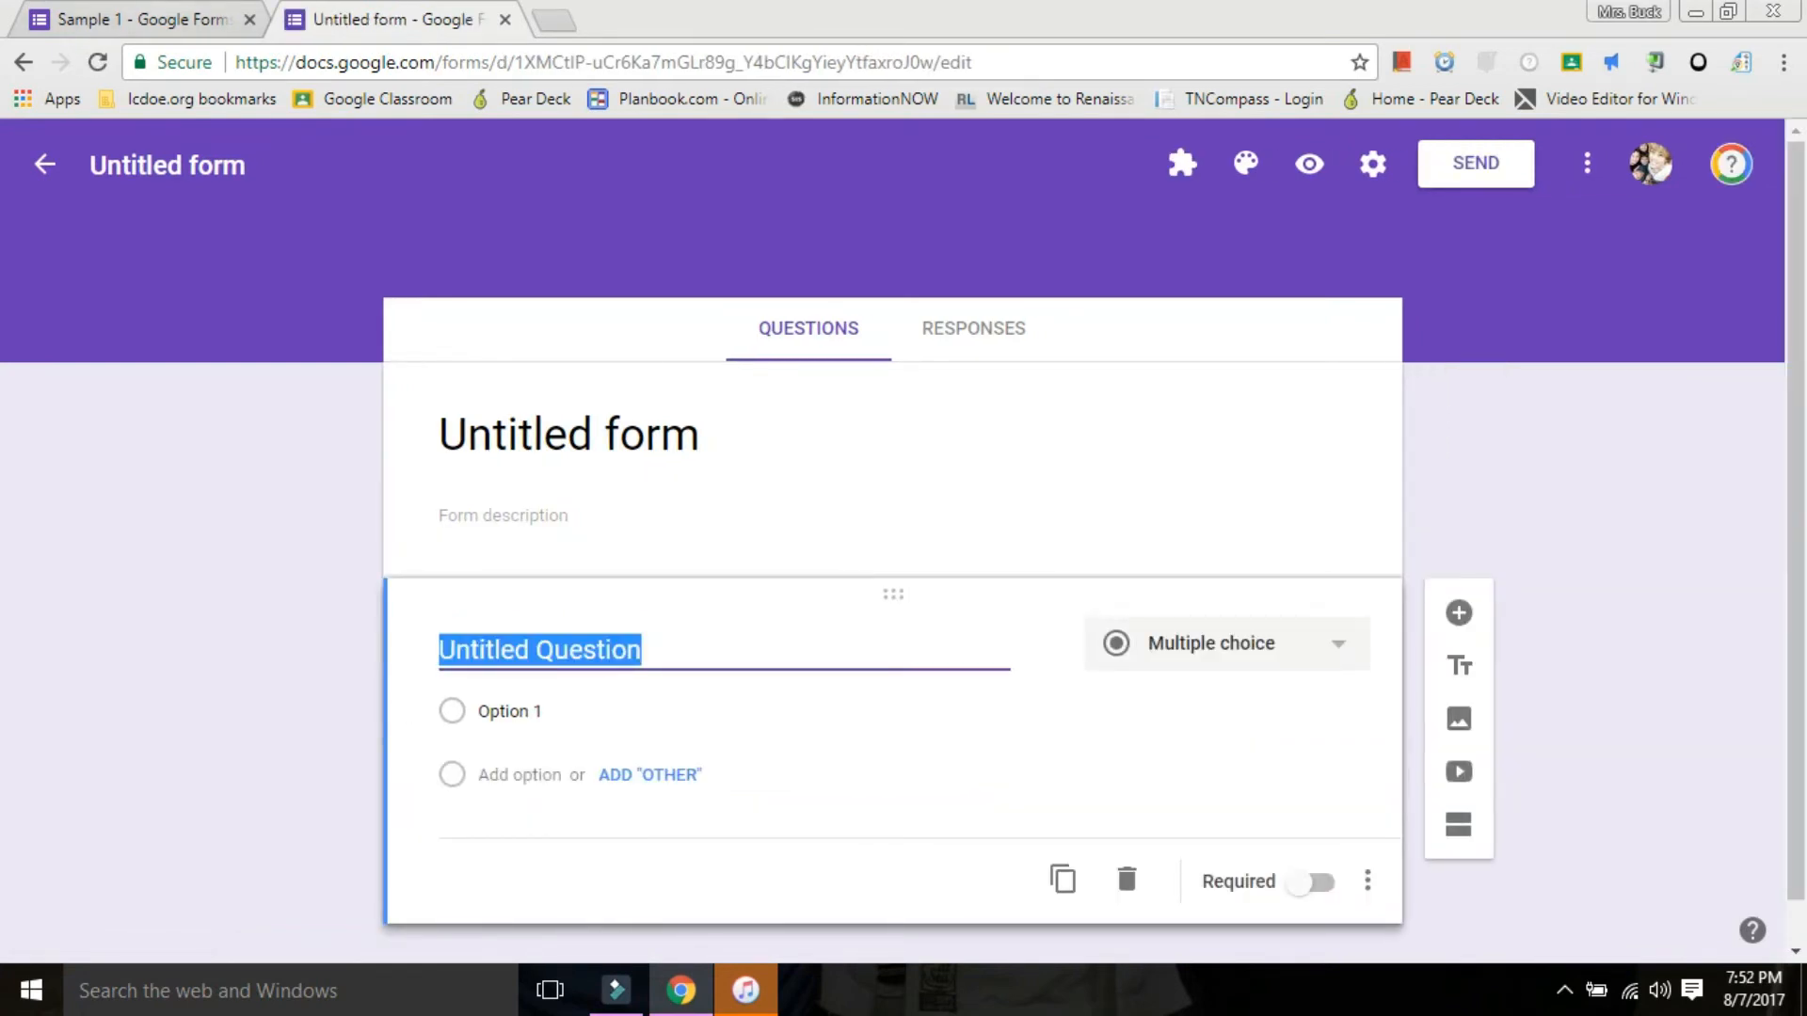
Return to the Sample 1 form and check its quiz settings without changing them.
click(141, 19)
scroll(894, 489, up, 12)
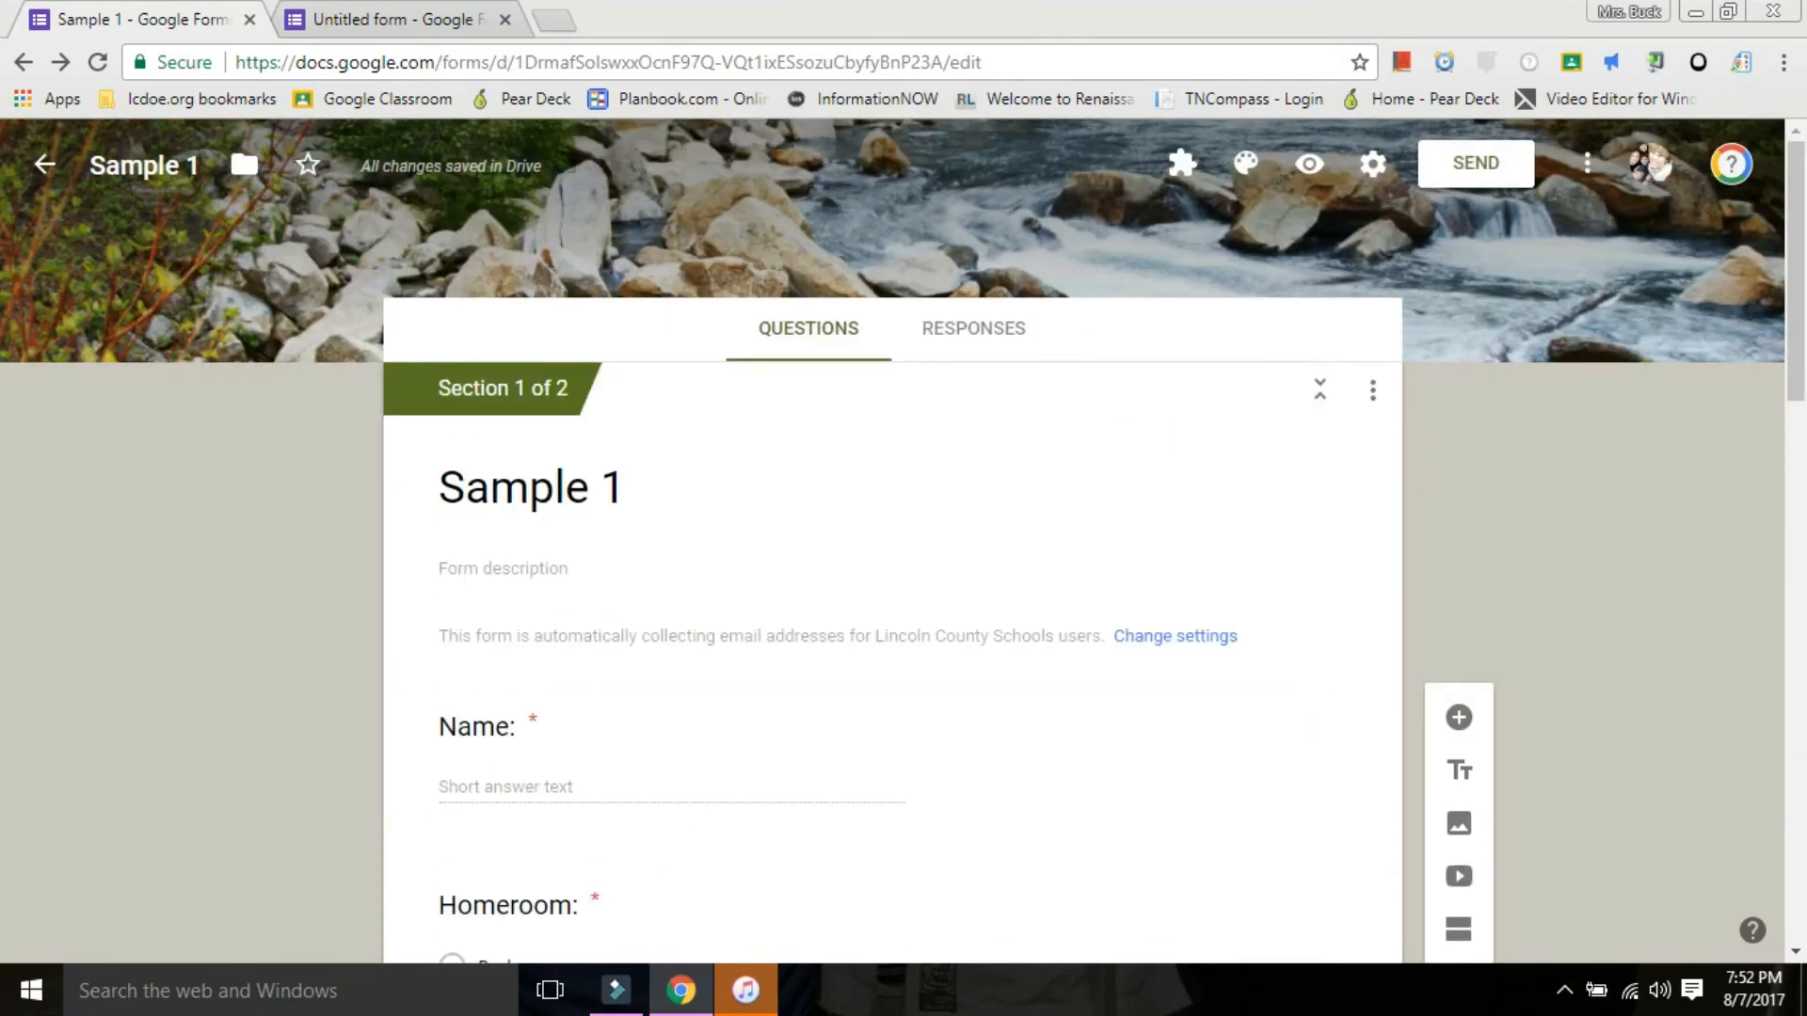
click(1373, 164)
click(909, 295)
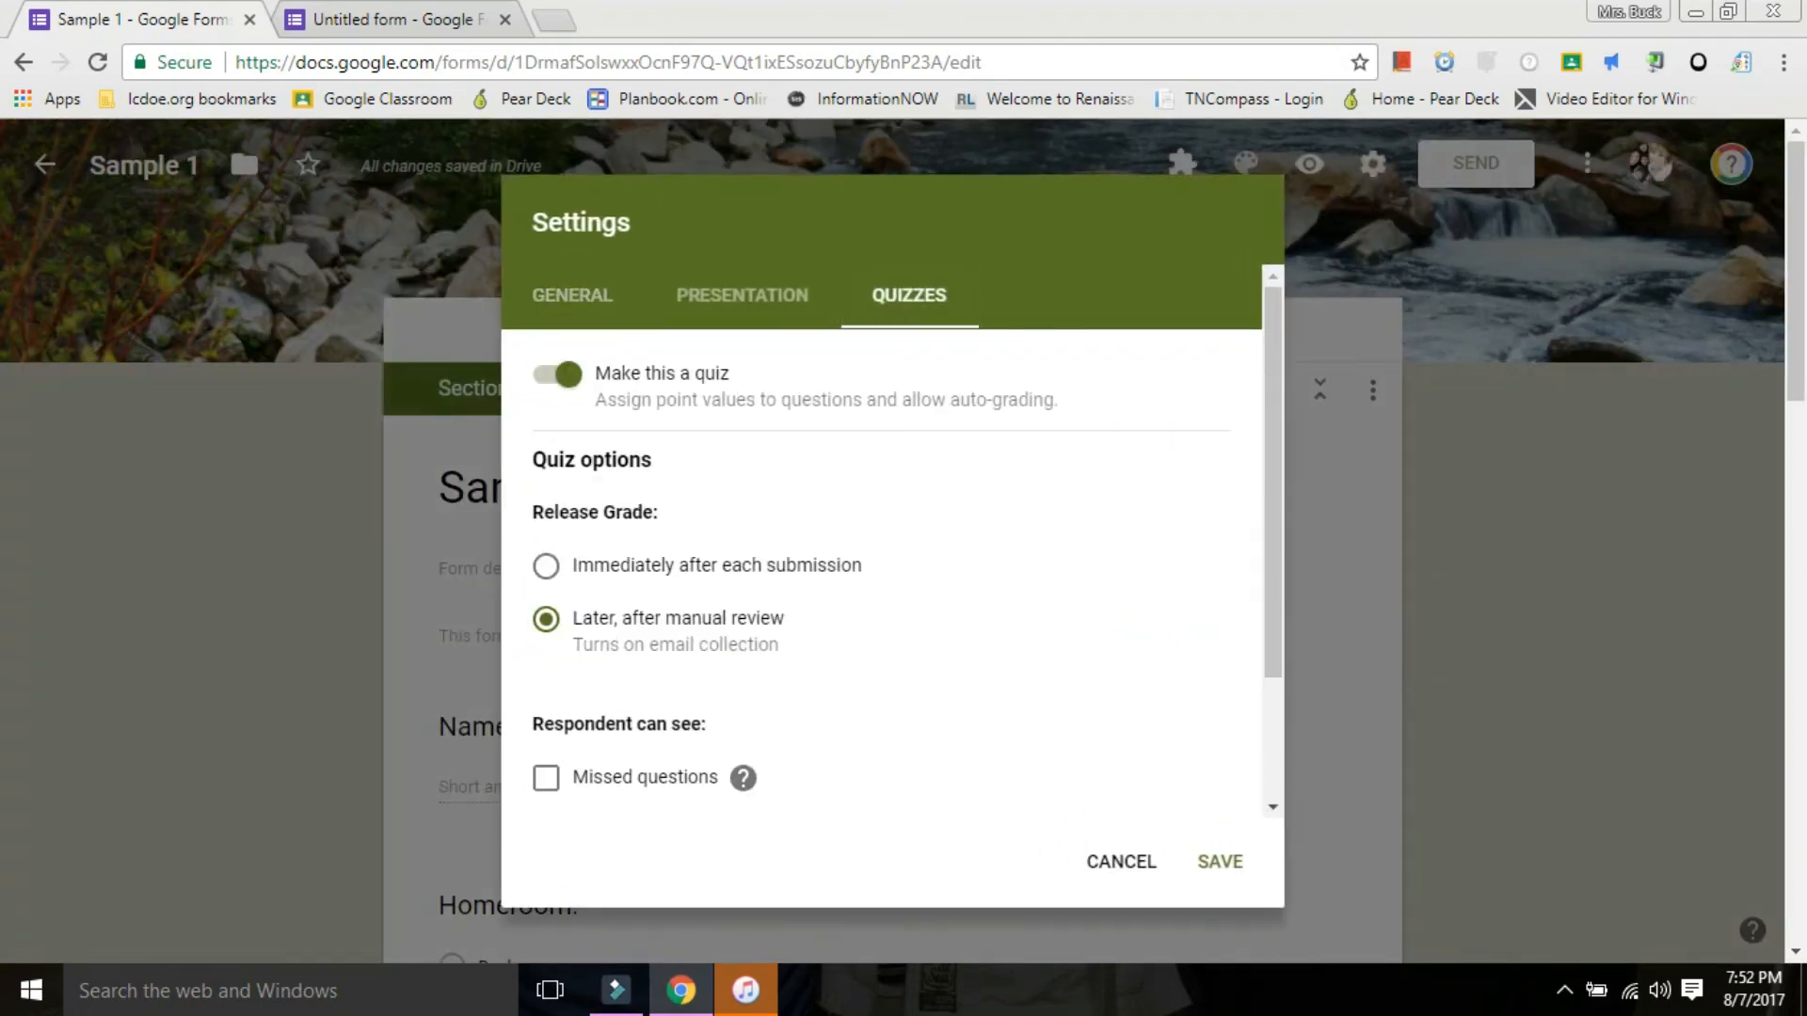
click(1121, 862)
In the answer key for question 1, "What is an organism?", assign 1 point and mark "a living thing" as correct.
scroll(1120, 862, down, 8)
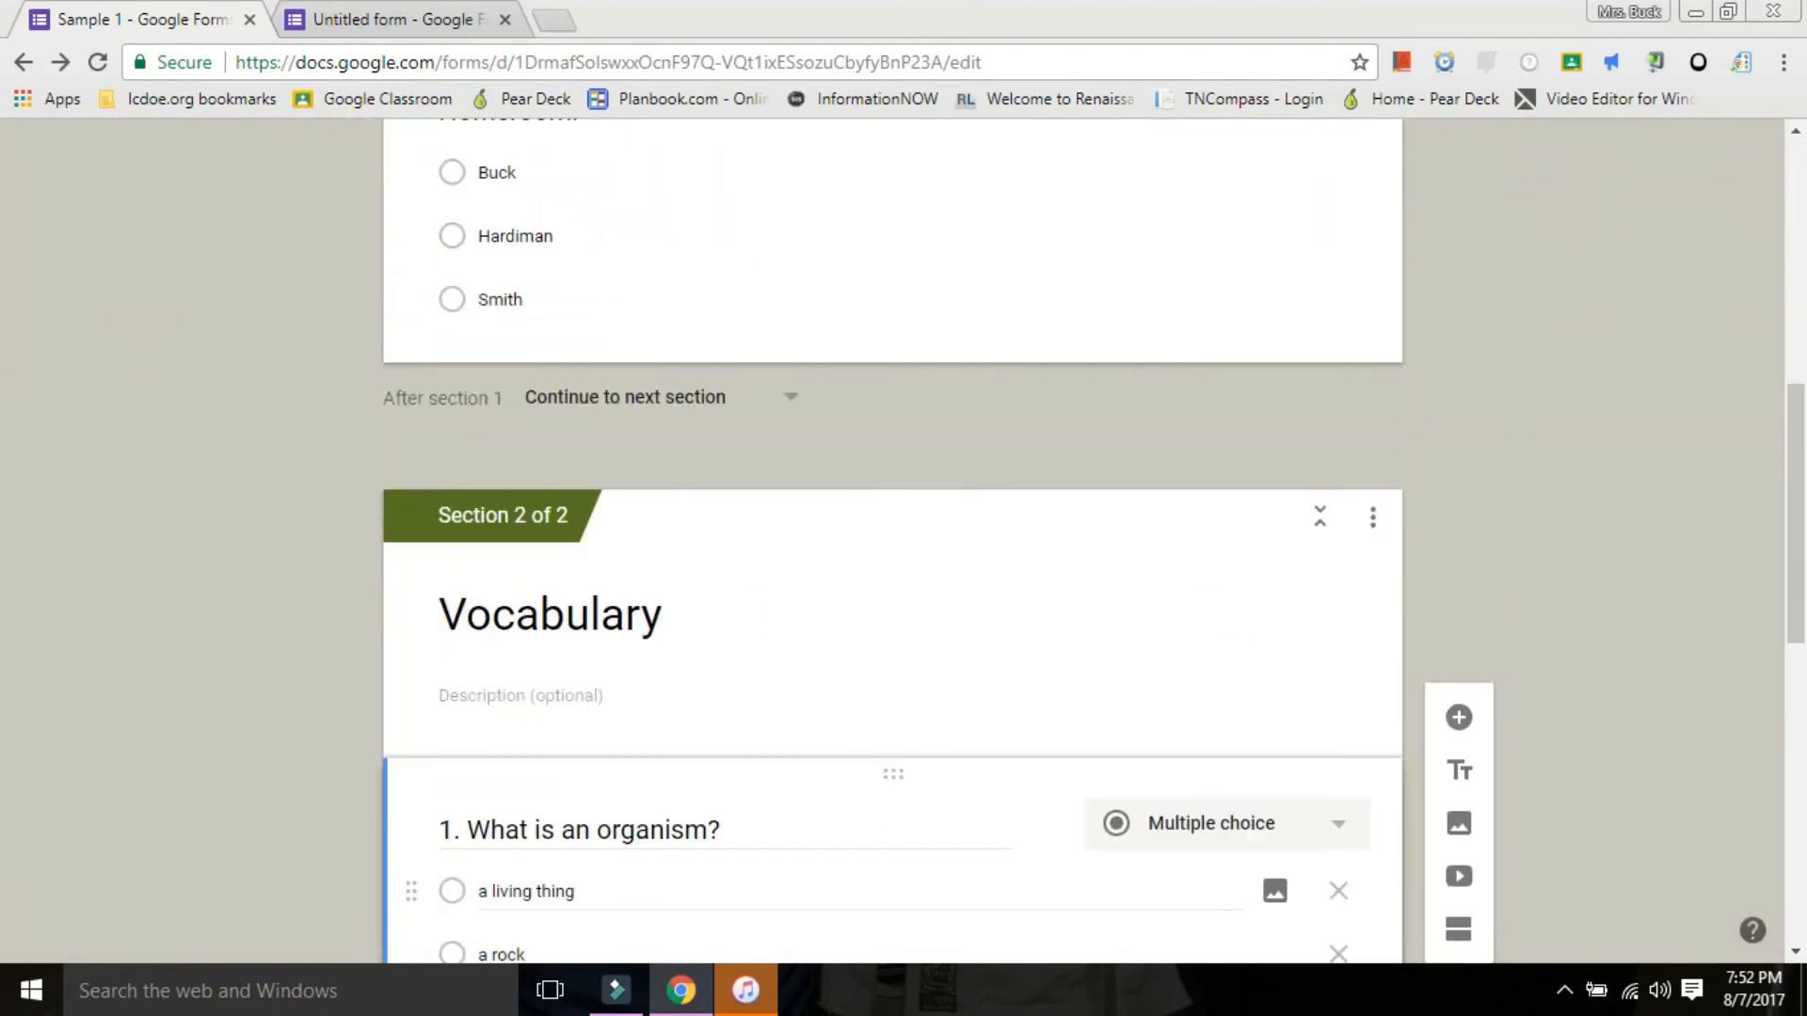
scroll(1111, 850, down, 4)
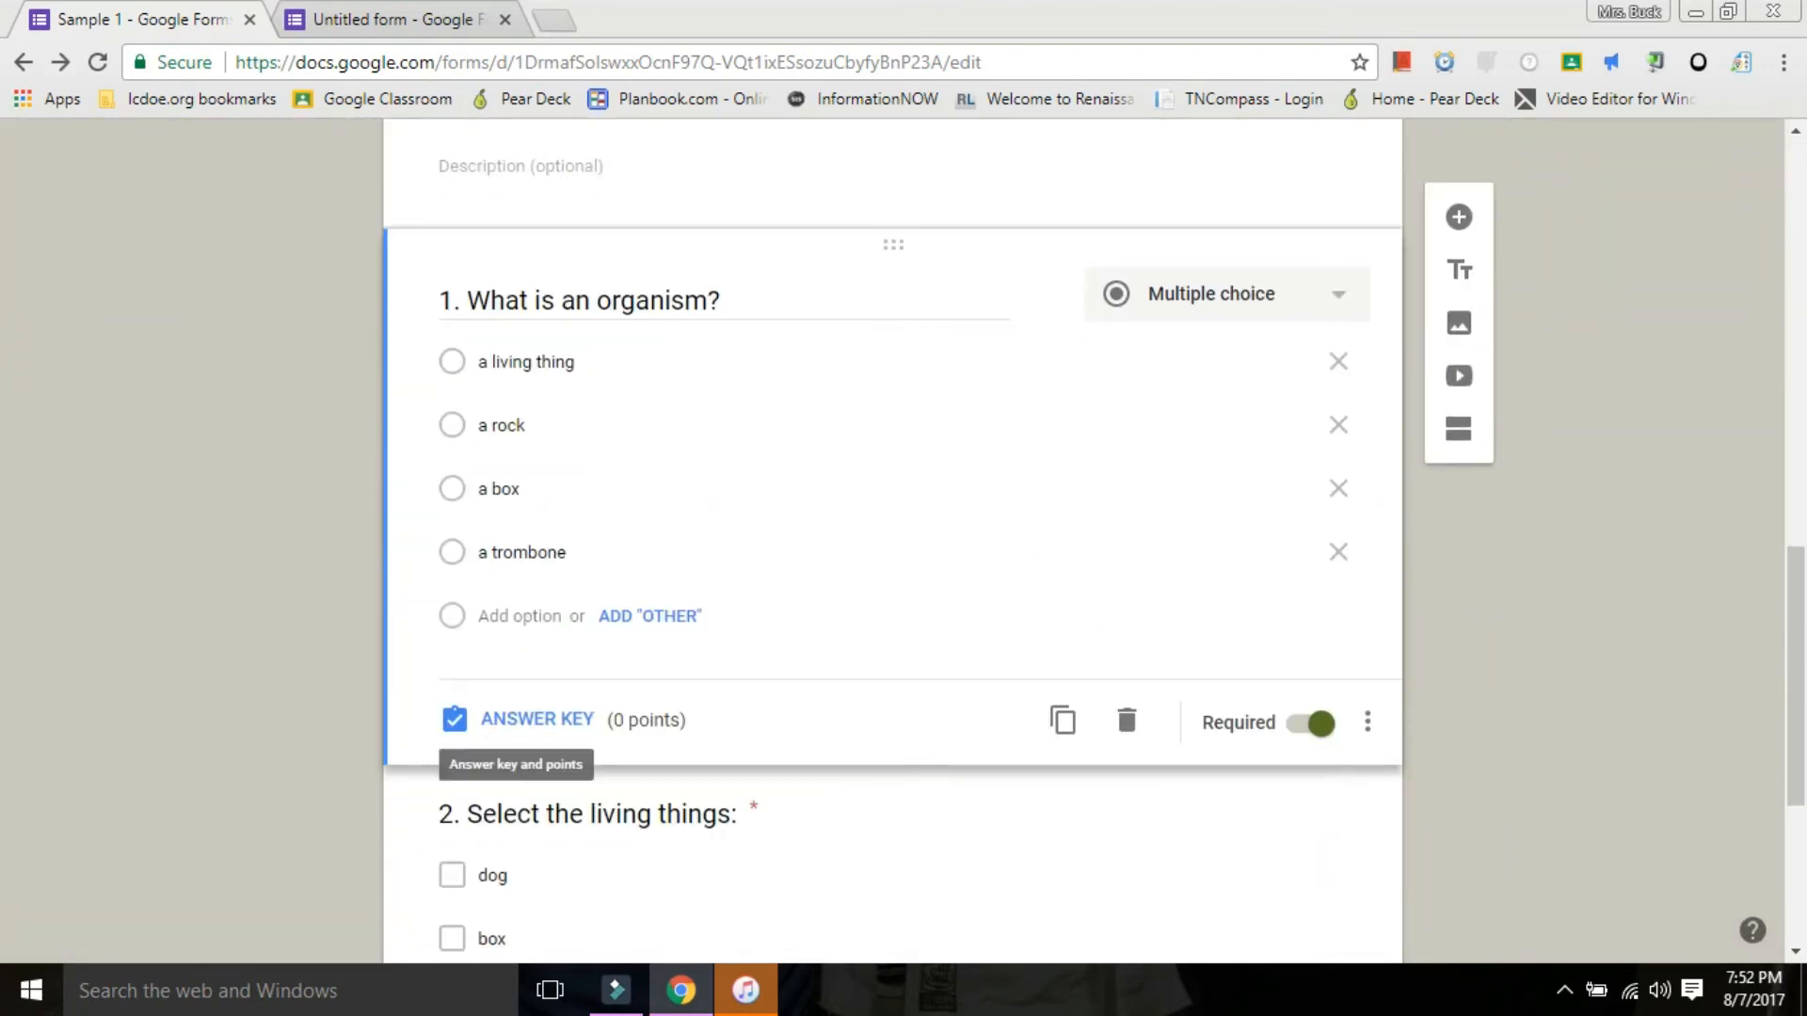
click(509, 719)
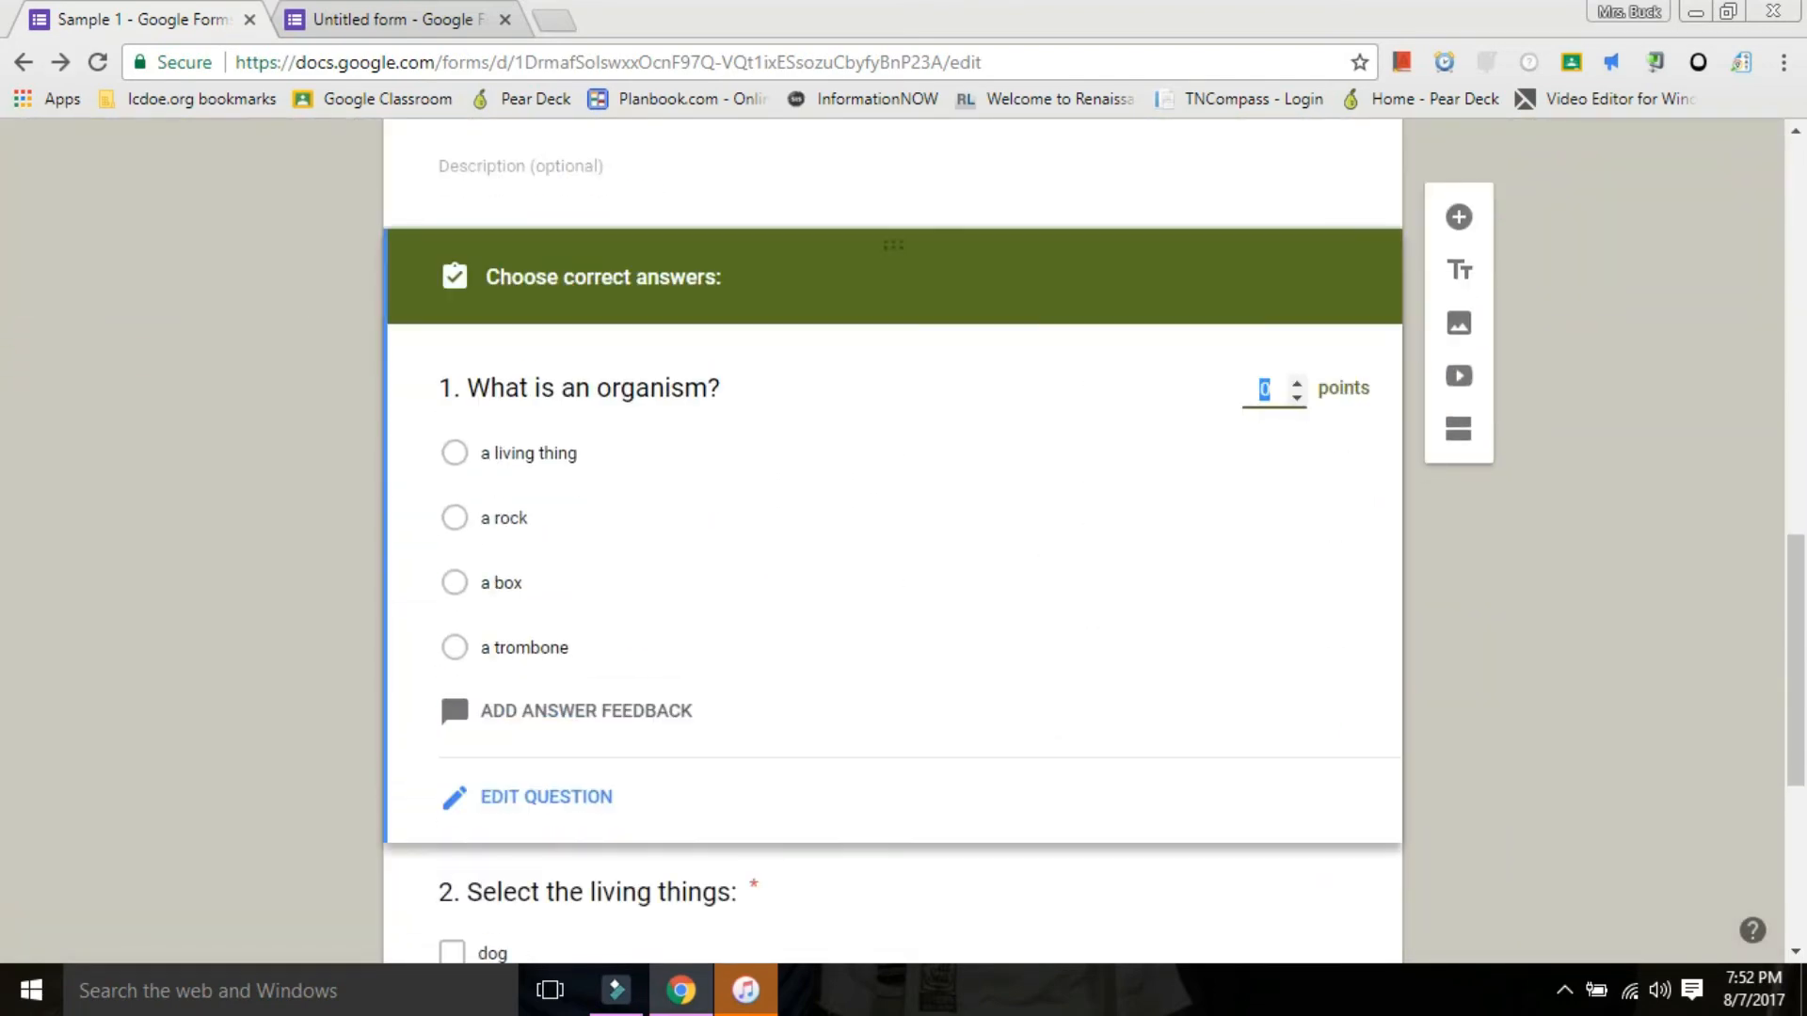
text(1)
click(454, 452)
Open the answer key for question 2, "Select the living things:", and set its value to 4 points.
scroll(452, 680, down, 5)
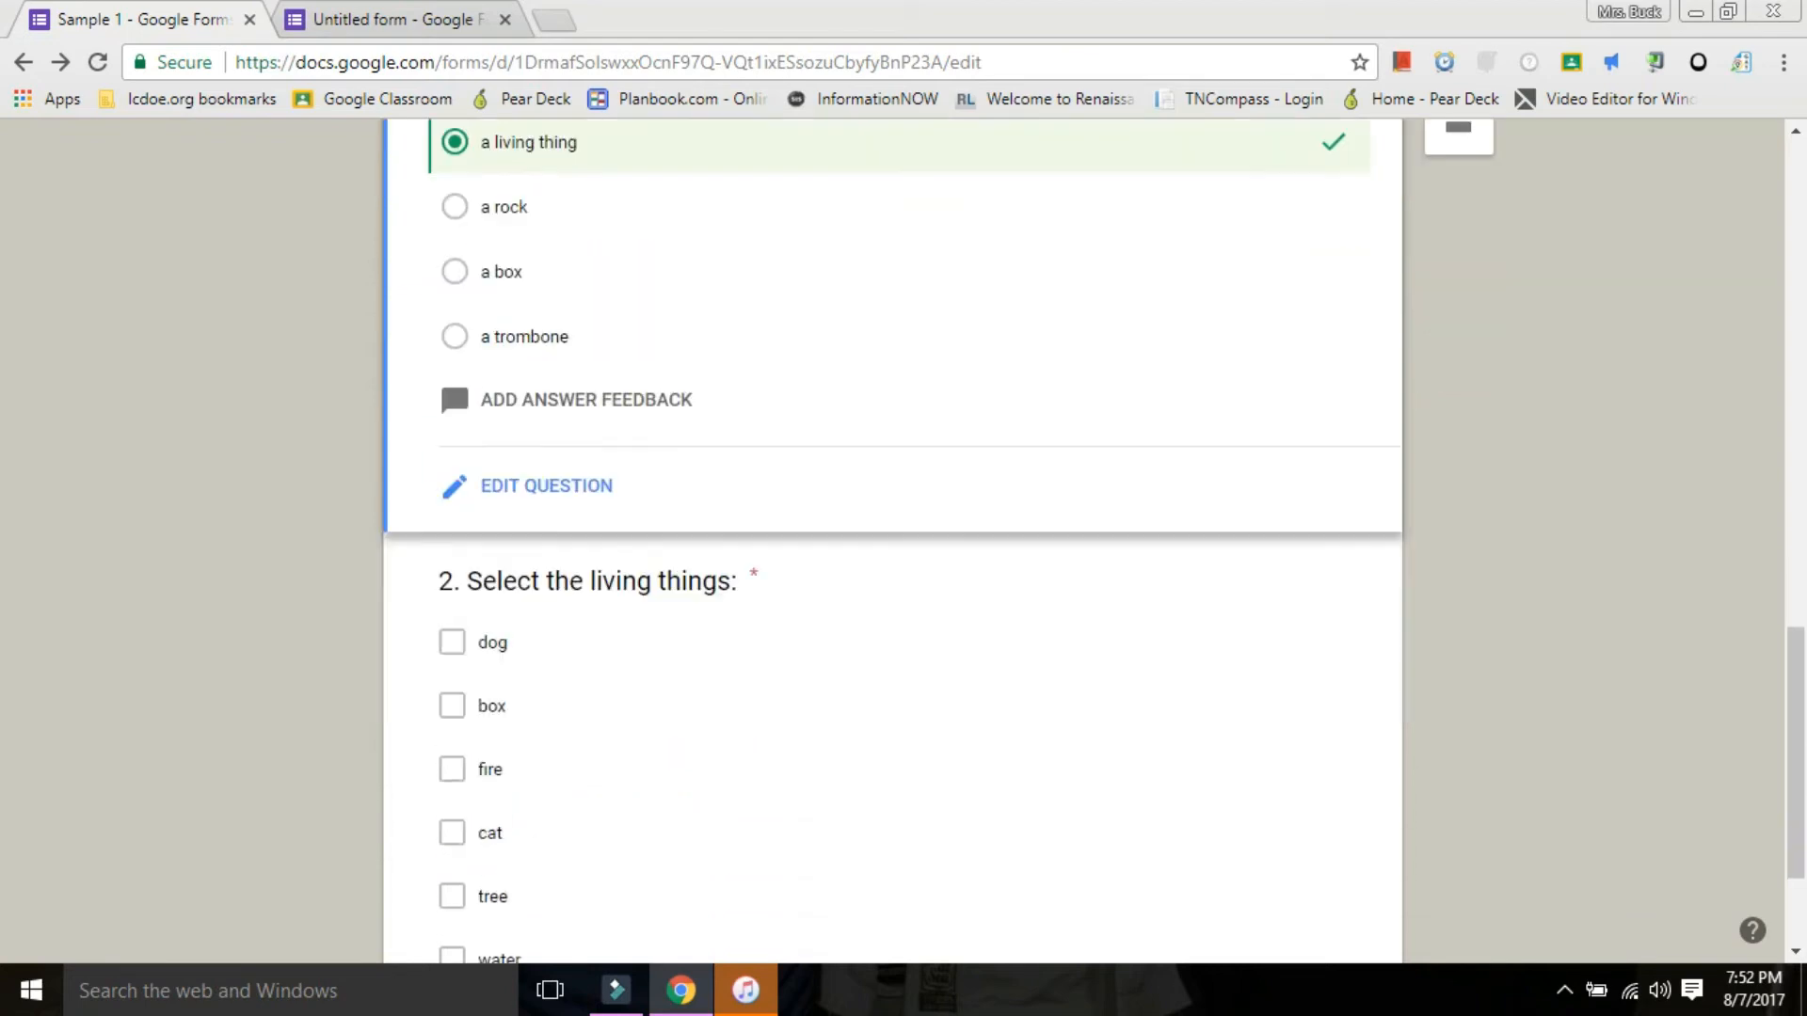
click(491, 625)
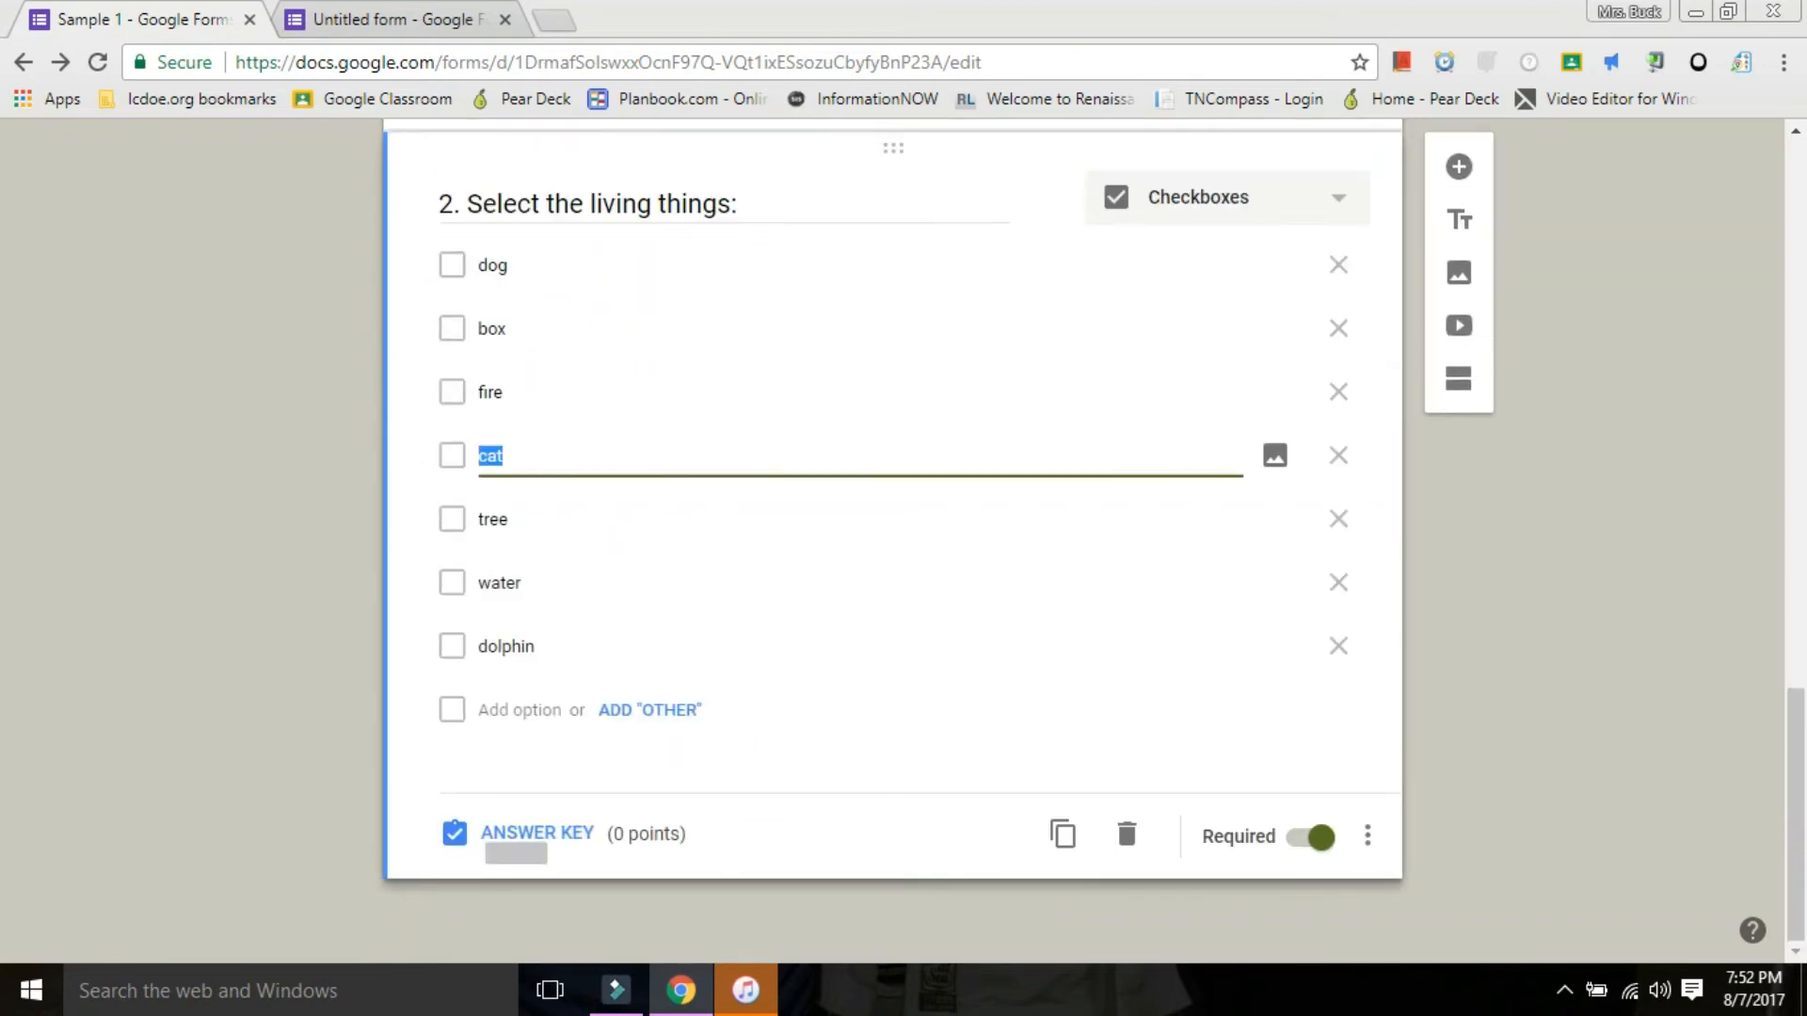
click(461, 834)
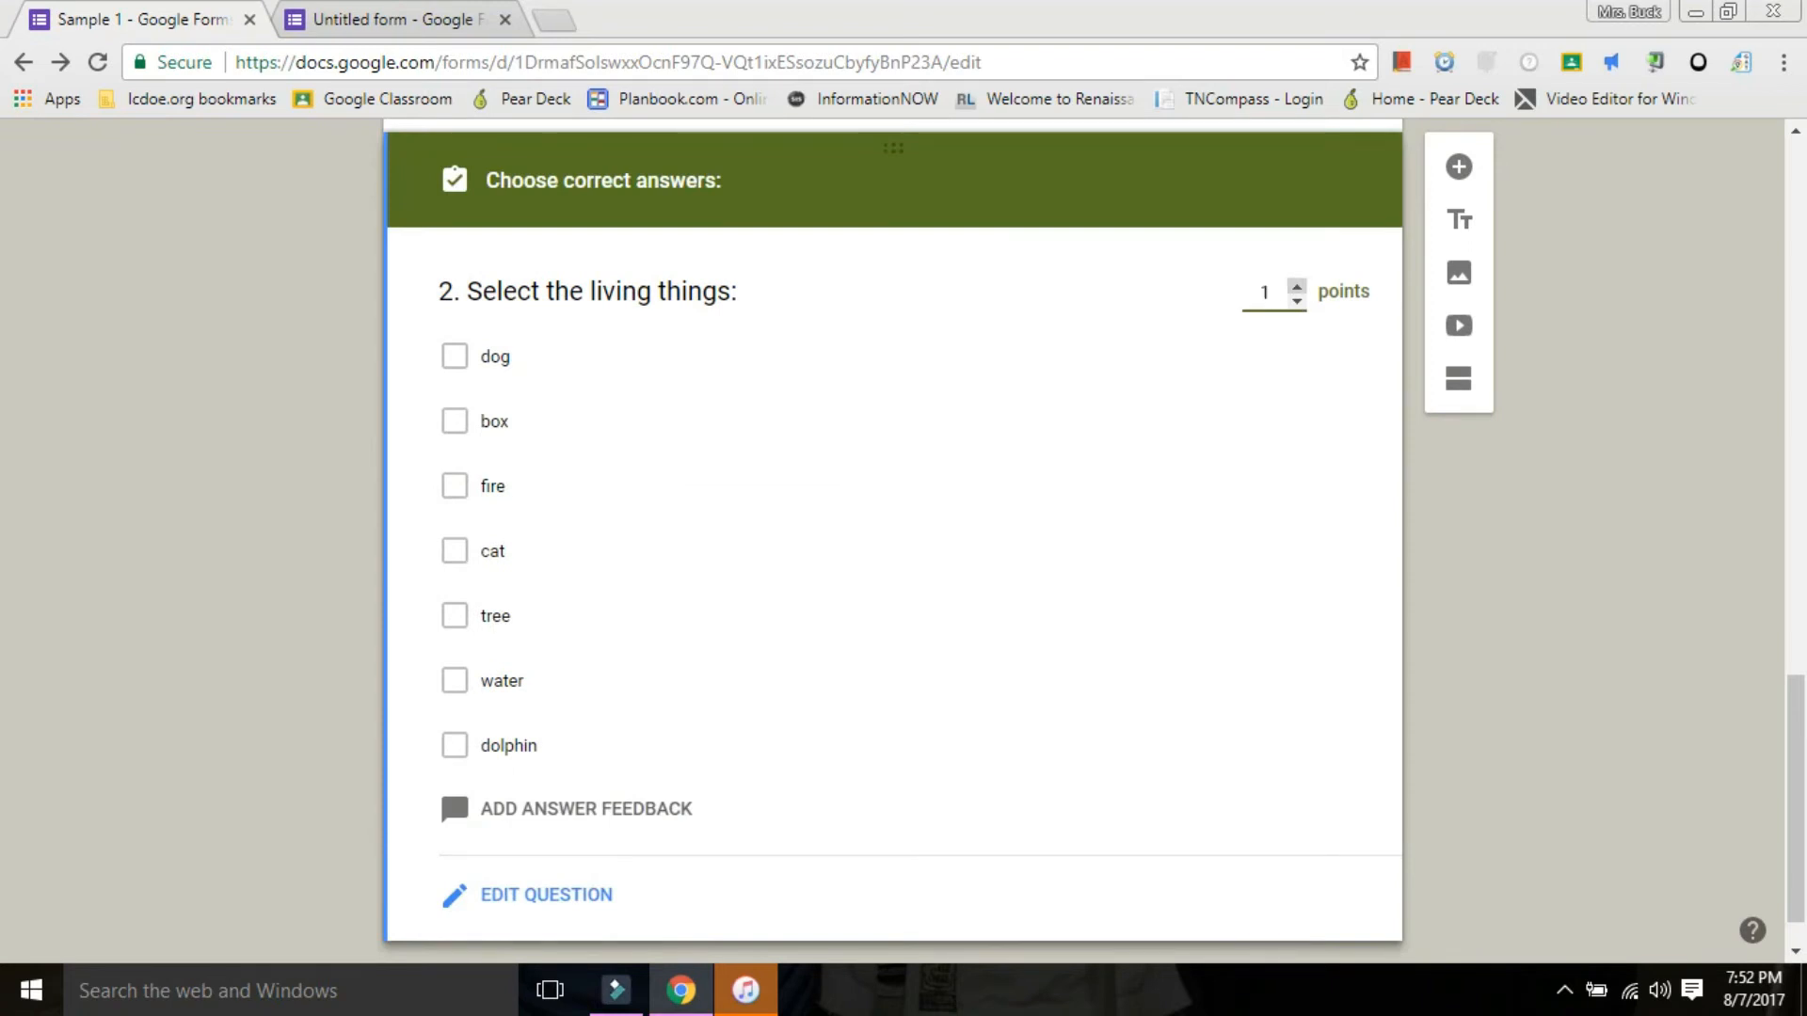
click(1296, 286)
click(1297, 286)
click(1297, 286)
Mark dog, cat, tree and dolphin as the correct answers for question 2.
click(455, 356)
click(454, 552)
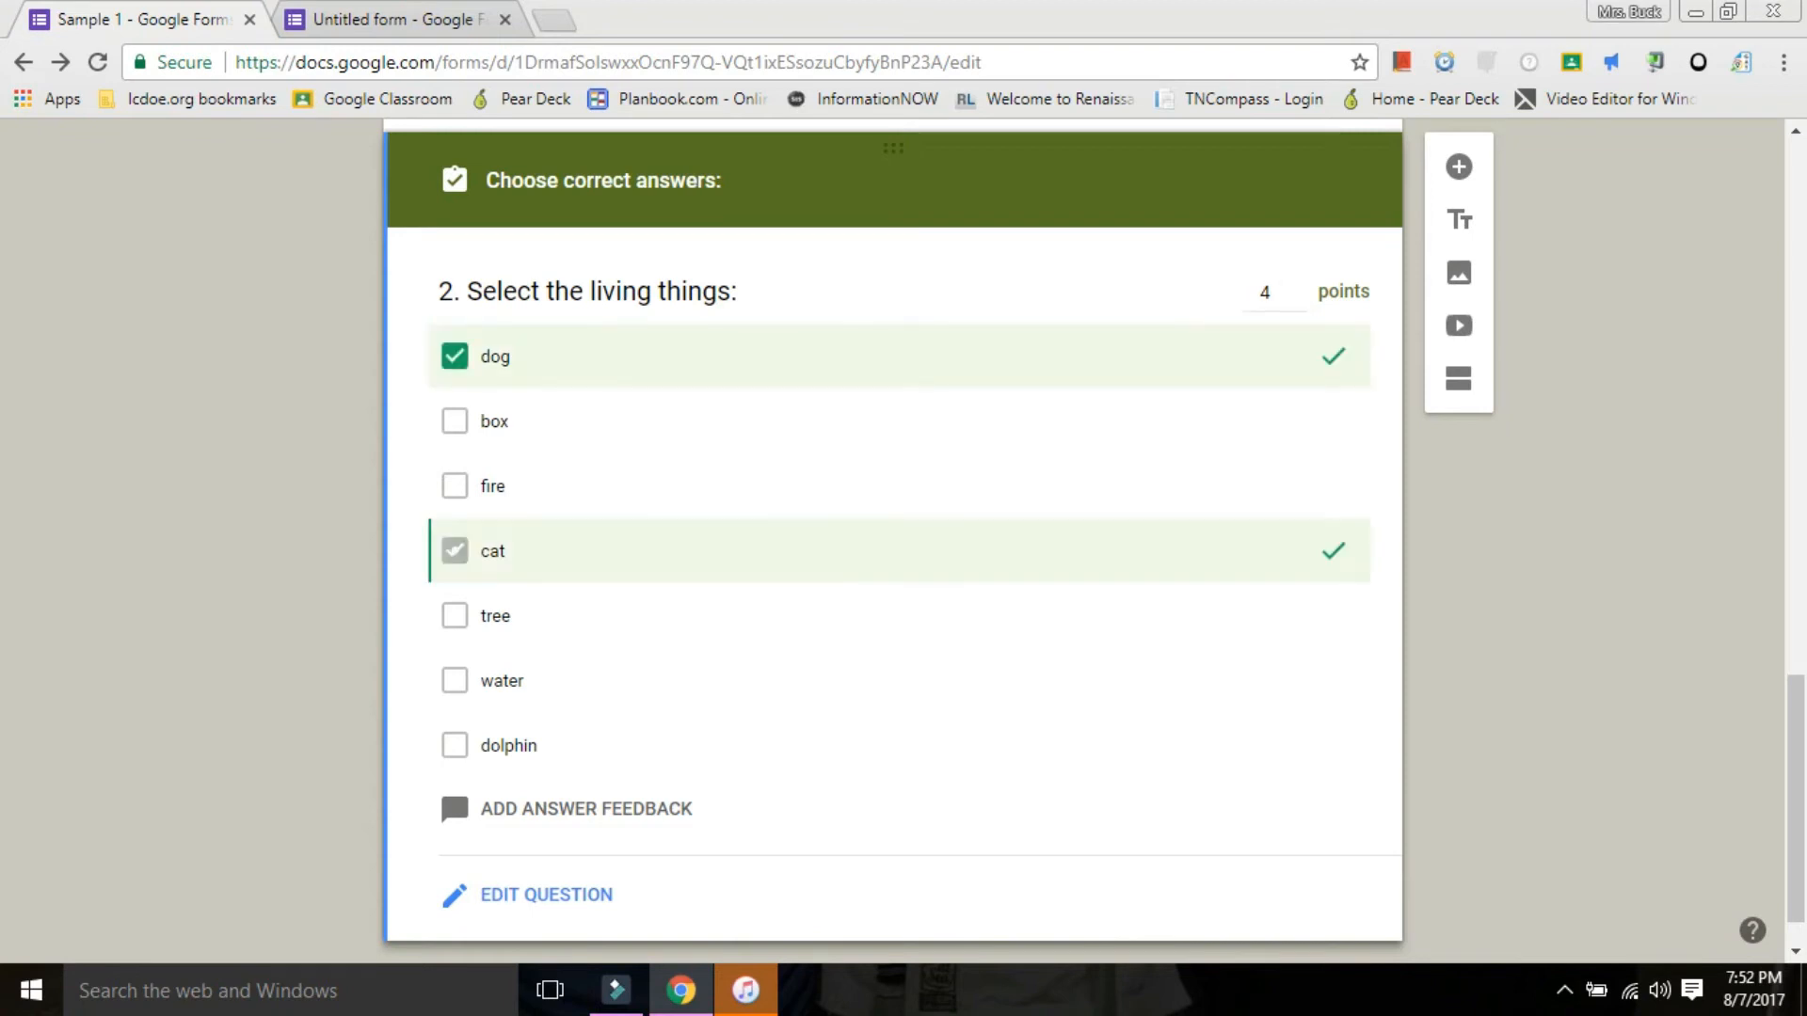
click(455, 617)
click(454, 745)
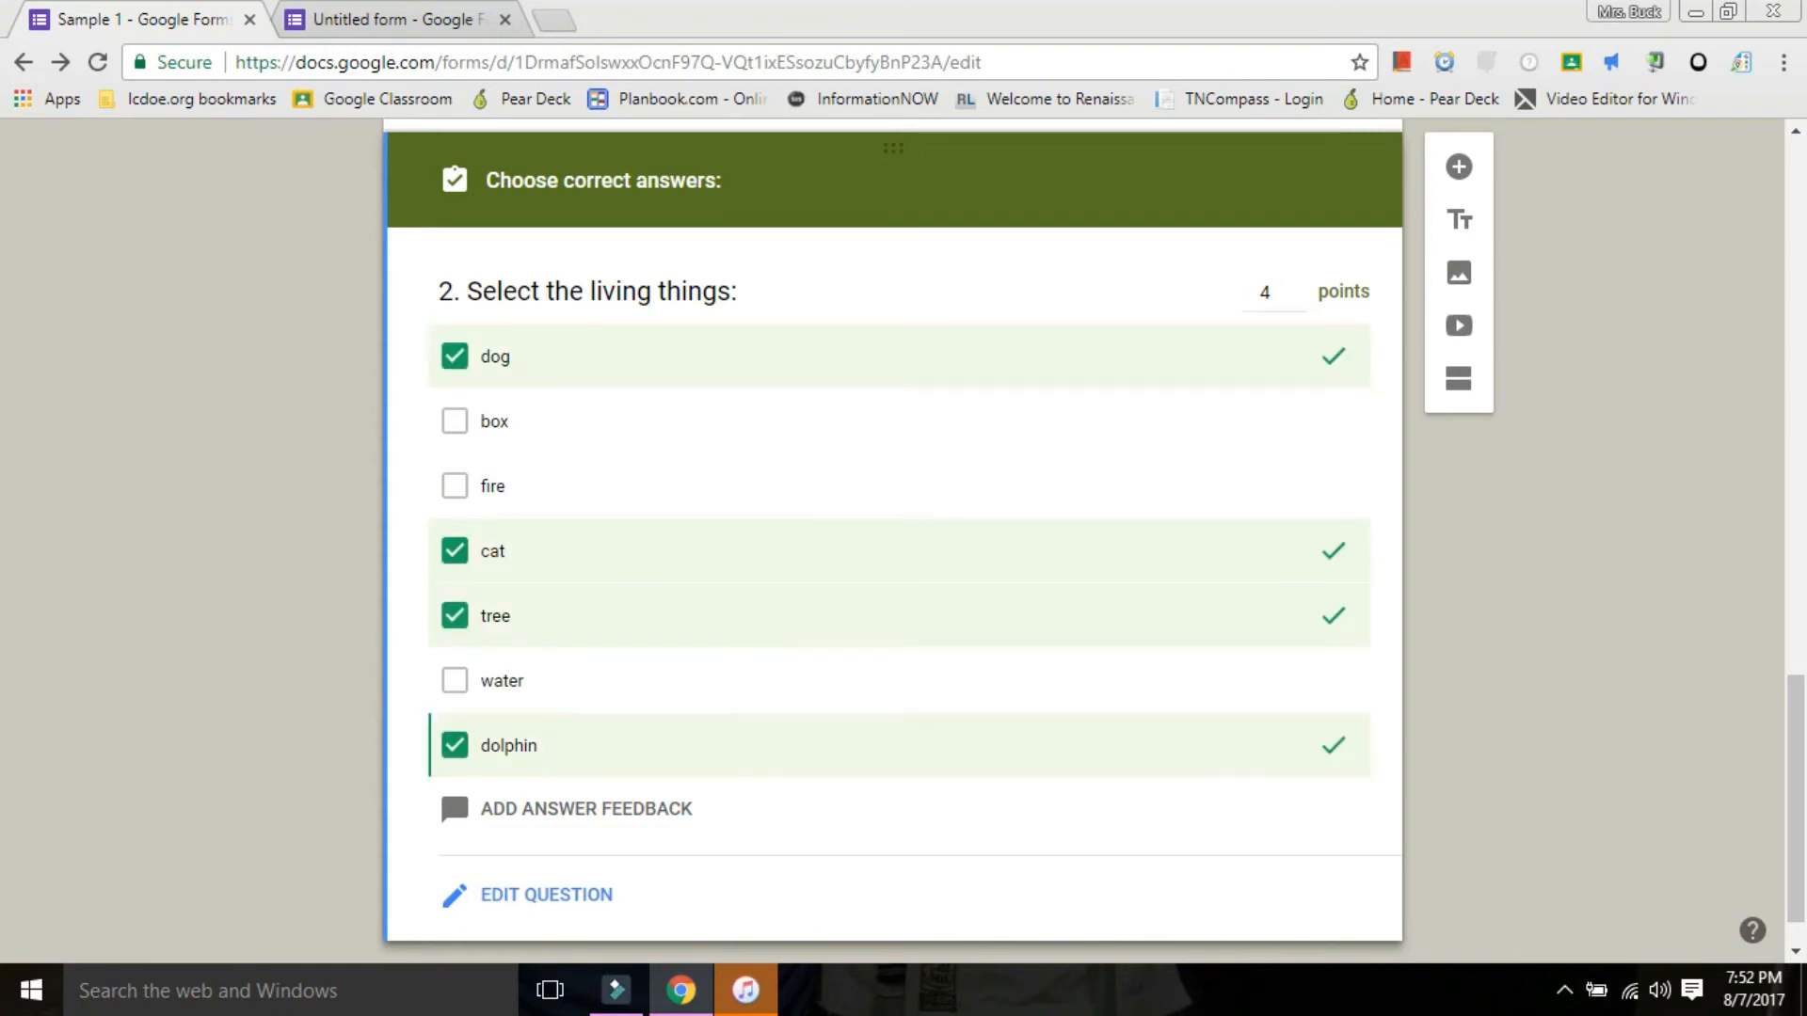
scroll(452, 716, up, 3)
scroll(452, 715, down, 4)
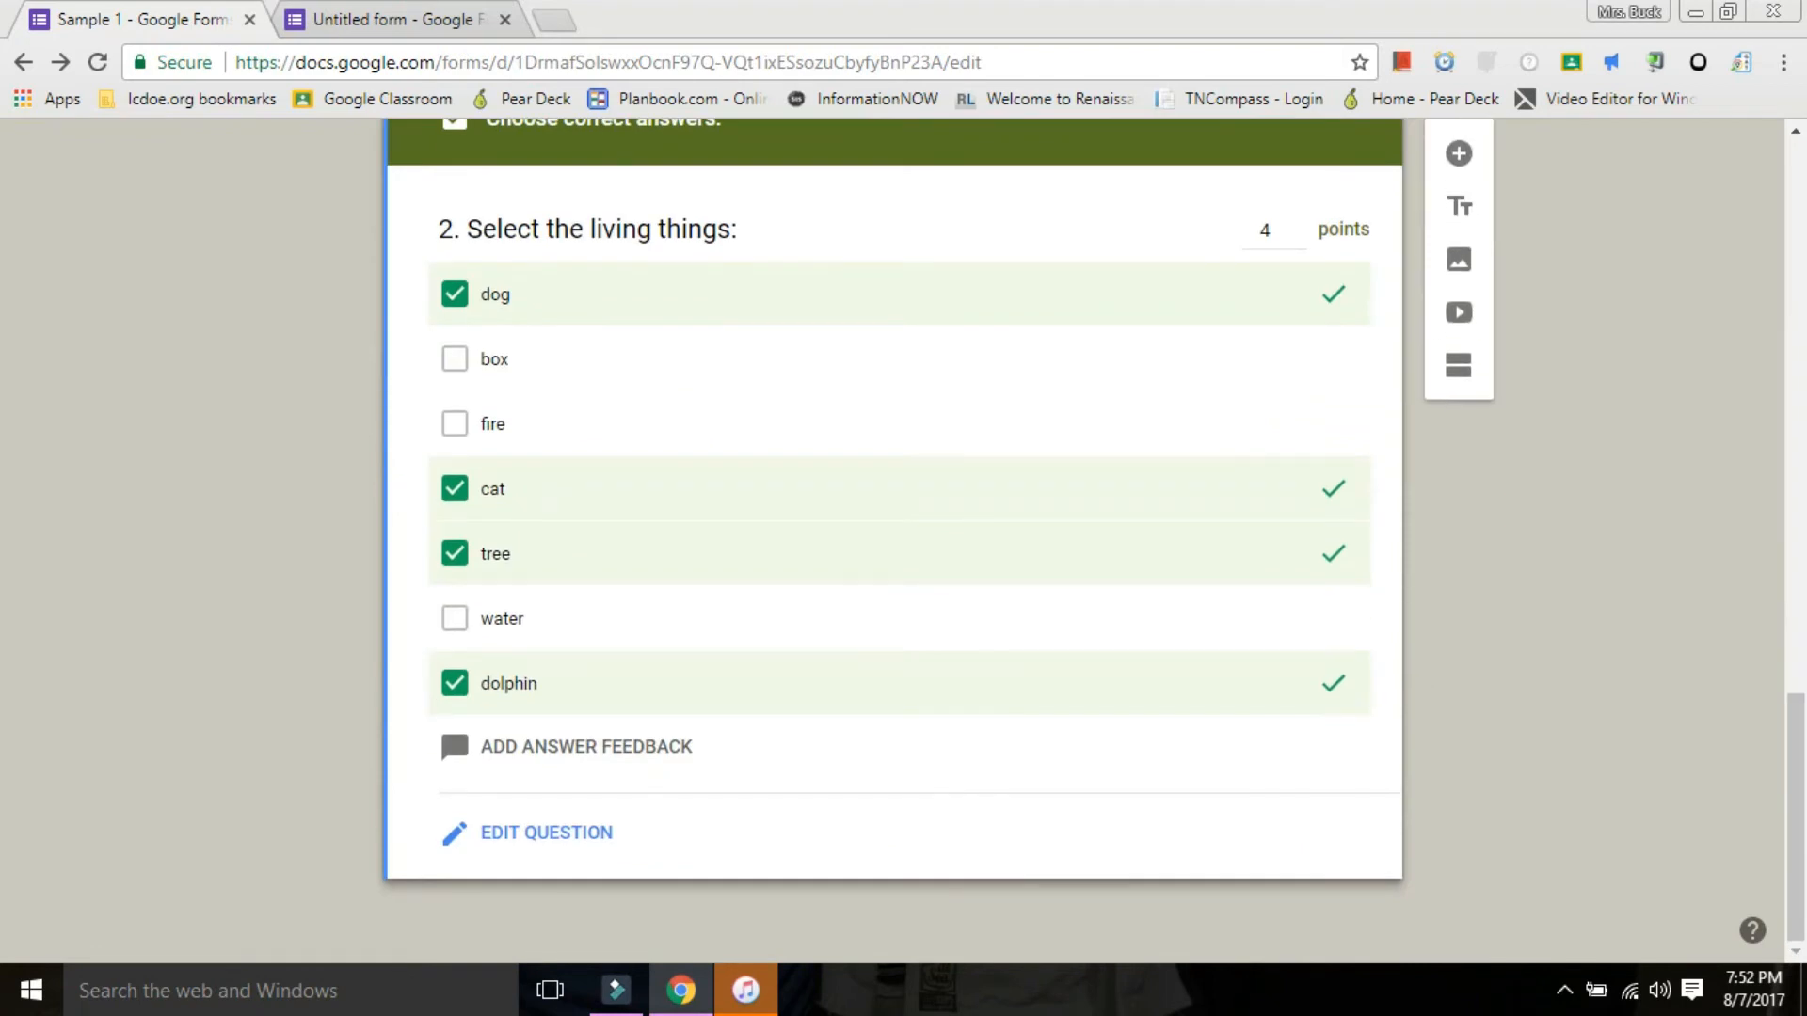
Return question 2 from its answer key to editing and review its option texts without changing them.
key(ctrl+a)
click(588, 229)
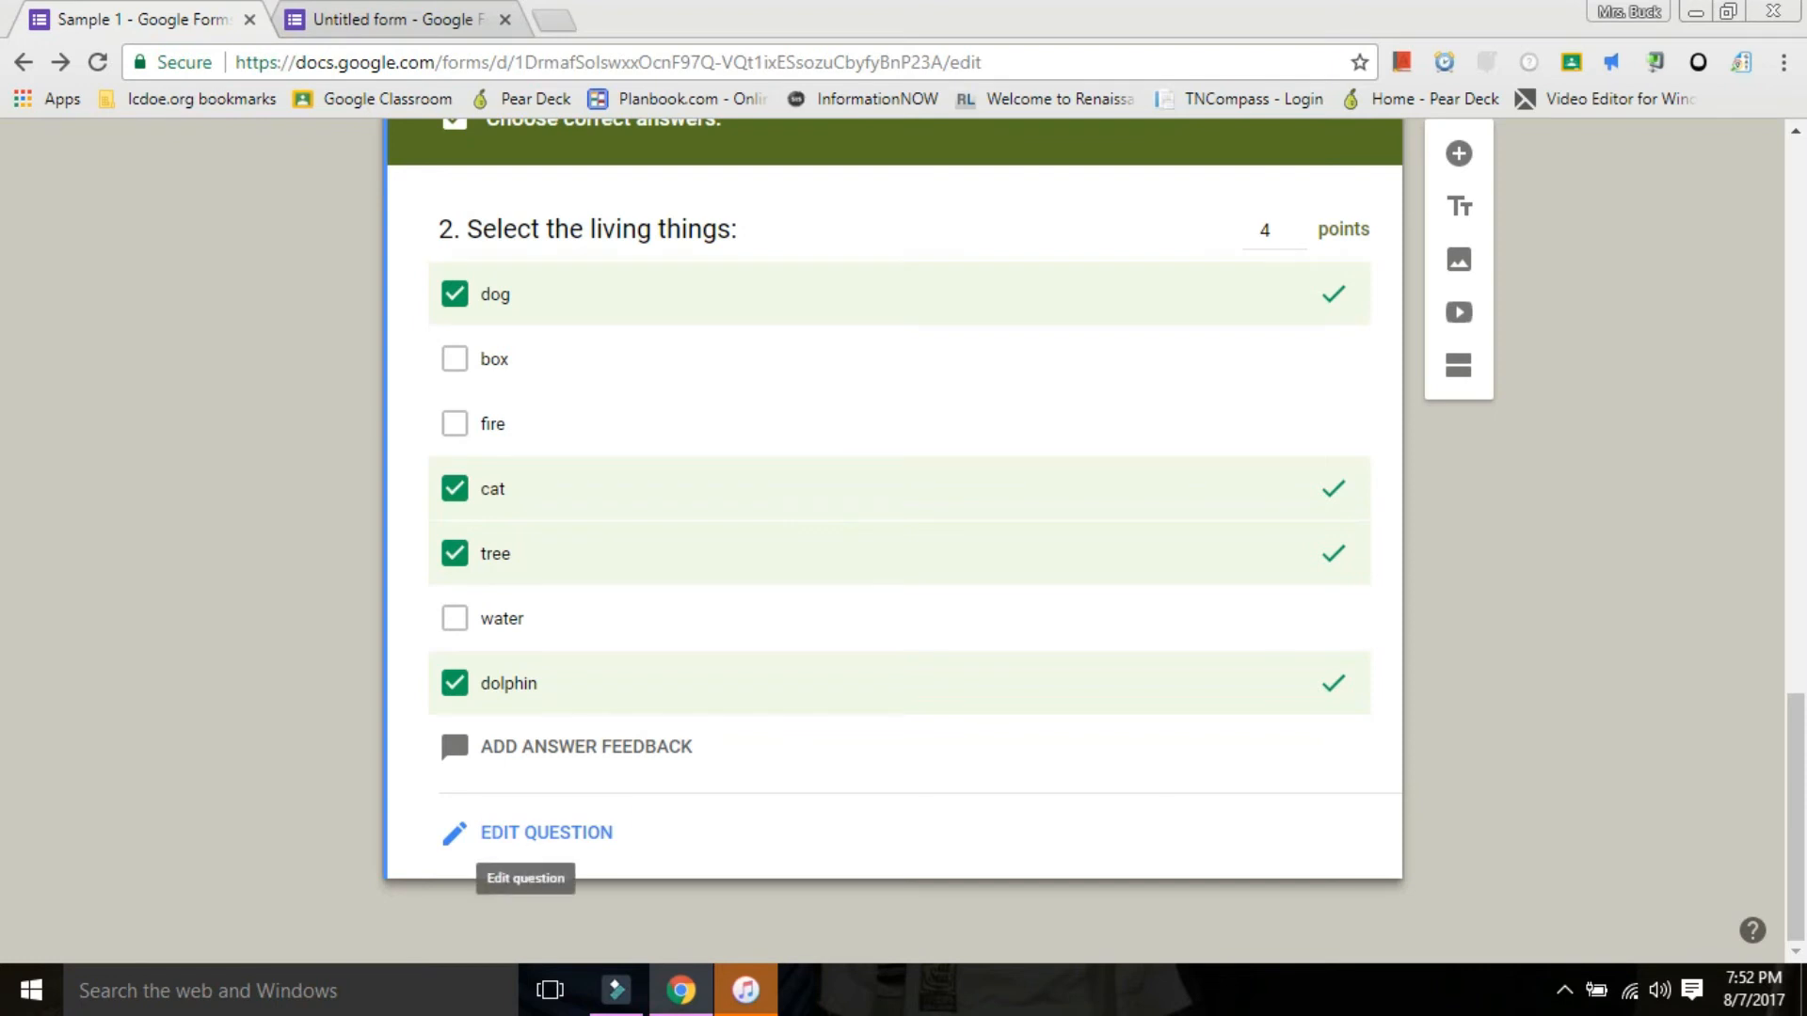
click(454, 832)
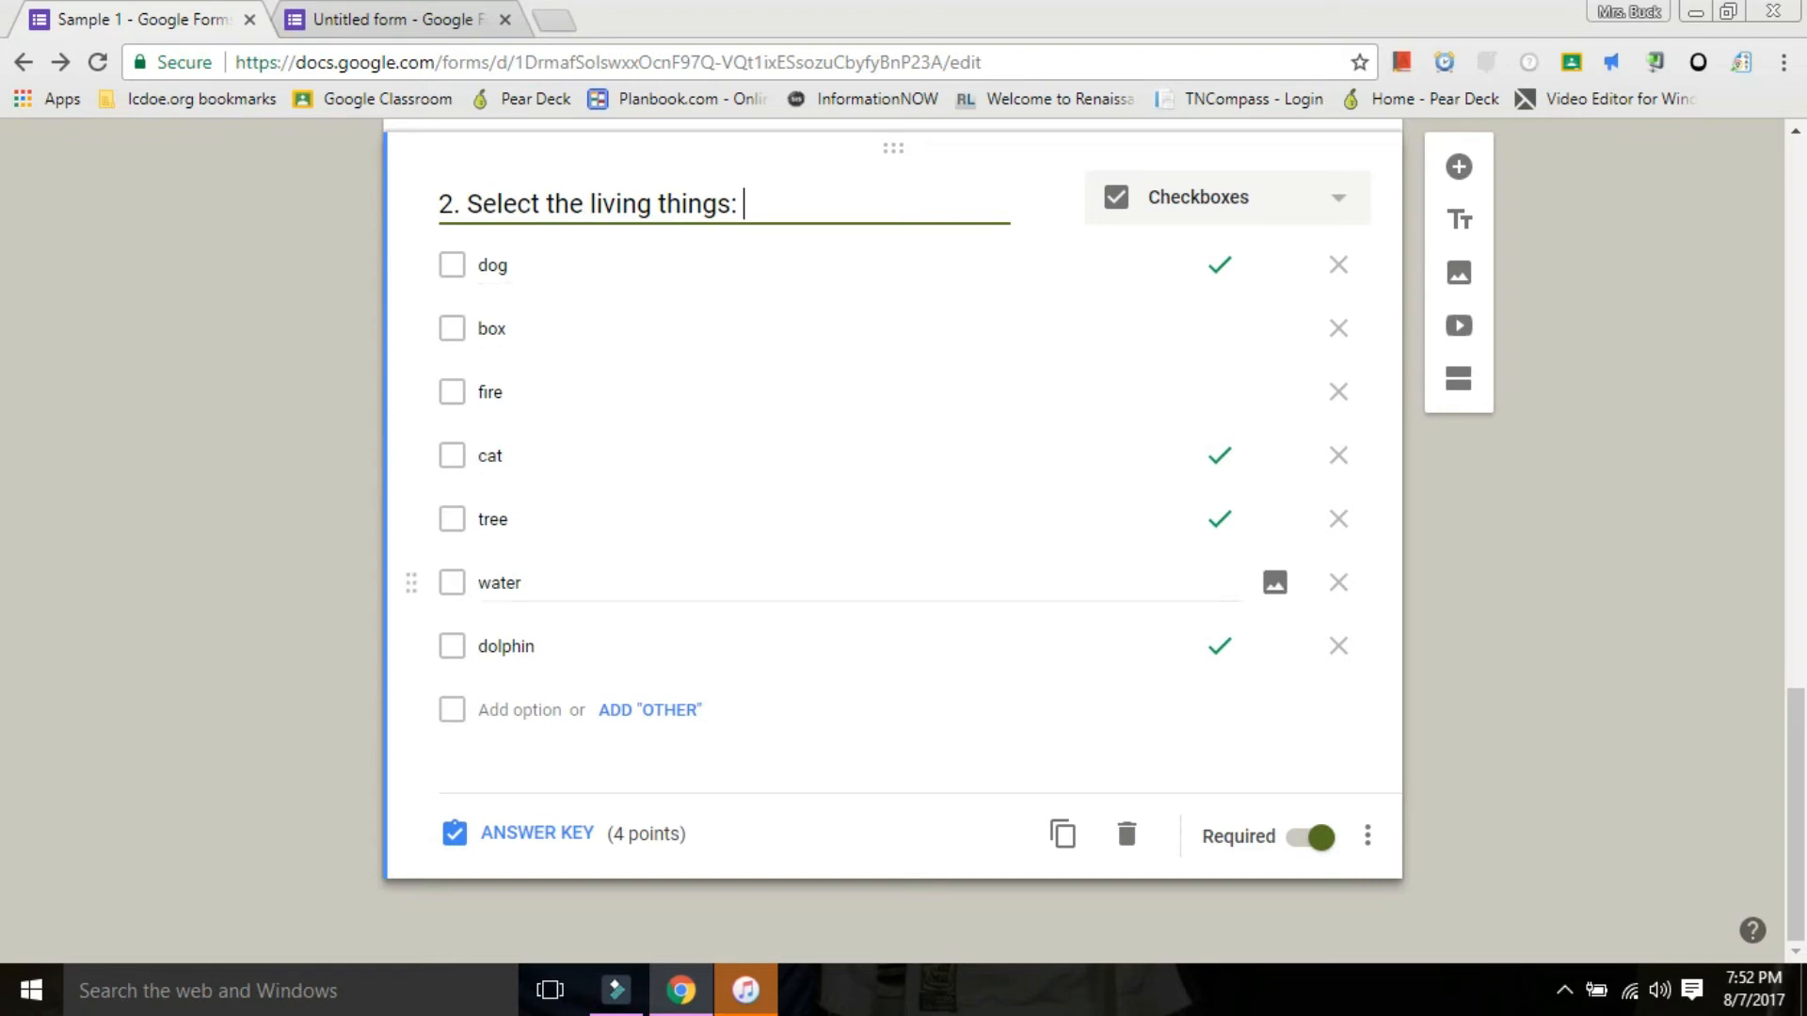
click(492, 328)
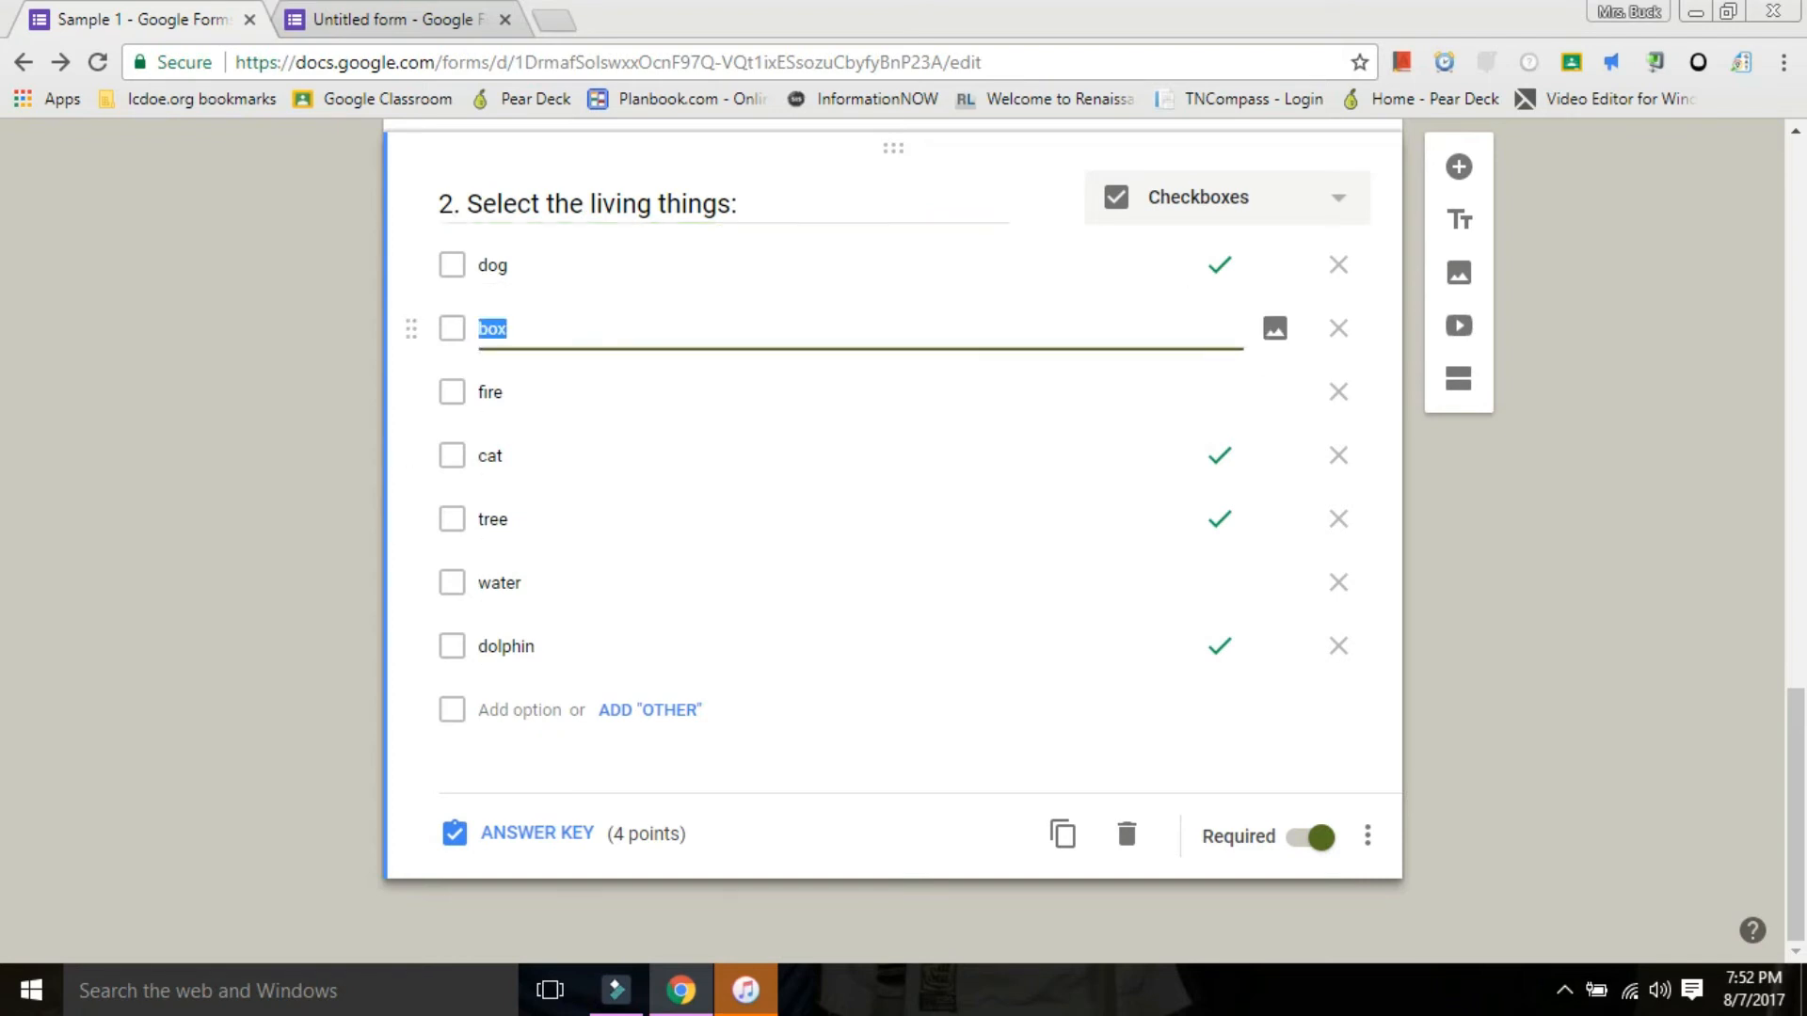
click(505, 328)
click(492, 328)
click(491, 392)
double_click(492, 329)
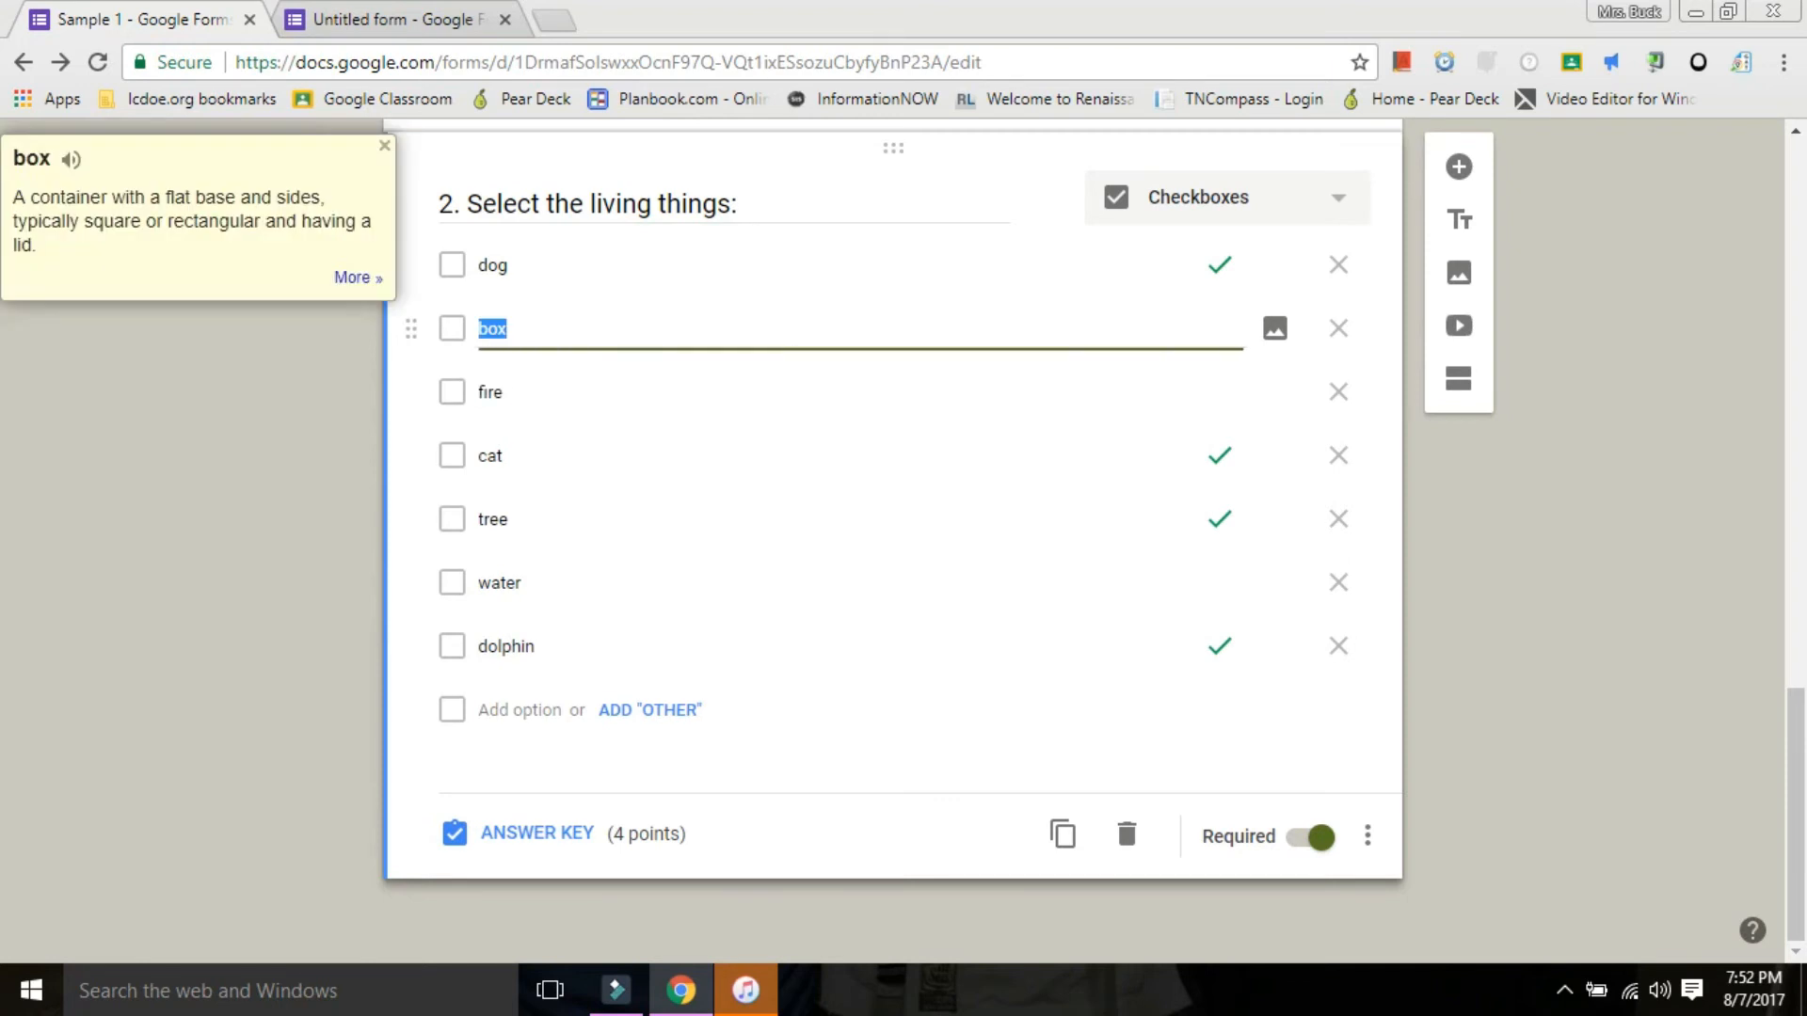
click(505, 328)
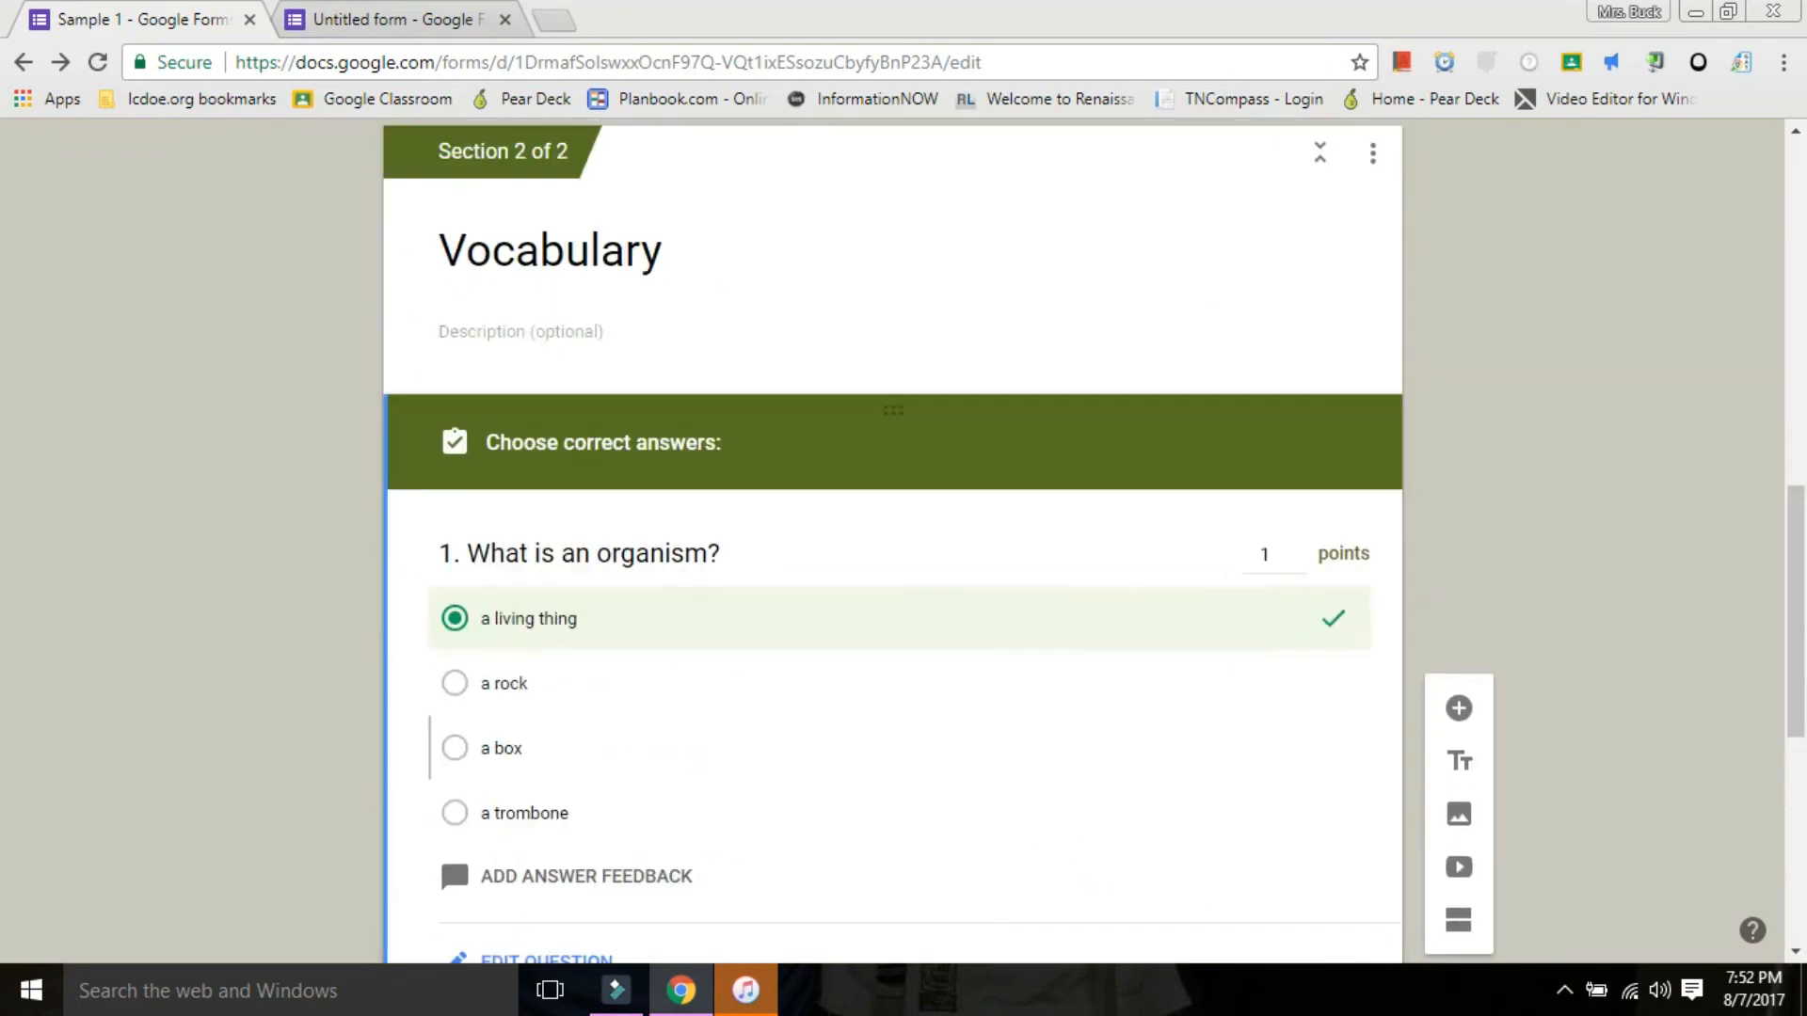
View the incorrect-answer and correct-answer feedback options for question 1, and close them without adding feedback.
scroll(892, 541, down, 4)
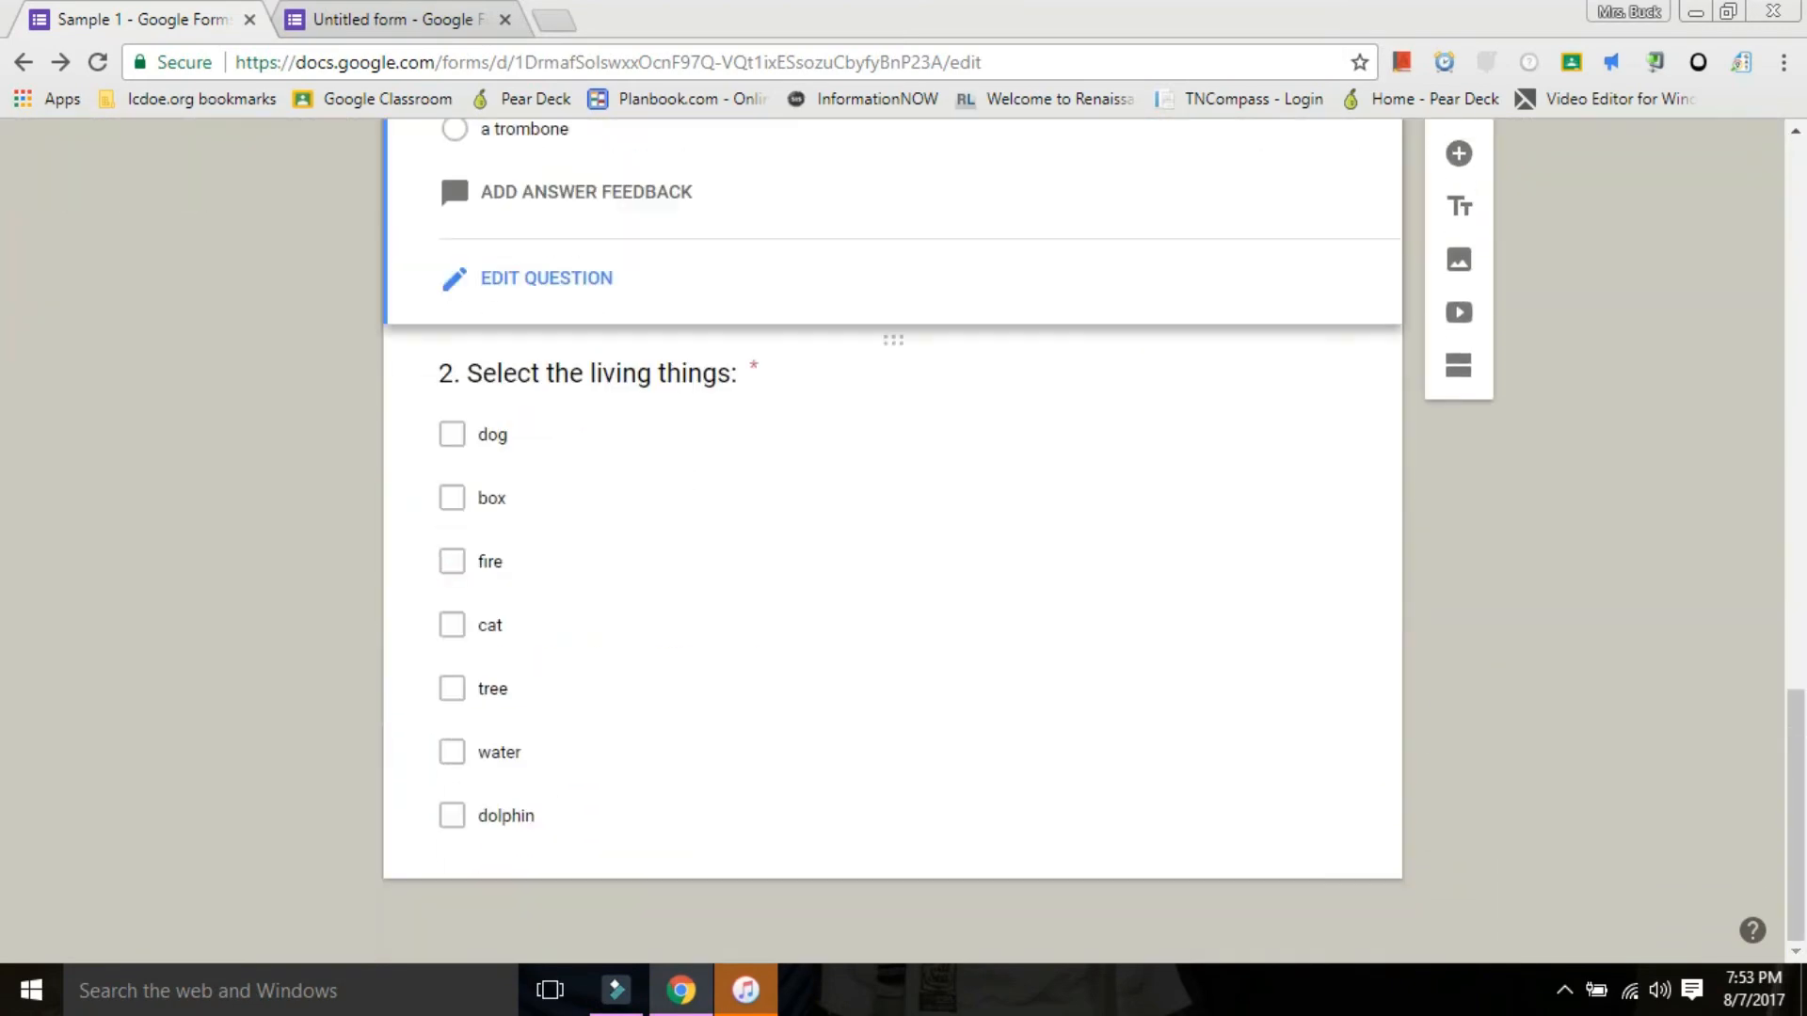
scroll(892, 541, up, 3)
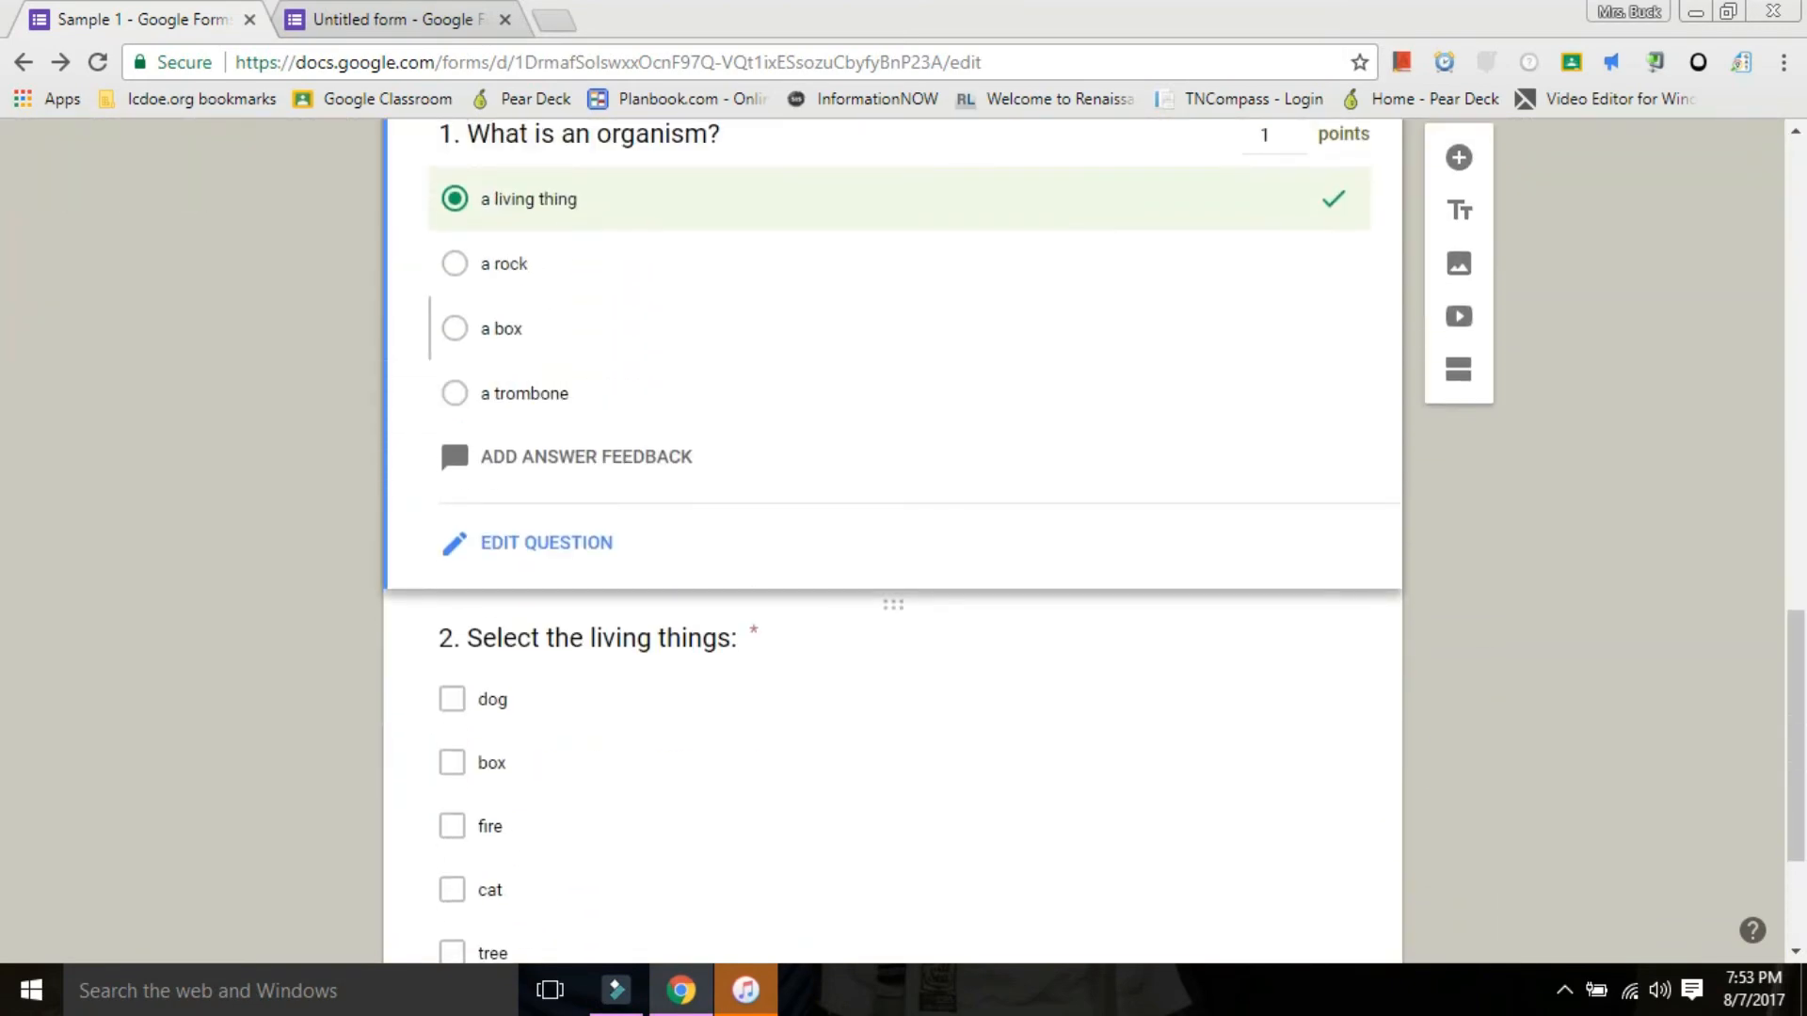
scroll(892, 541, down, 3)
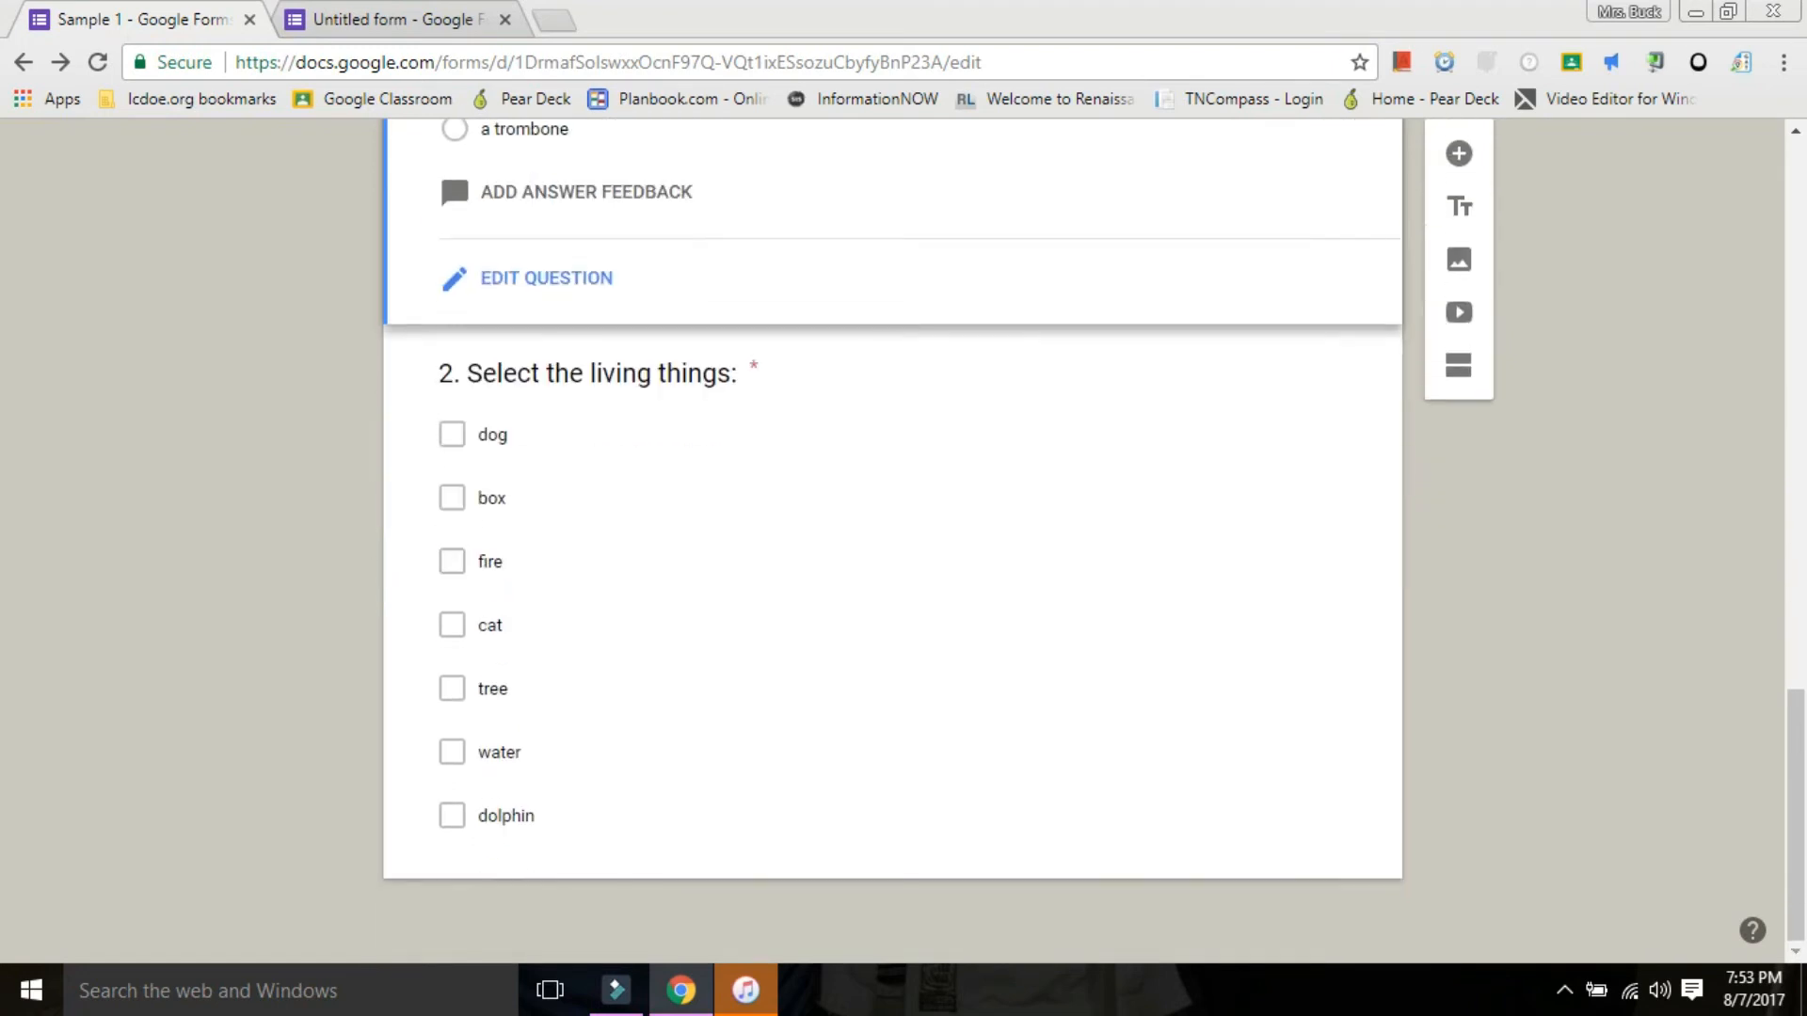
click(453, 170)
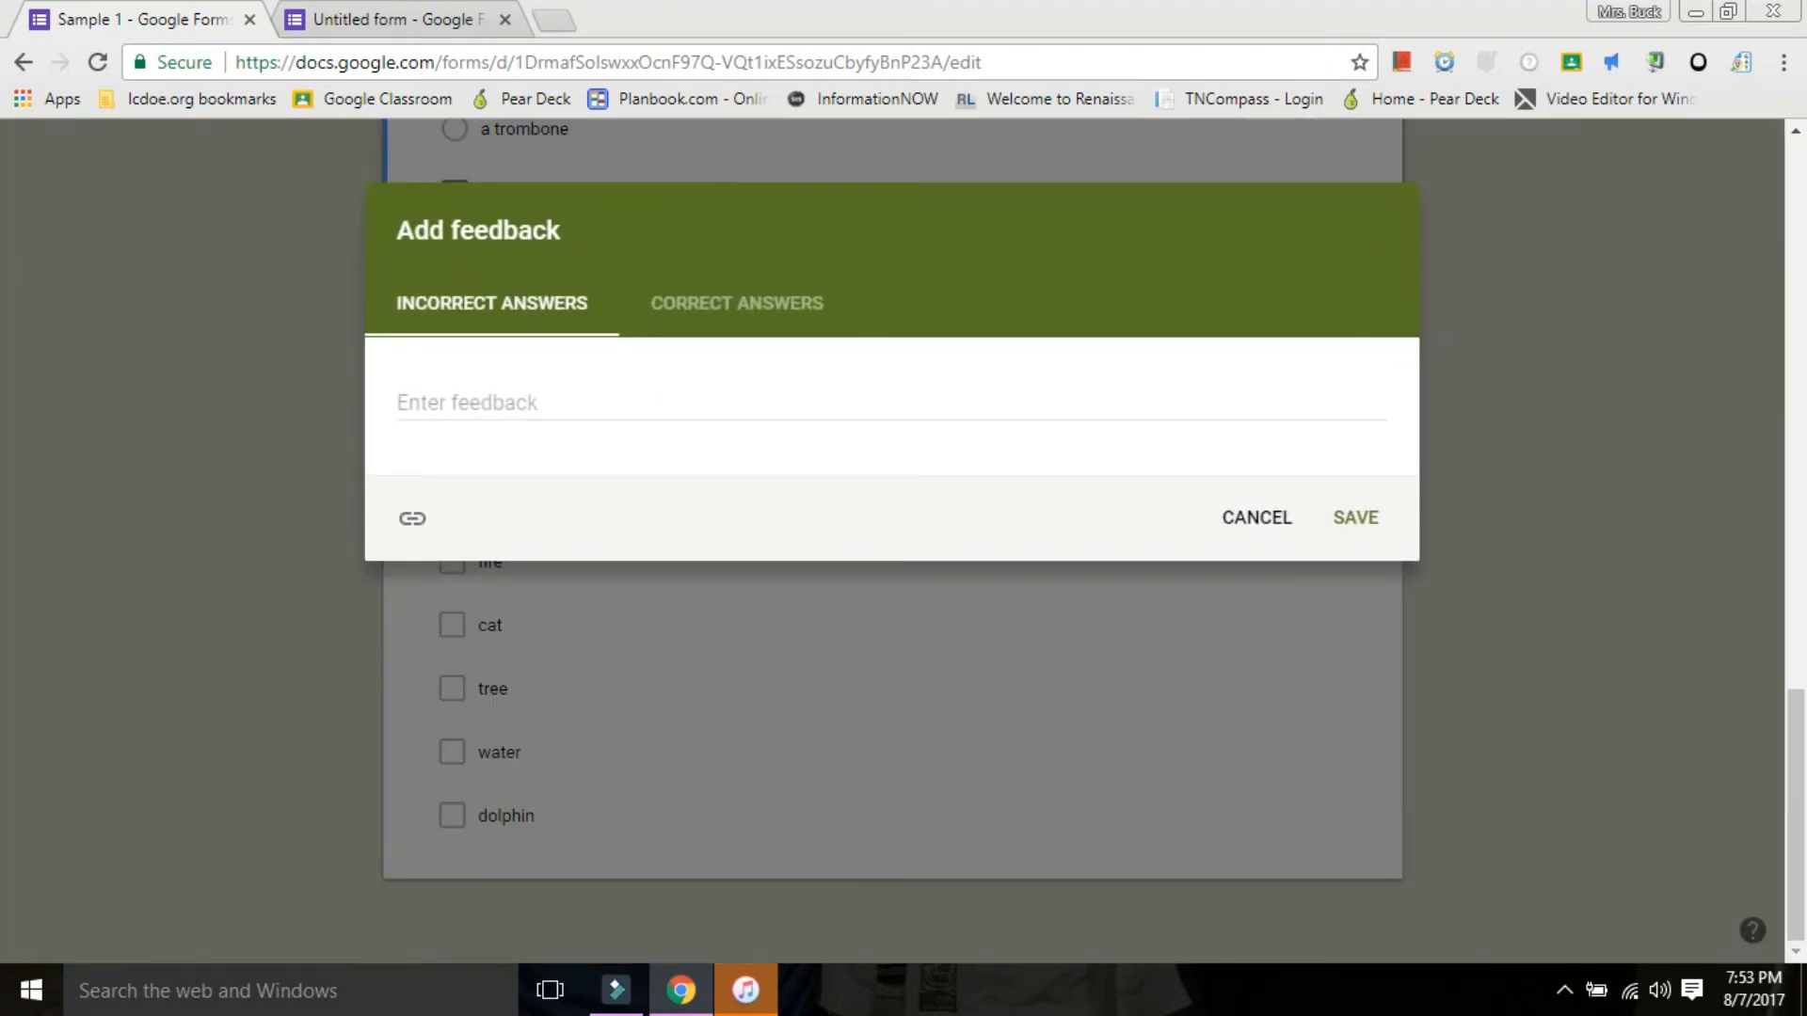
click(737, 303)
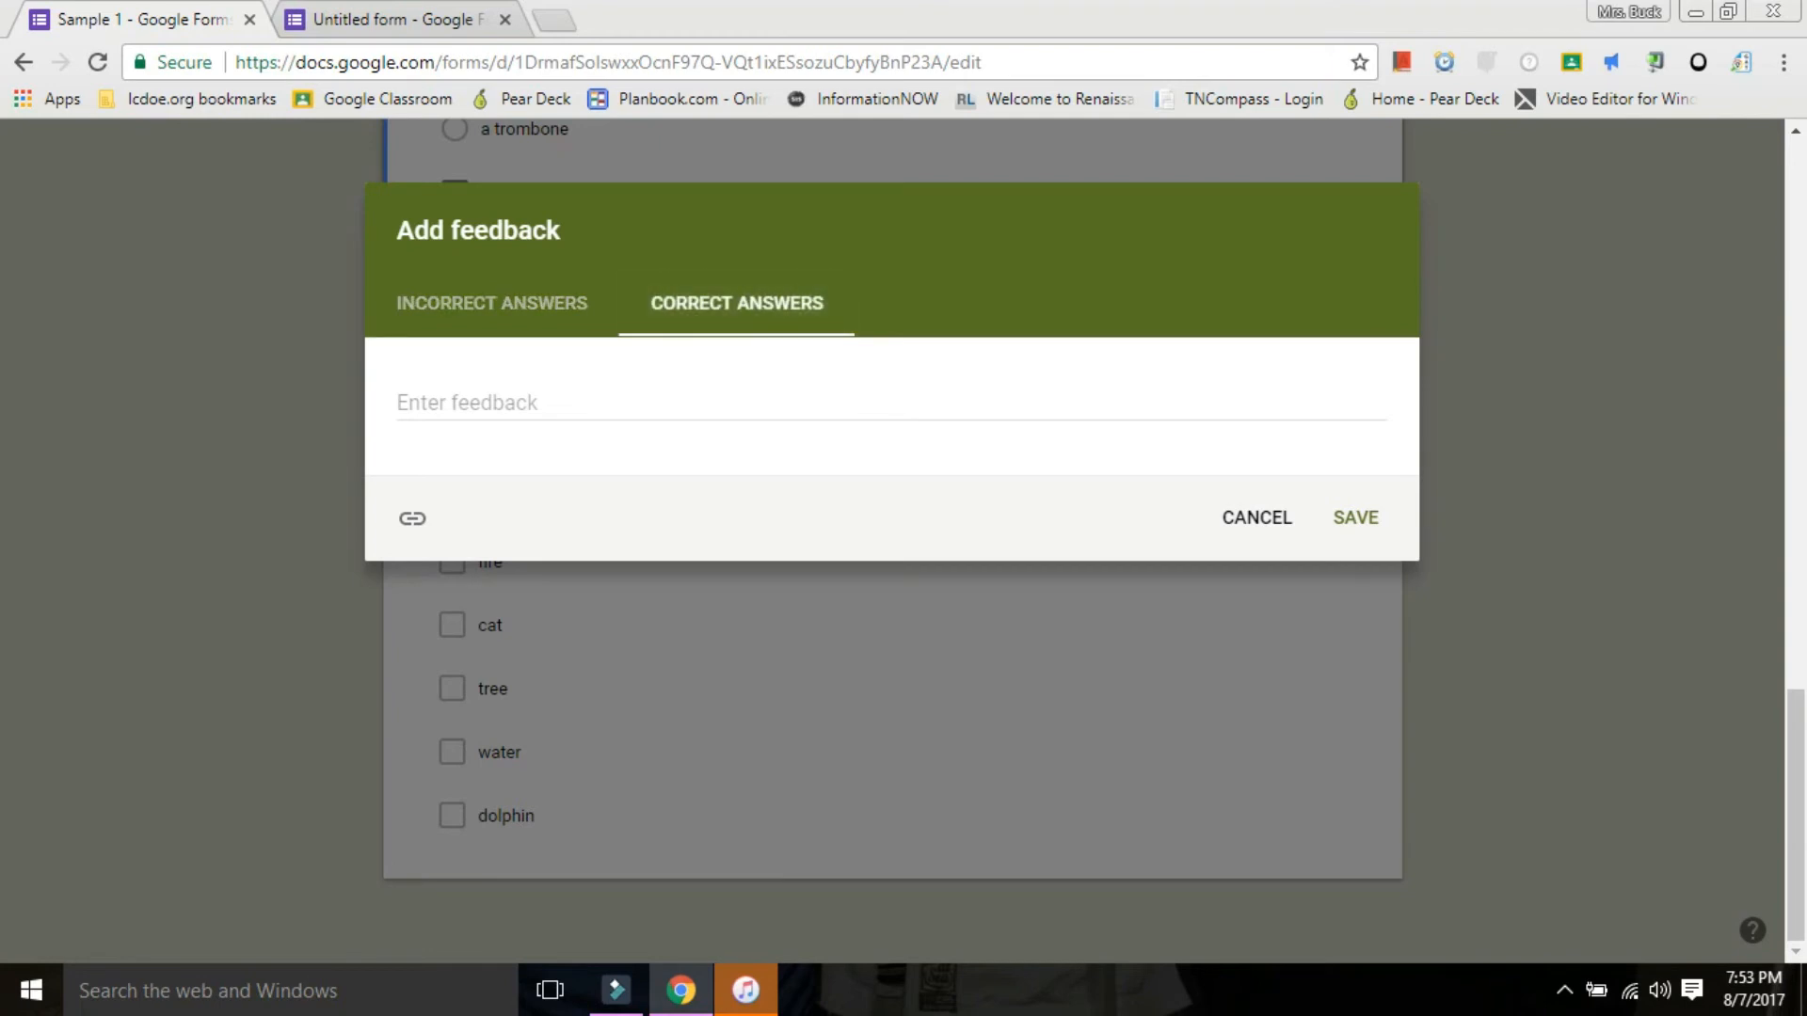
click(1257, 518)
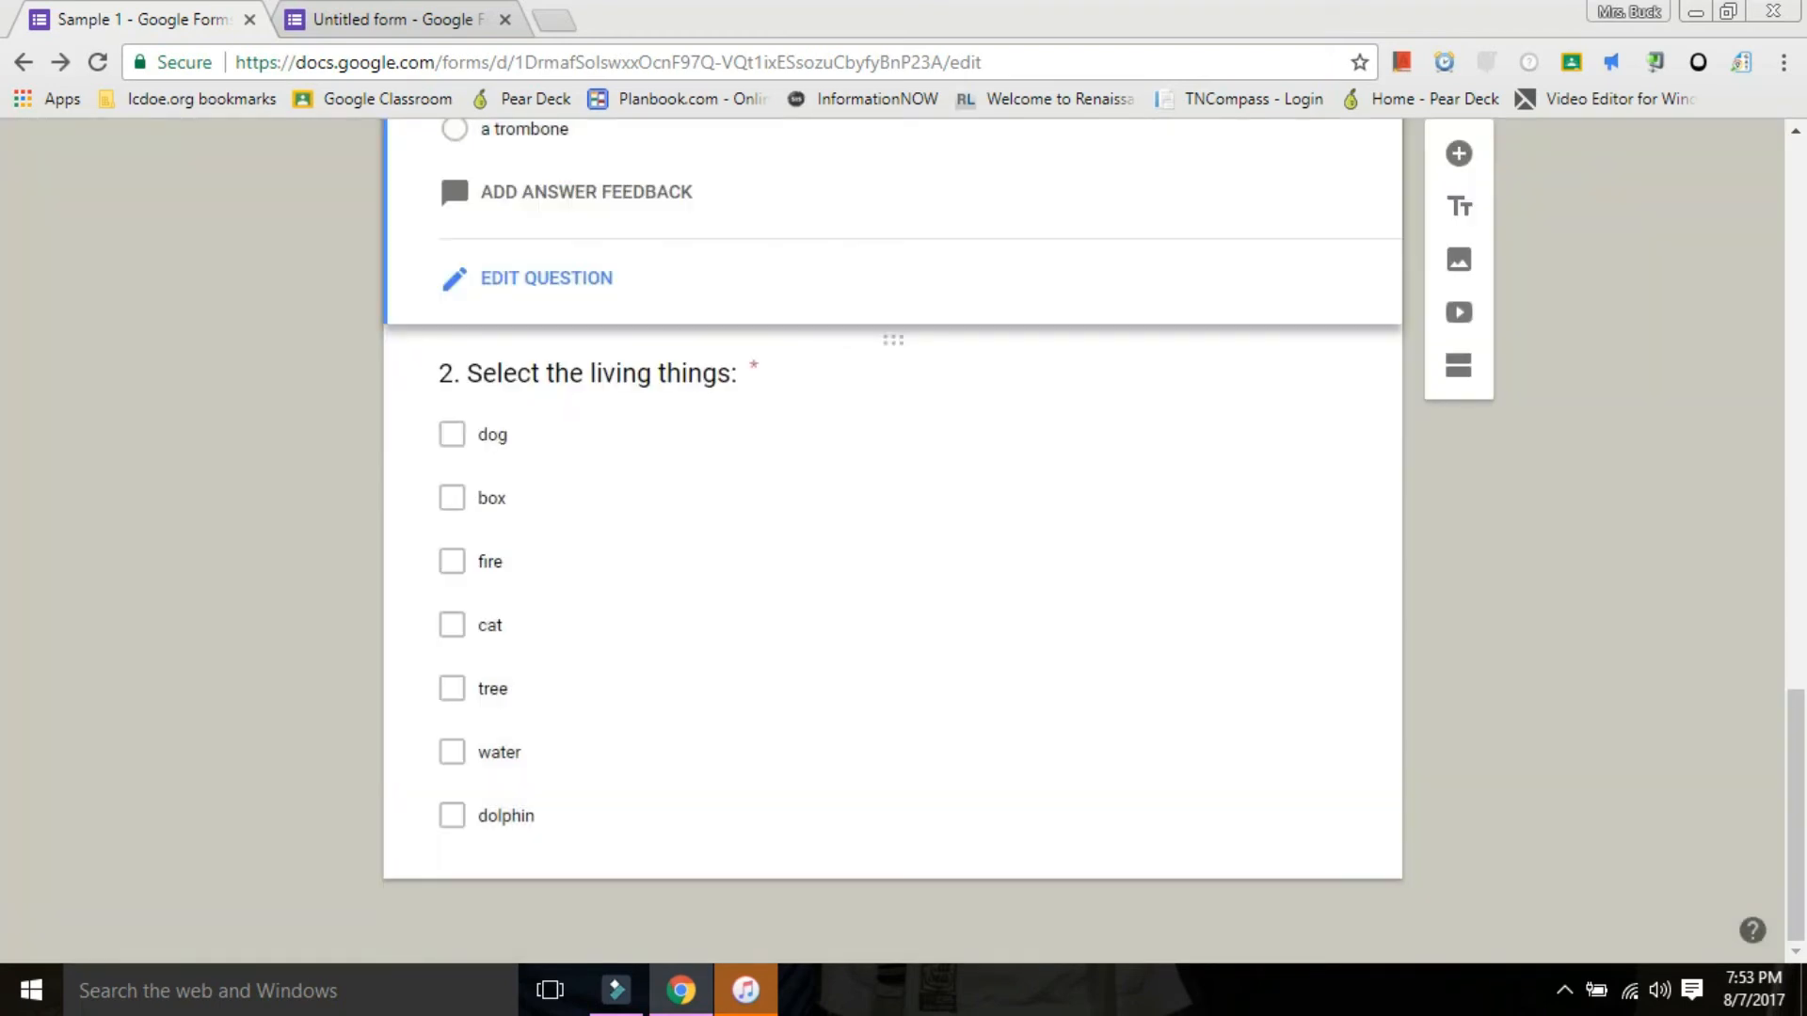
Review the whole Sample 1 form, from the title and name question through the Vocabulary questions.
scroll(892, 541, up, 10)
scroll(892, 541, down, 11)
scroll(893, 541, up, 8)
scroll(892, 541, up, 8)
scroll(893, 541, down, 15)
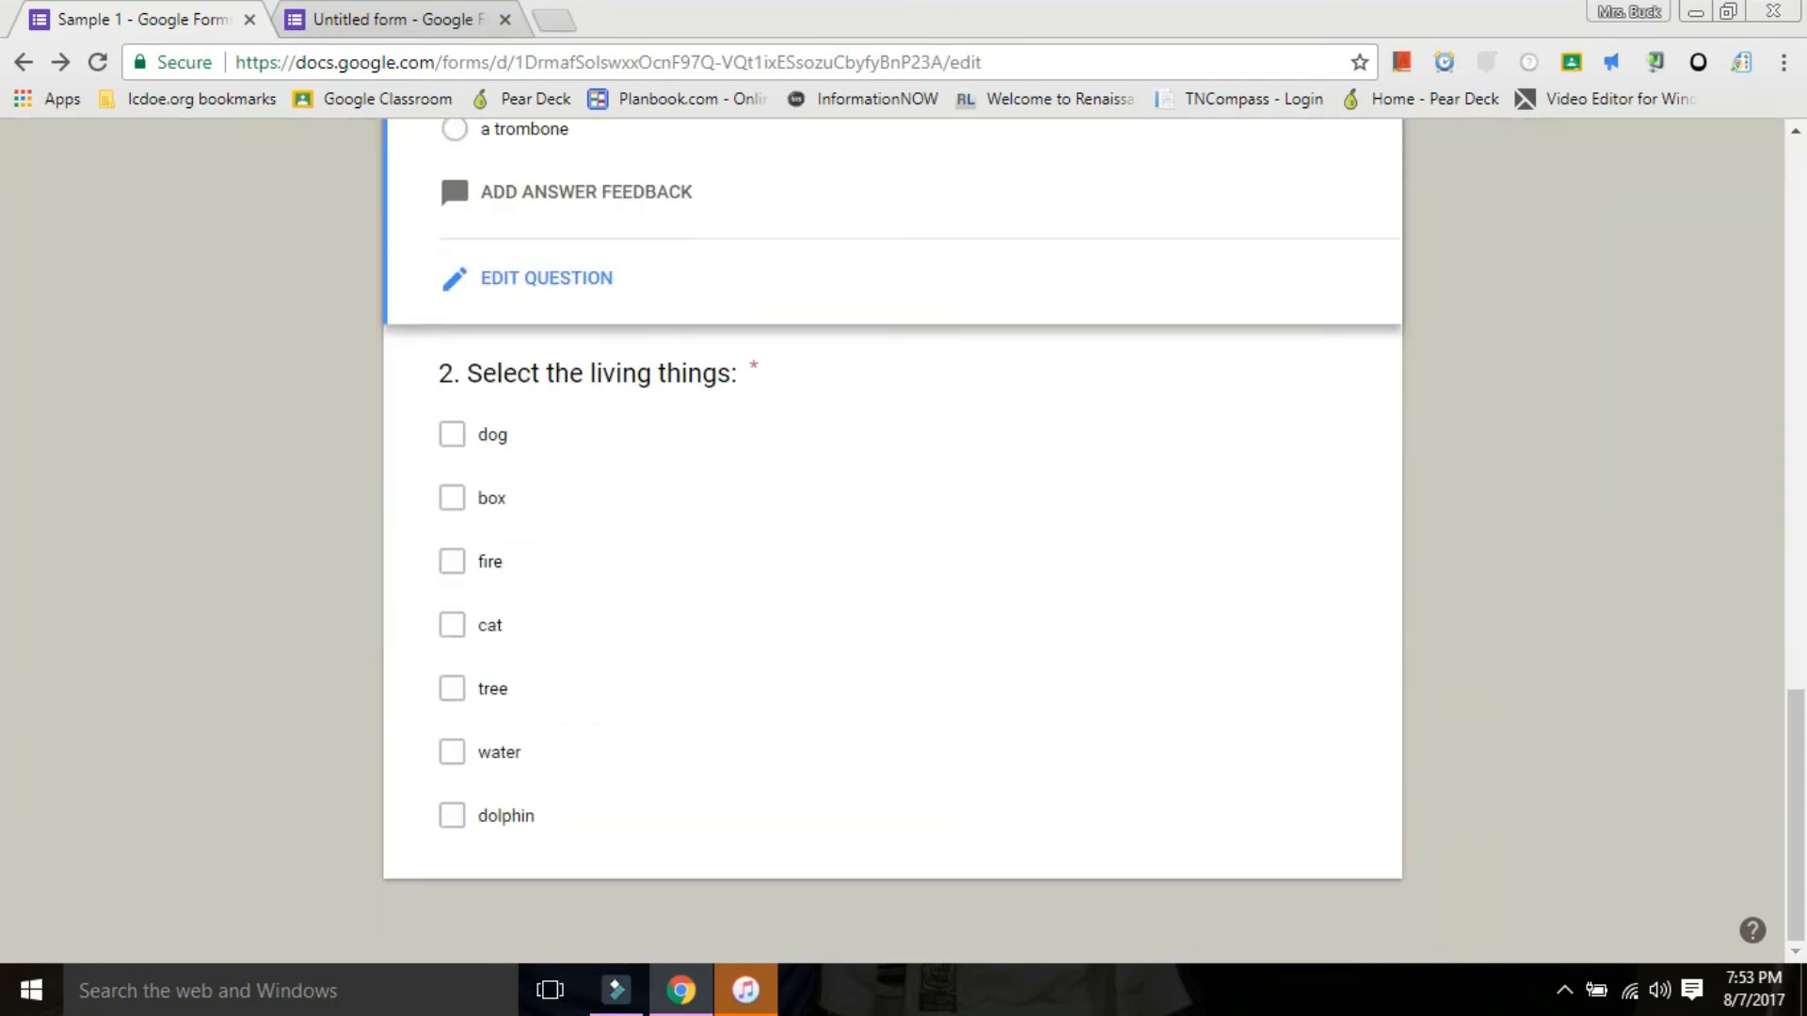
scroll(892, 541, up, 14)
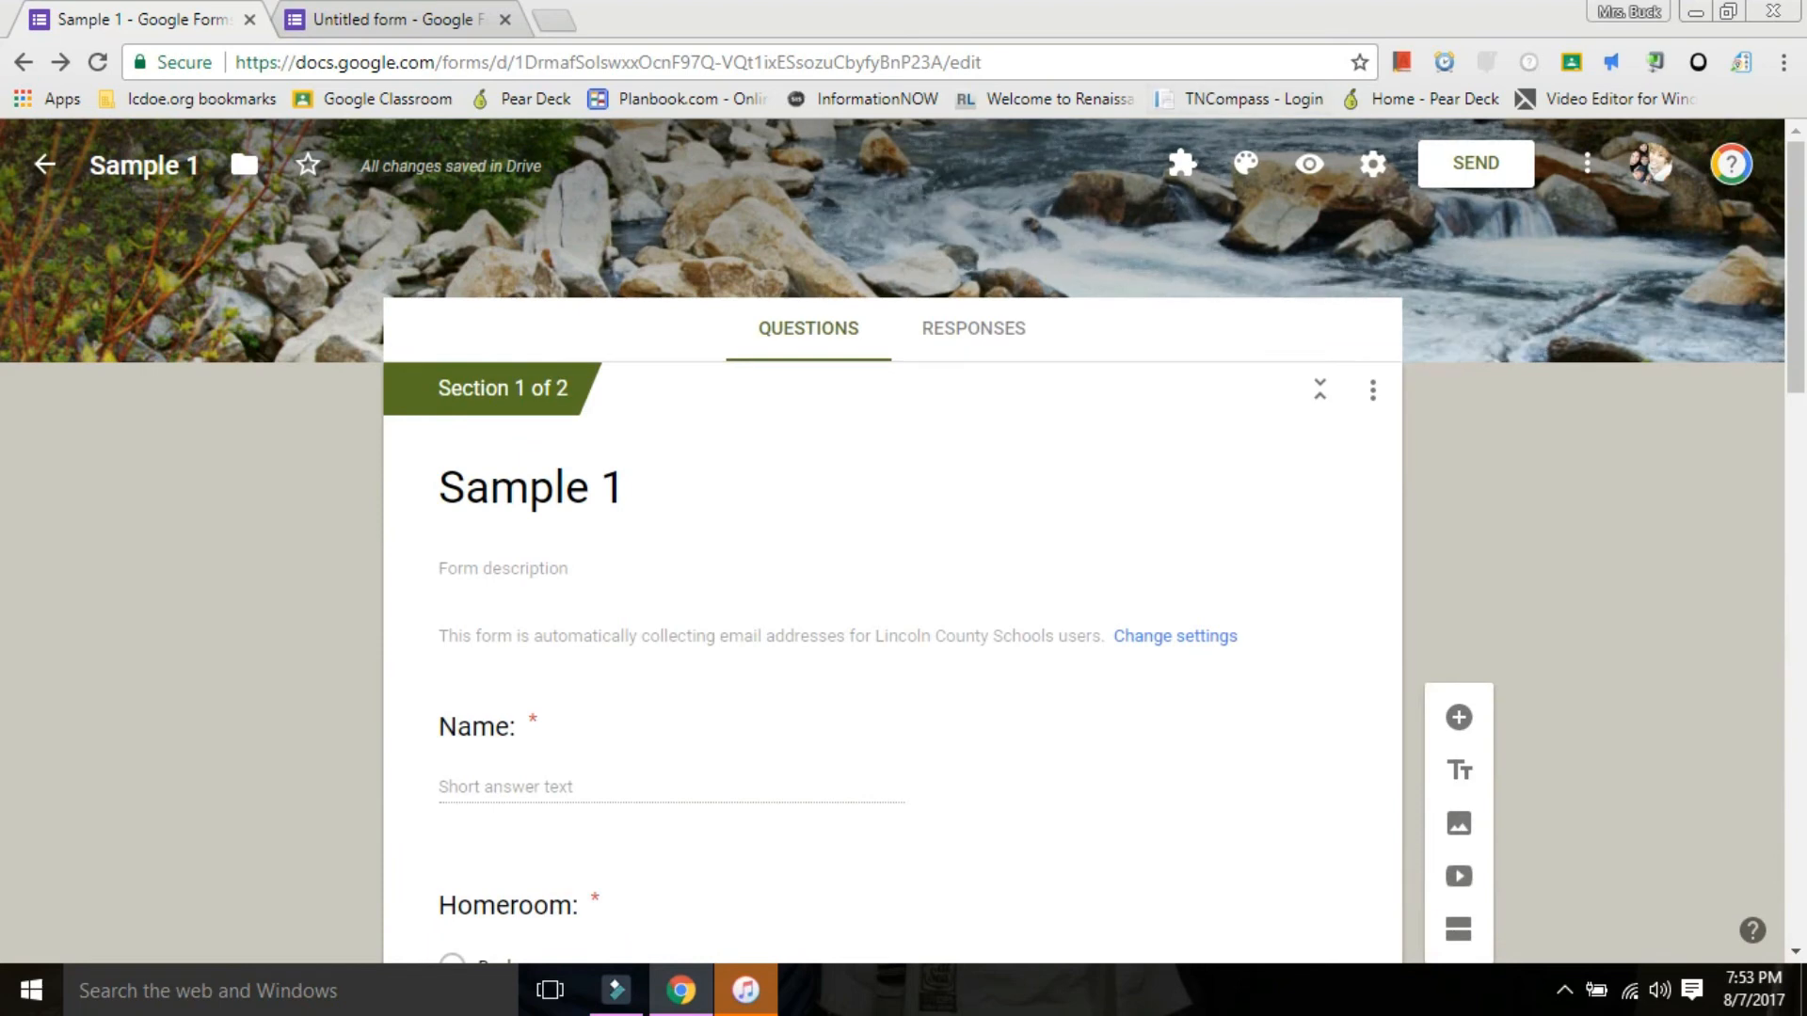
scroll(893, 541, down, 13)
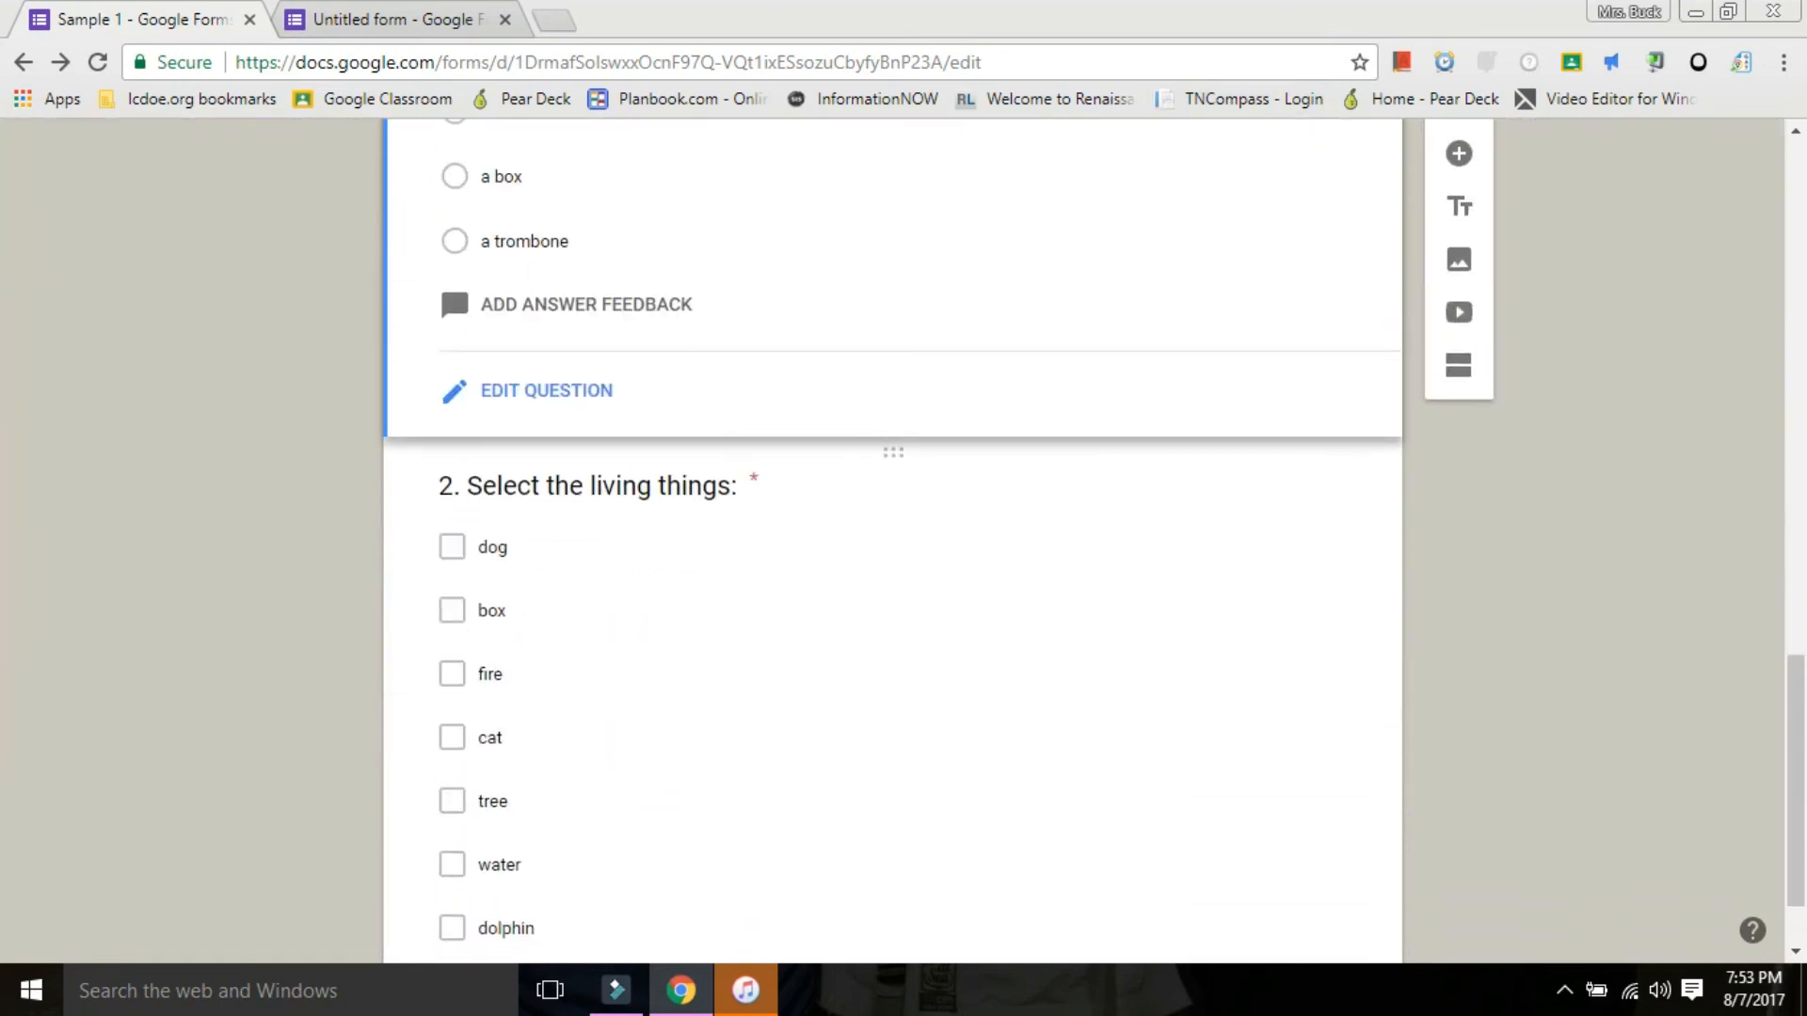
scroll(892, 541, up, 14)
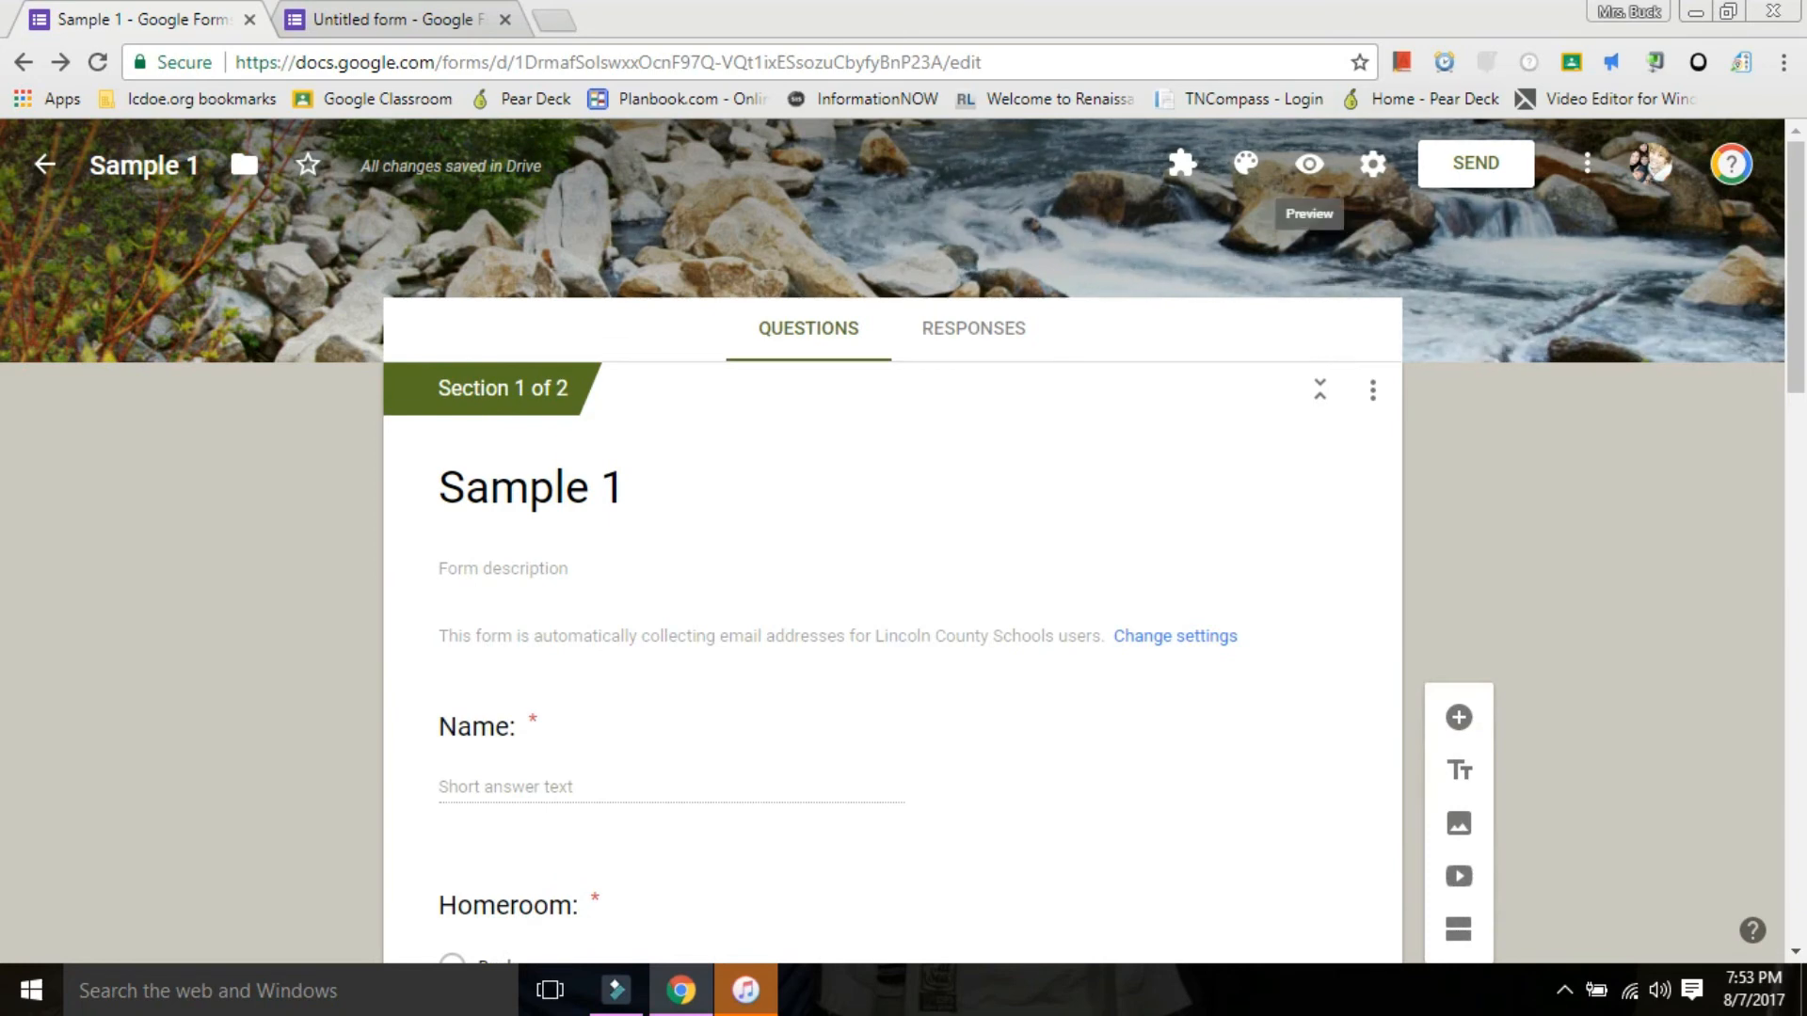
Check the form's grade release and respondent visibility settings again, and close them without saving.
click(1373, 165)
click(909, 296)
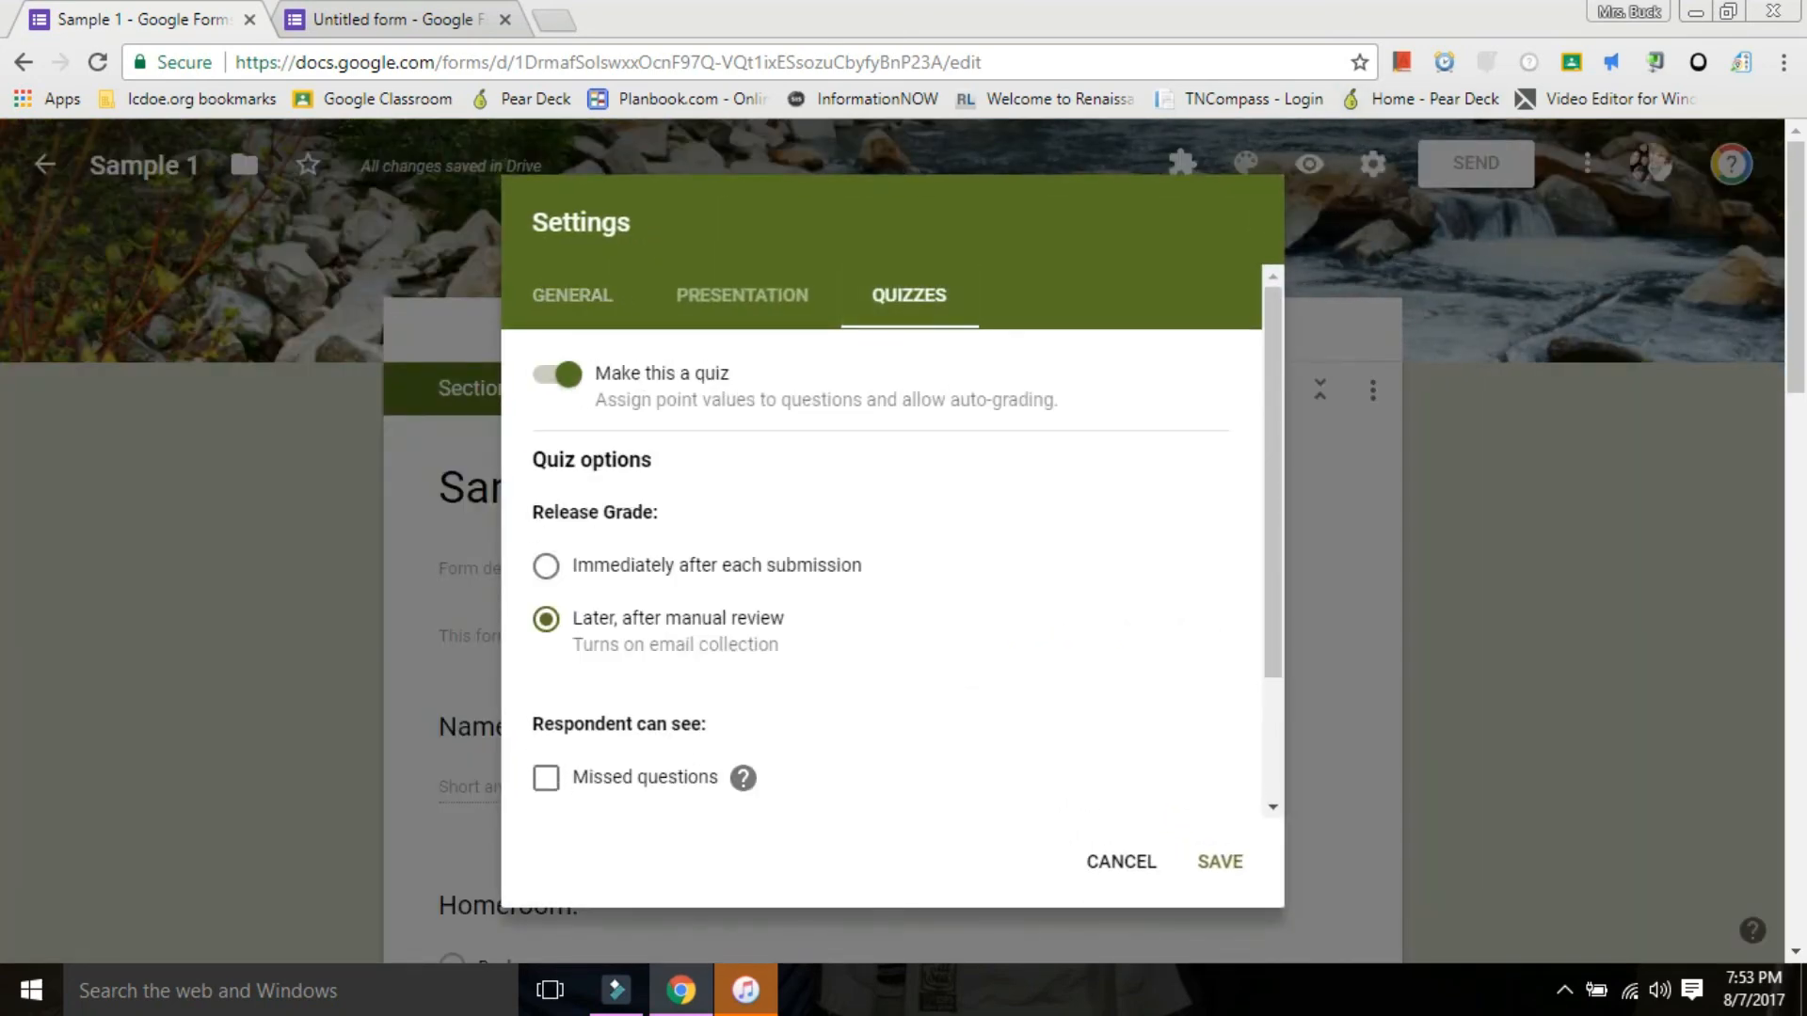
click(1121, 861)
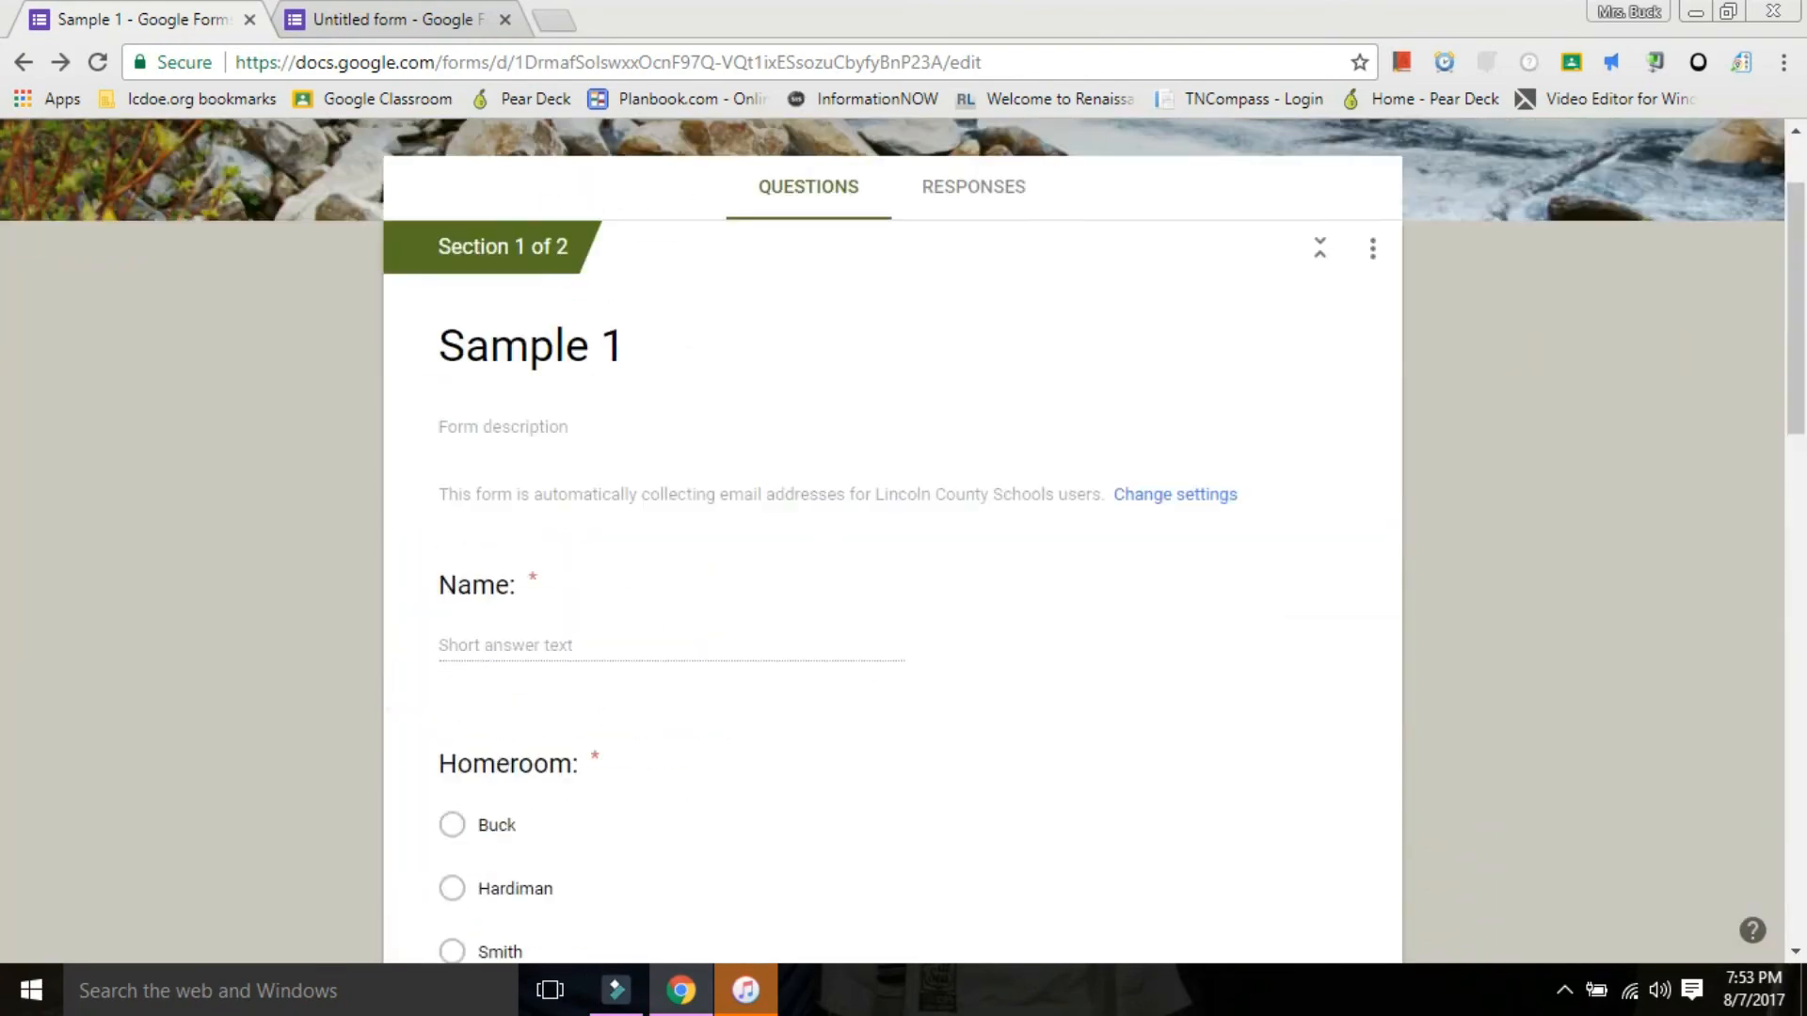
Preview the form and answer its first page with the respondent's name and the first homeroom option.
scroll(892, 734, up, 2)
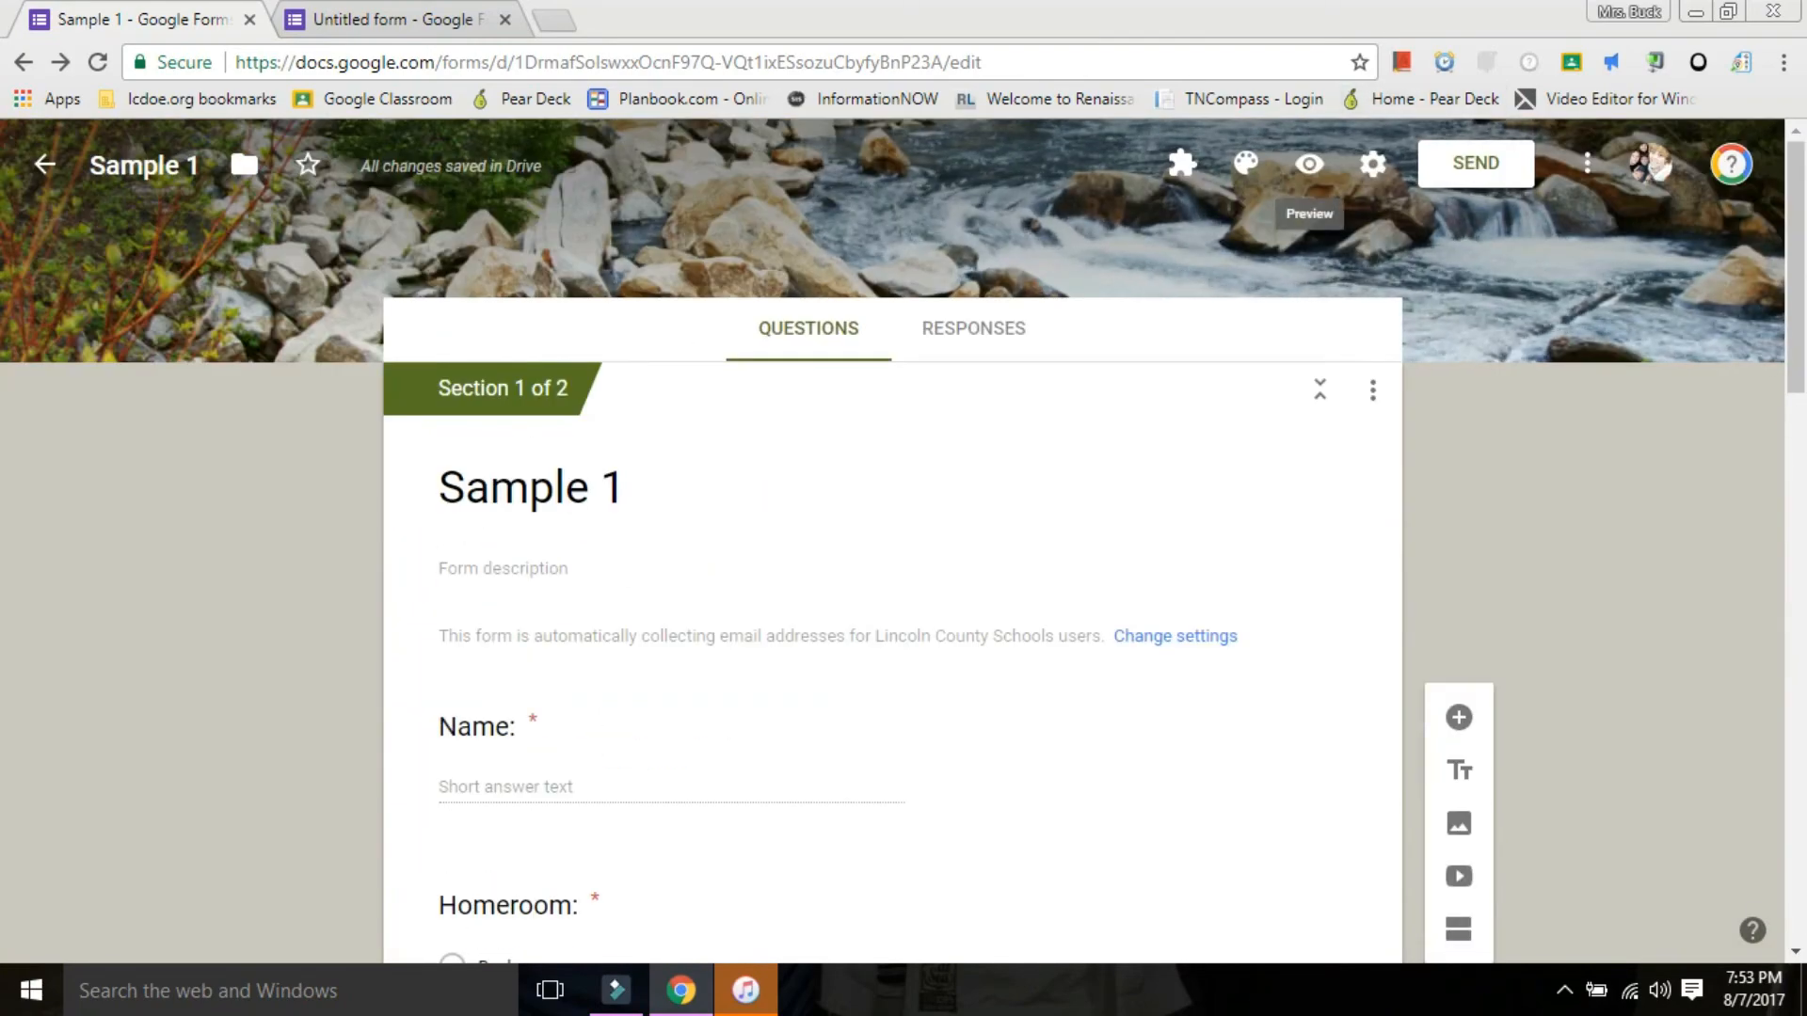
click(1309, 165)
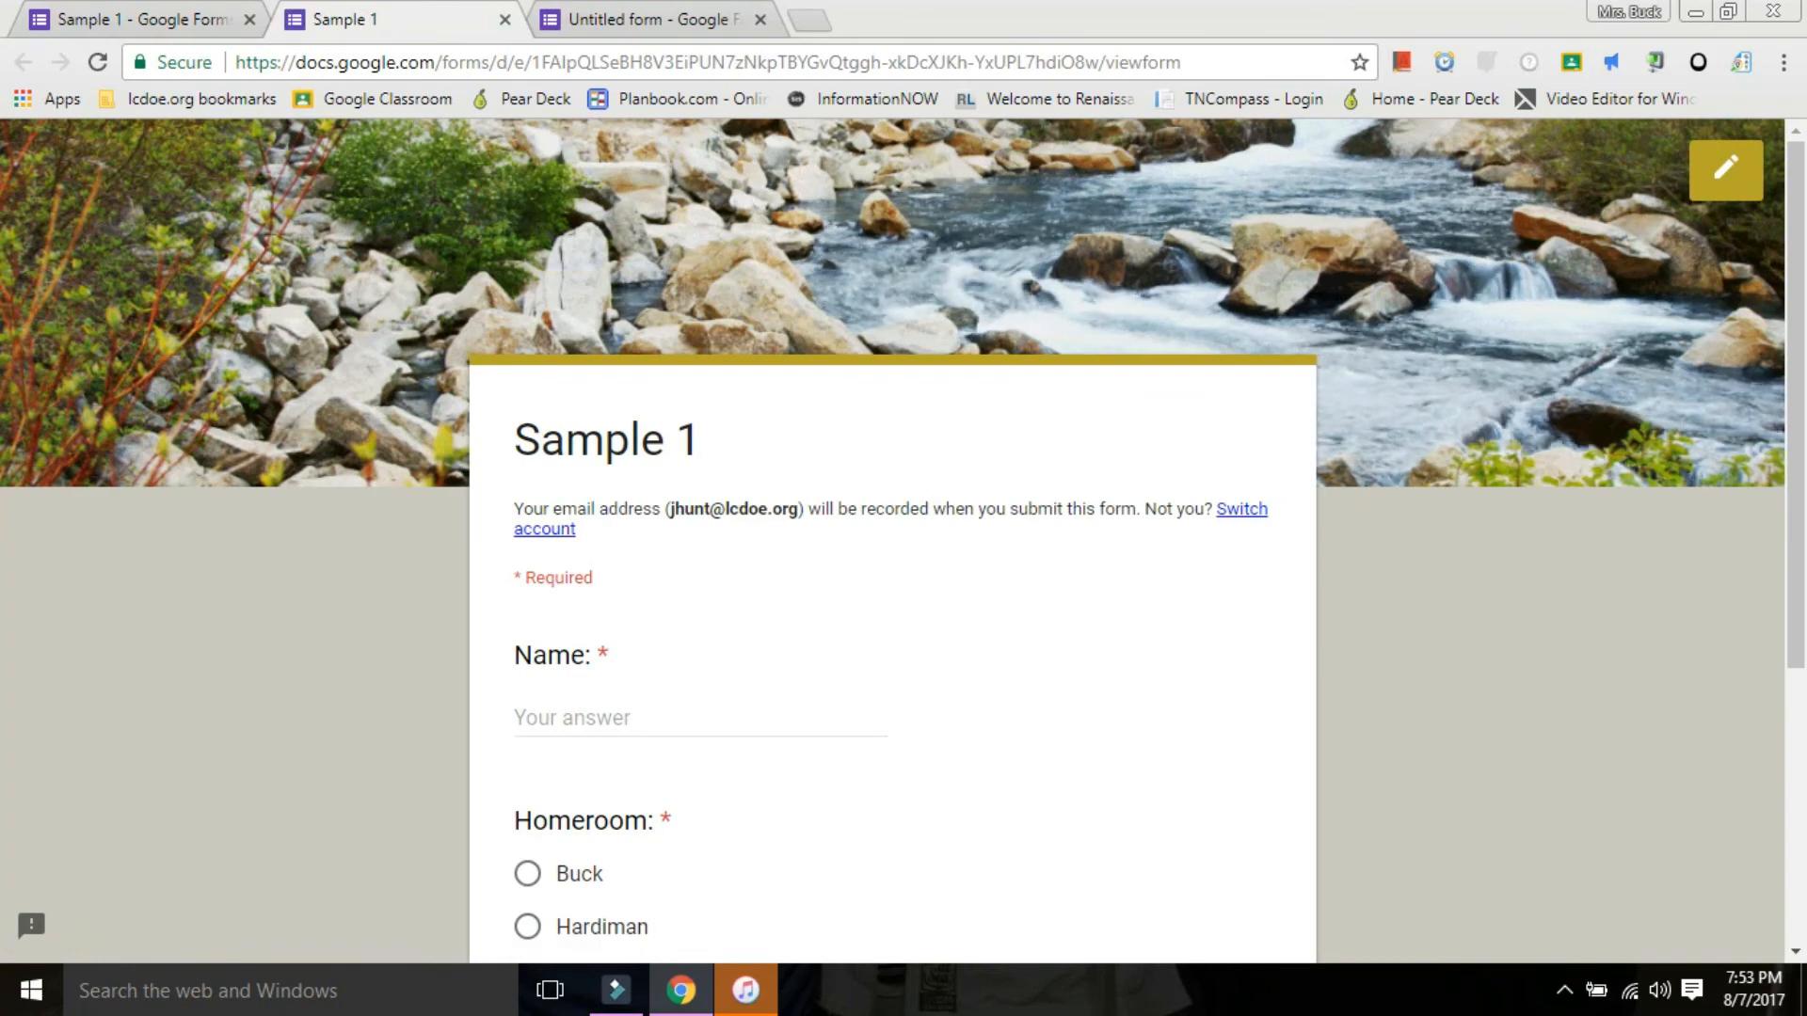
scroll(892, 542, down, 2)
click(725, 453)
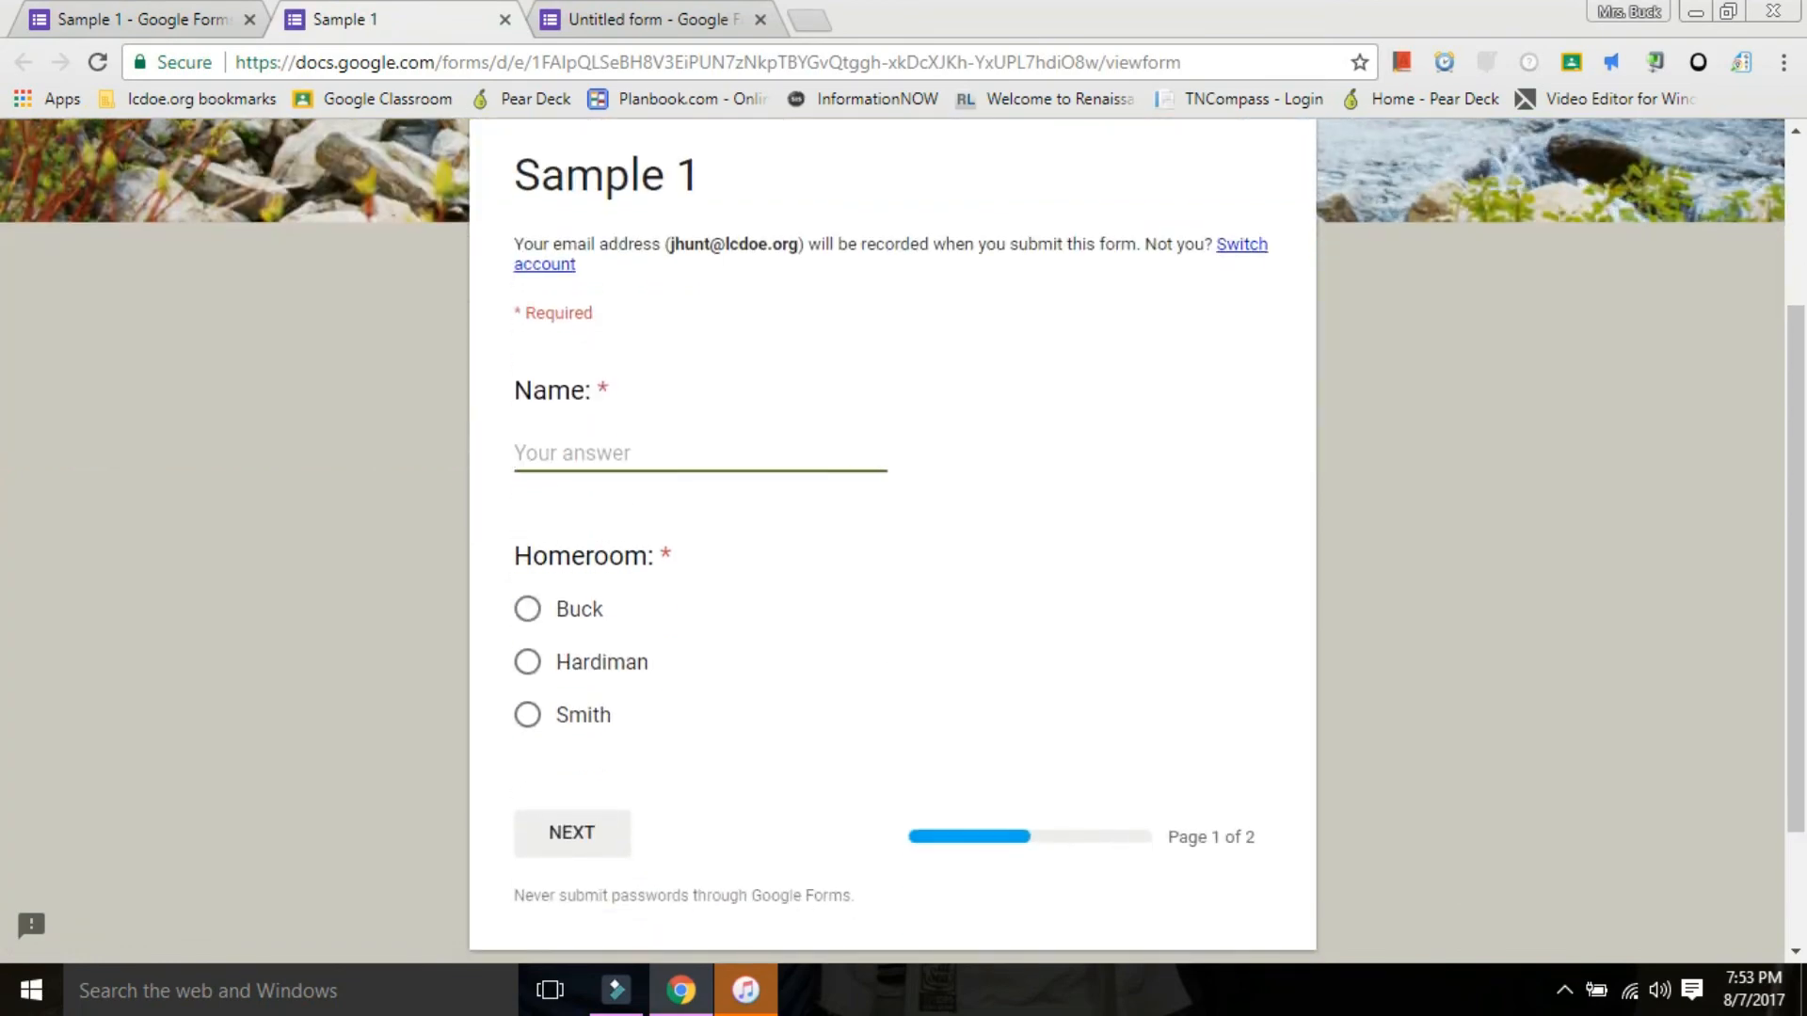
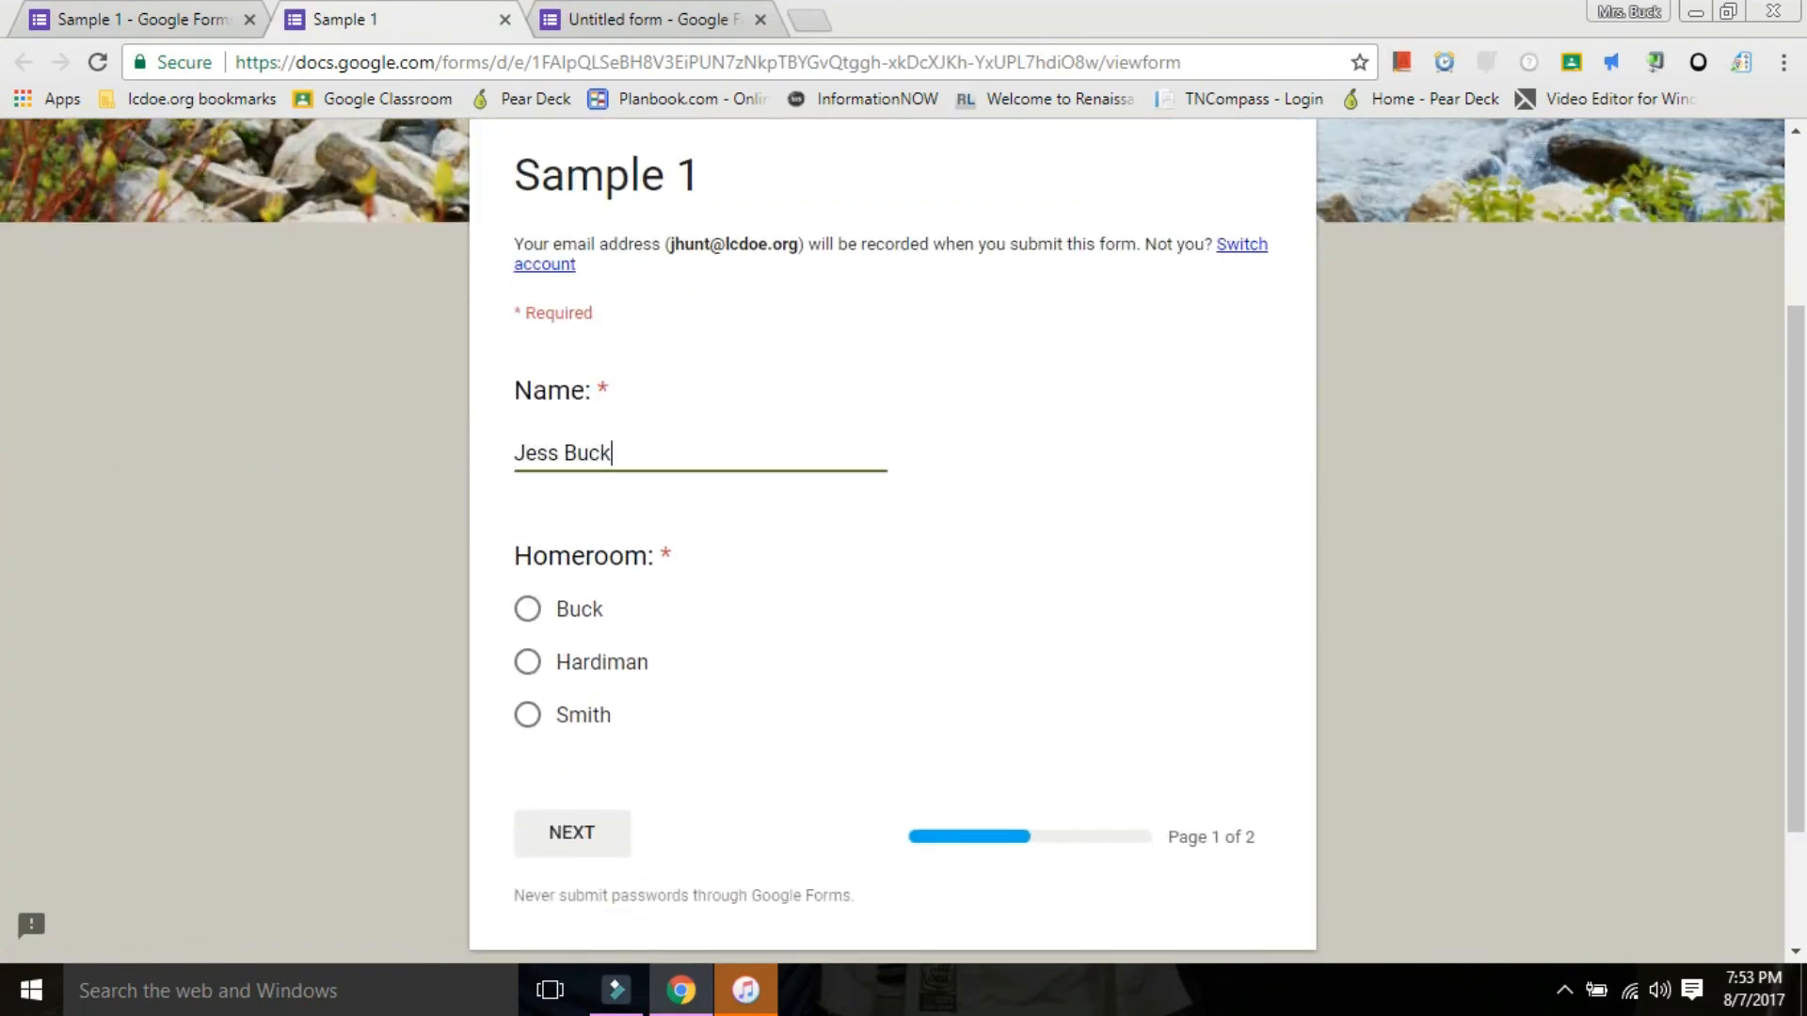
click(527, 609)
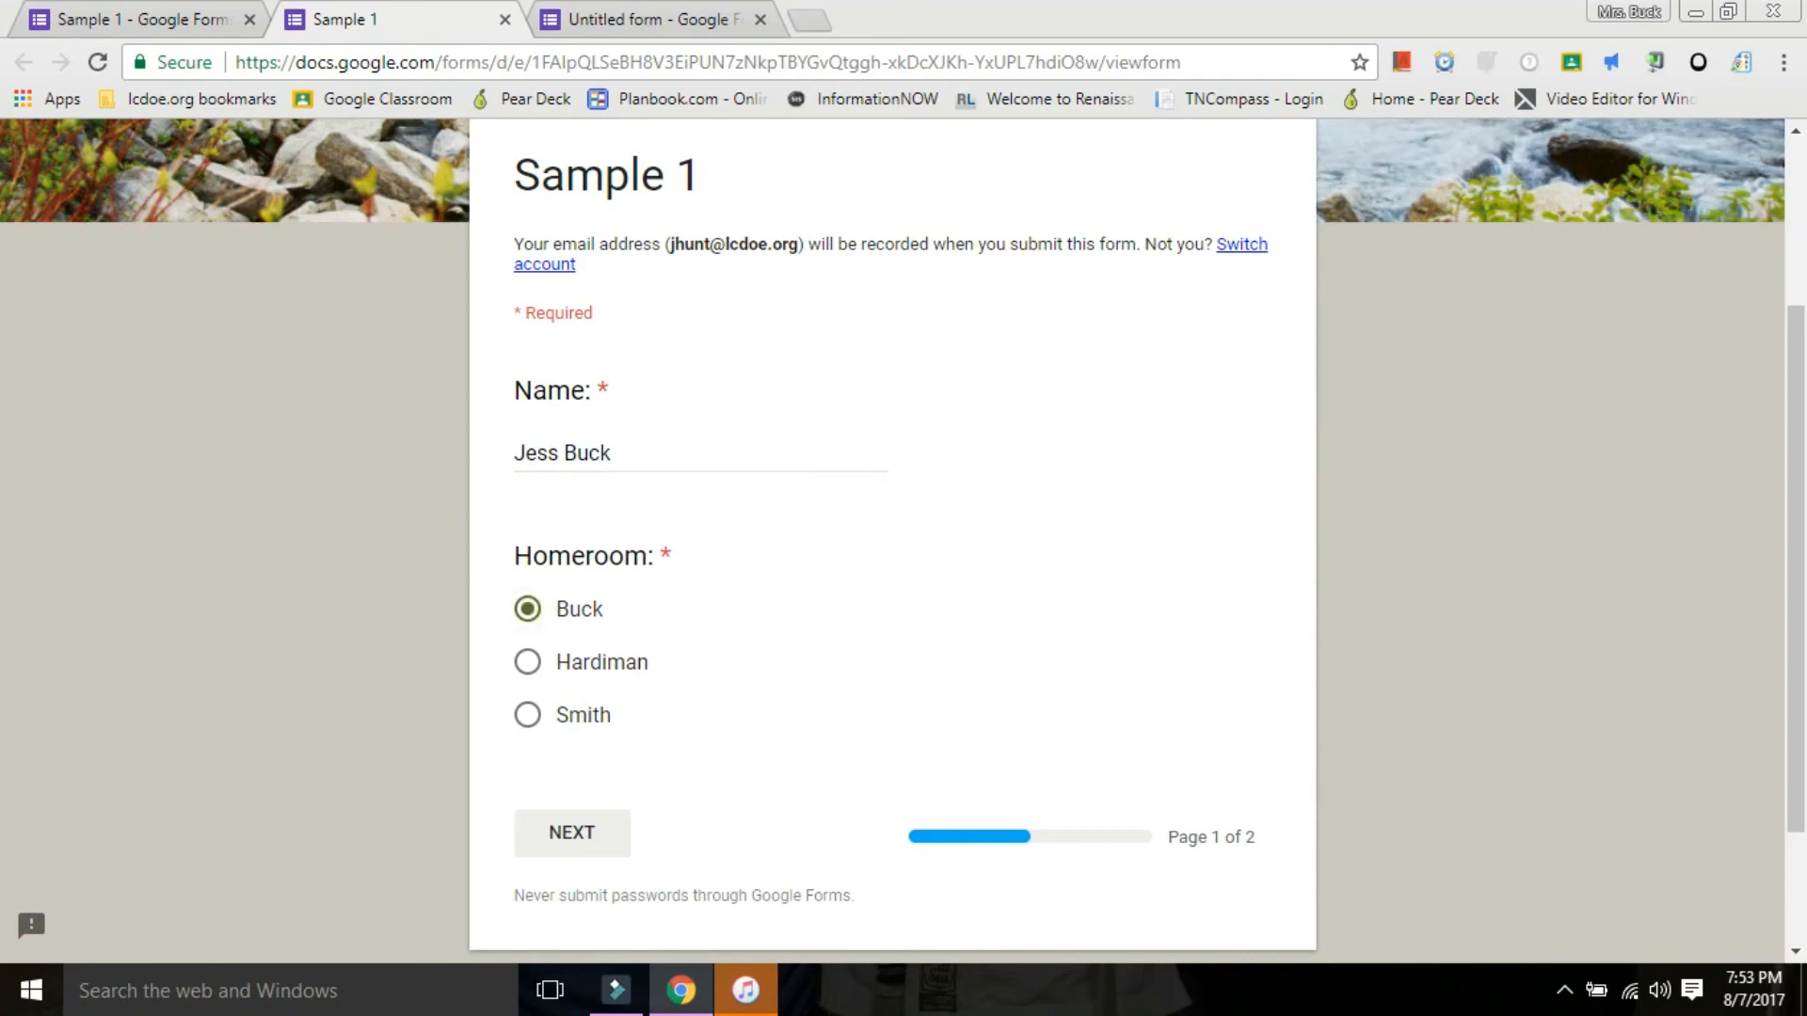
Advance the previewed form to the Vocabulary section and look over both of its questions.
scroll(892, 542, down, 2)
scroll(892, 542, up, 5)
scroll(892, 542, down, 4)
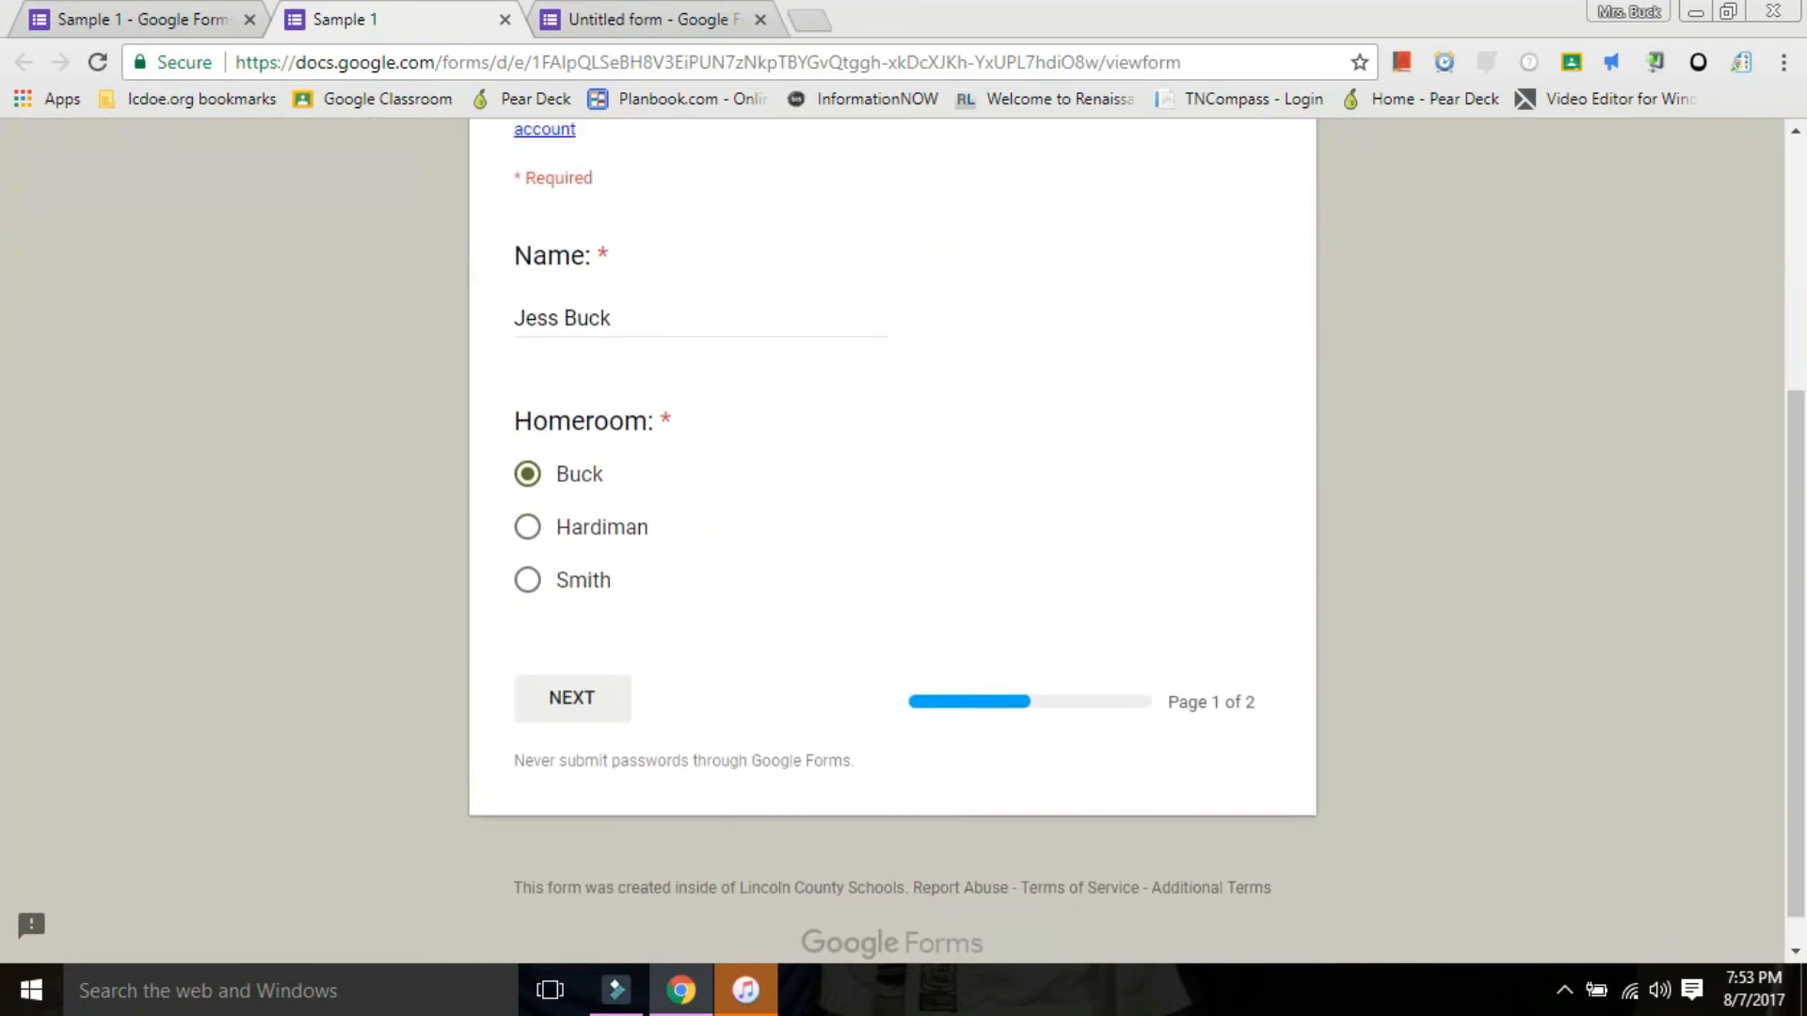
scroll(892, 542, up, 4)
scroll(892, 542, down, 4)
scroll(892, 542, up, 4)
scroll(892, 542, down, 4)
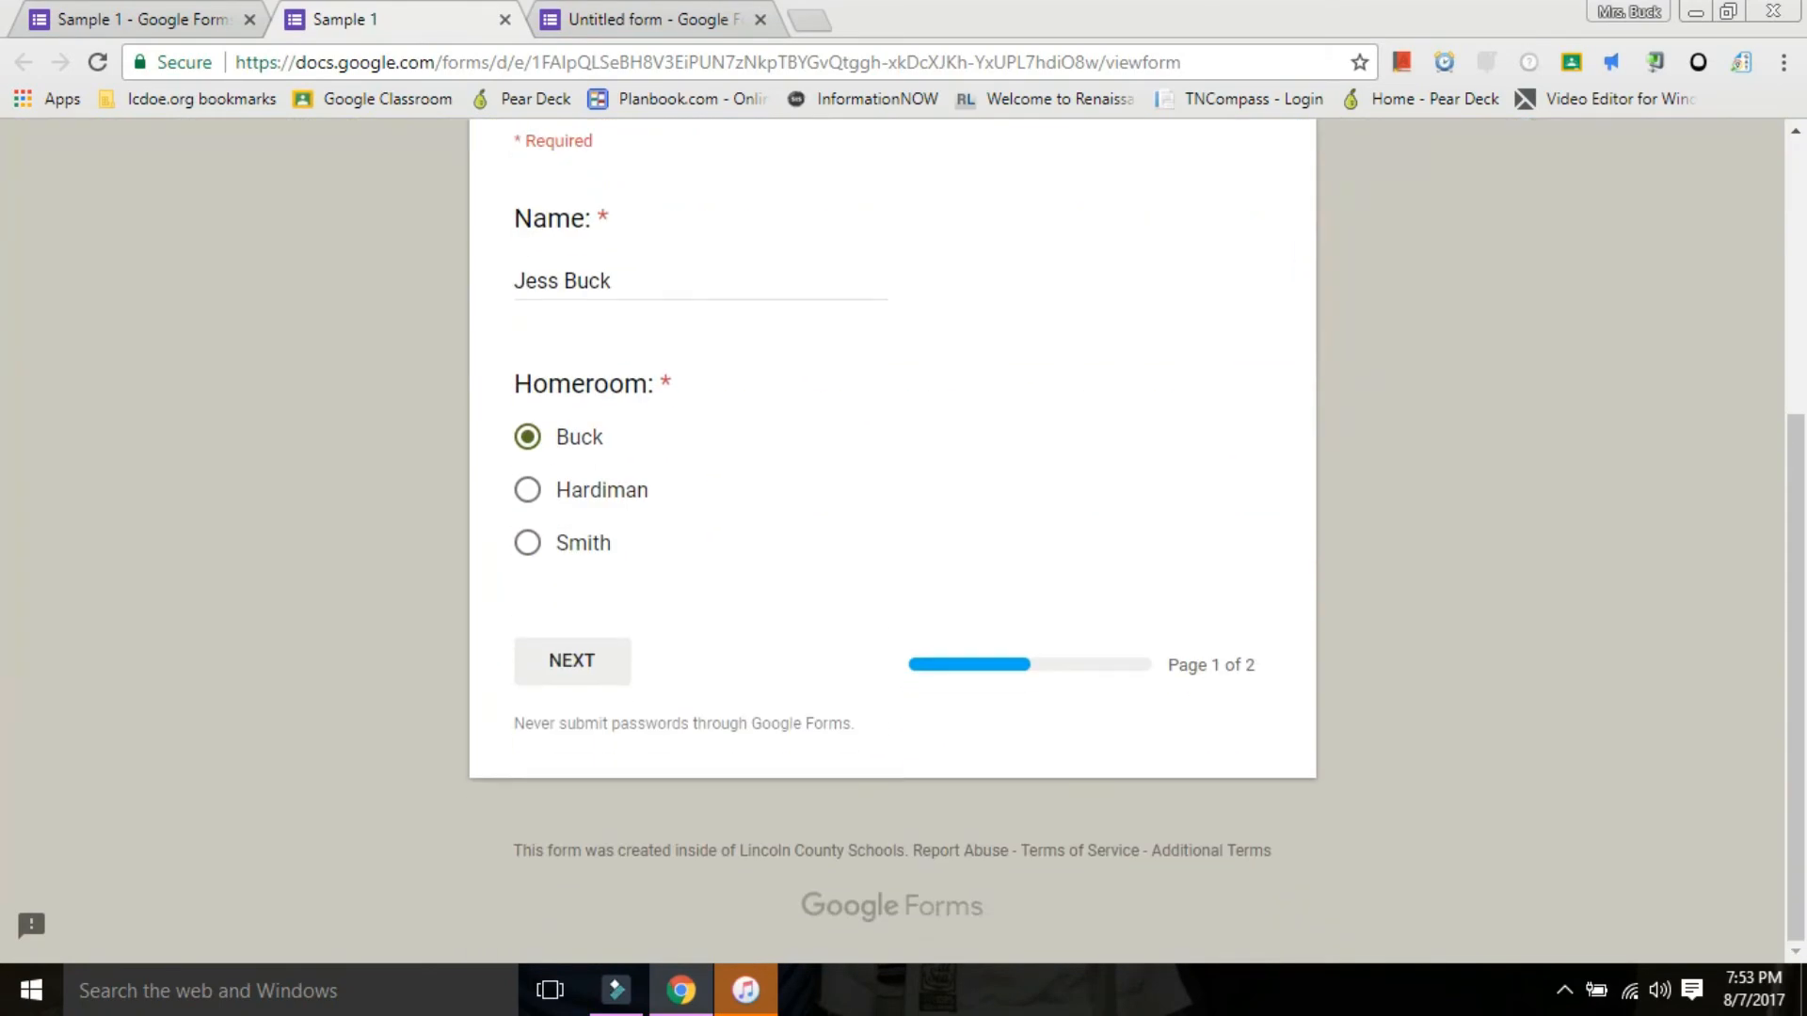
click(572, 661)
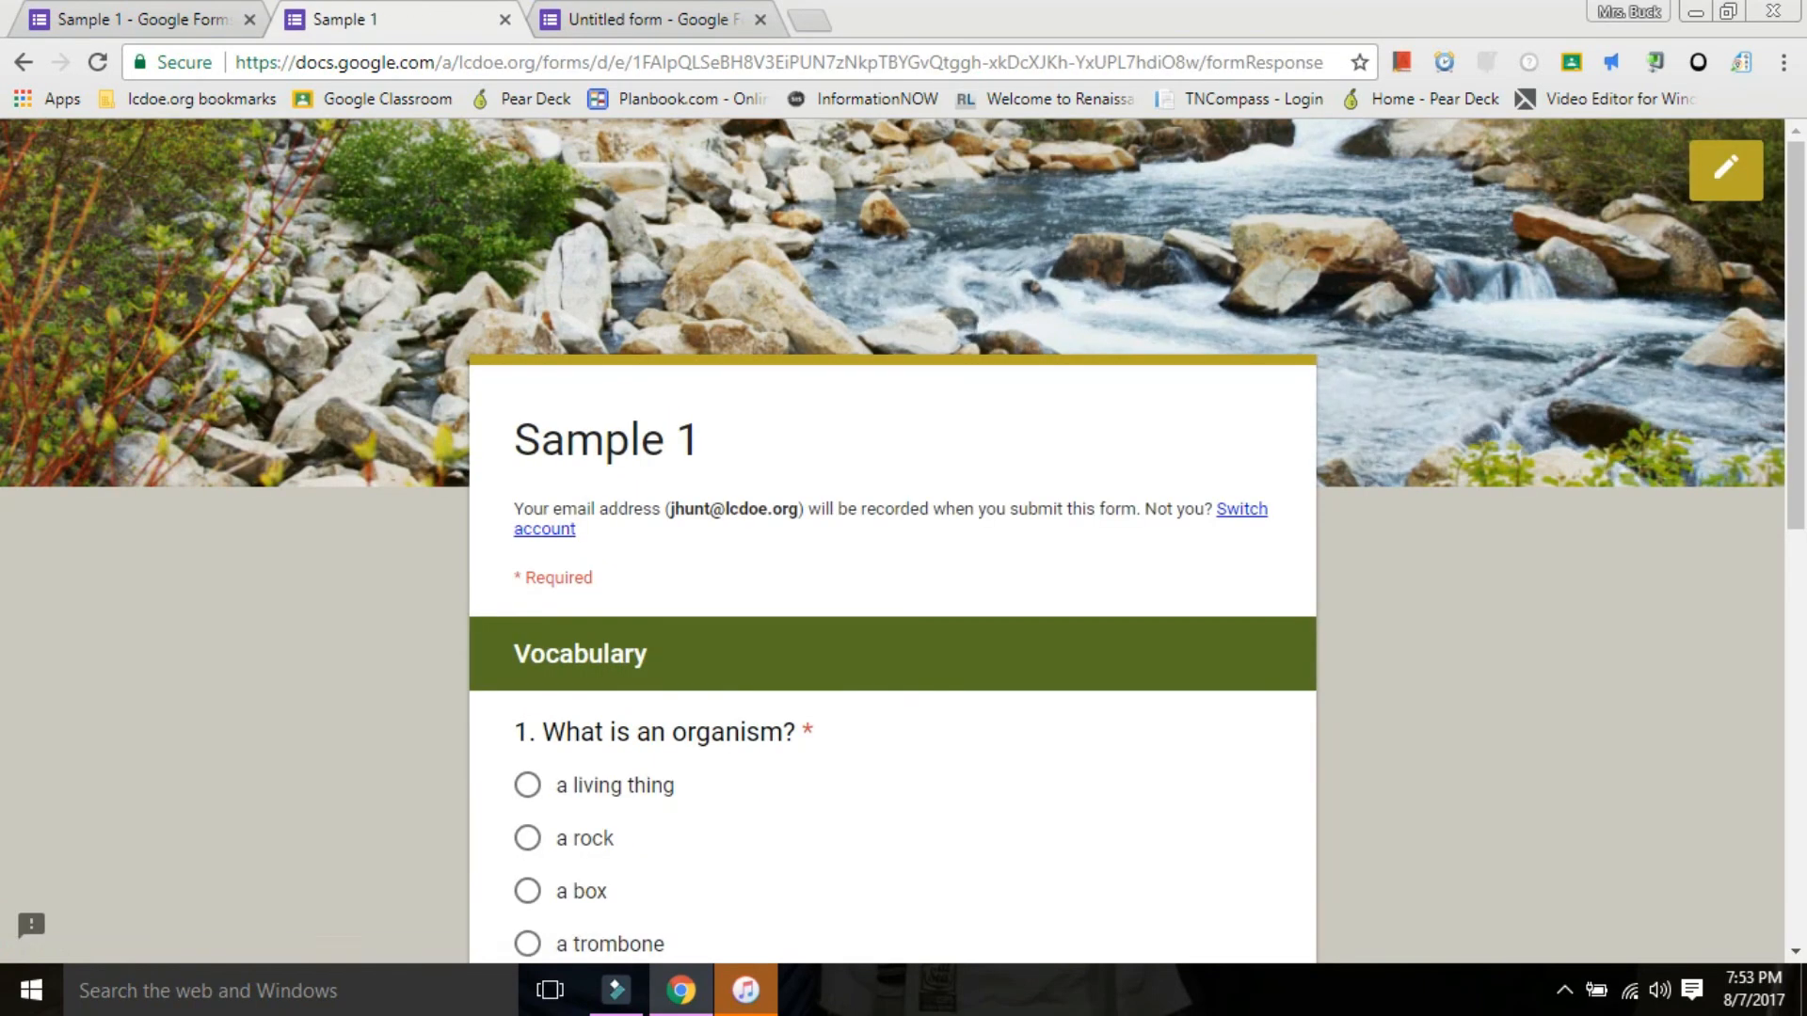
scroll(893, 542, down, 4)
scroll(892, 542, down, 2)
scroll(892, 542, up, 2)
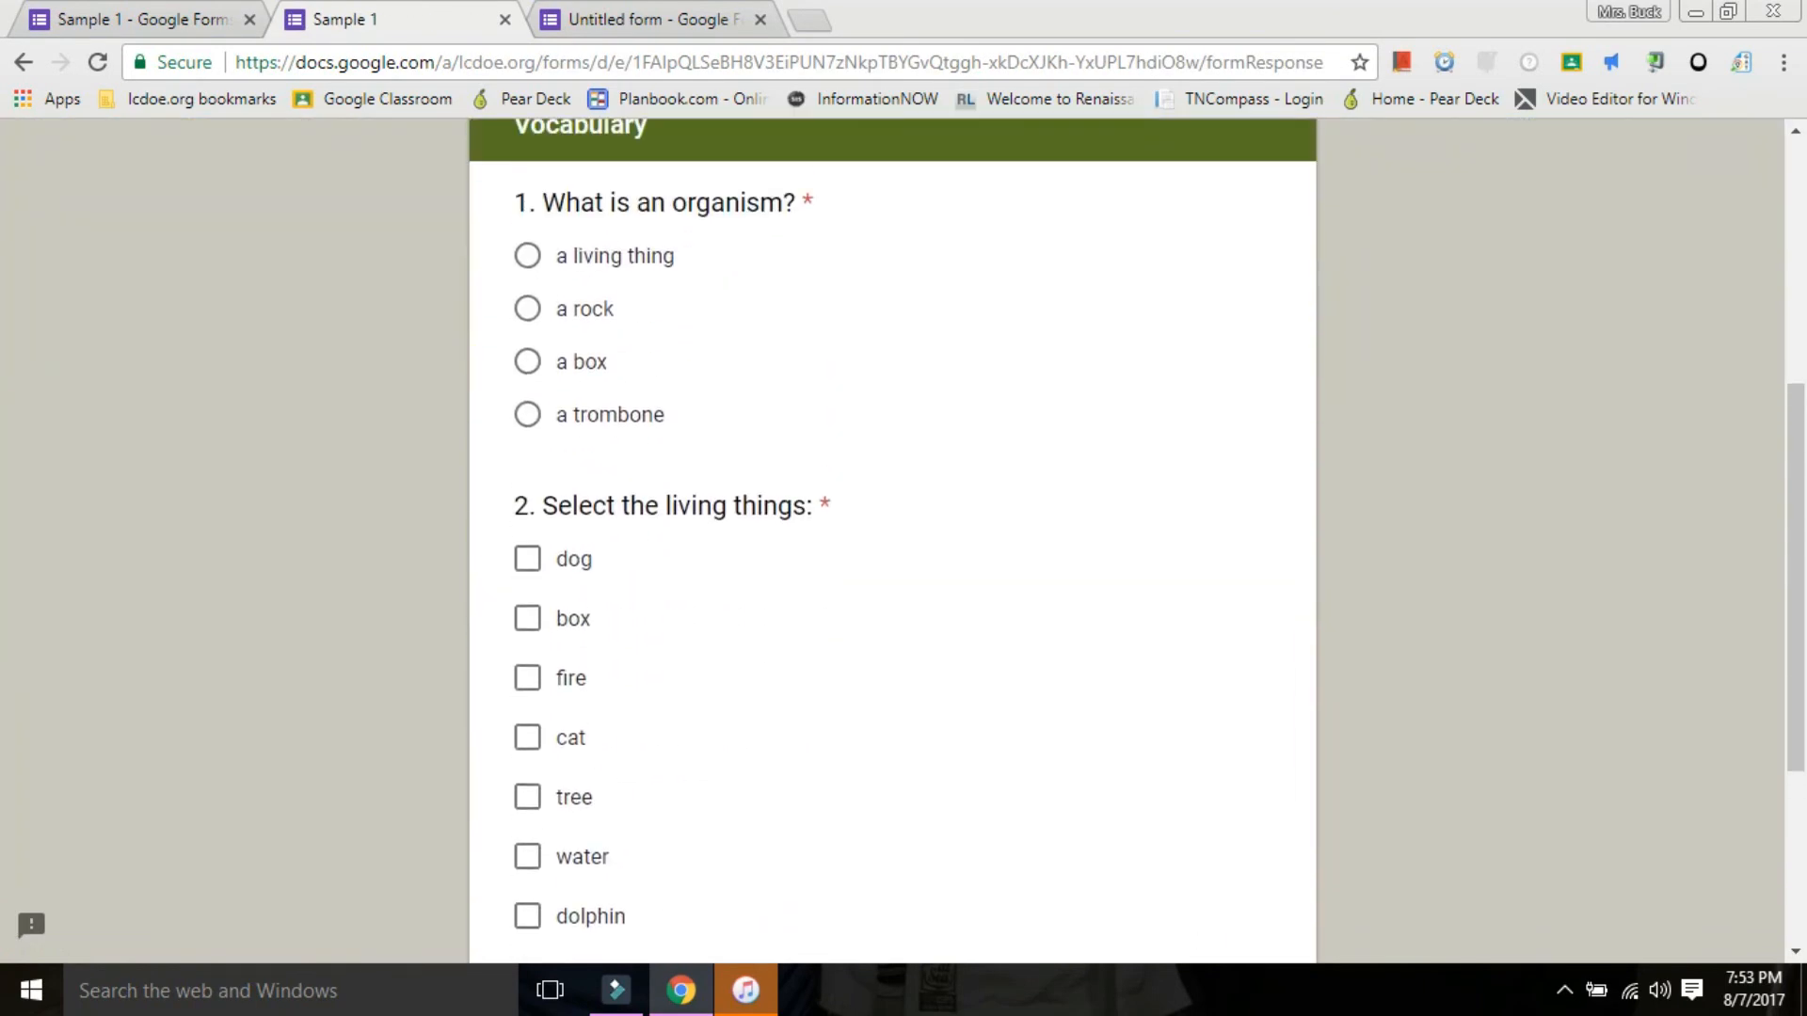
Answer "a living thing" to question 1, select dog, cat, tree and dolphin for question 2, and submit the form.
click(528, 255)
click(528, 559)
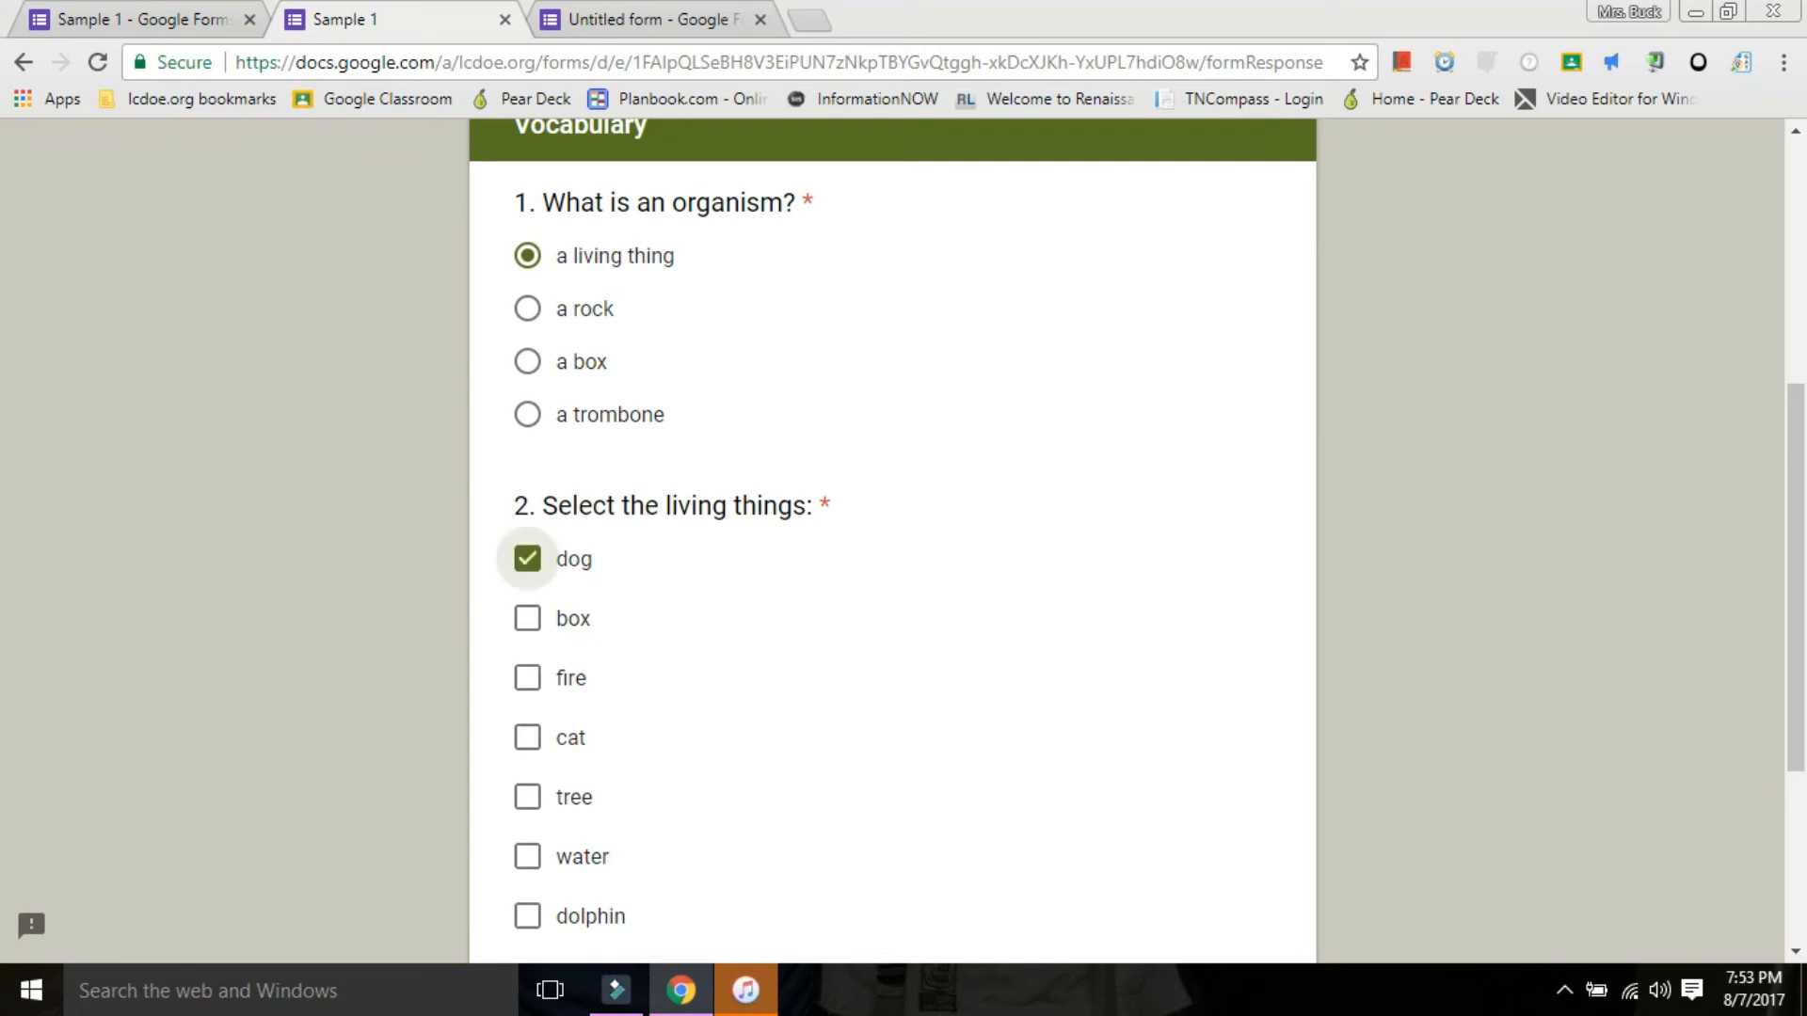
click(528, 737)
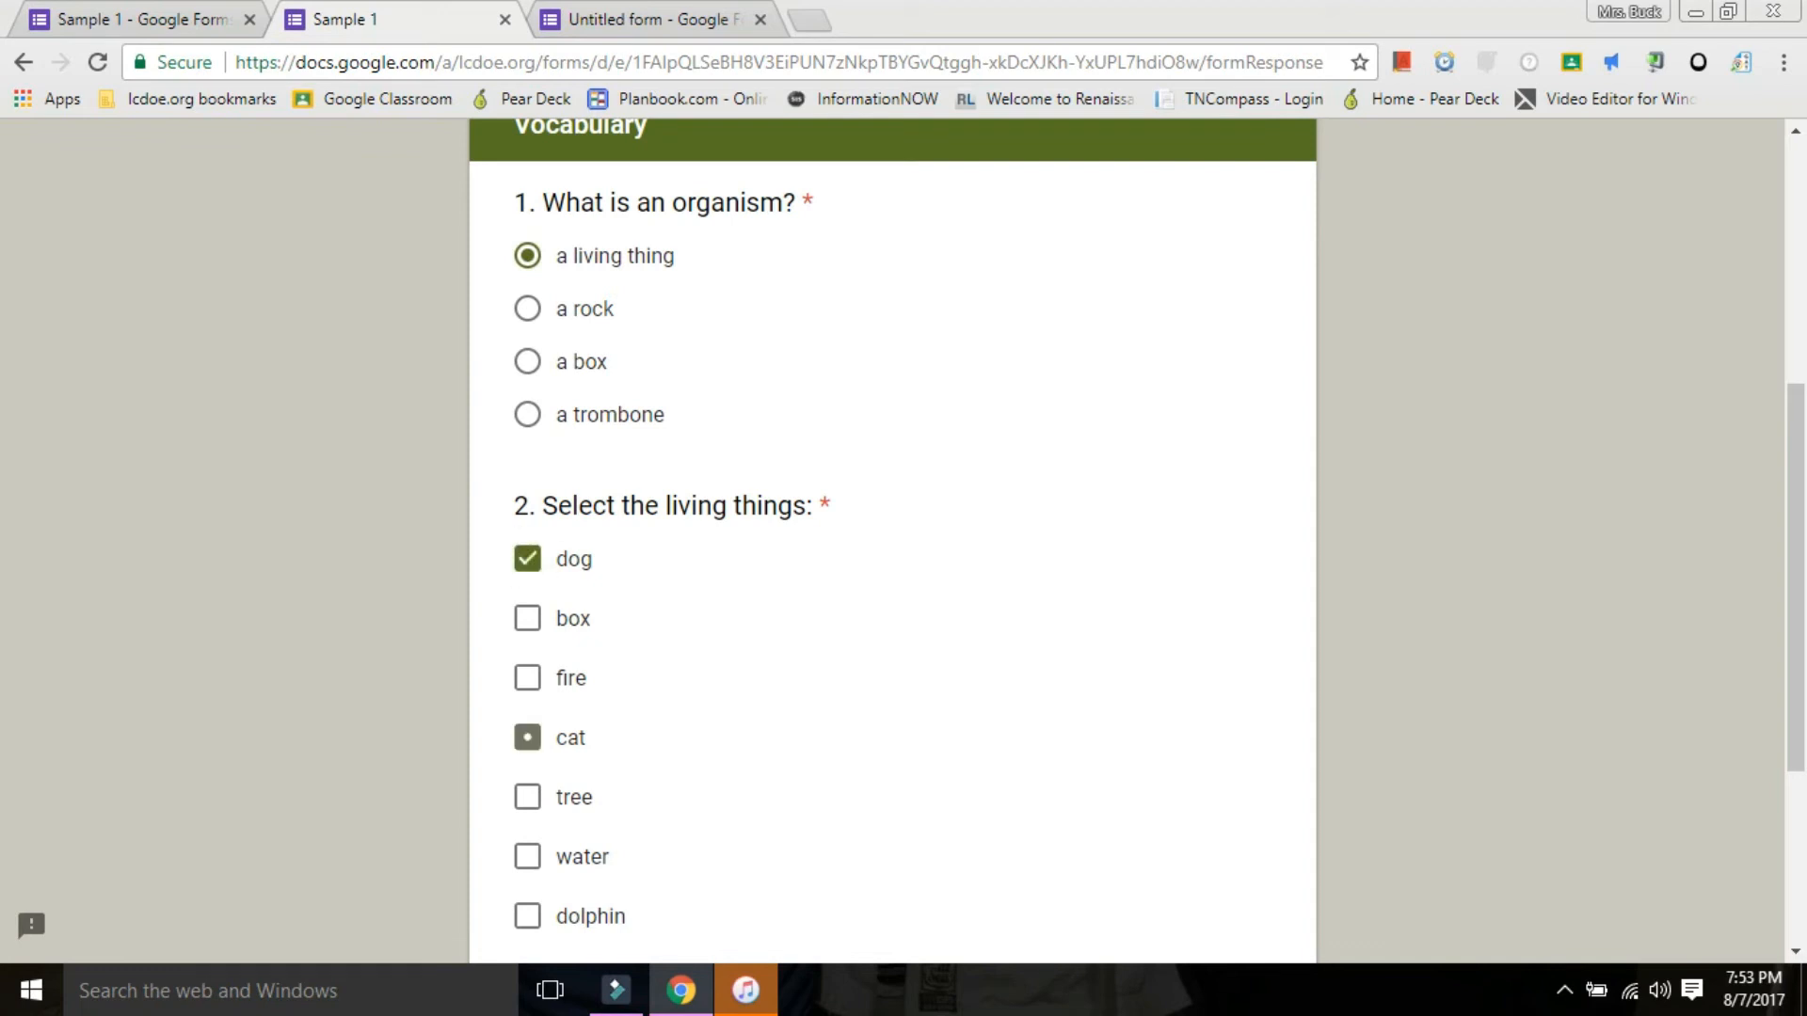
scroll(528, 738, down, 3)
click(528, 546)
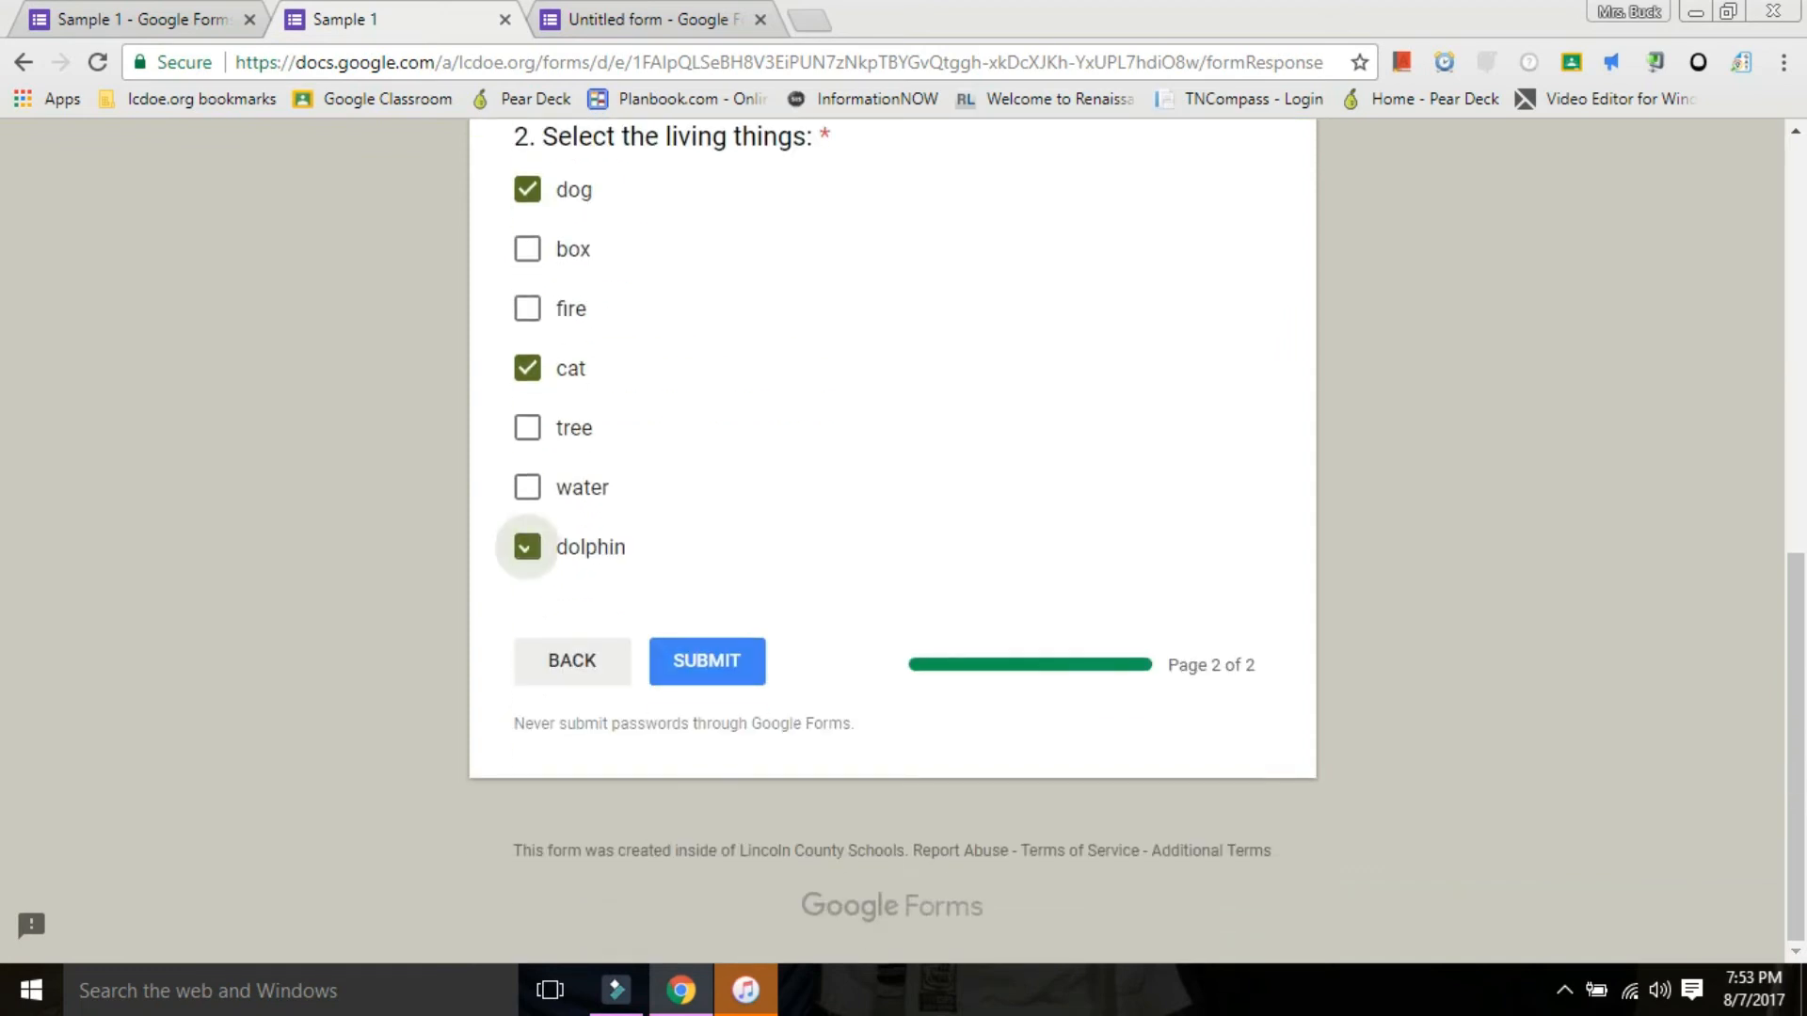
click(528, 427)
click(706, 660)
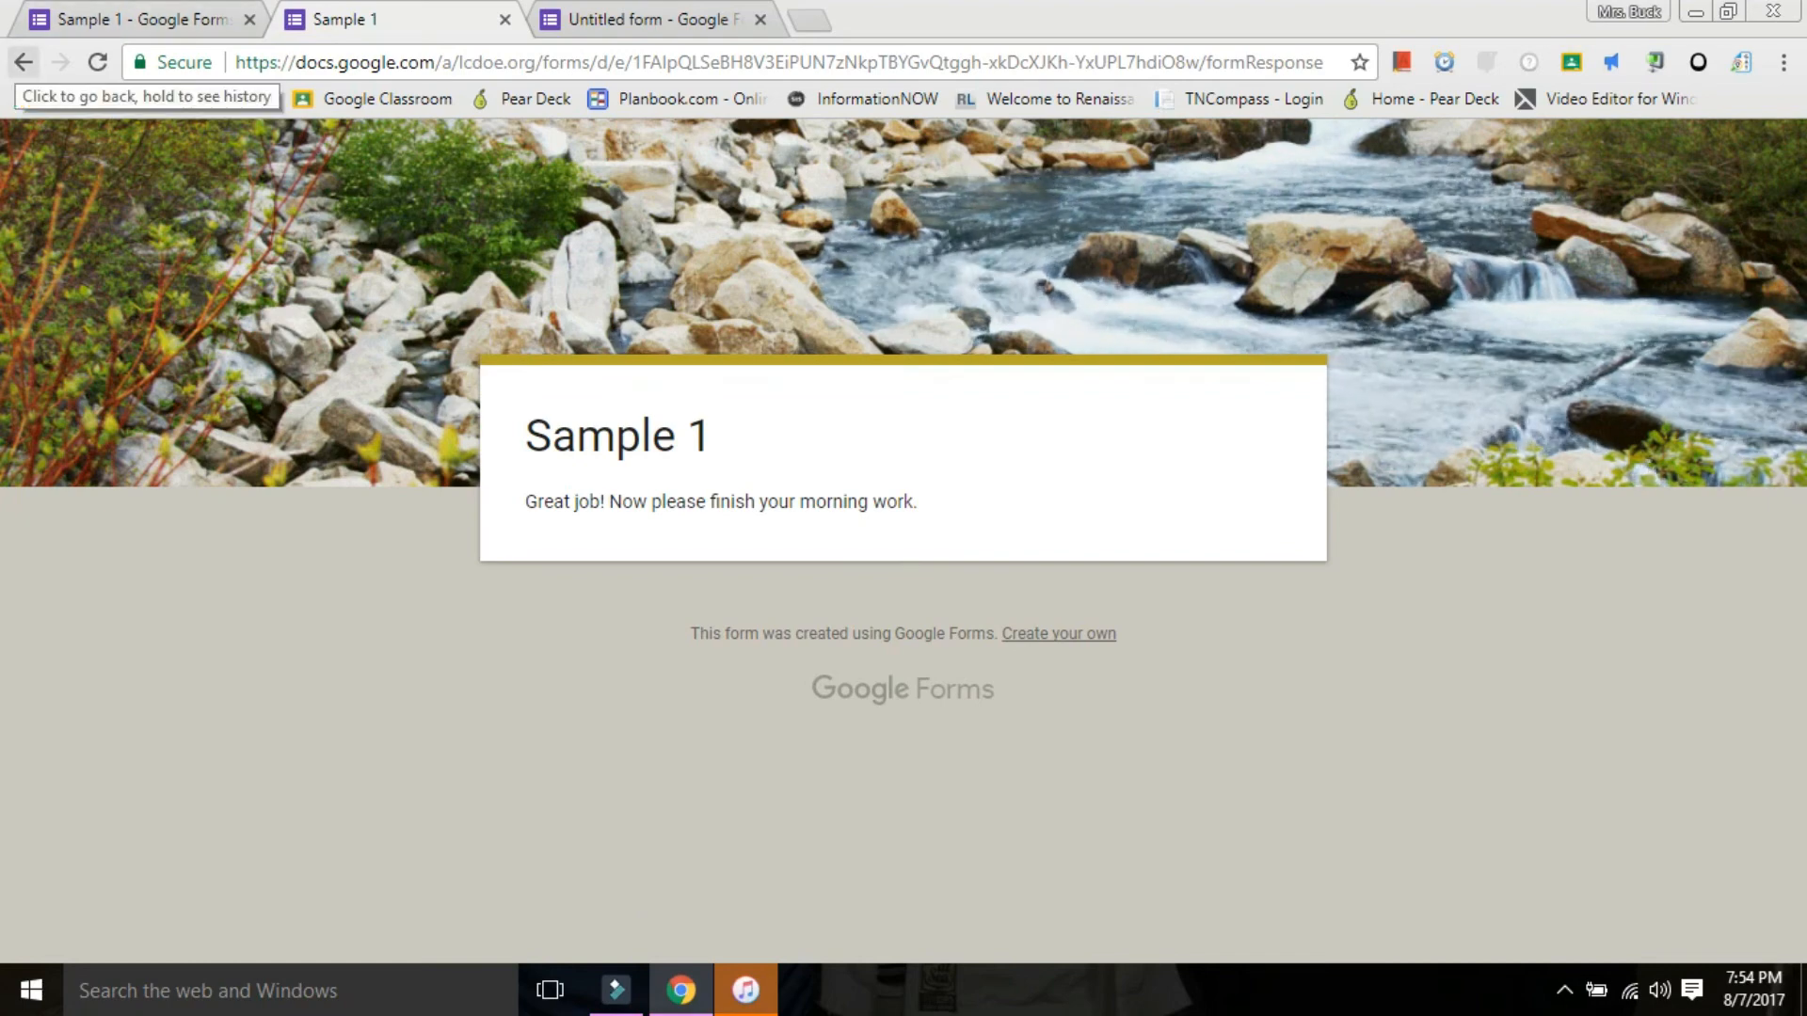
Return to the Sample 1 form editor and review the response summary's insights, points distribution and scores.
click(24, 62)
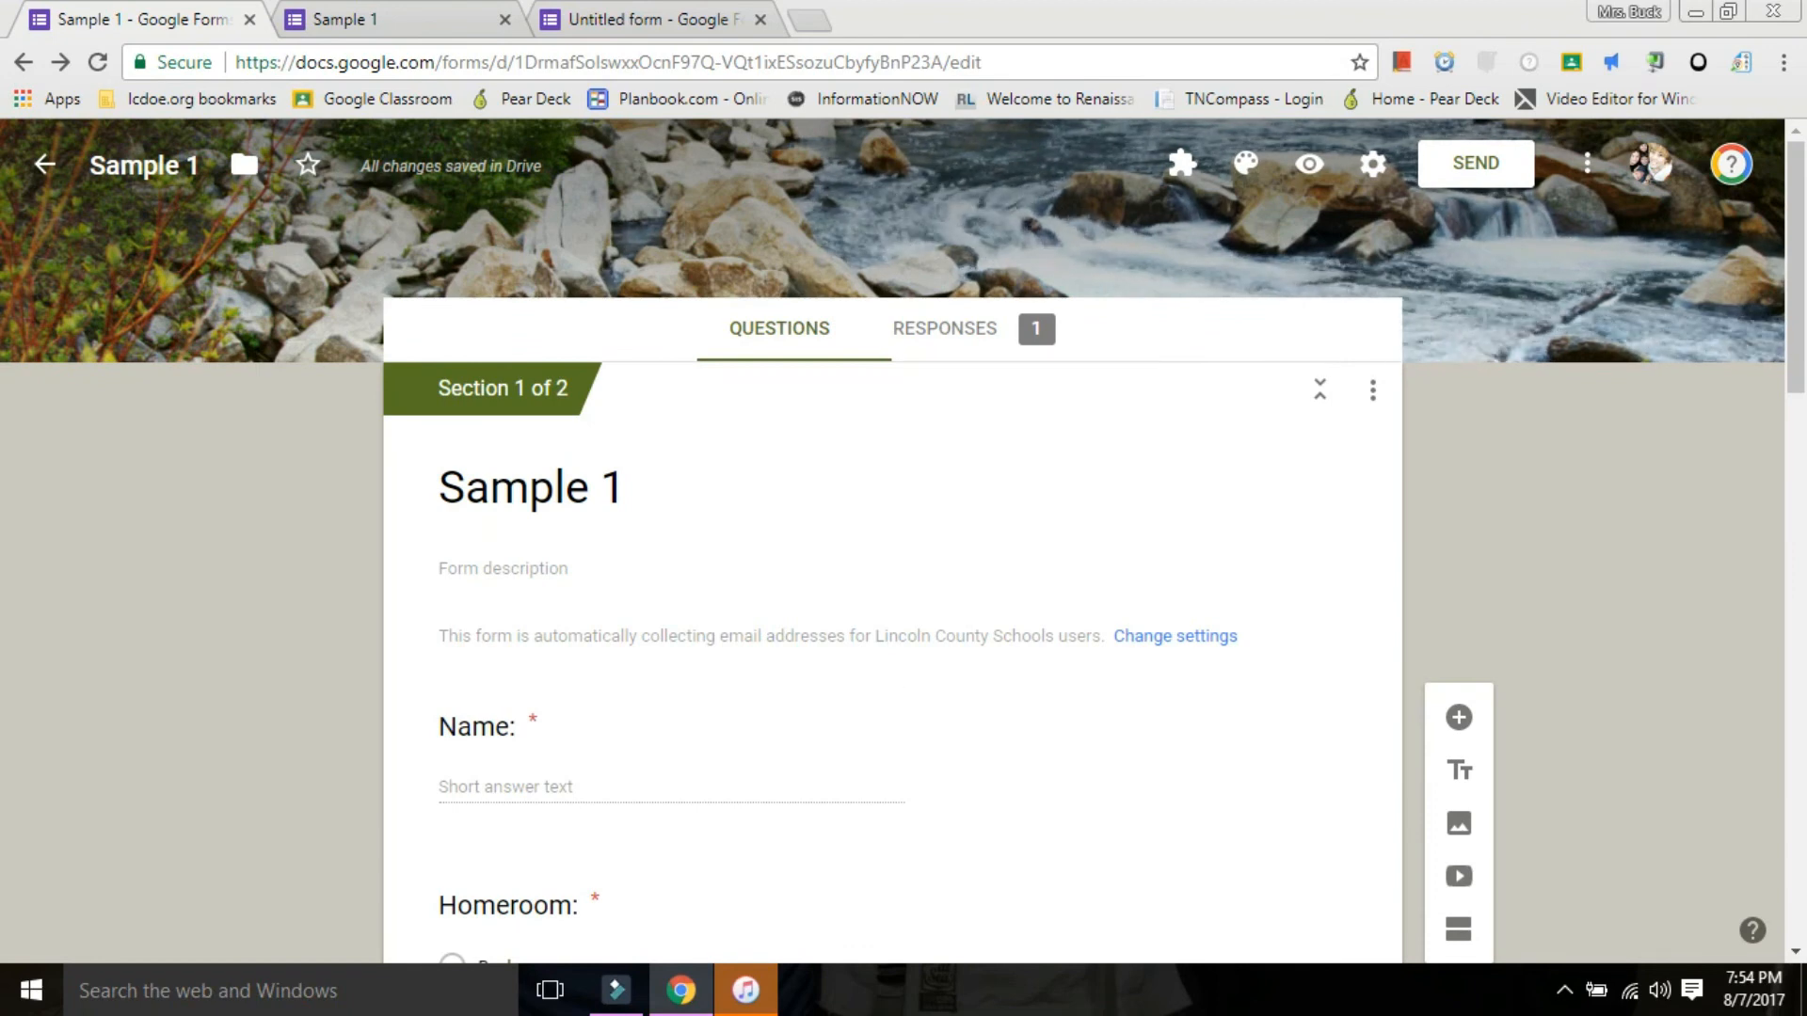
click(945, 328)
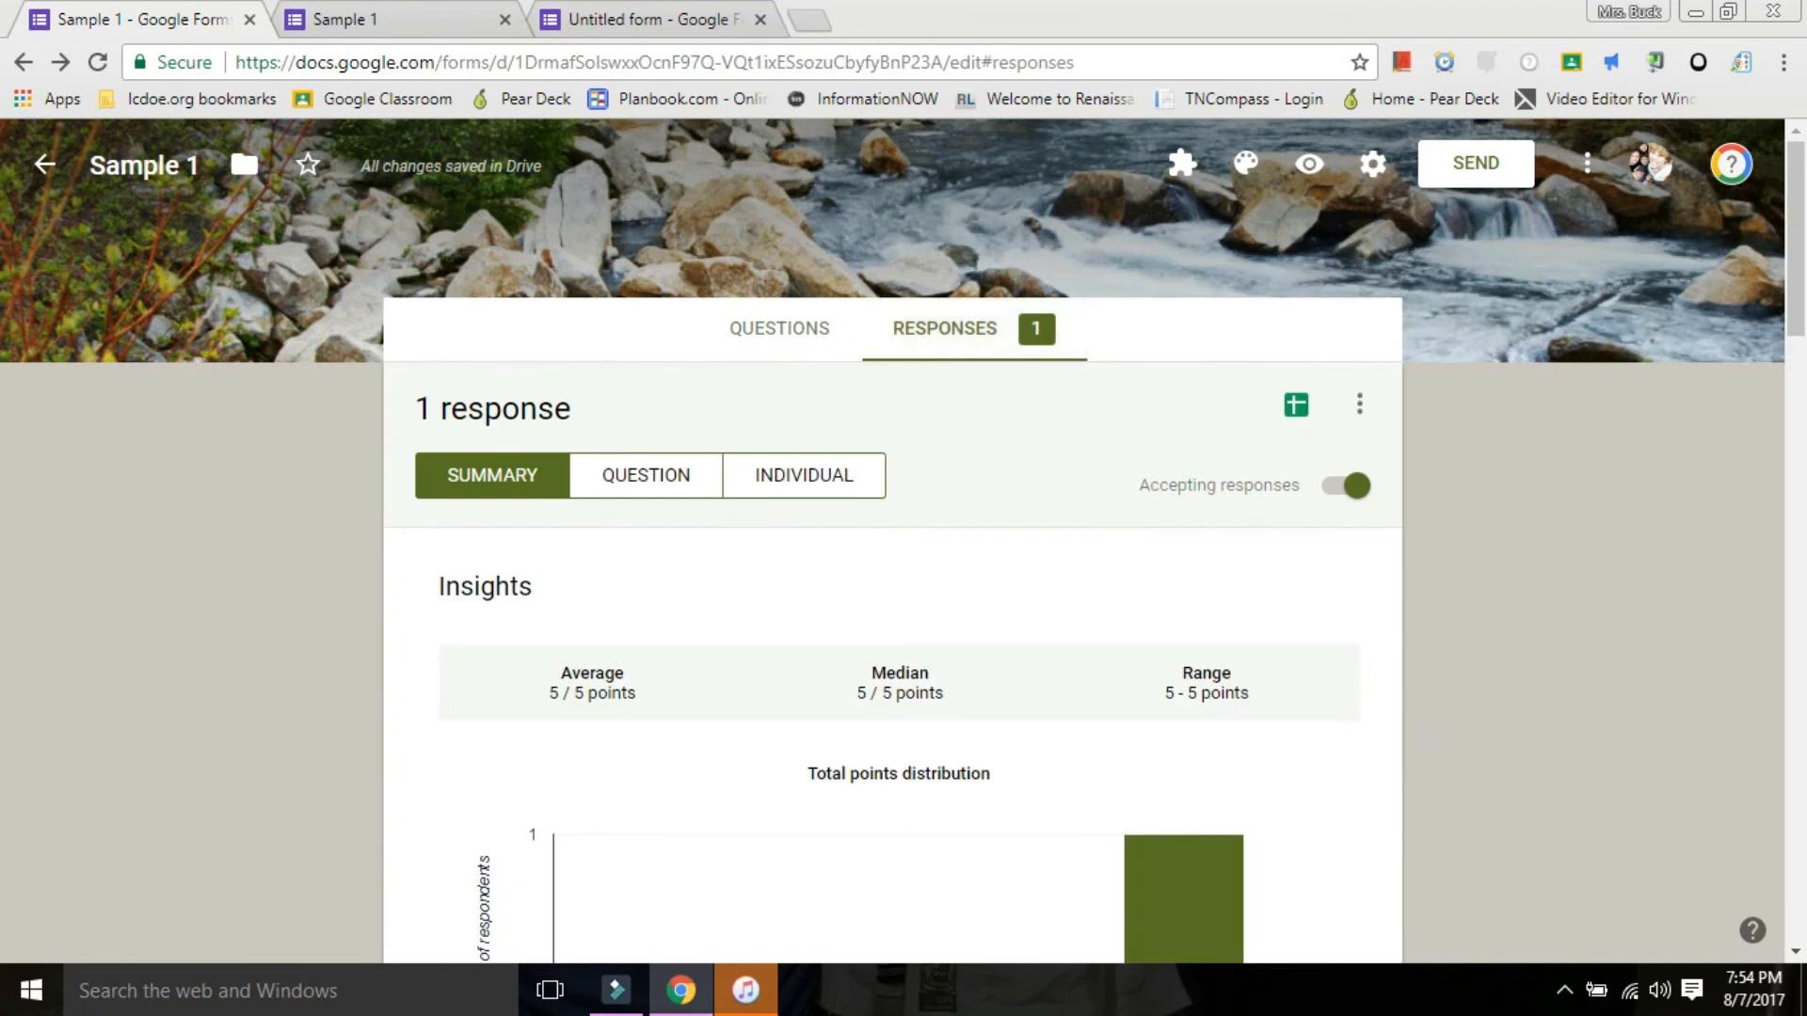
scroll(892, 612, down, 1)
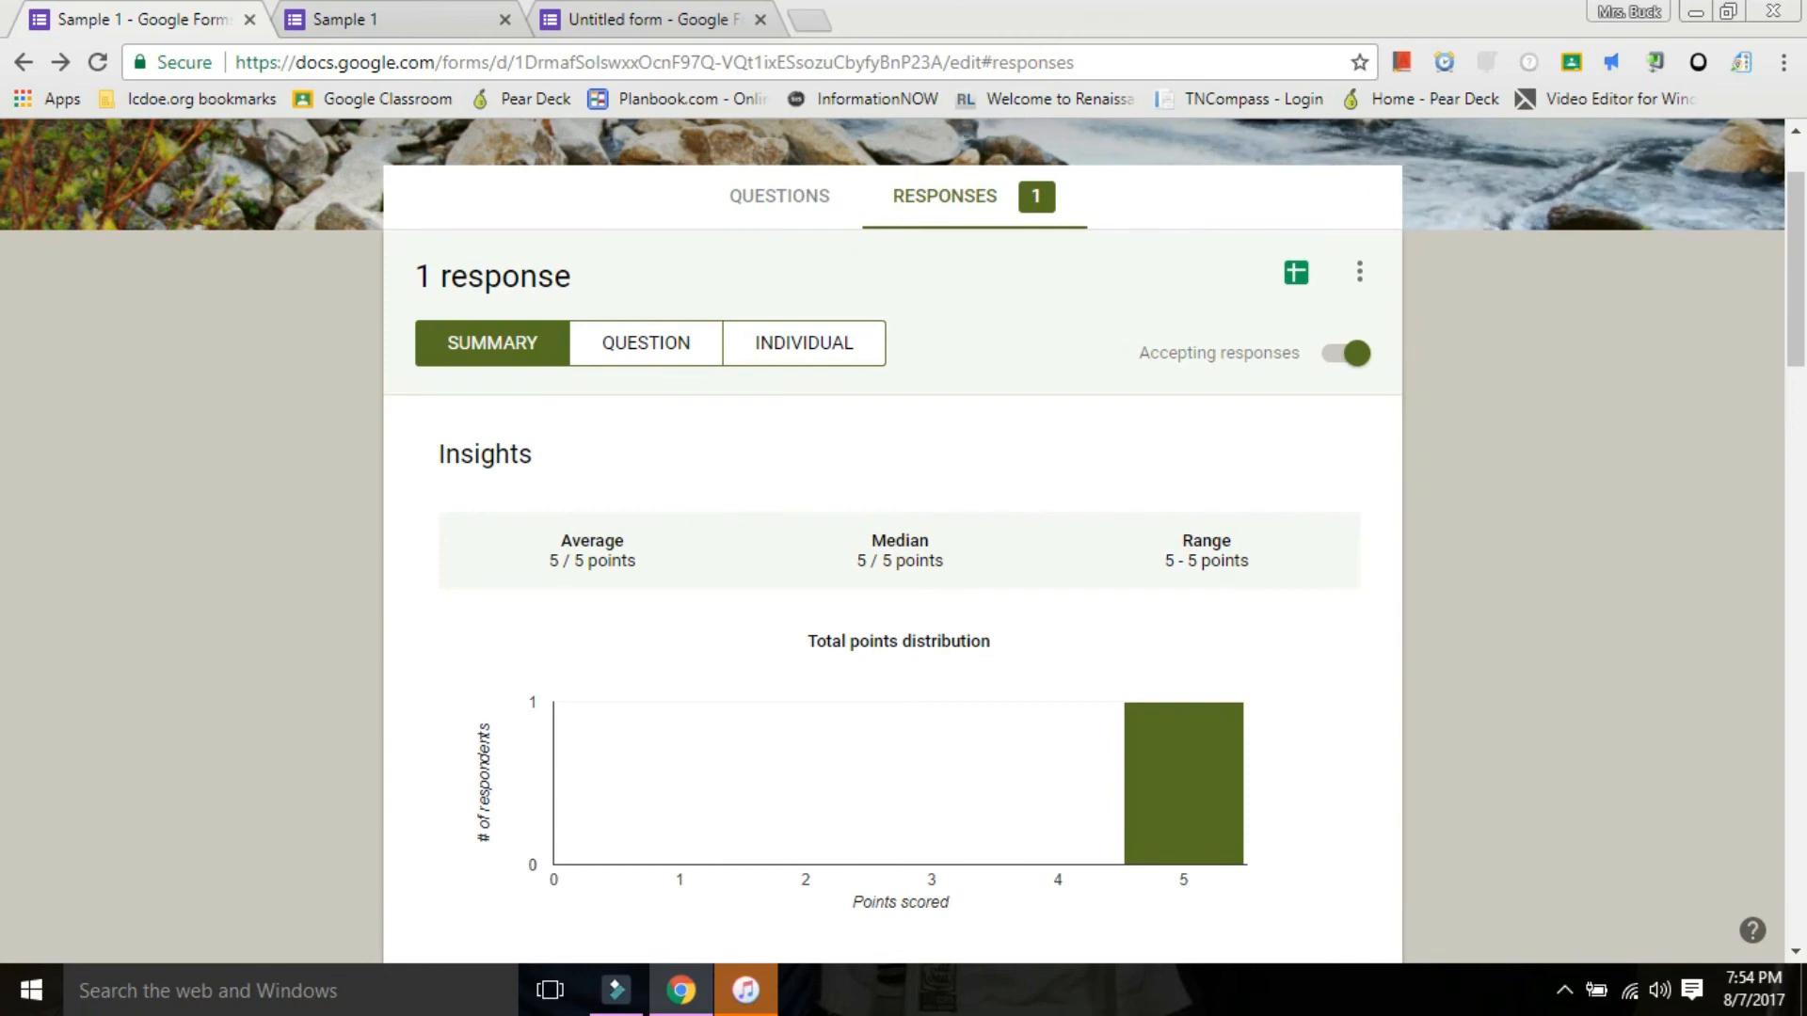
scroll(892, 564, down, 2)
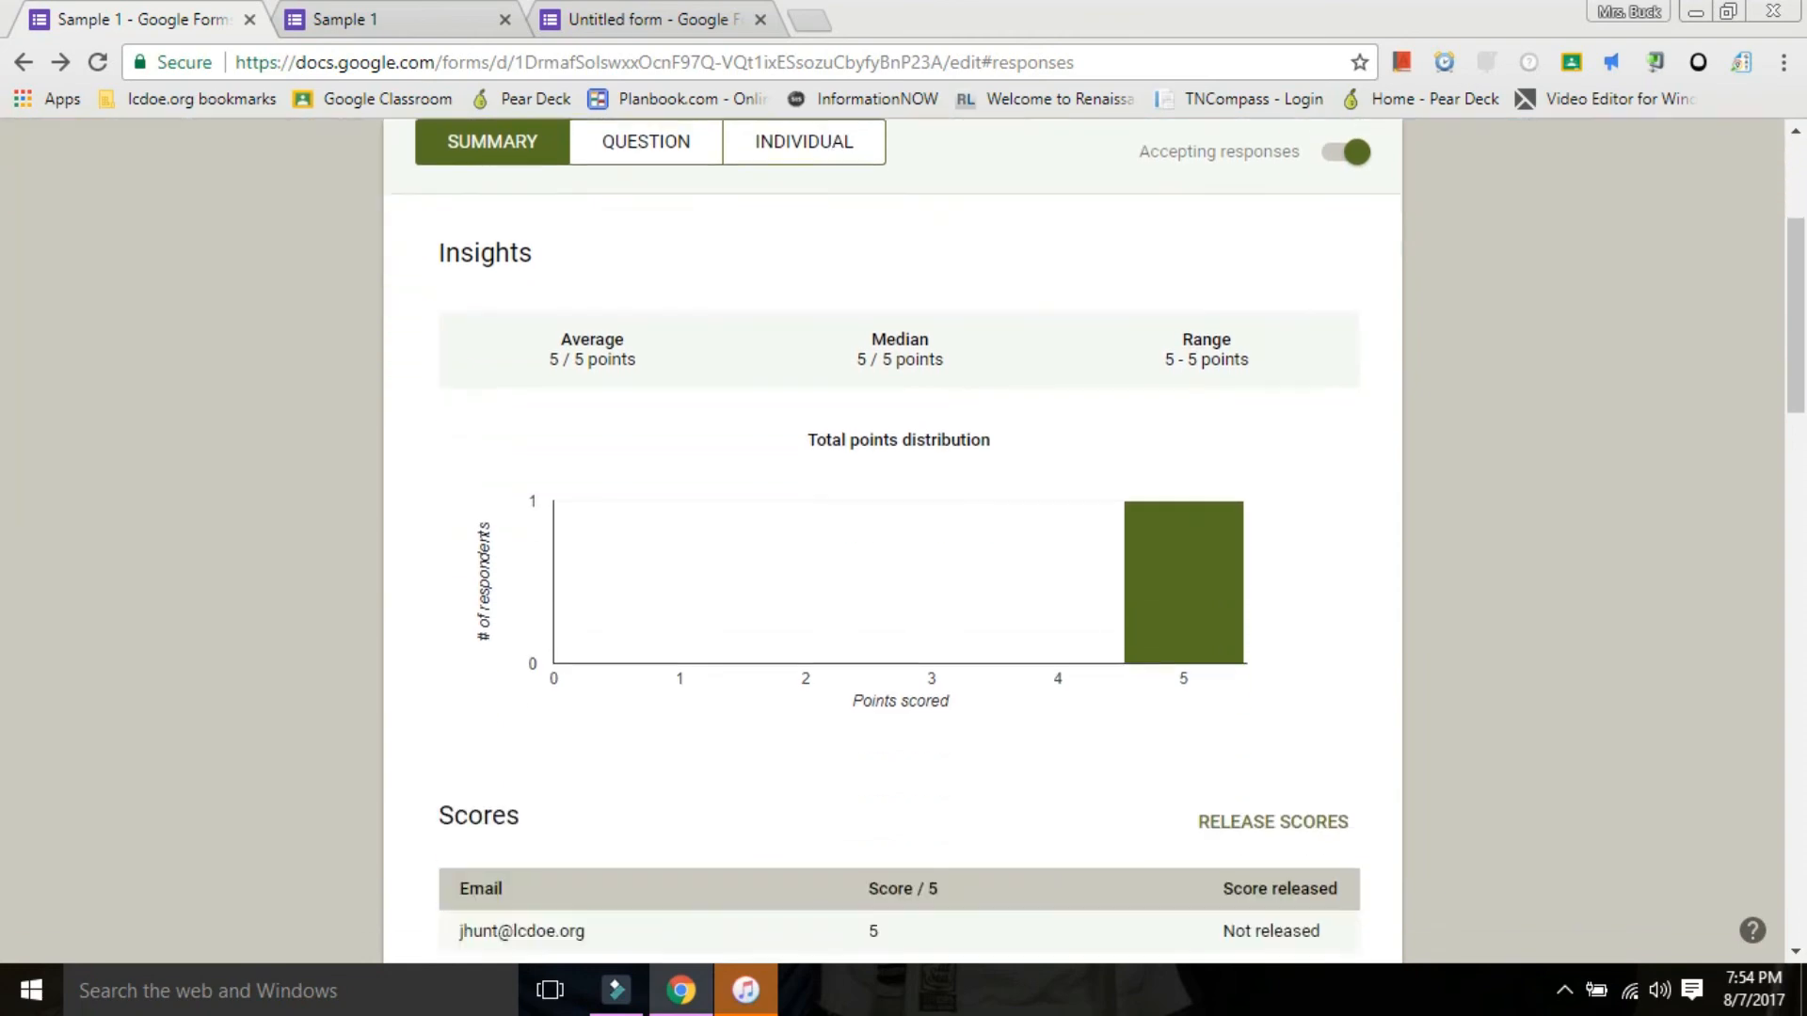
scroll(892, 541, down, 6)
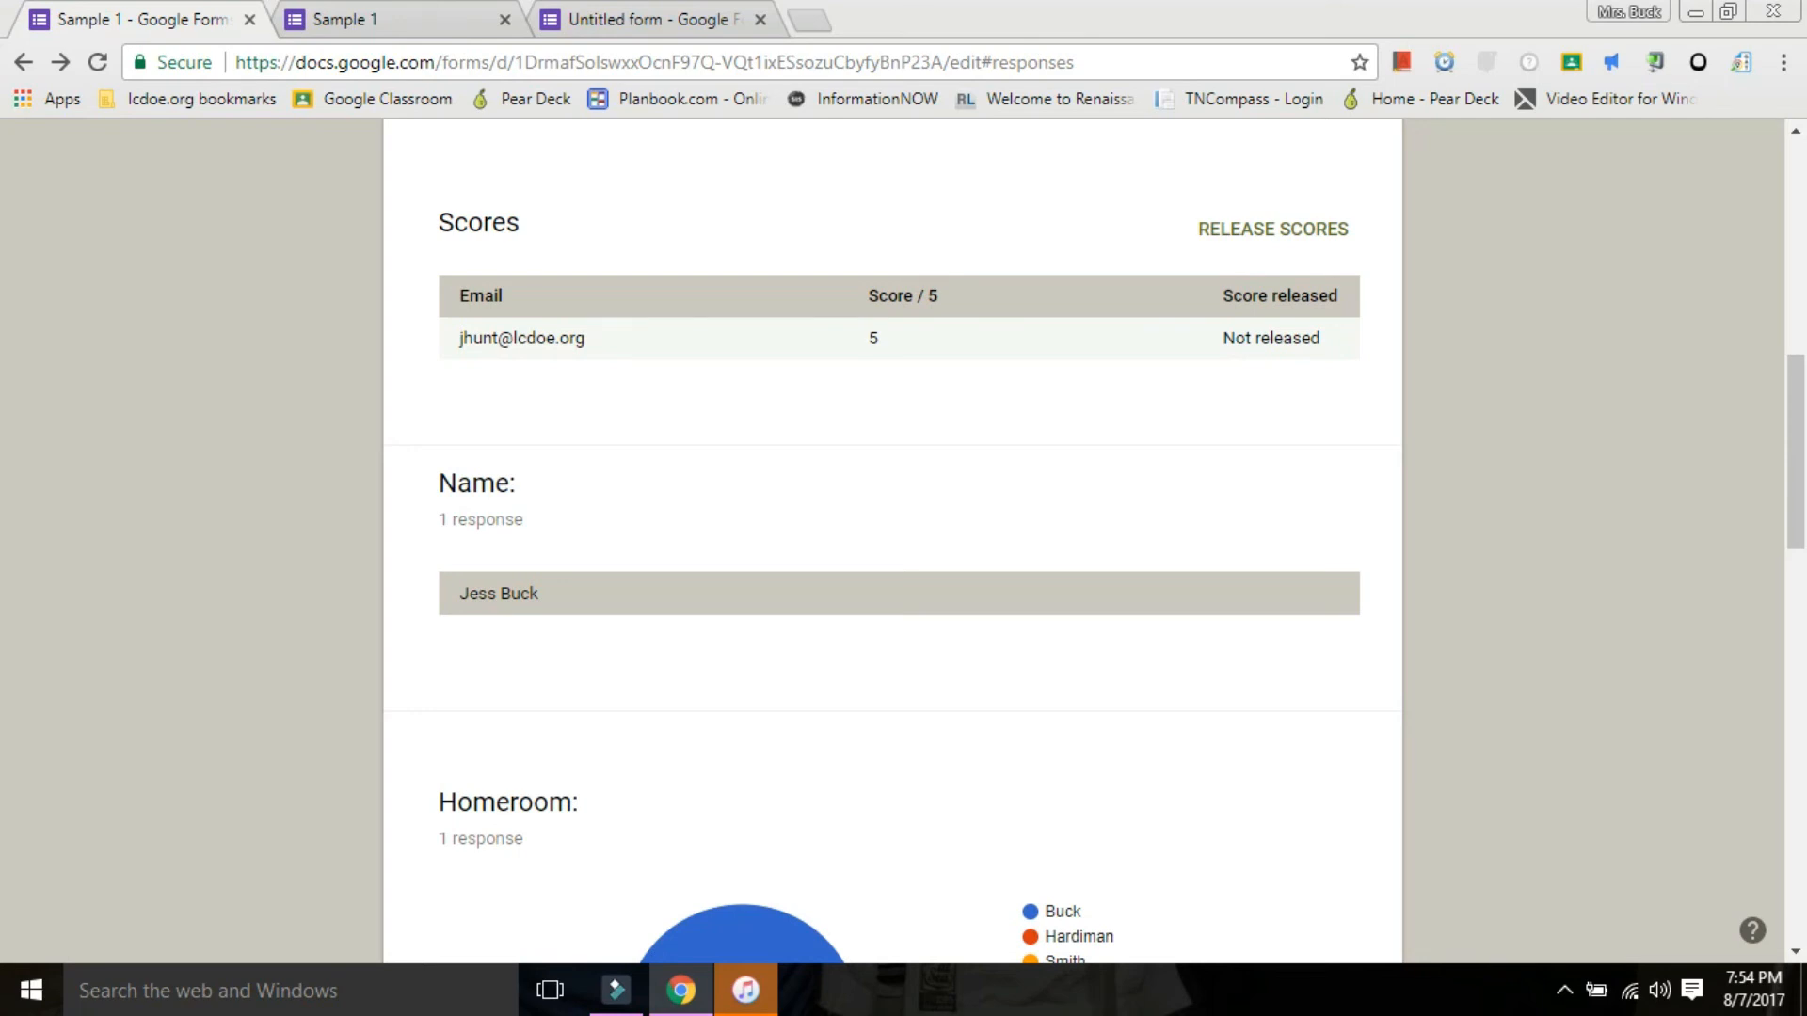
scroll(892, 541, up, 3)
scroll(892, 541, up, 4)
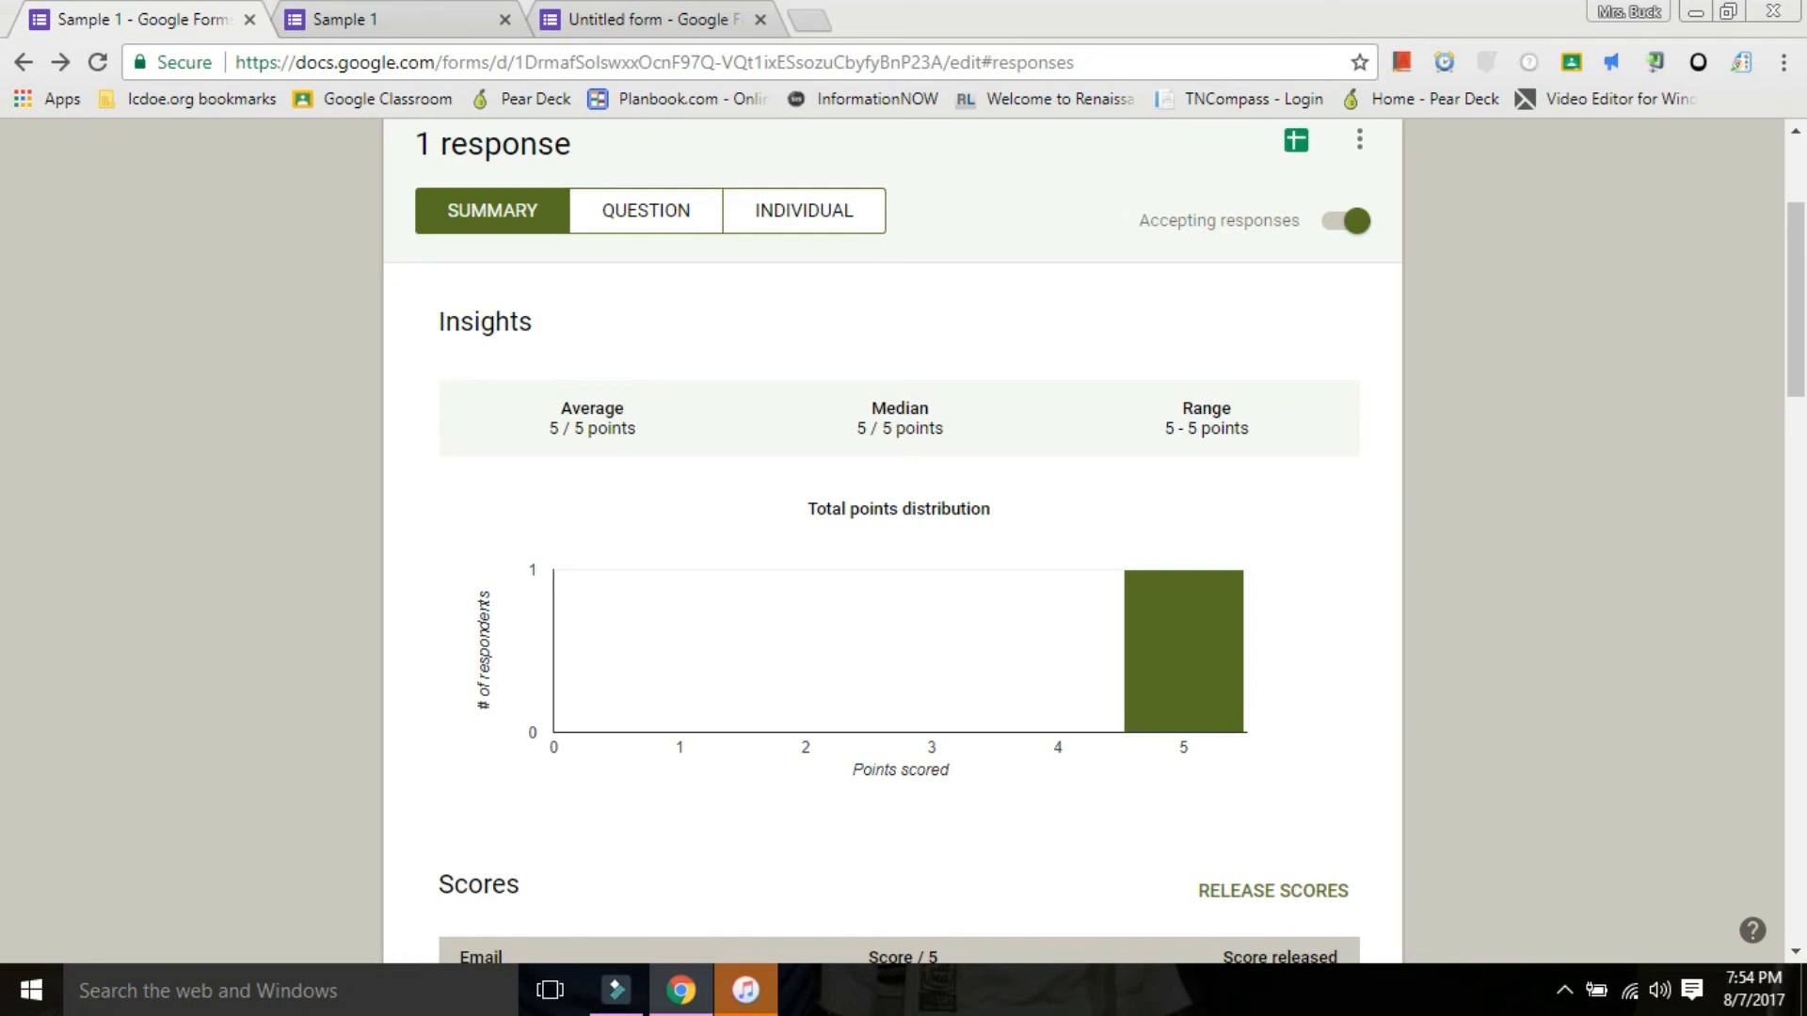
Examine the summary's score table and the results for the Name and Homeroom questions.
scroll(892, 541, down, 7)
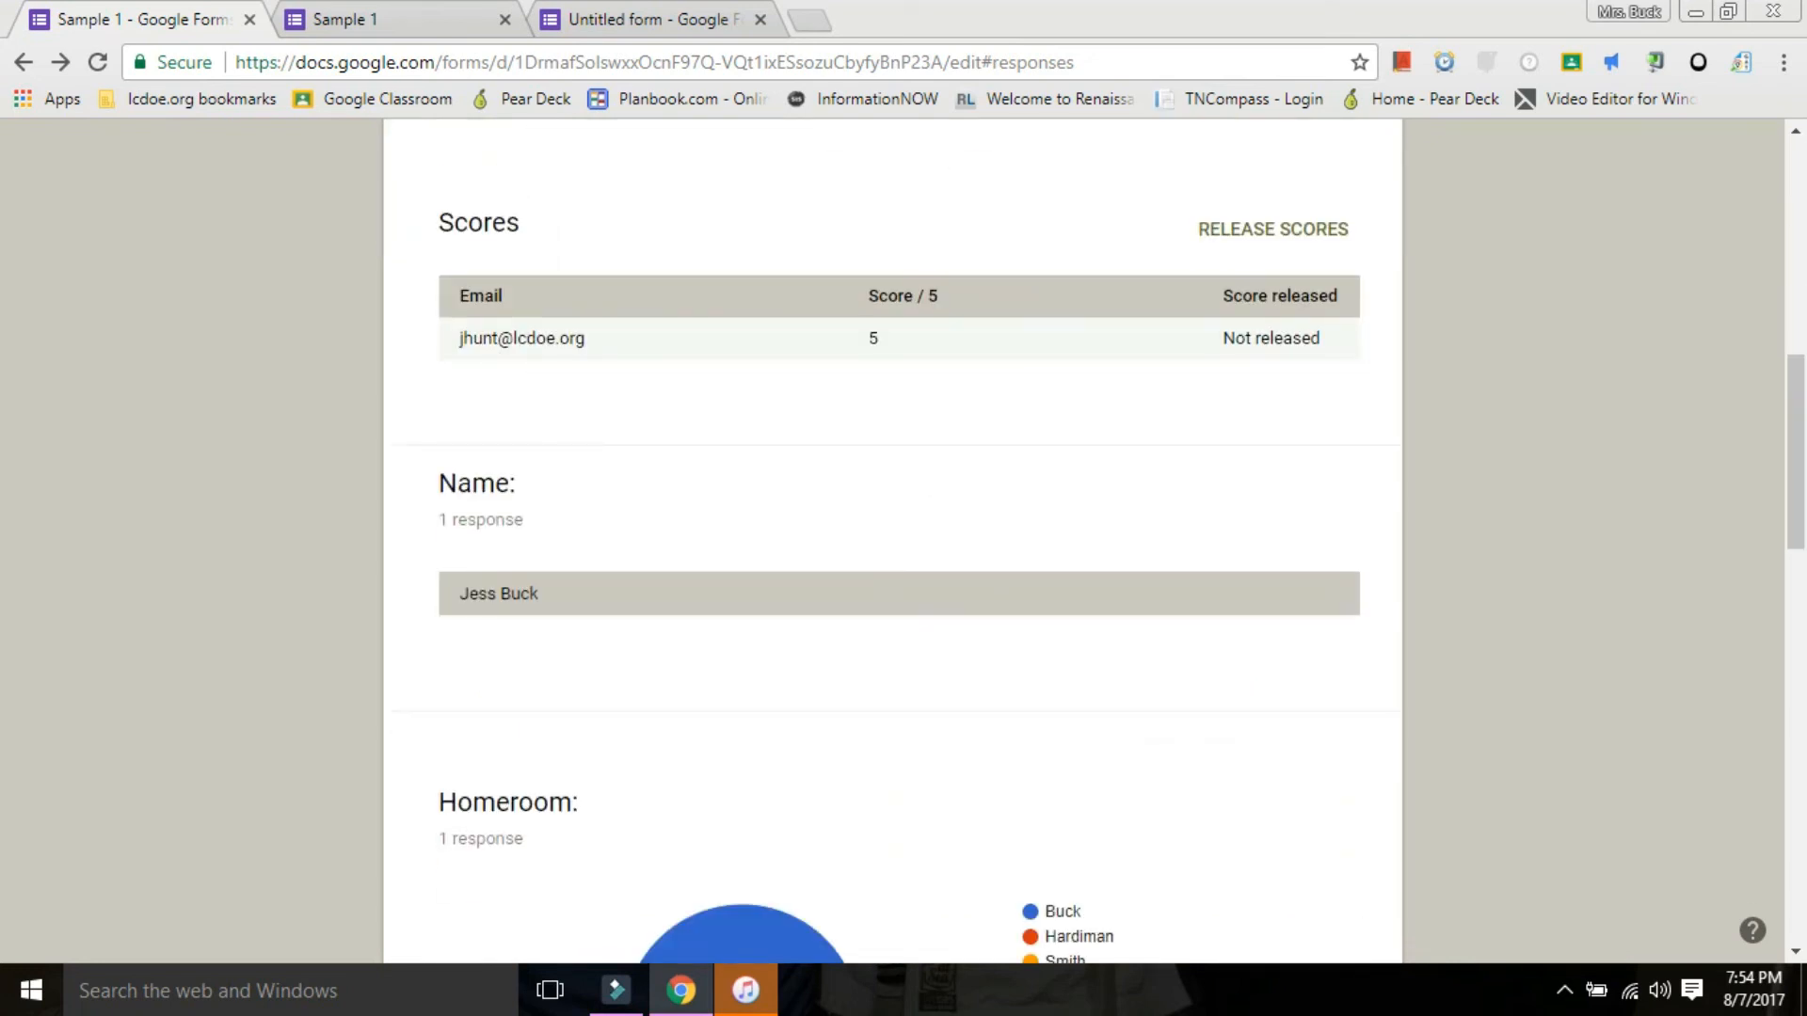
scroll(892, 541, down, 4)
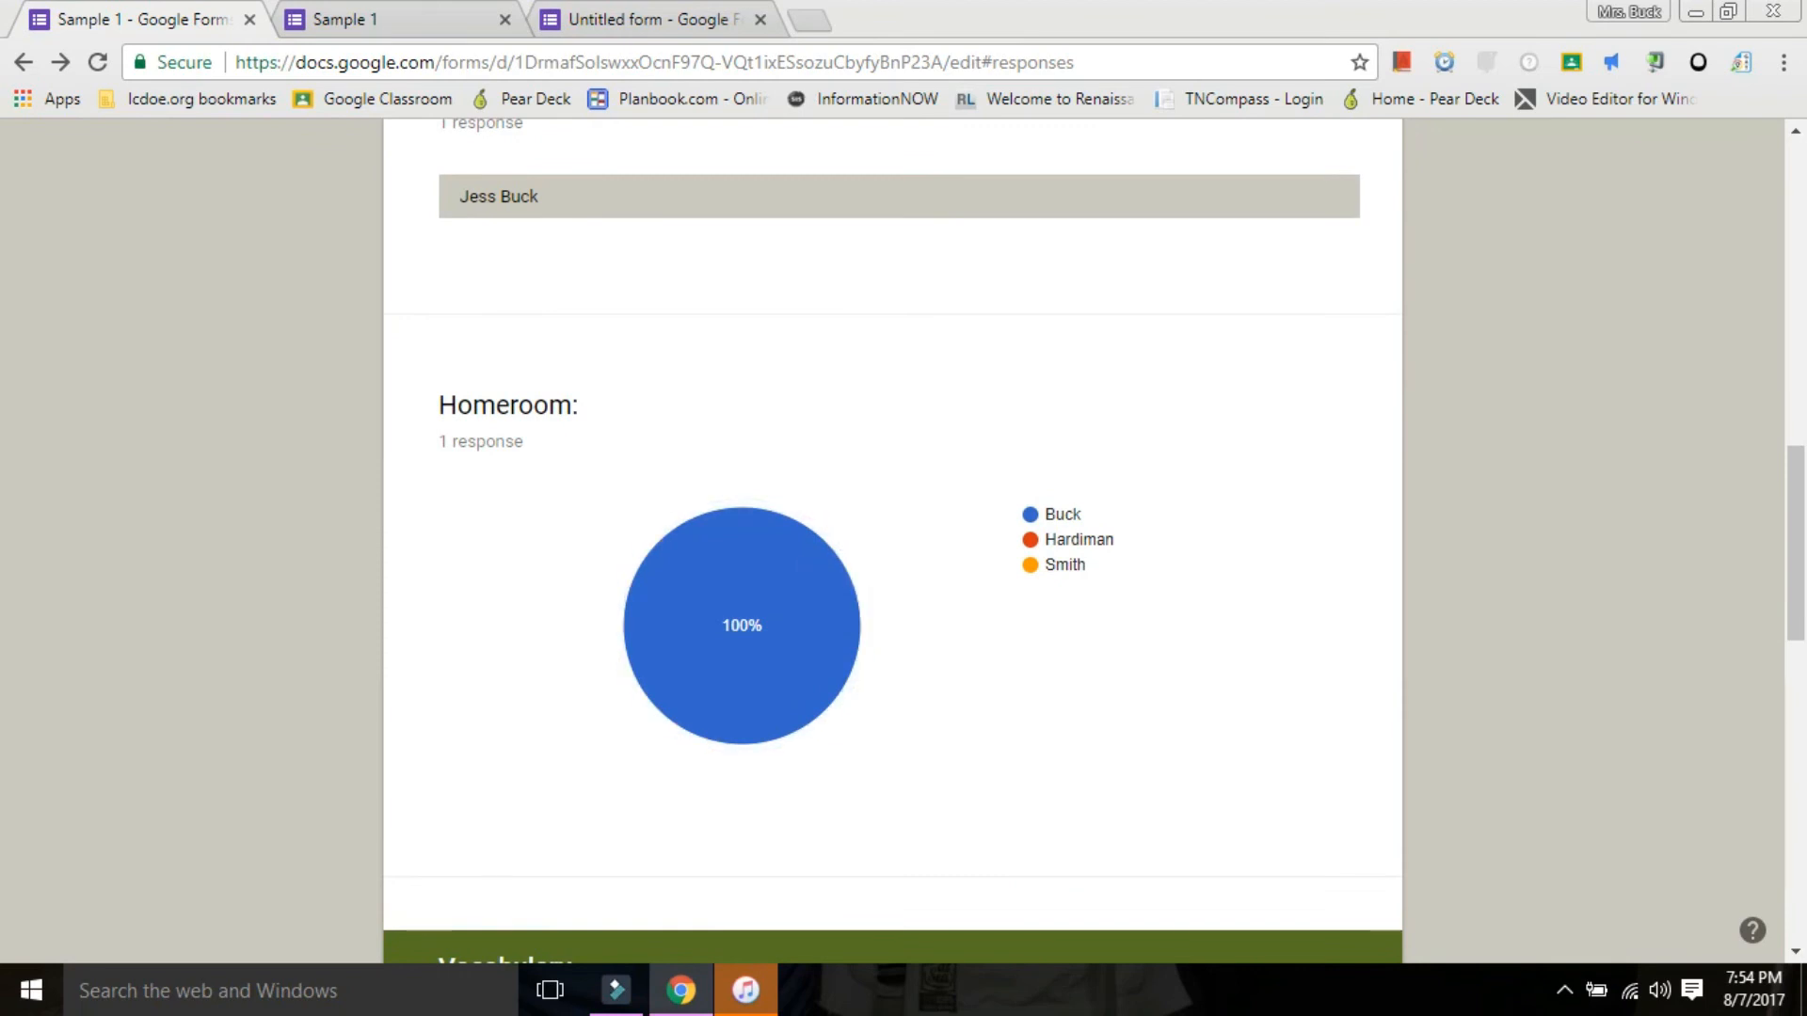
scroll(800, 602, down, 7)
scroll(800, 603, up, 6)
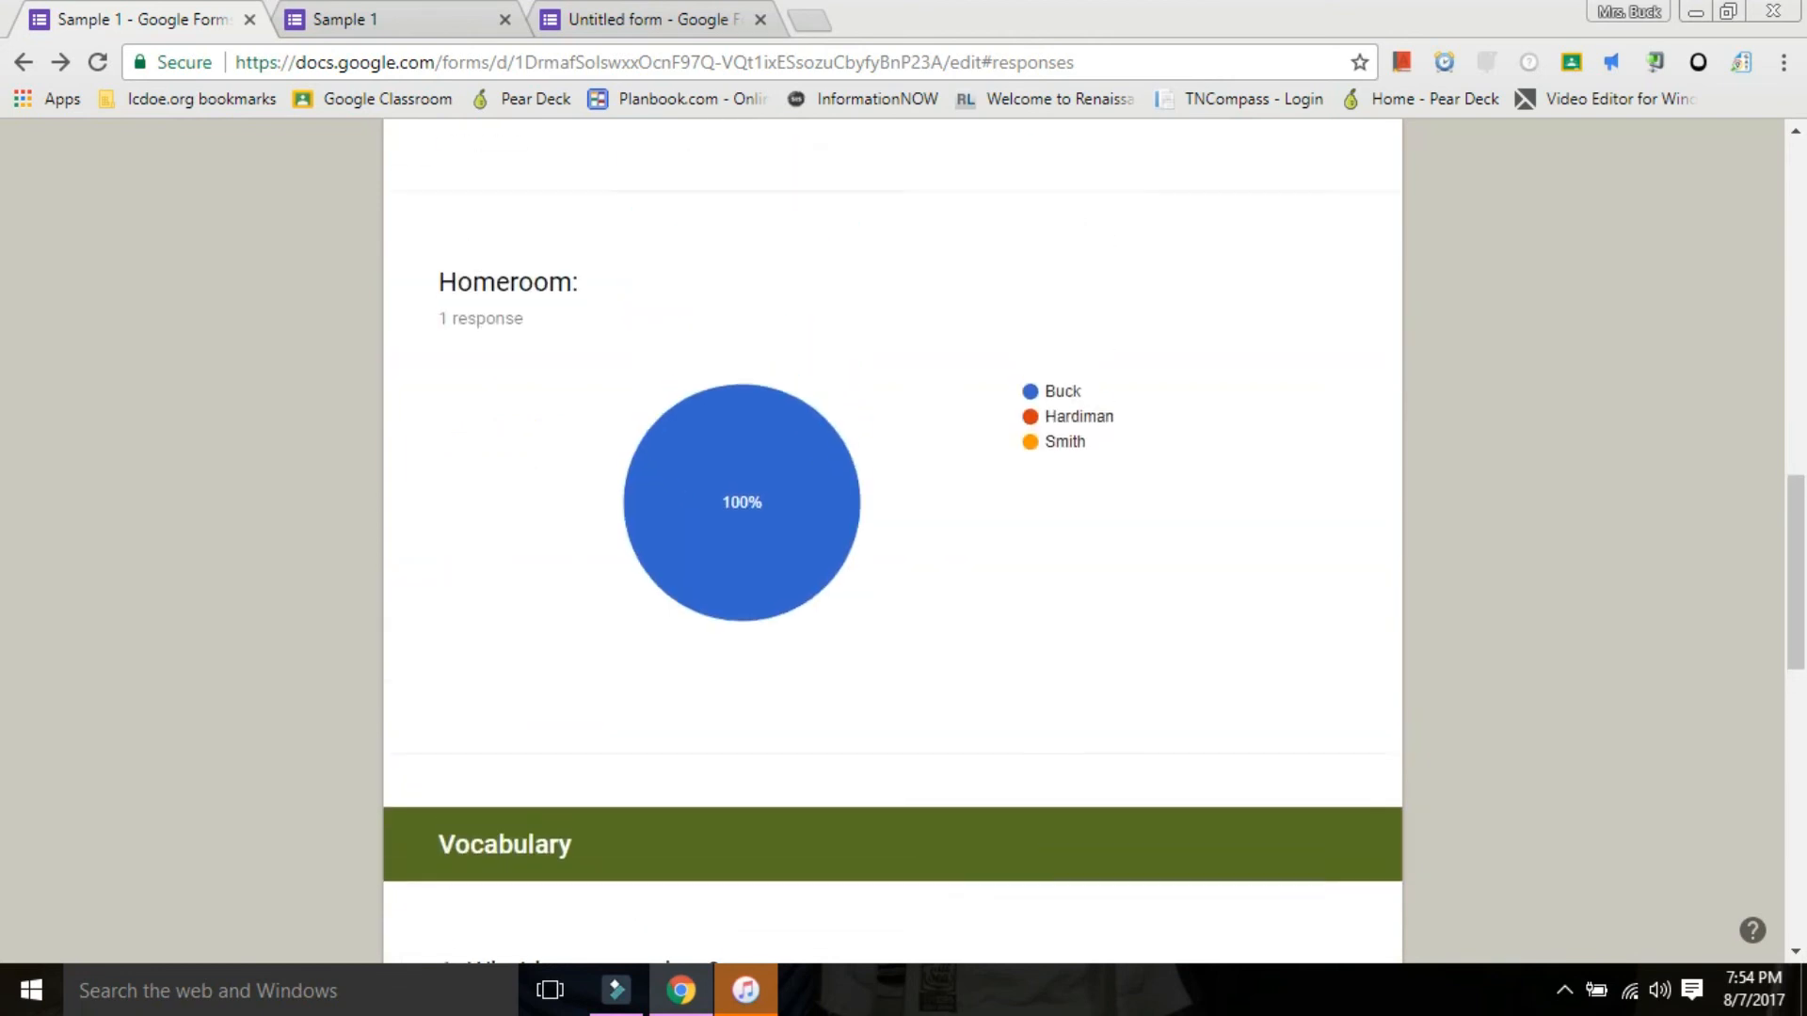
scroll(892, 541, up, 1)
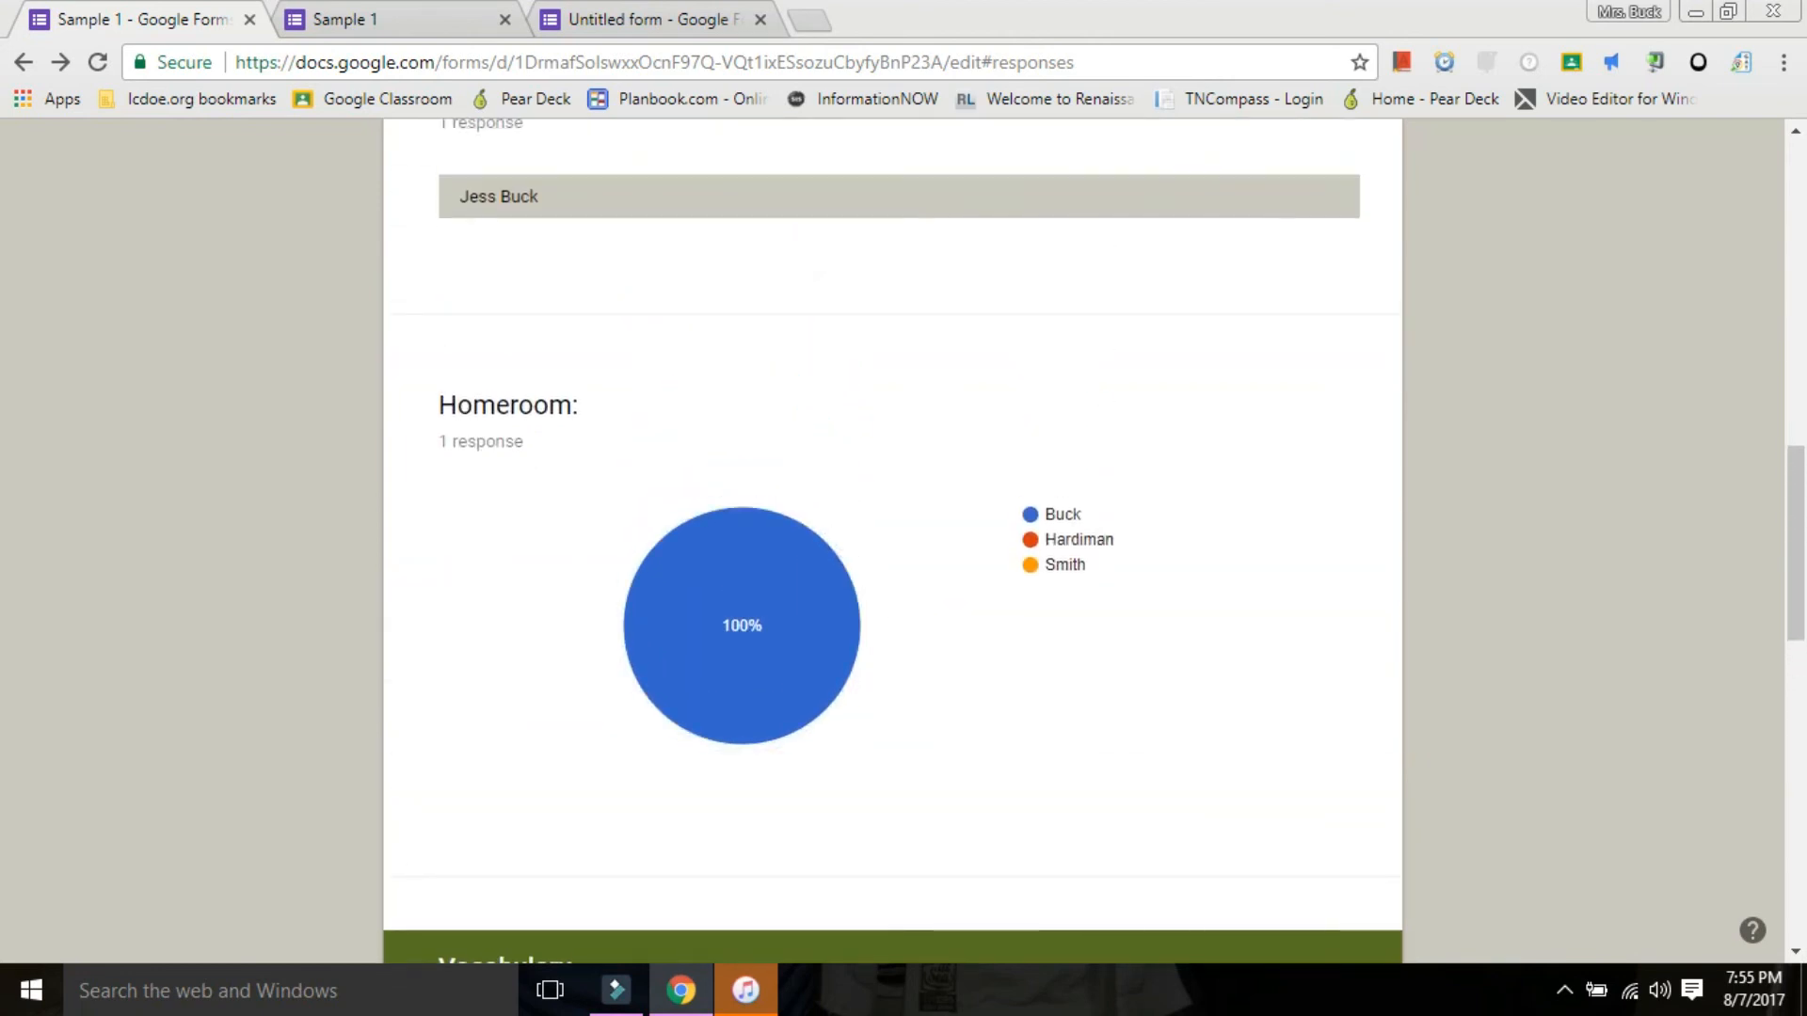
mouse_move(830, 562)
Examine the summary charts for both Vocabulary questions, and return to the start of the summary.
scroll(892, 541, down, 7)
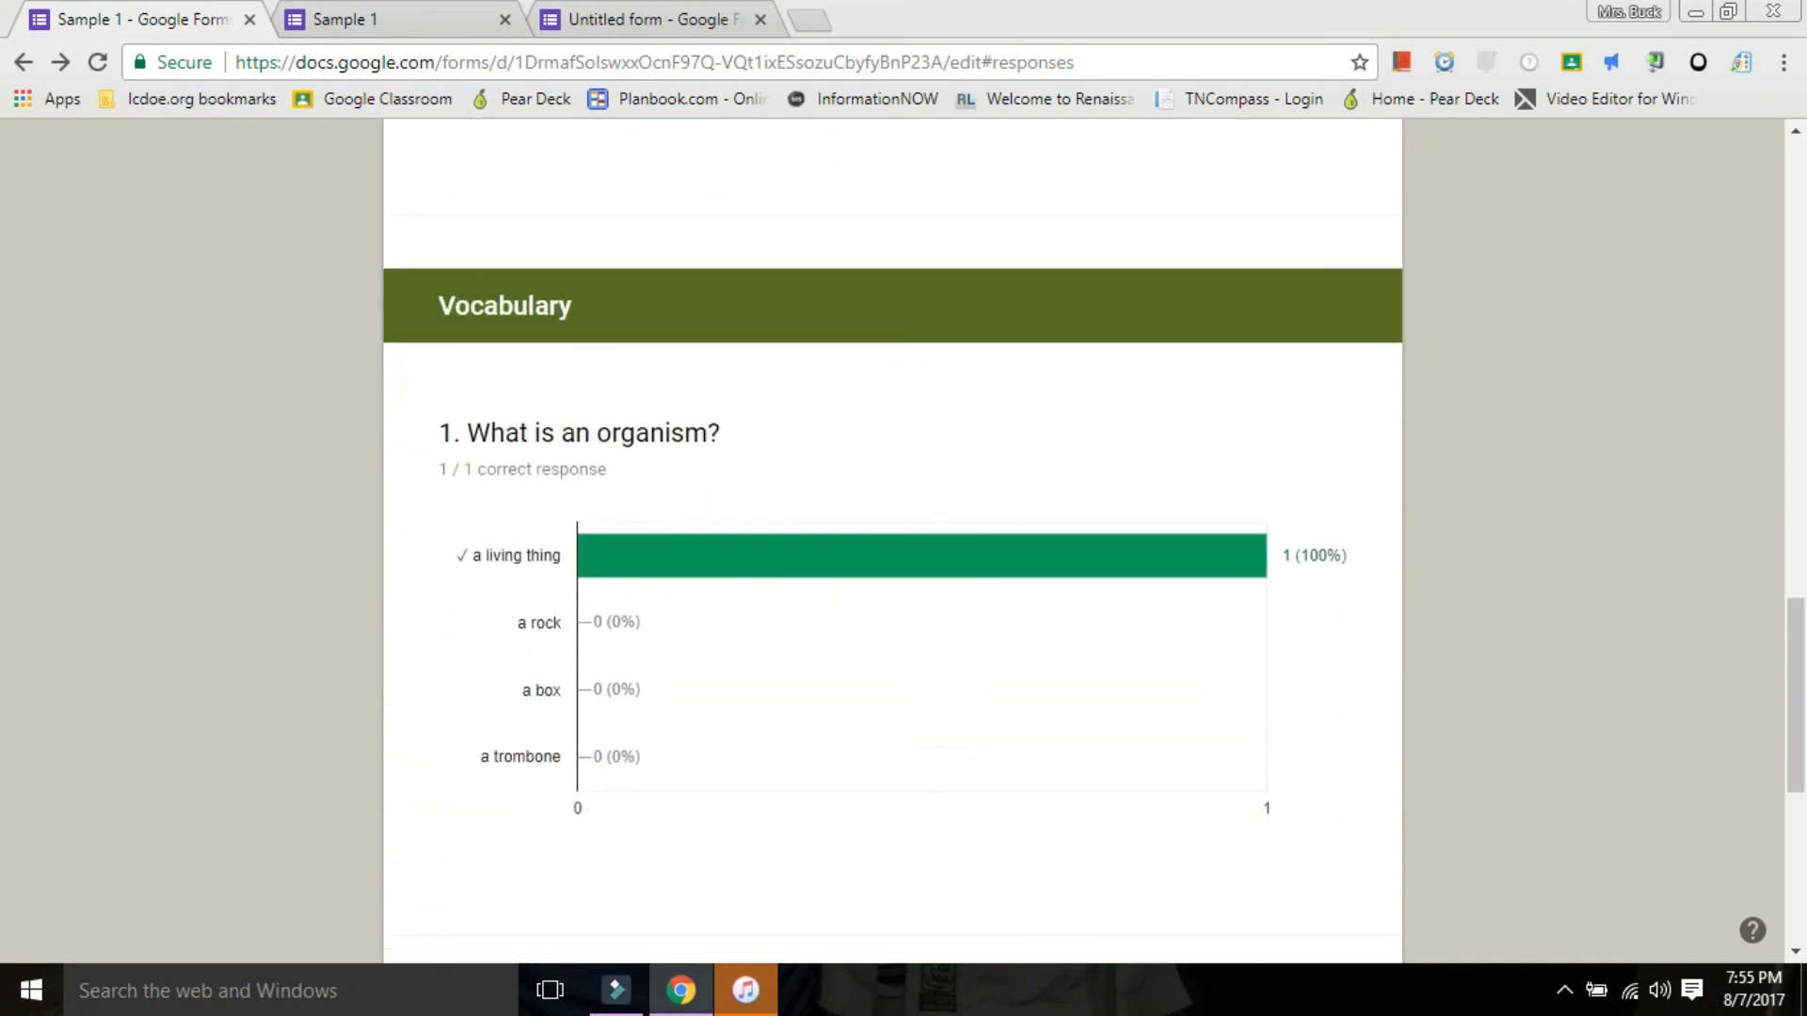
scroll(892, 541, down, 3)
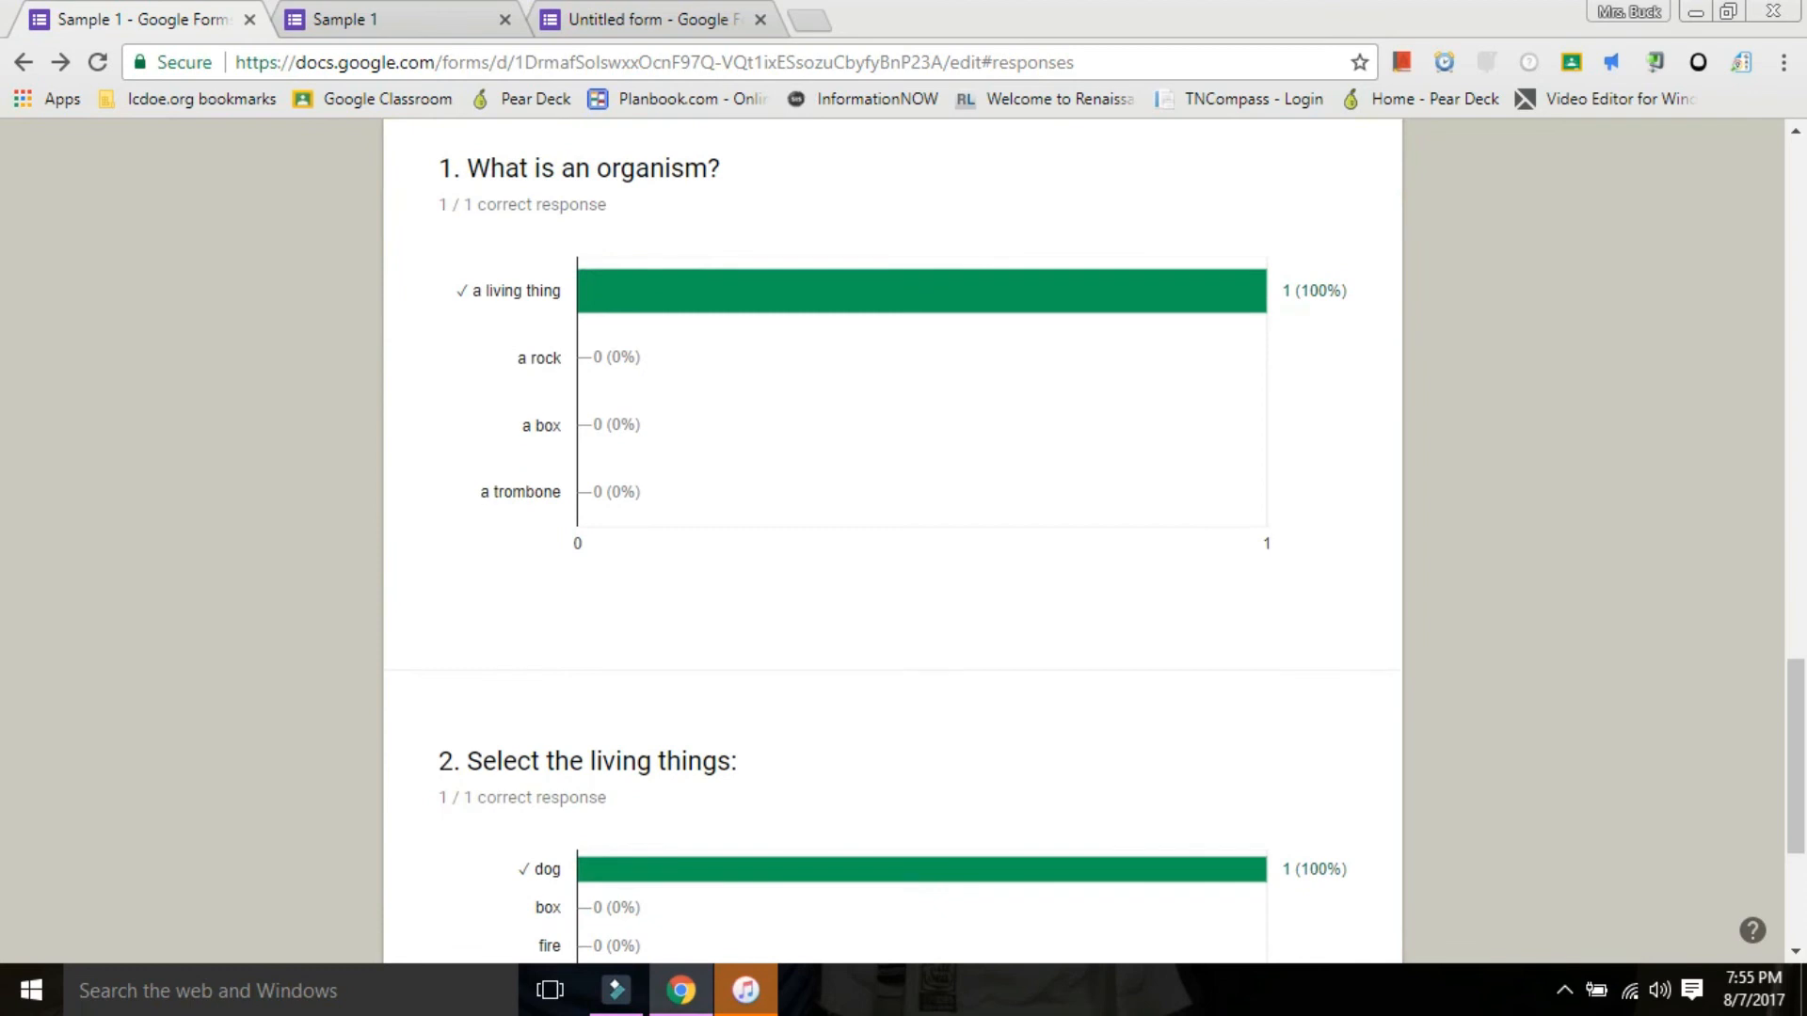
scroll(892, 541, up, 2)
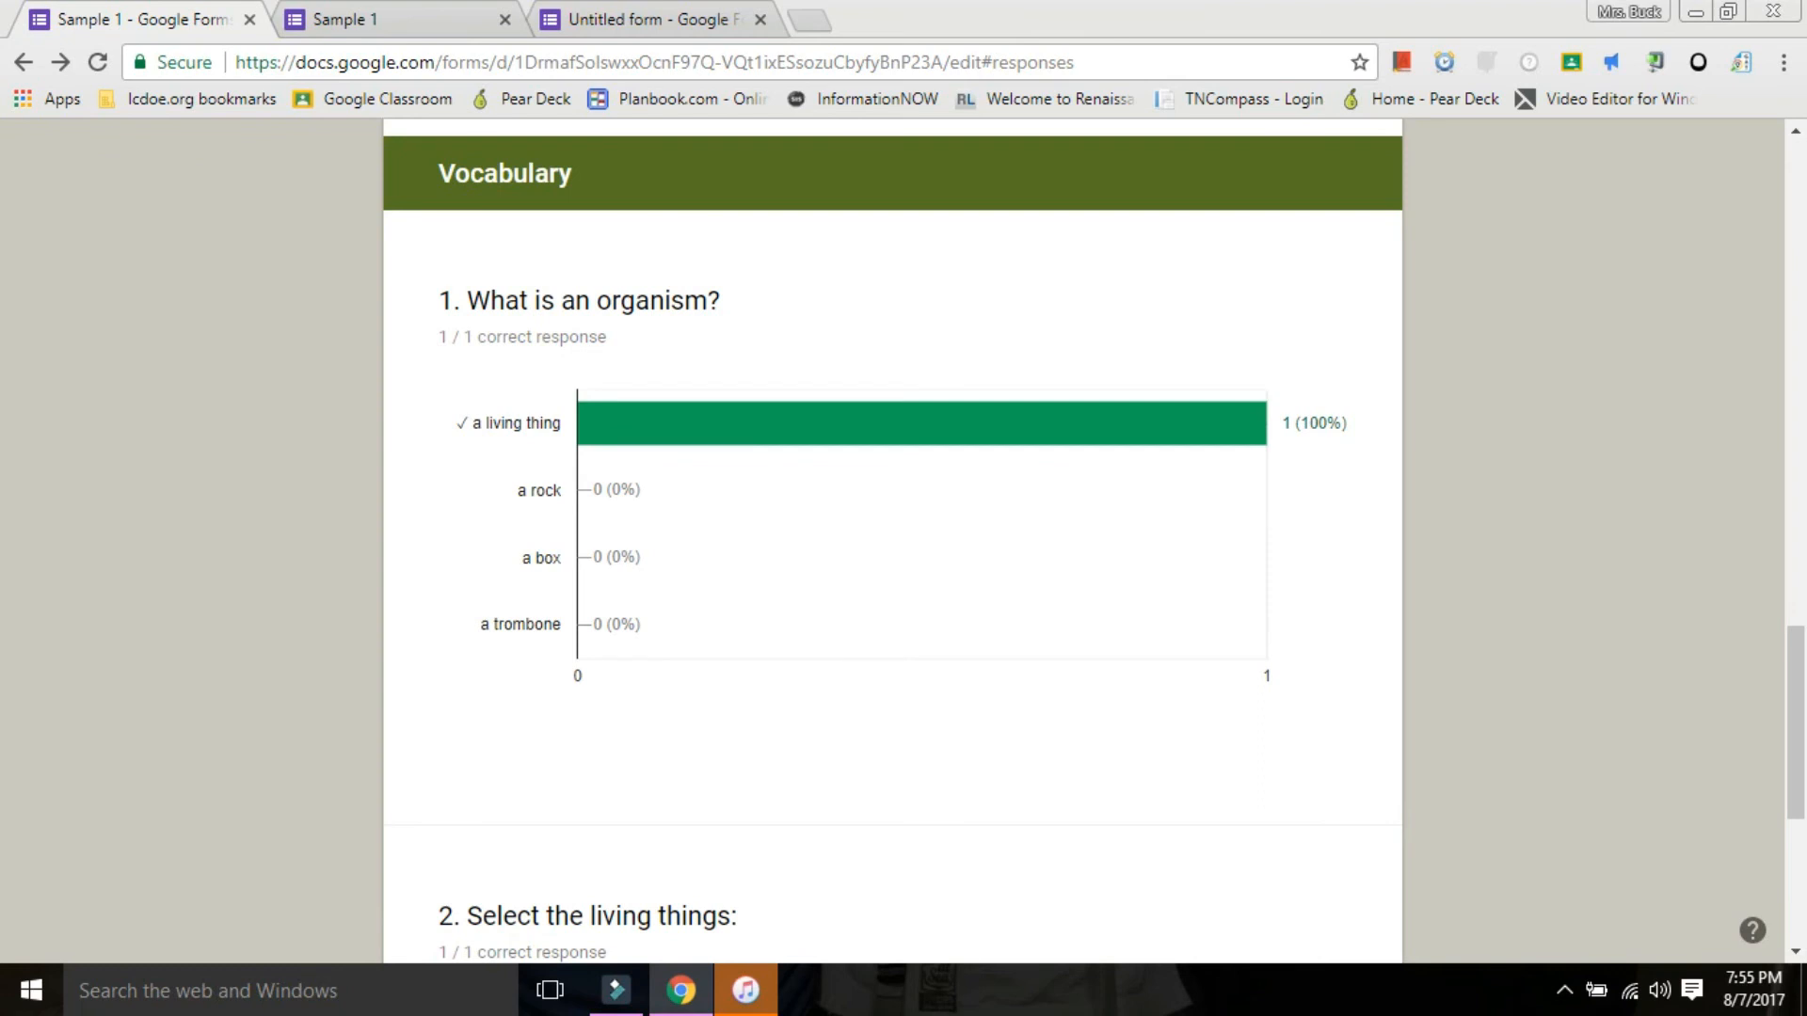
scroll(892, 541, down, 5)
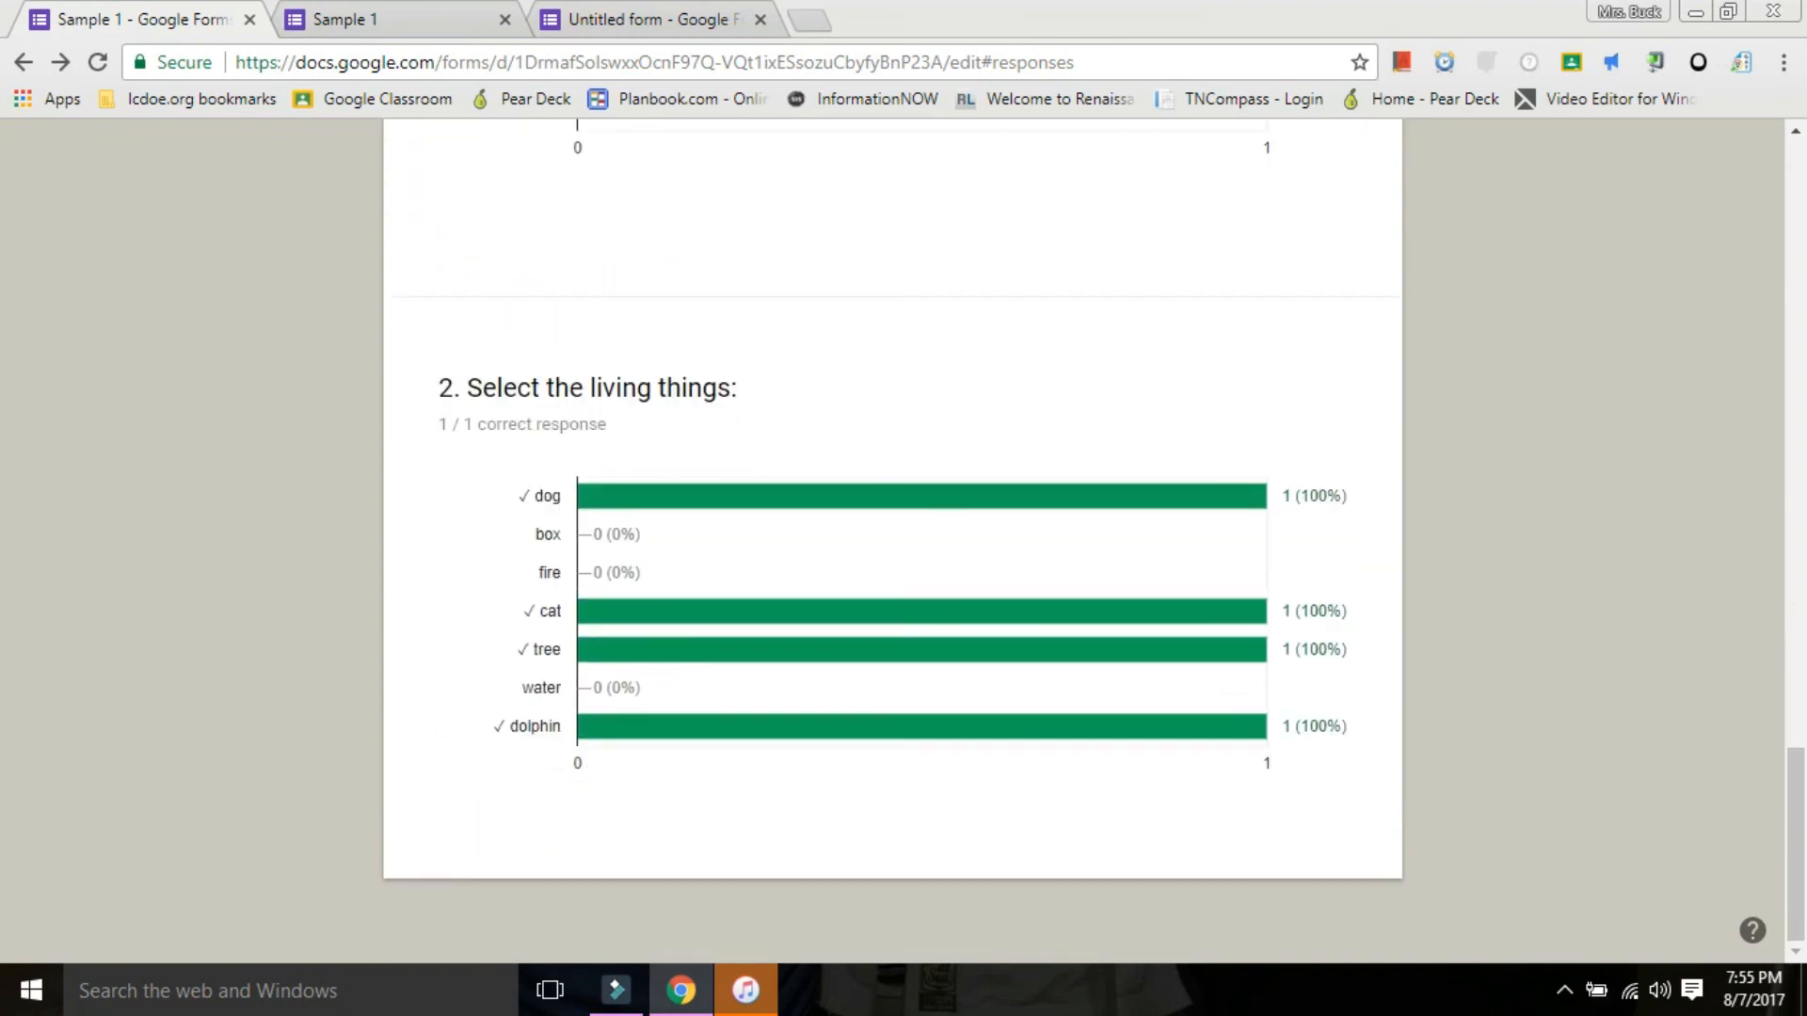
scroll(892, 541, up, 10)
scroll(241, 128, up, 10)
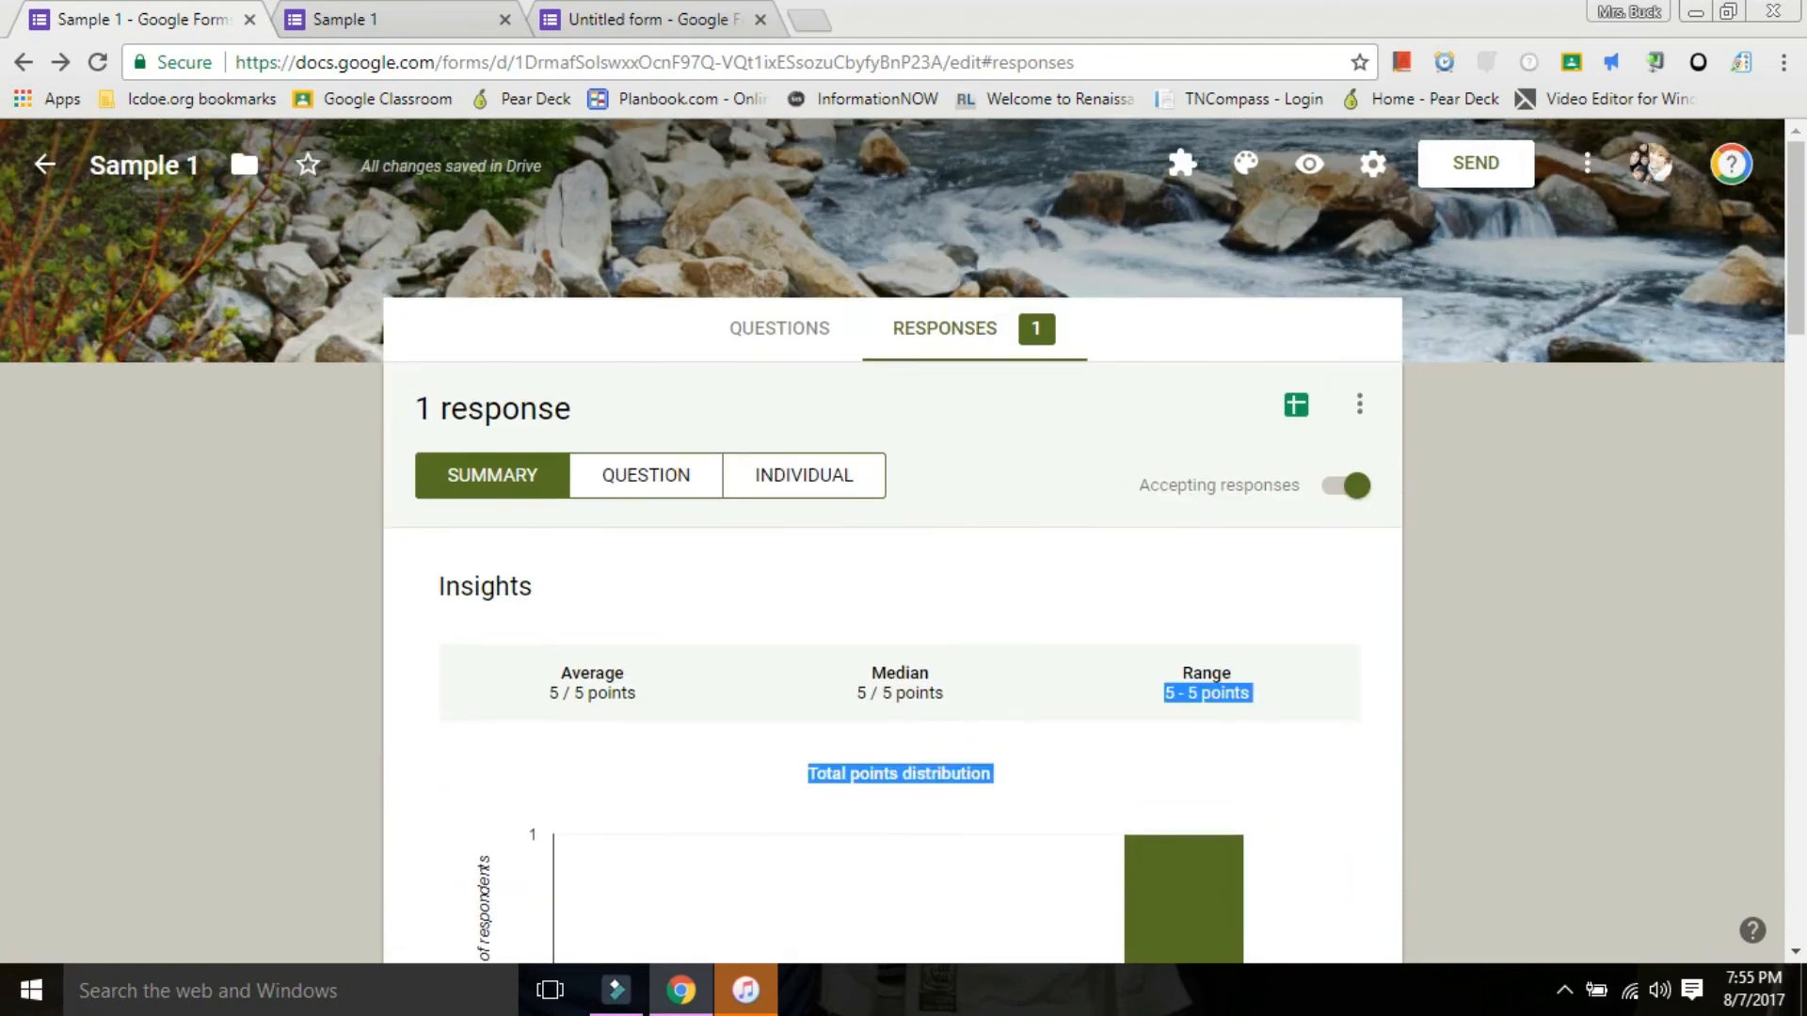
View the responses by question, going through Name, Homeroom and both Vocabulary questions.
click(645, 475)
scroll(892, 541, down, 3)
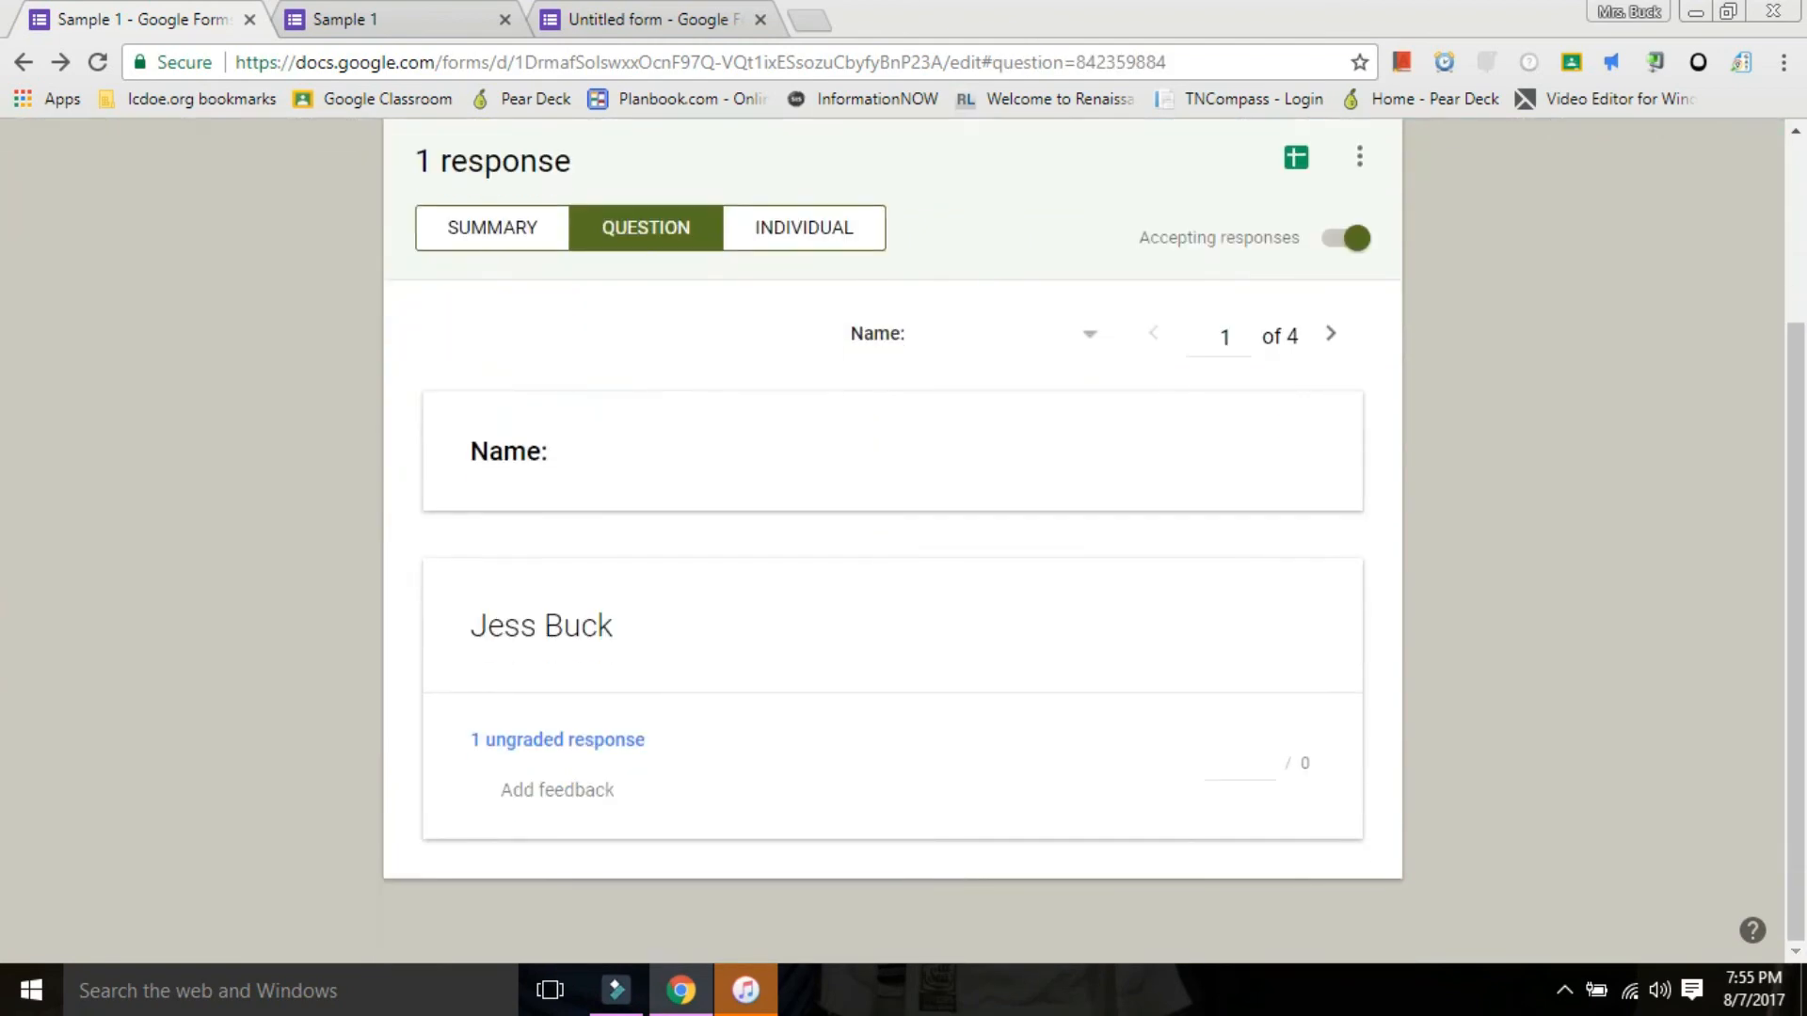
click(1330, 333)
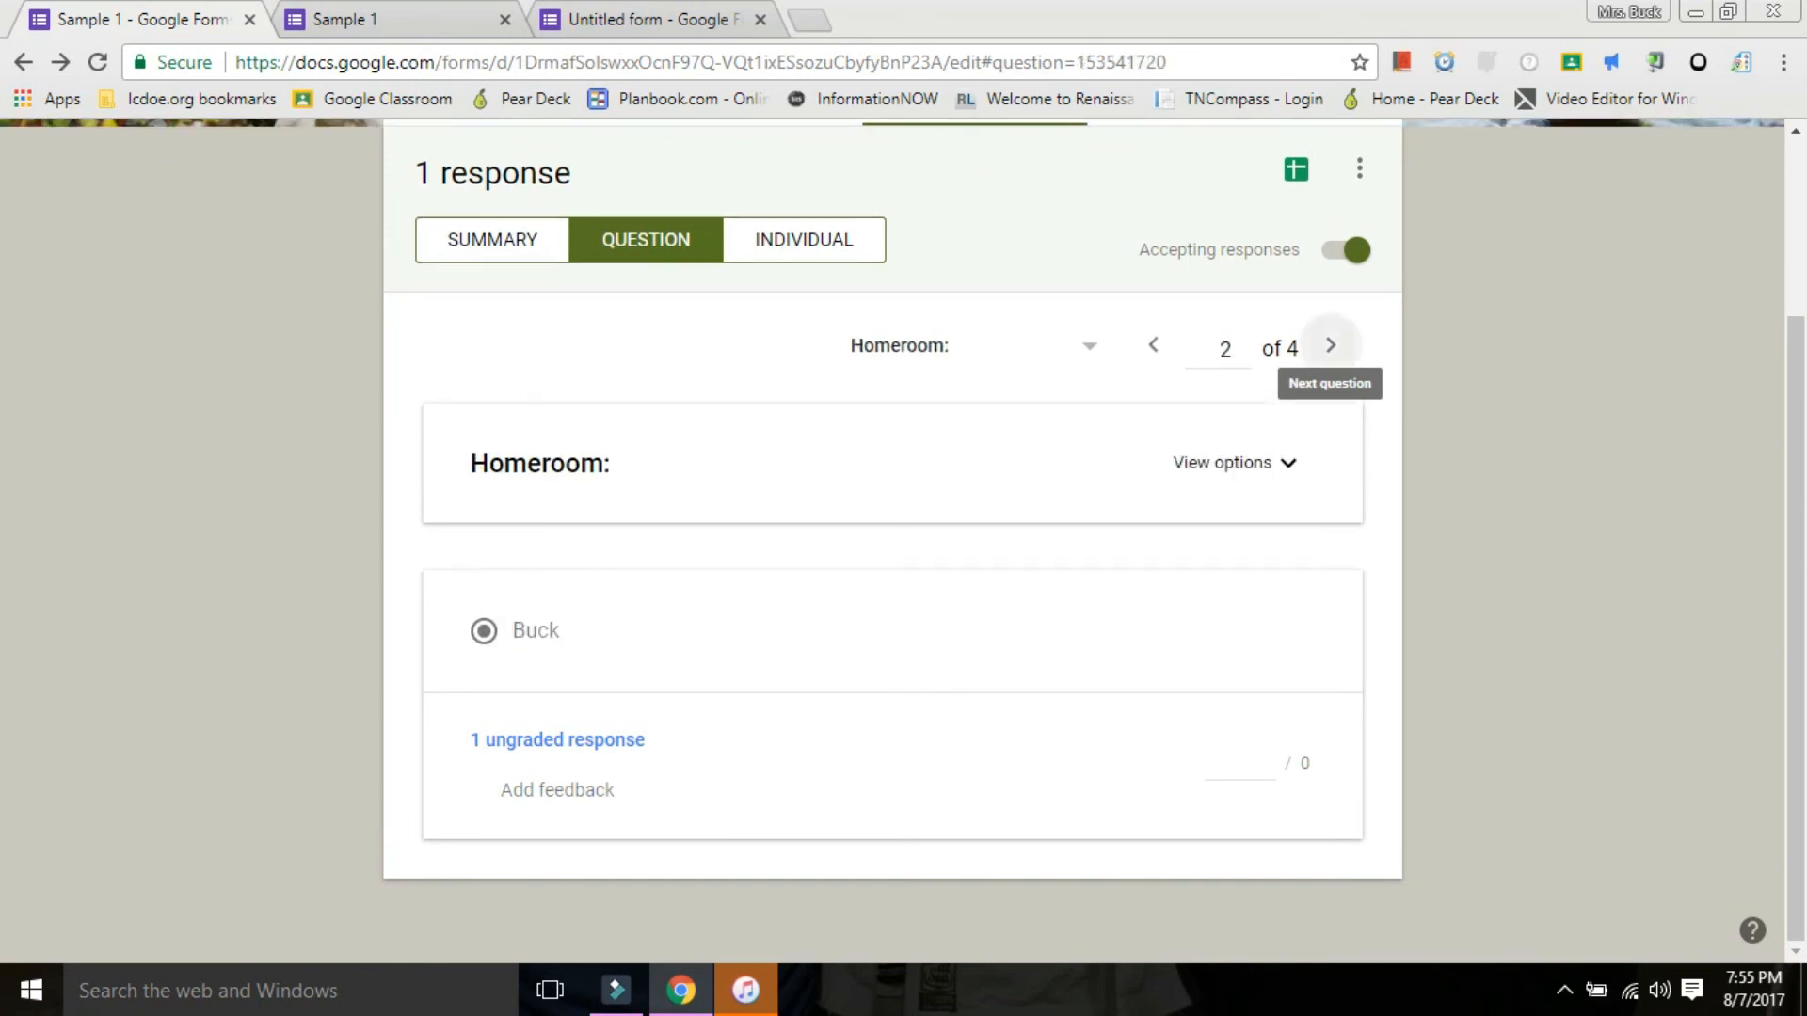
click(1331, 345)
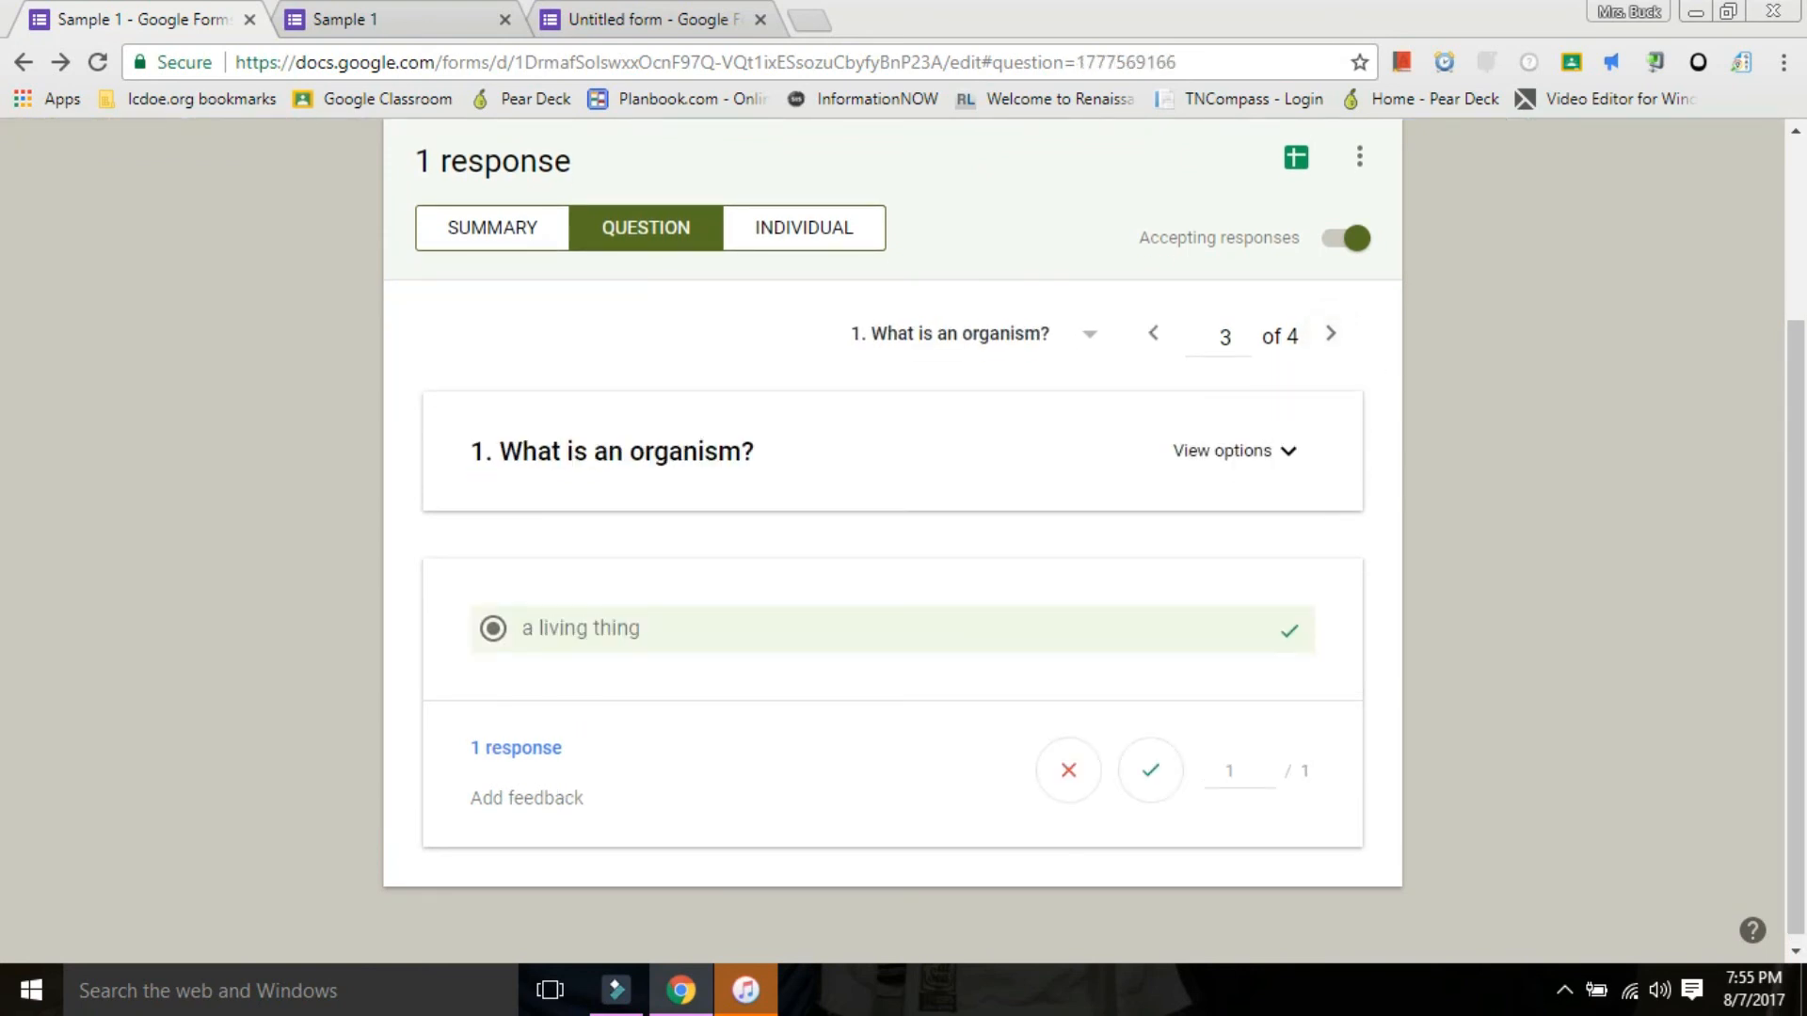
click(1331, 333)
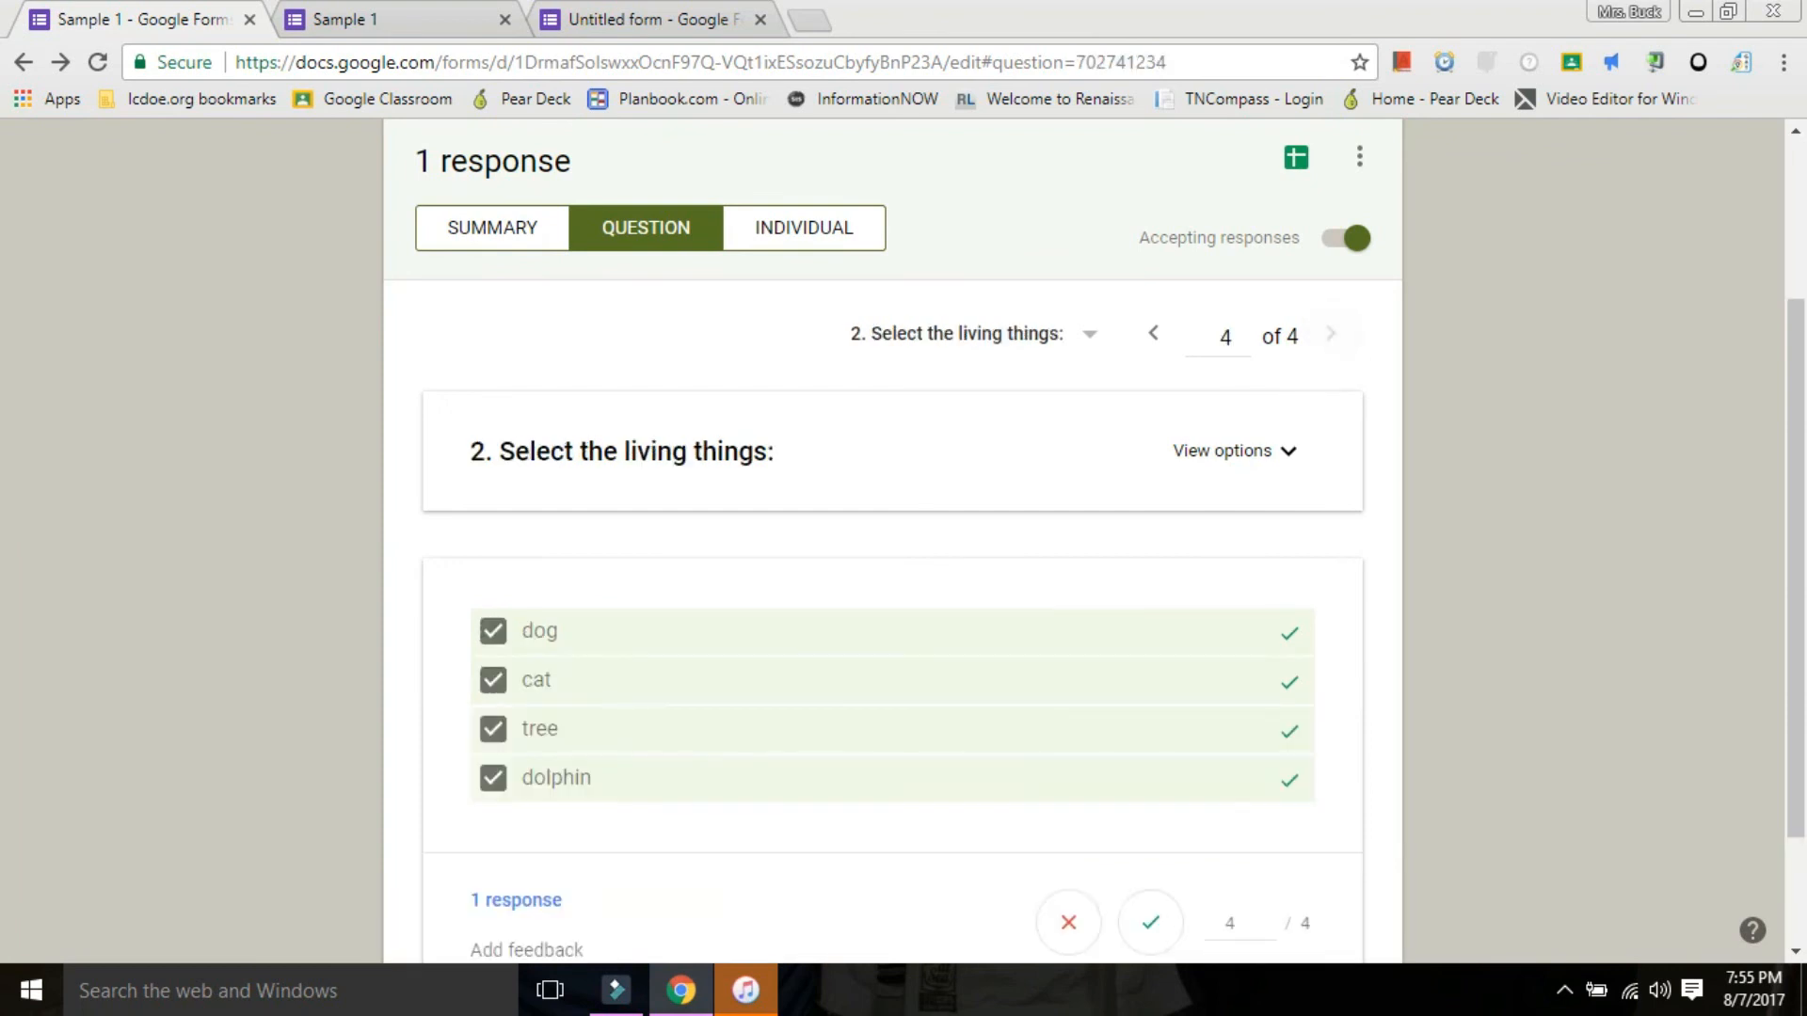
scroll(892, 564, down, 2)
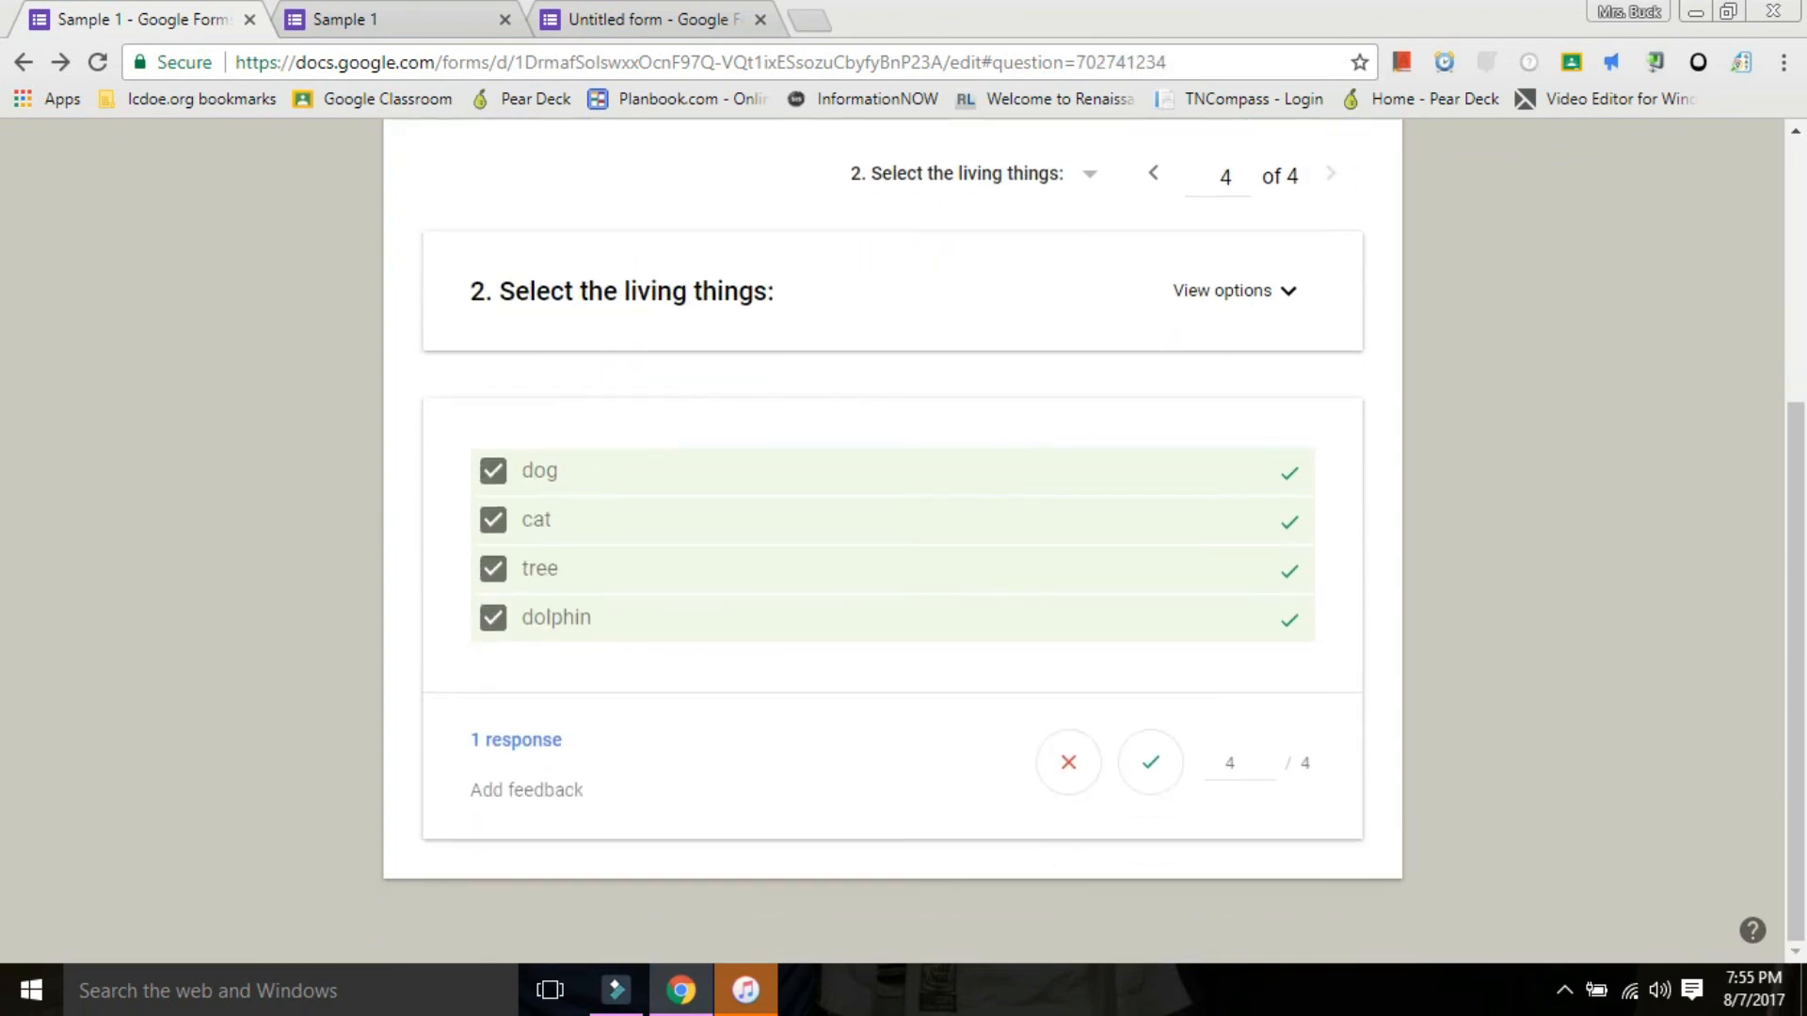
scroll(892, 565, up, 4)
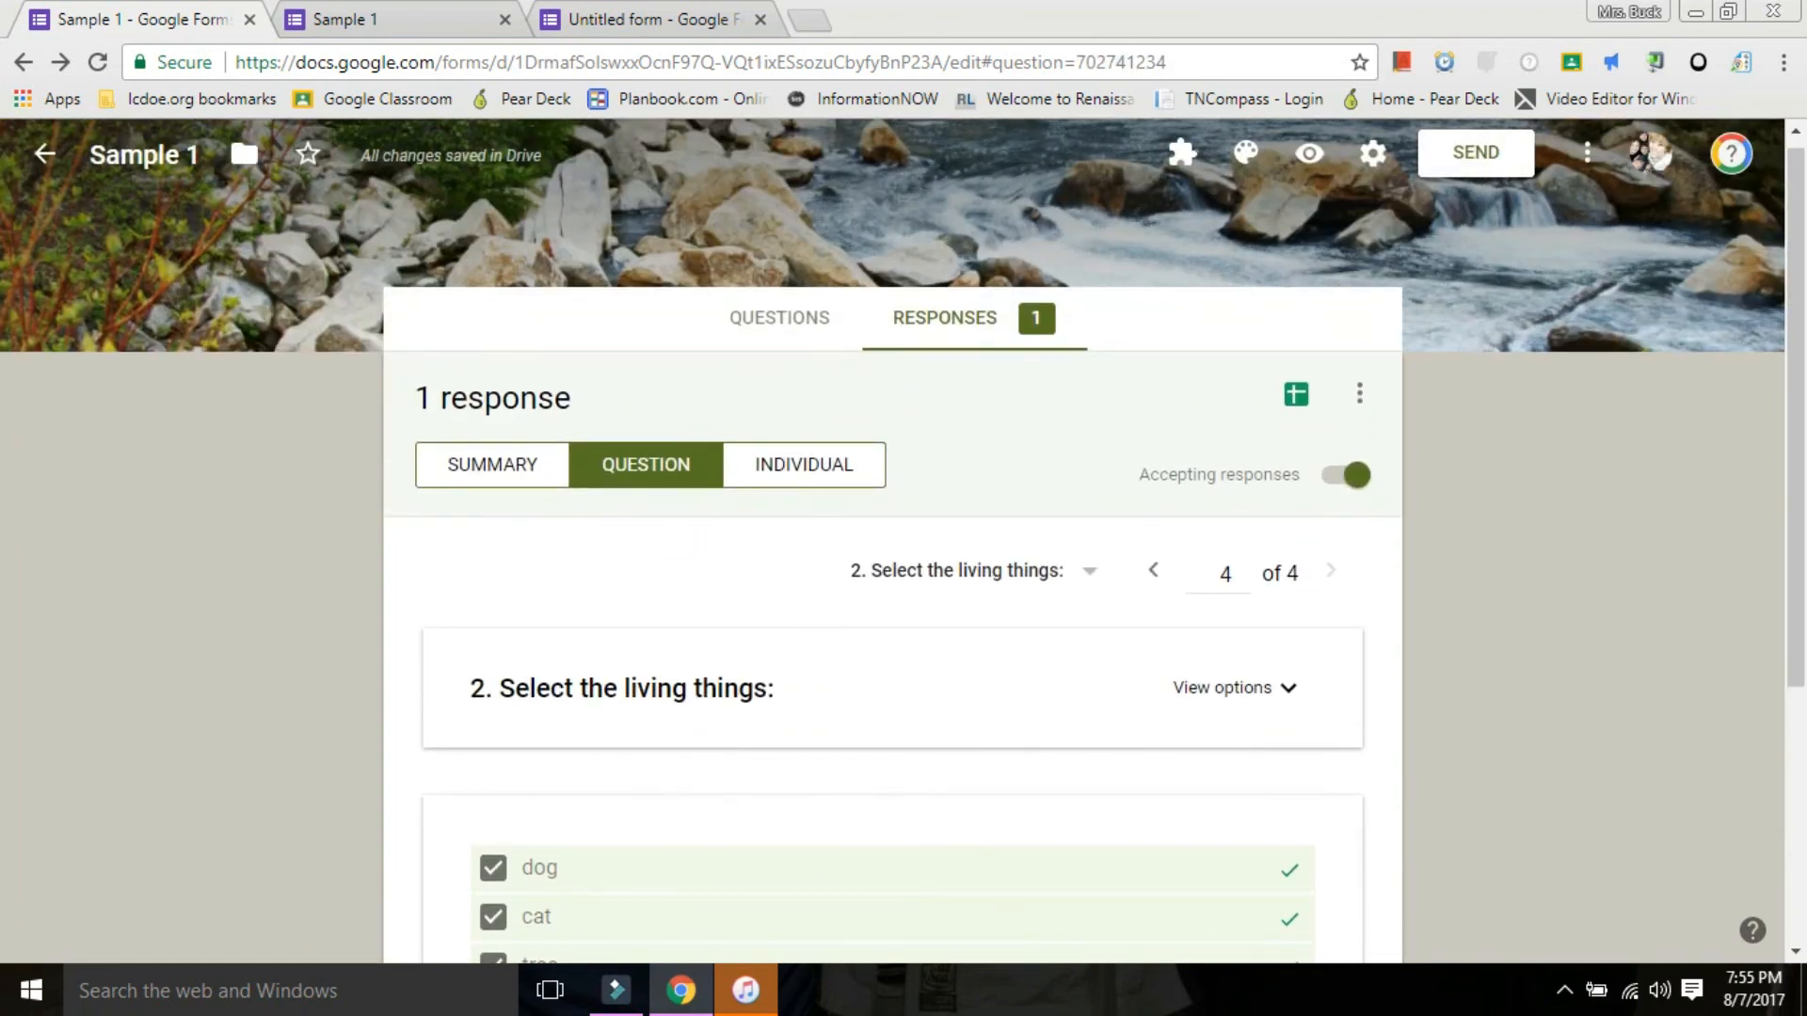
View the individual response and look through its score, answers and per-question points.
click(804, 465)
scroll(804, 565, down, 2)
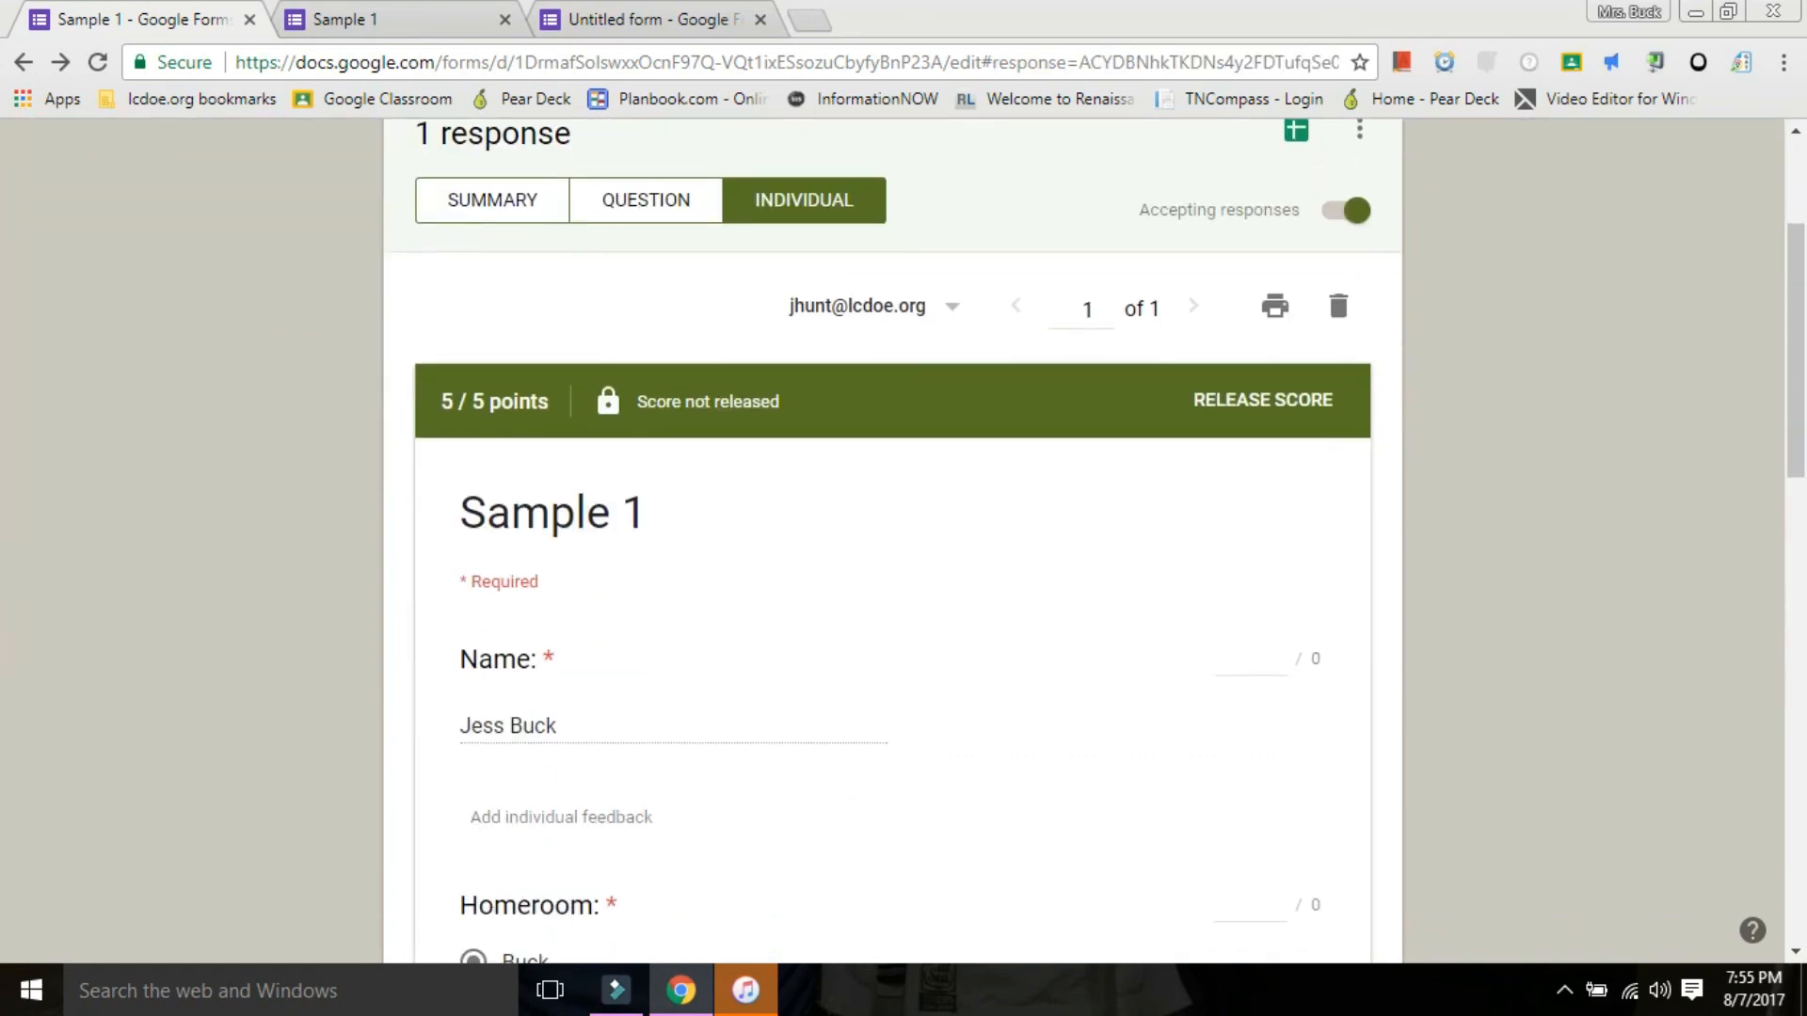
scroll(892, 541, down, 4)
scroll(892, 541, down, 6)
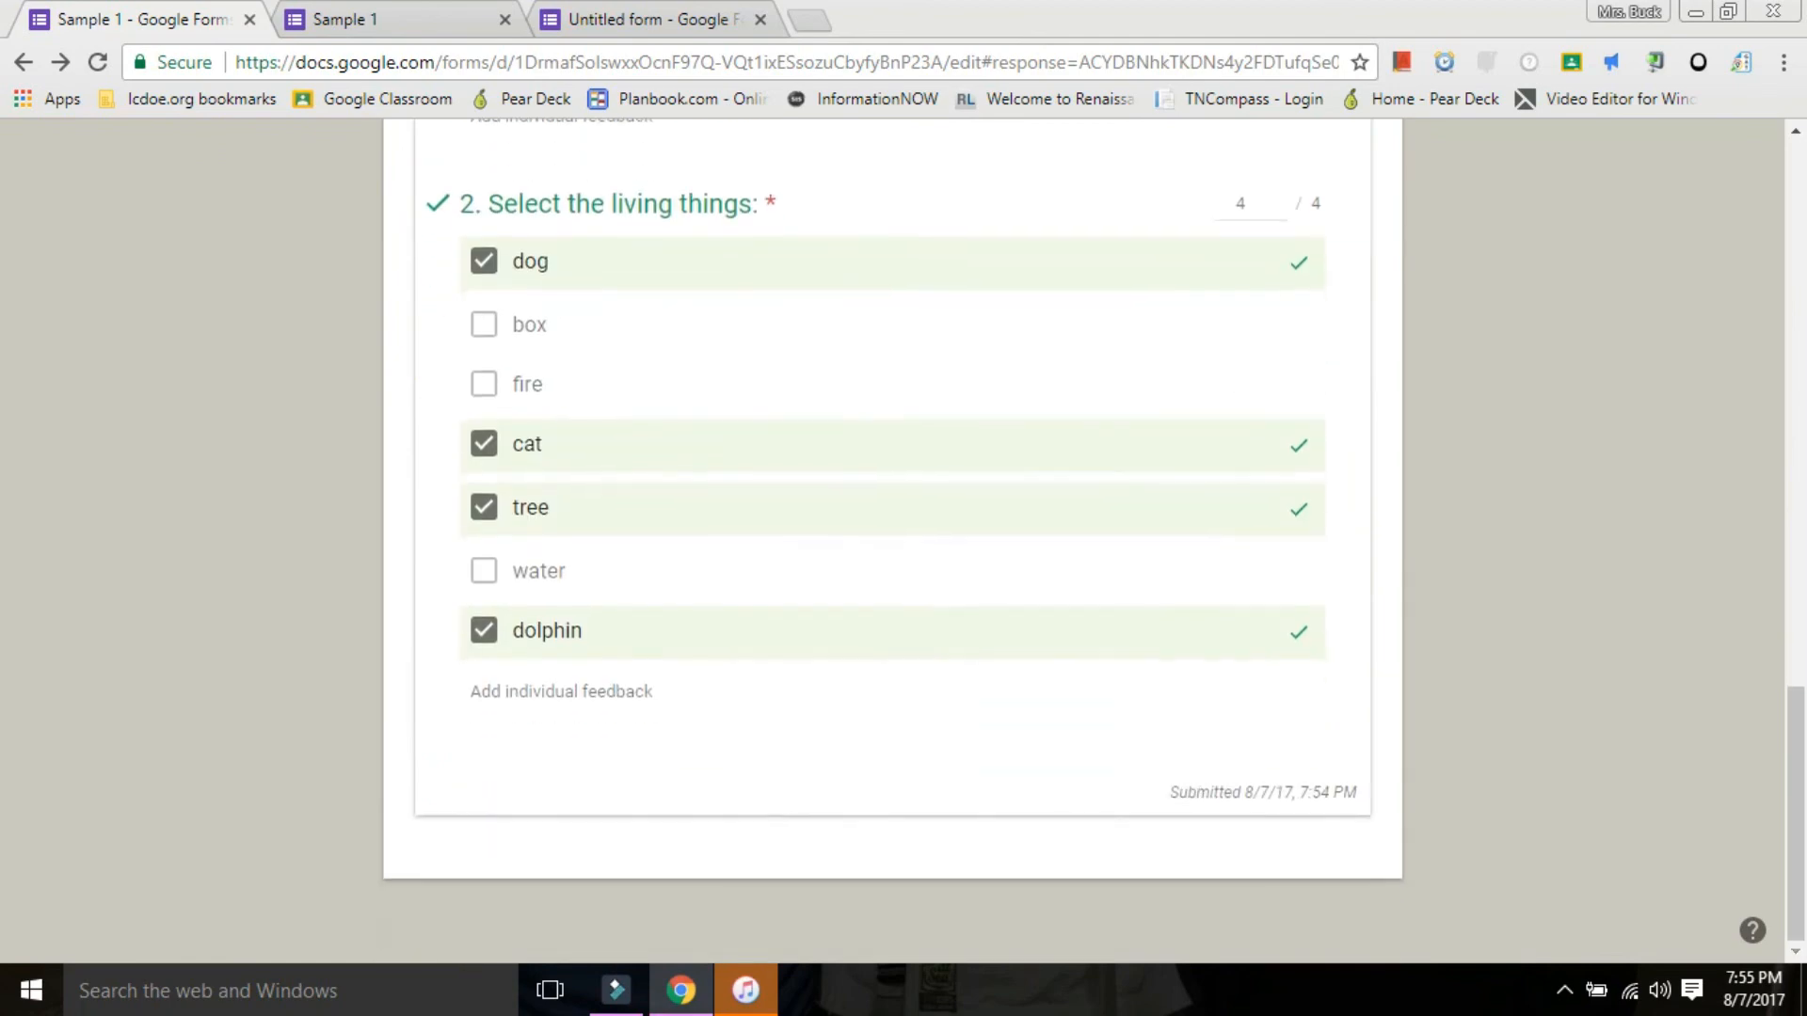
scroll(892, 541, up, 15)
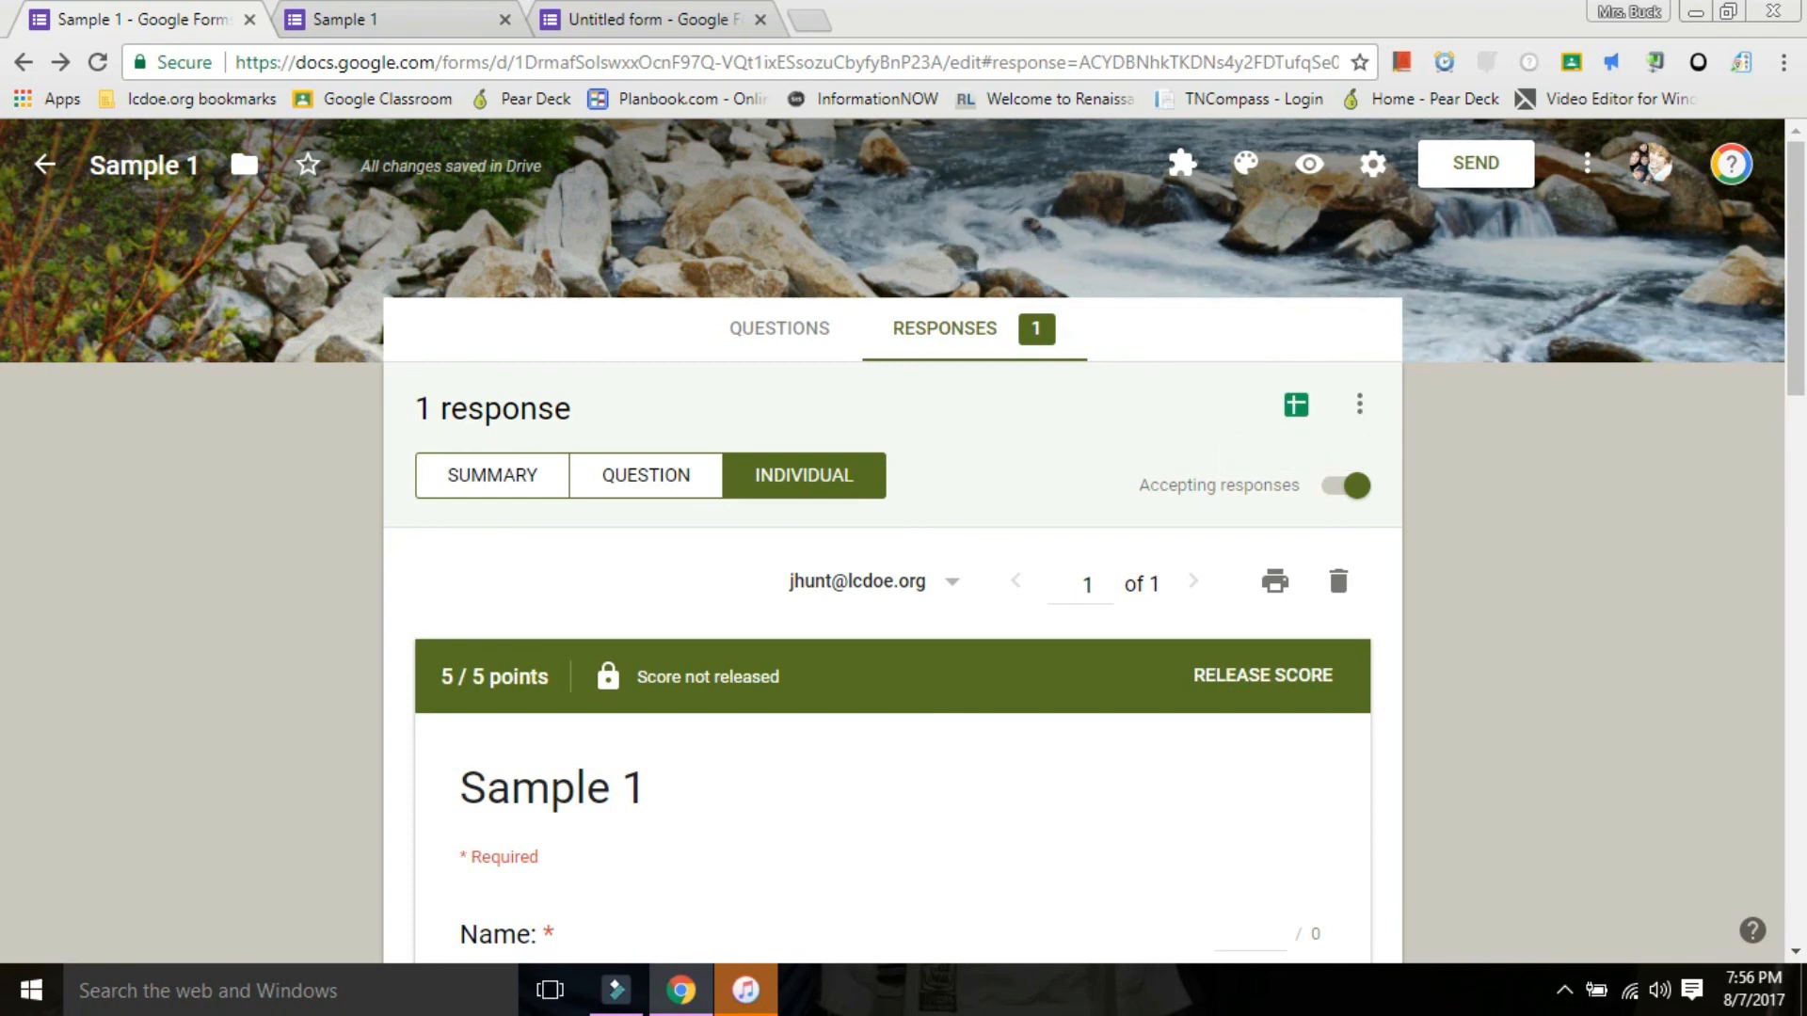
Check the additional options for managing responses, close them, and look through the individual response again.
click(1359, 404)
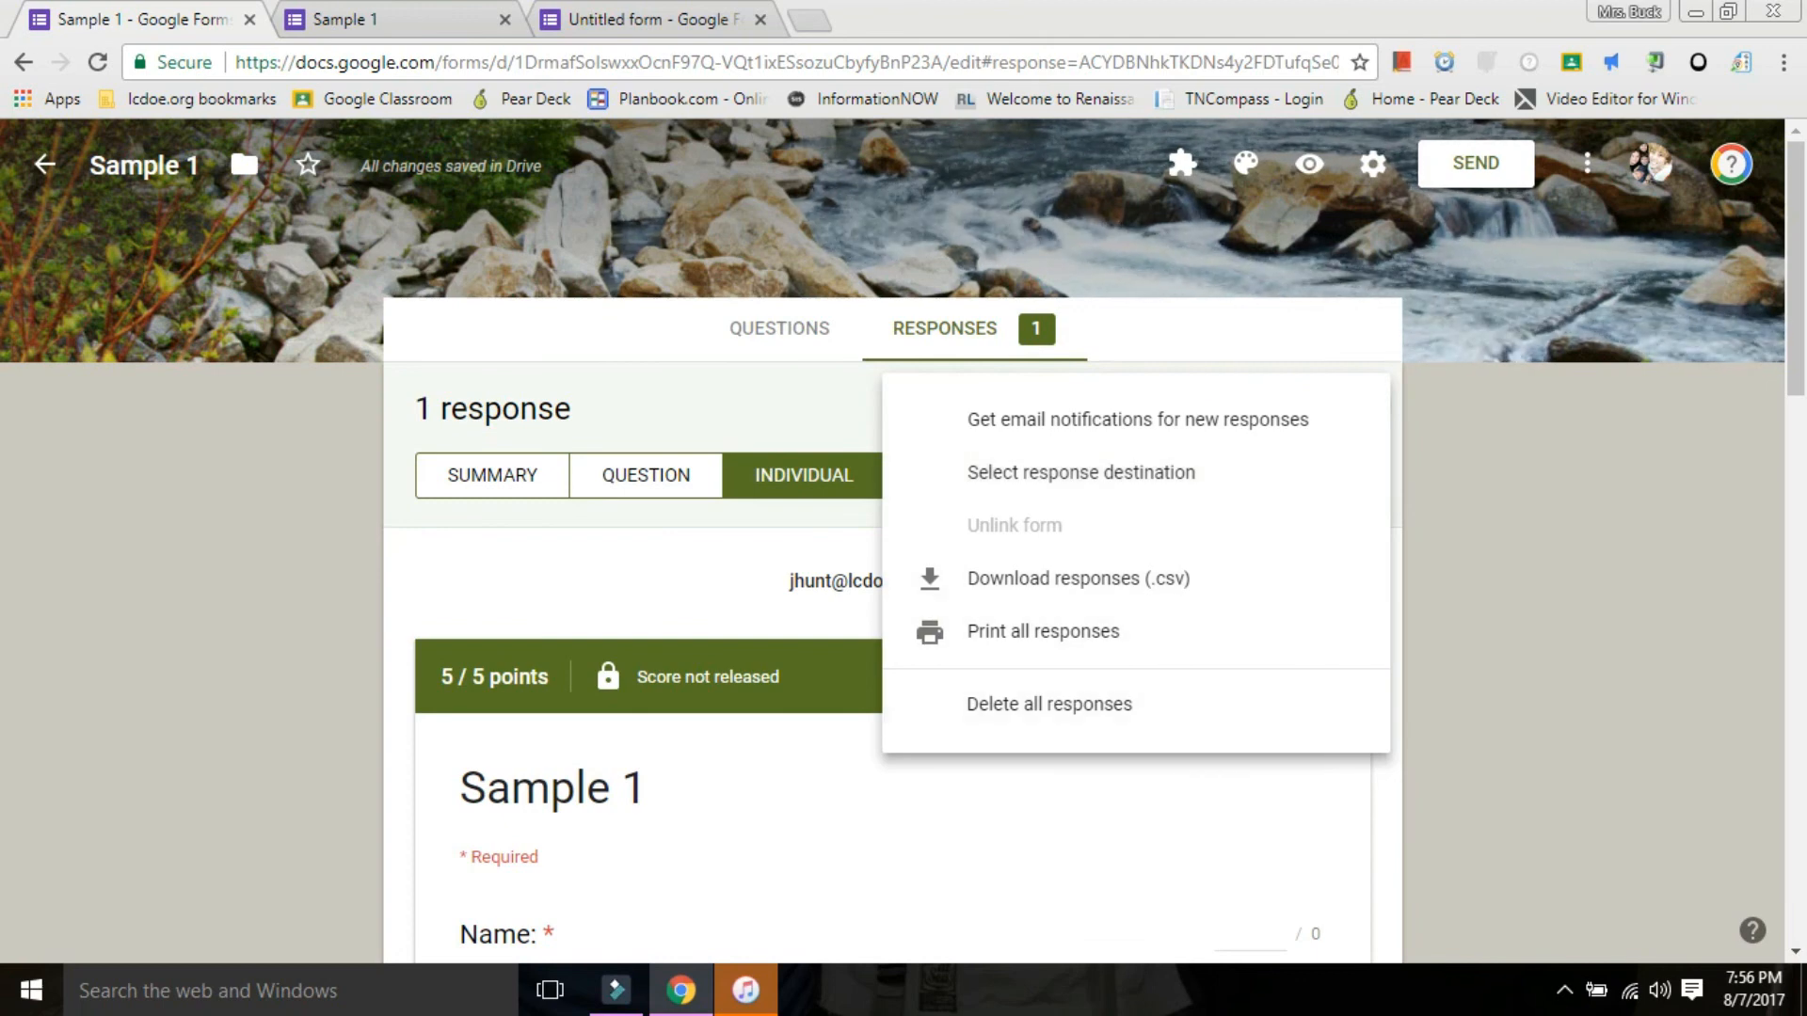
key(Escape)
scroll(892, 542, down, 3)
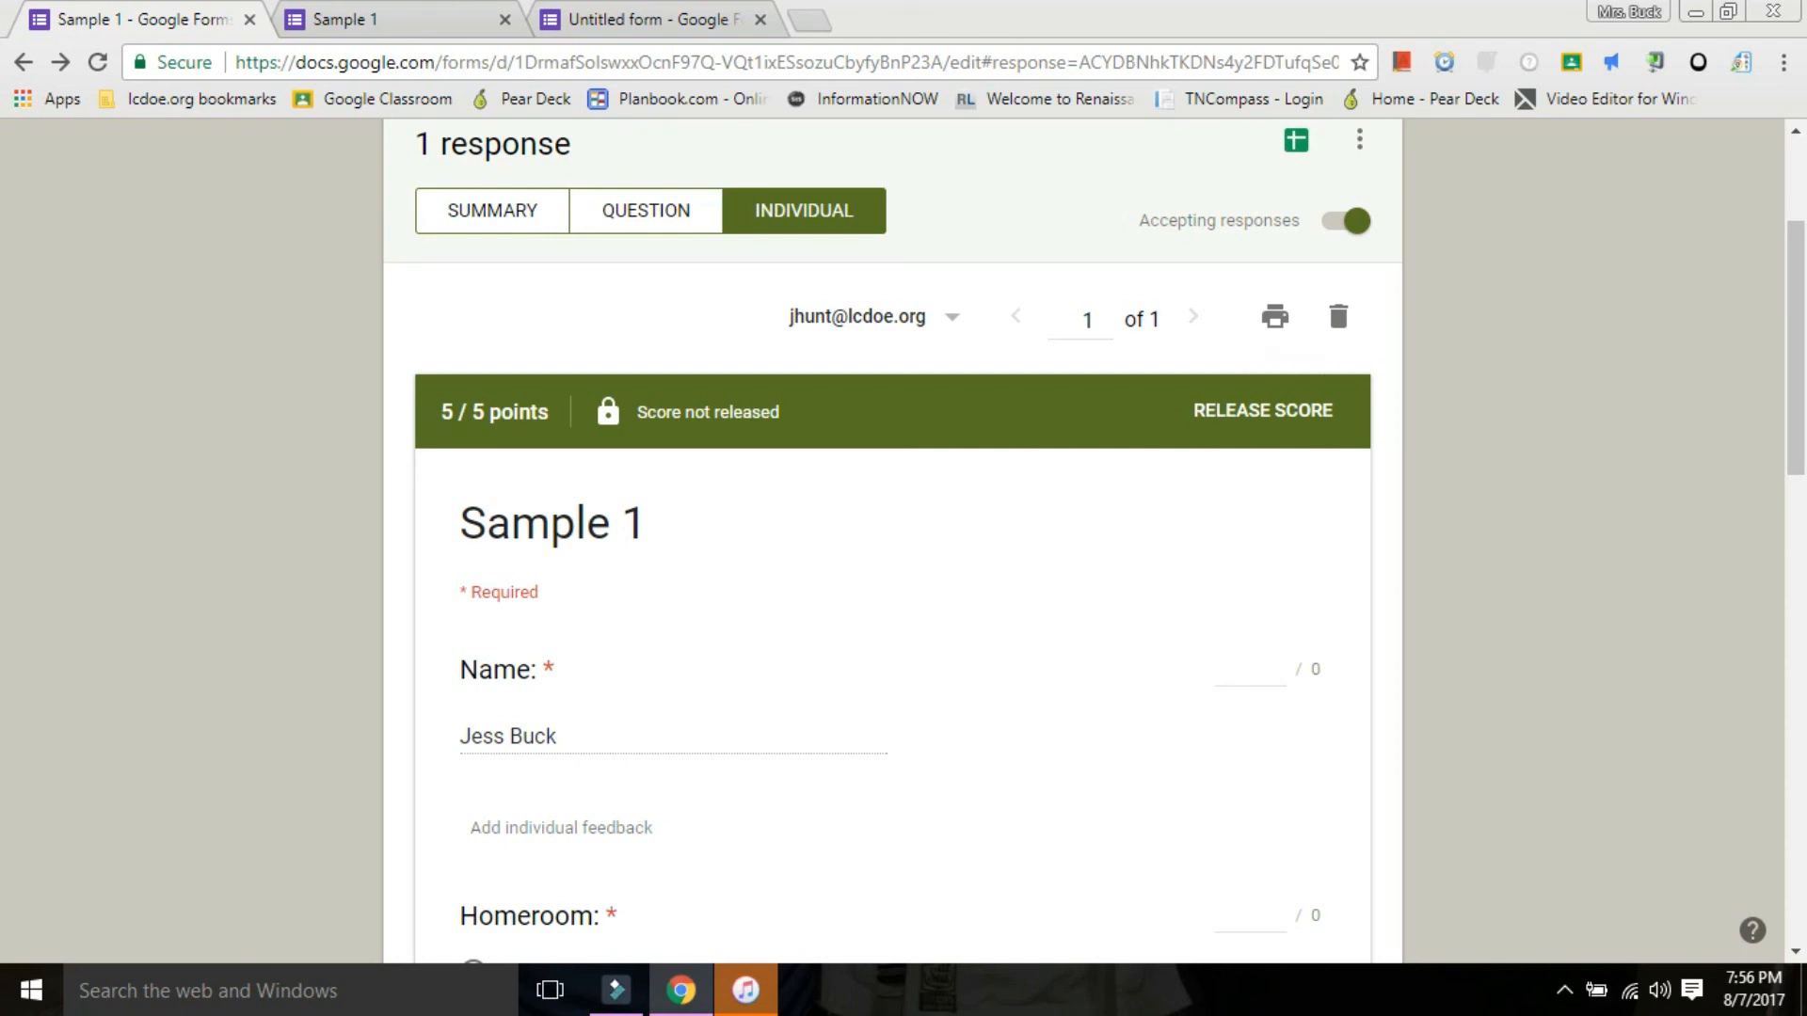
scroll(892, 541, down, 15)
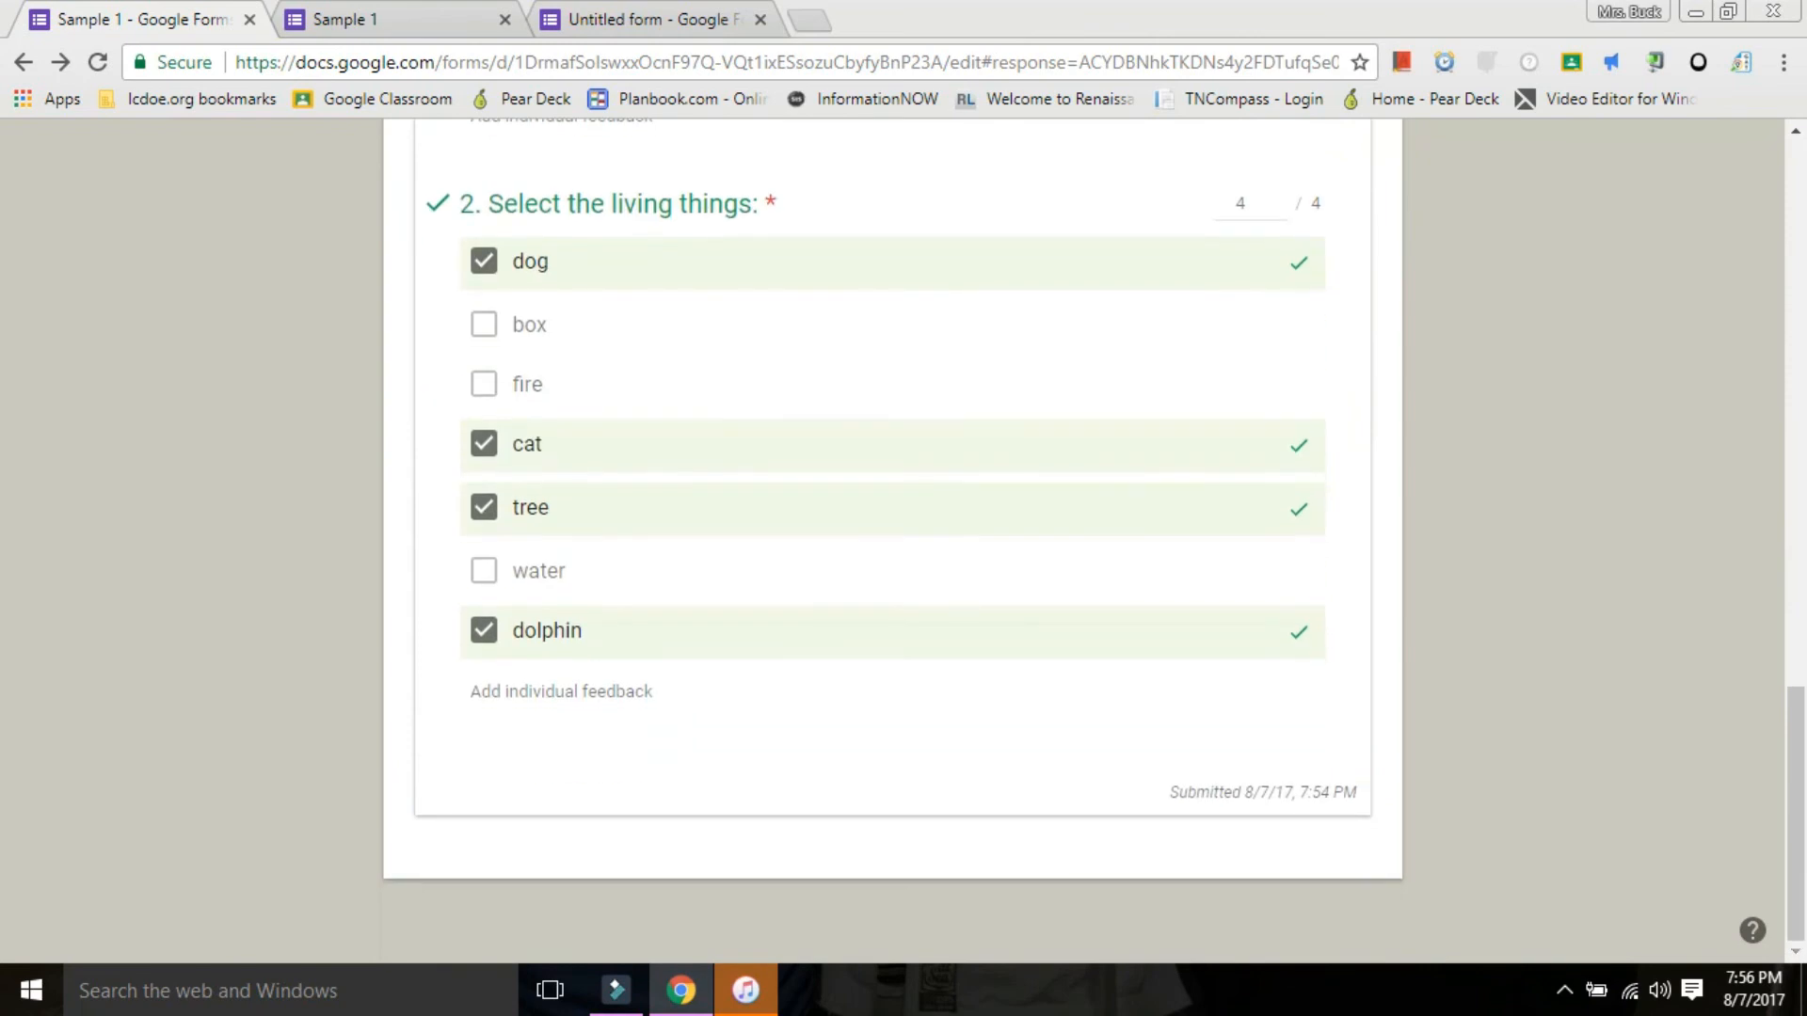
scroll(892, 542, up, 15)
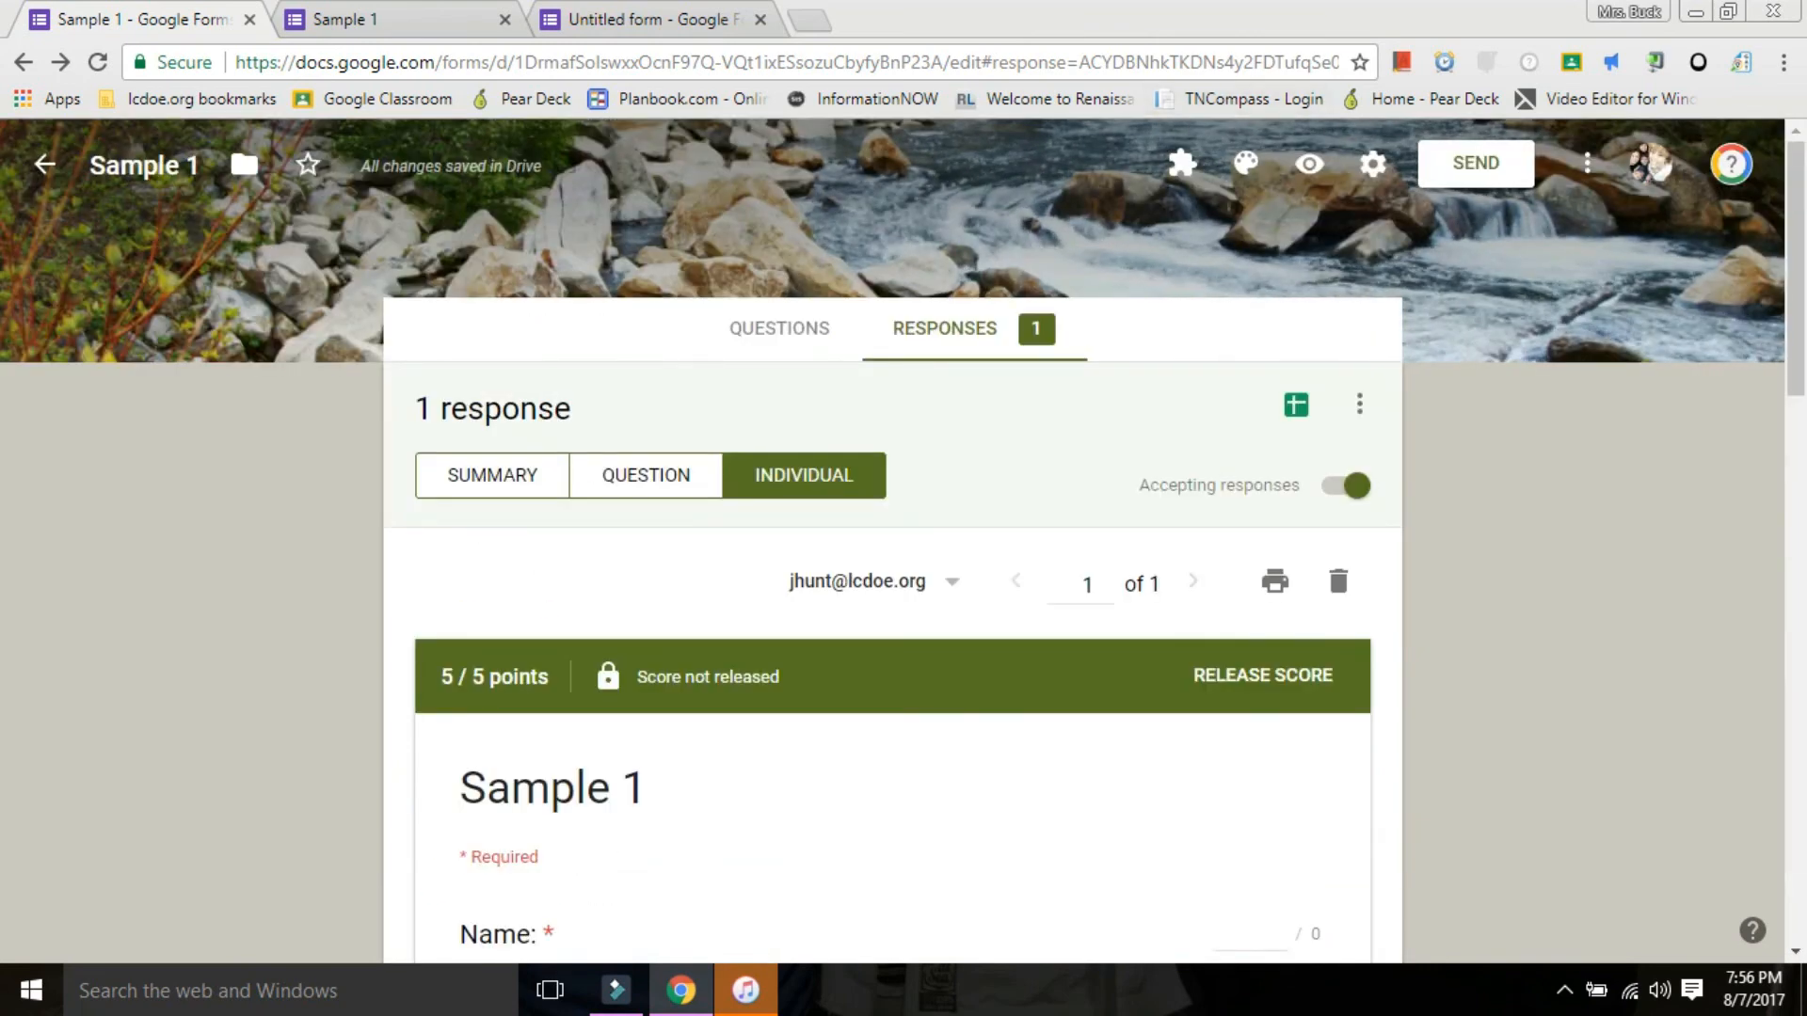
Go back to the form's questions and look over both sections, ending at the form title.
click(780, 329)
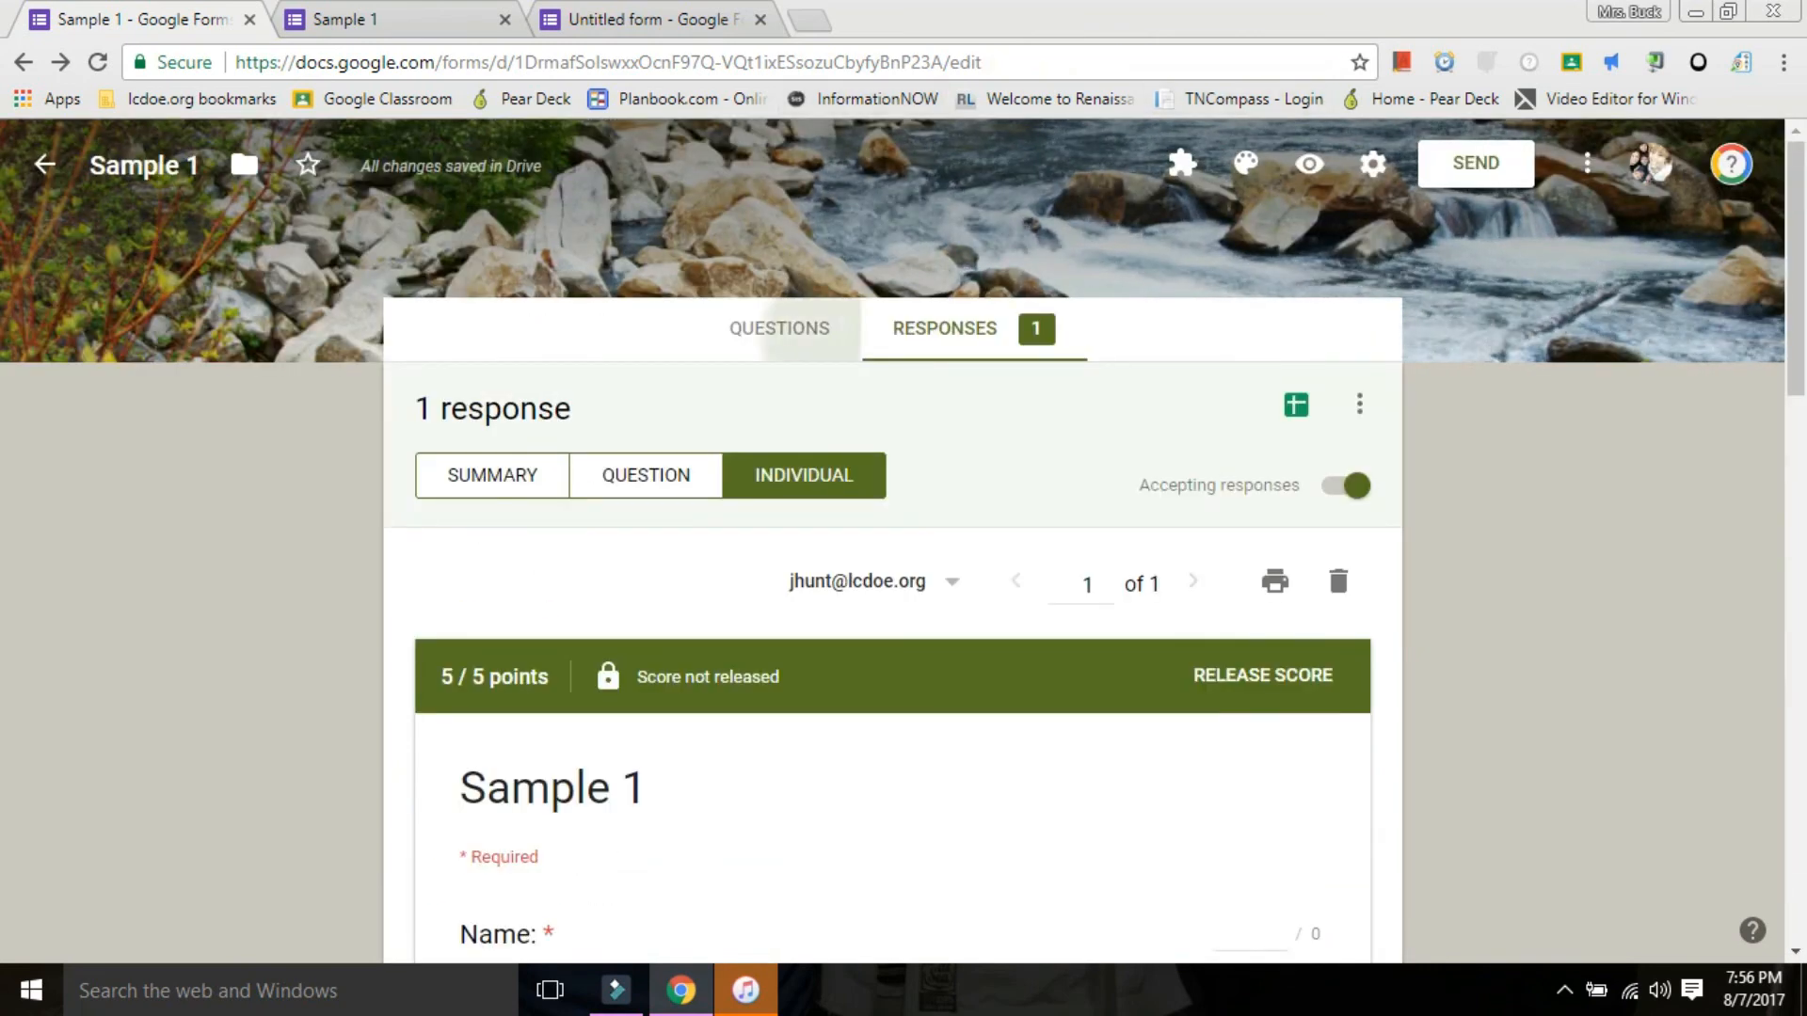
scroll(892, 541, down, 10)
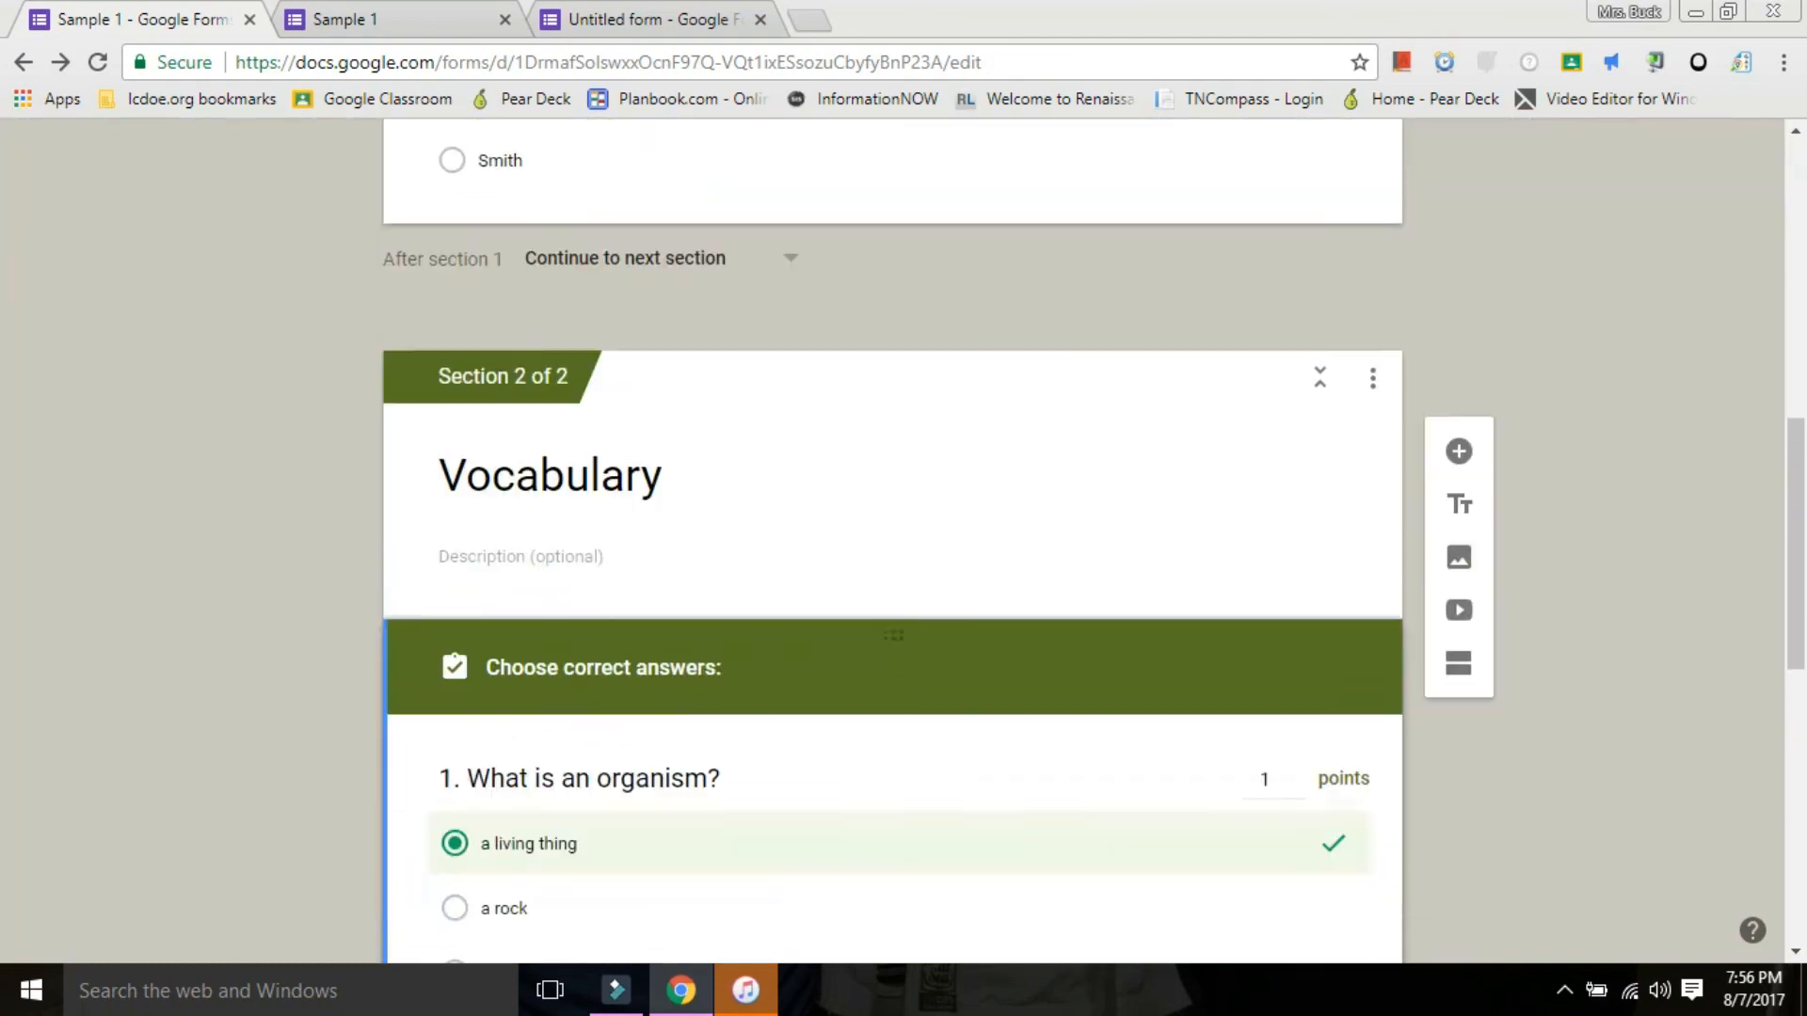
scroll(892, 542, down, 10)
scroll(892, 541, up, 20)
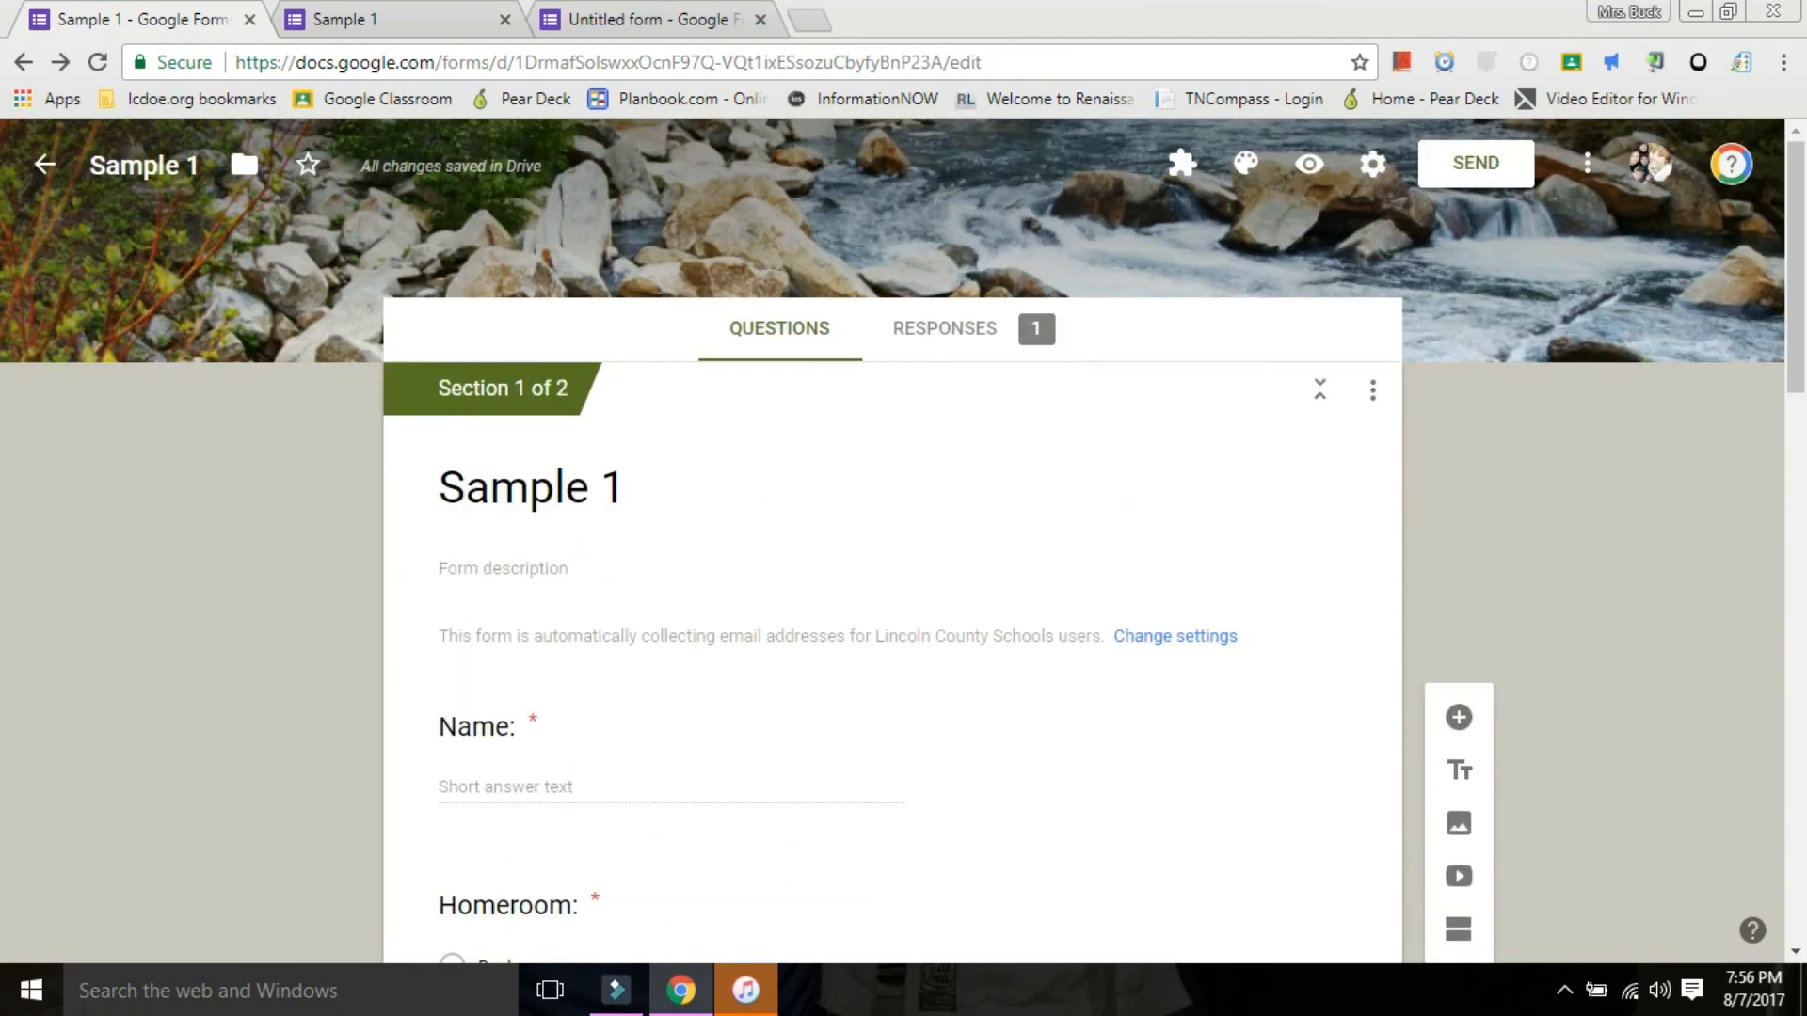